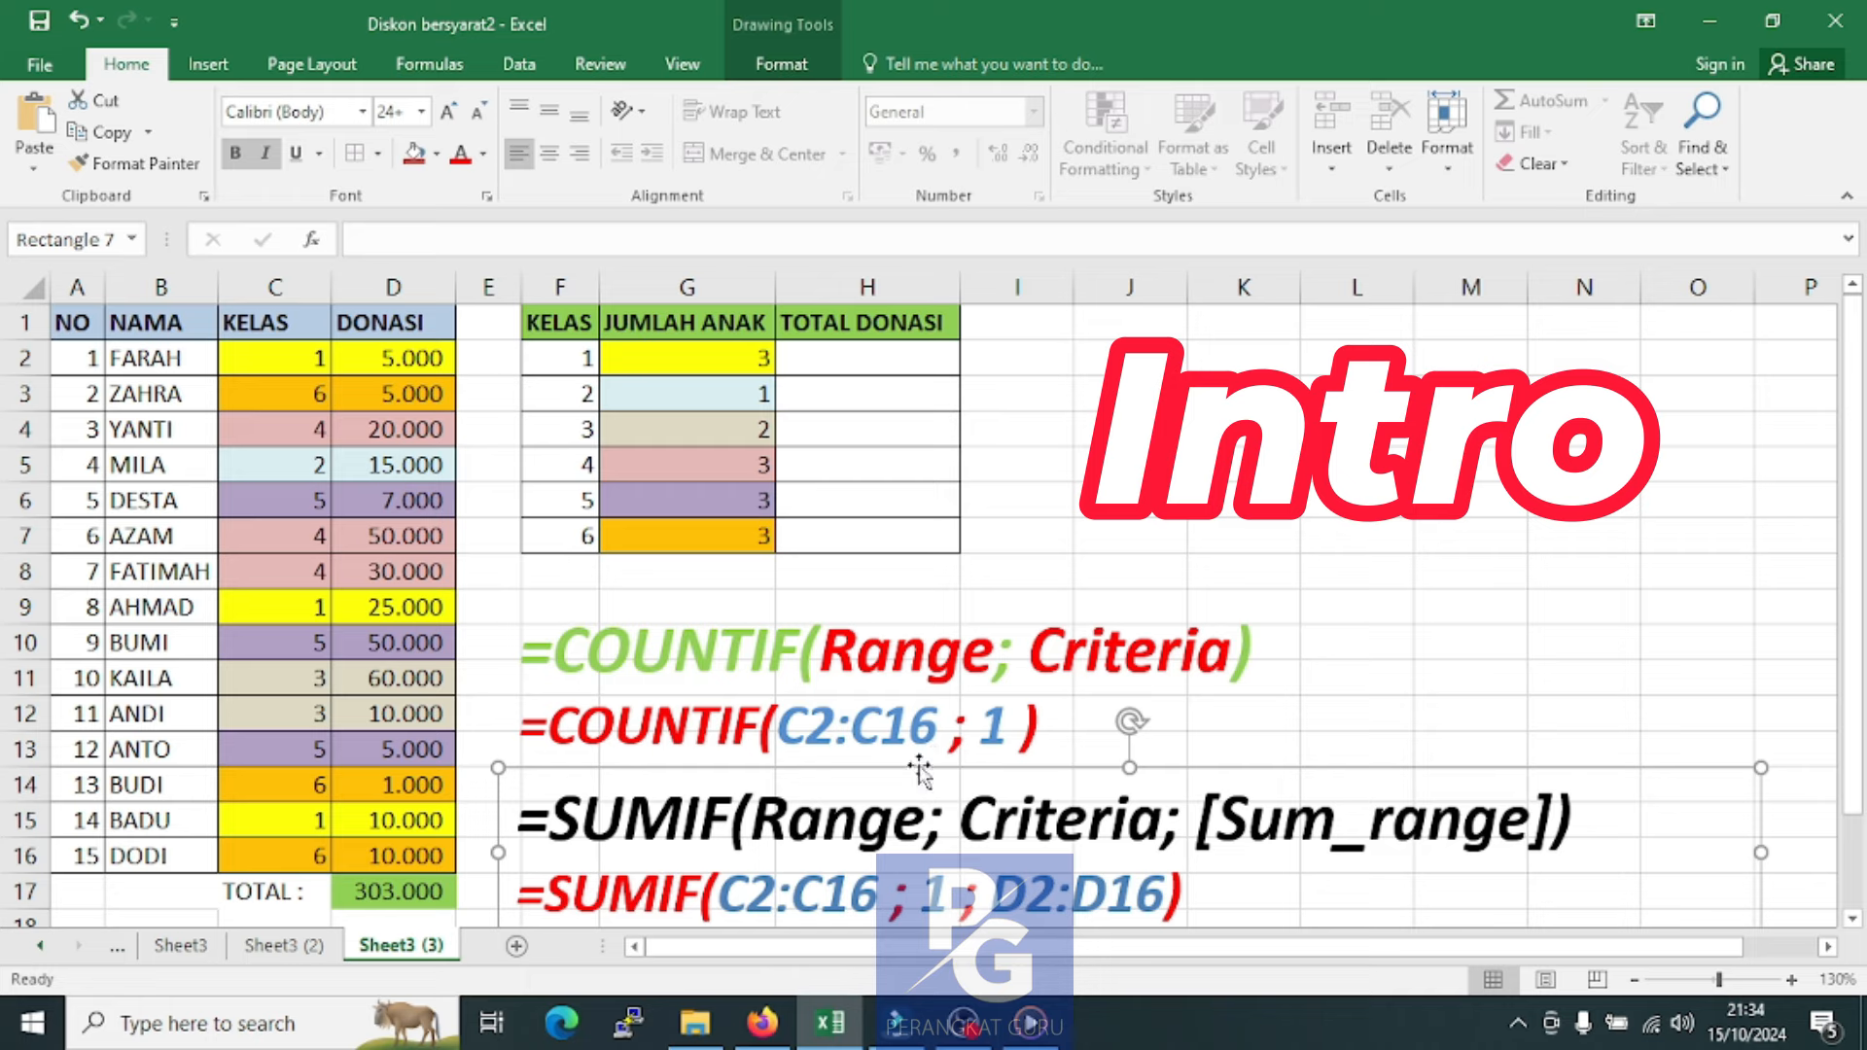
{"action": "left_click", "coordinate": [1313, 706]}
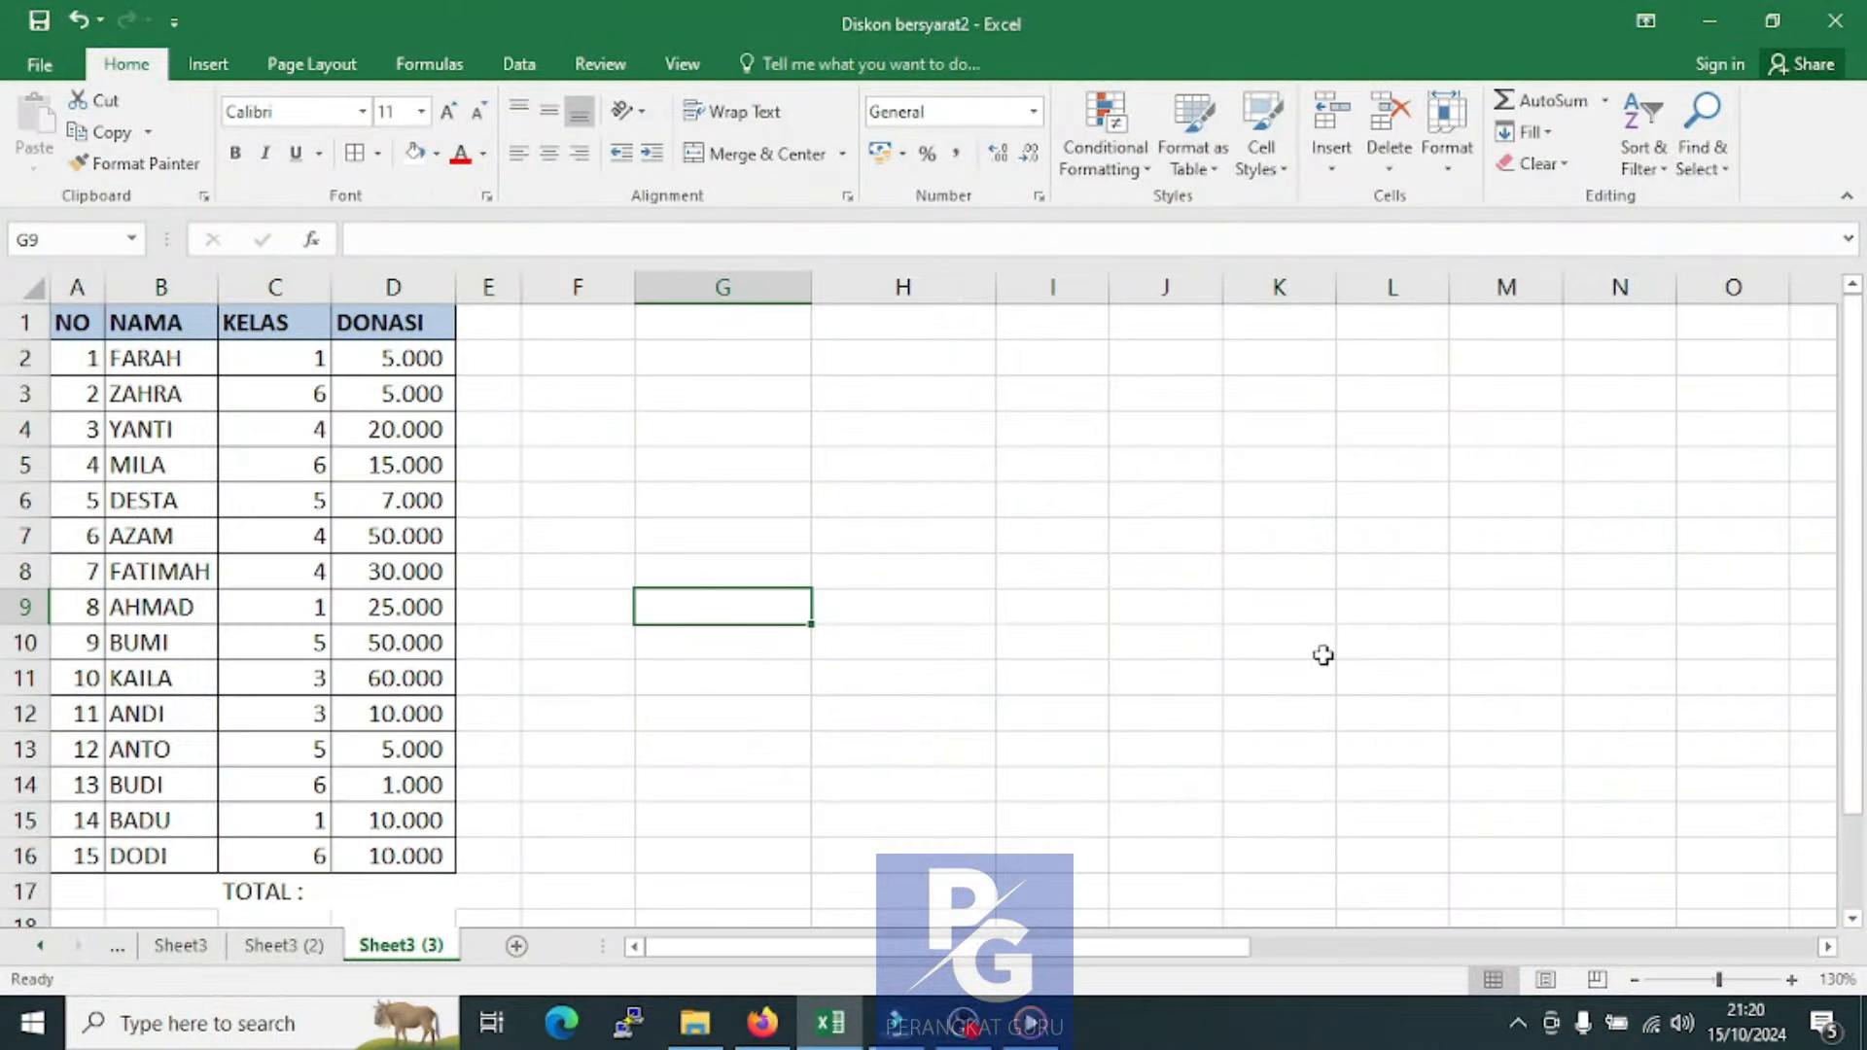
{"action": "left_click", "coordinate": [1157, 678]}
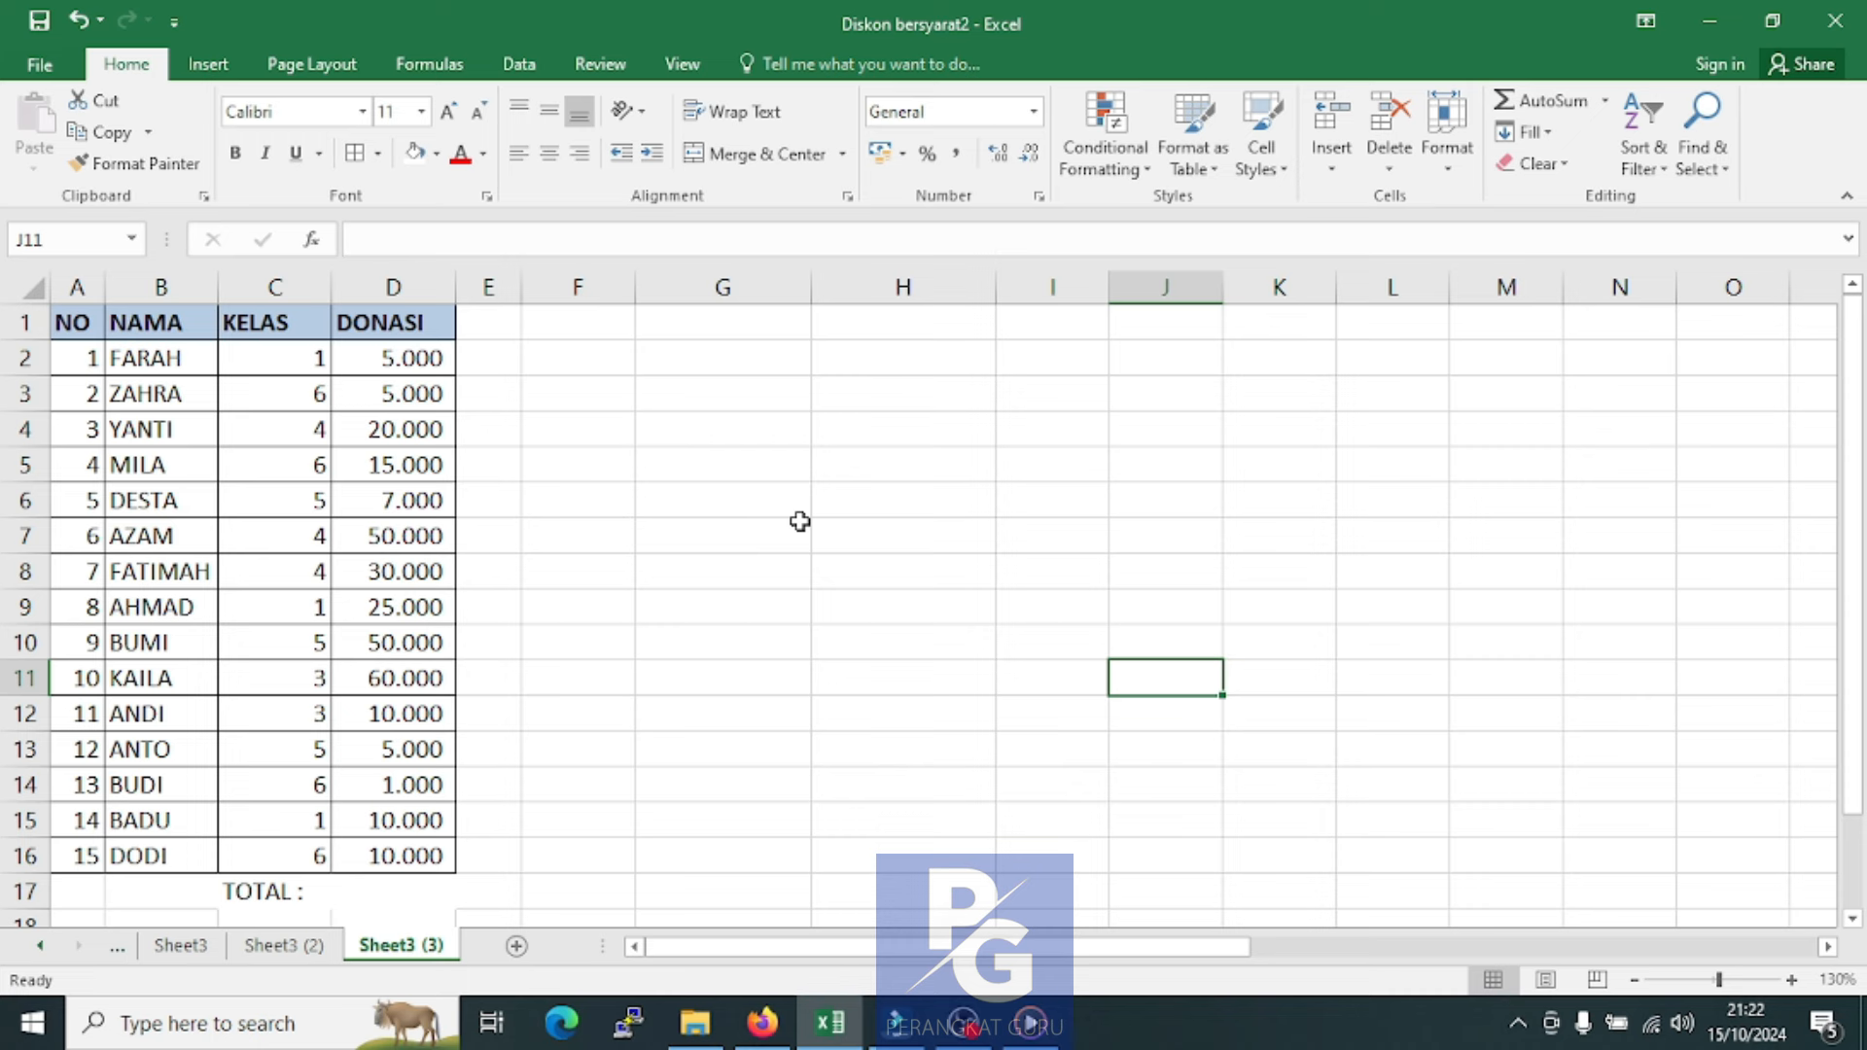
{"action": "left_click", "coordinate": [844, 551]}
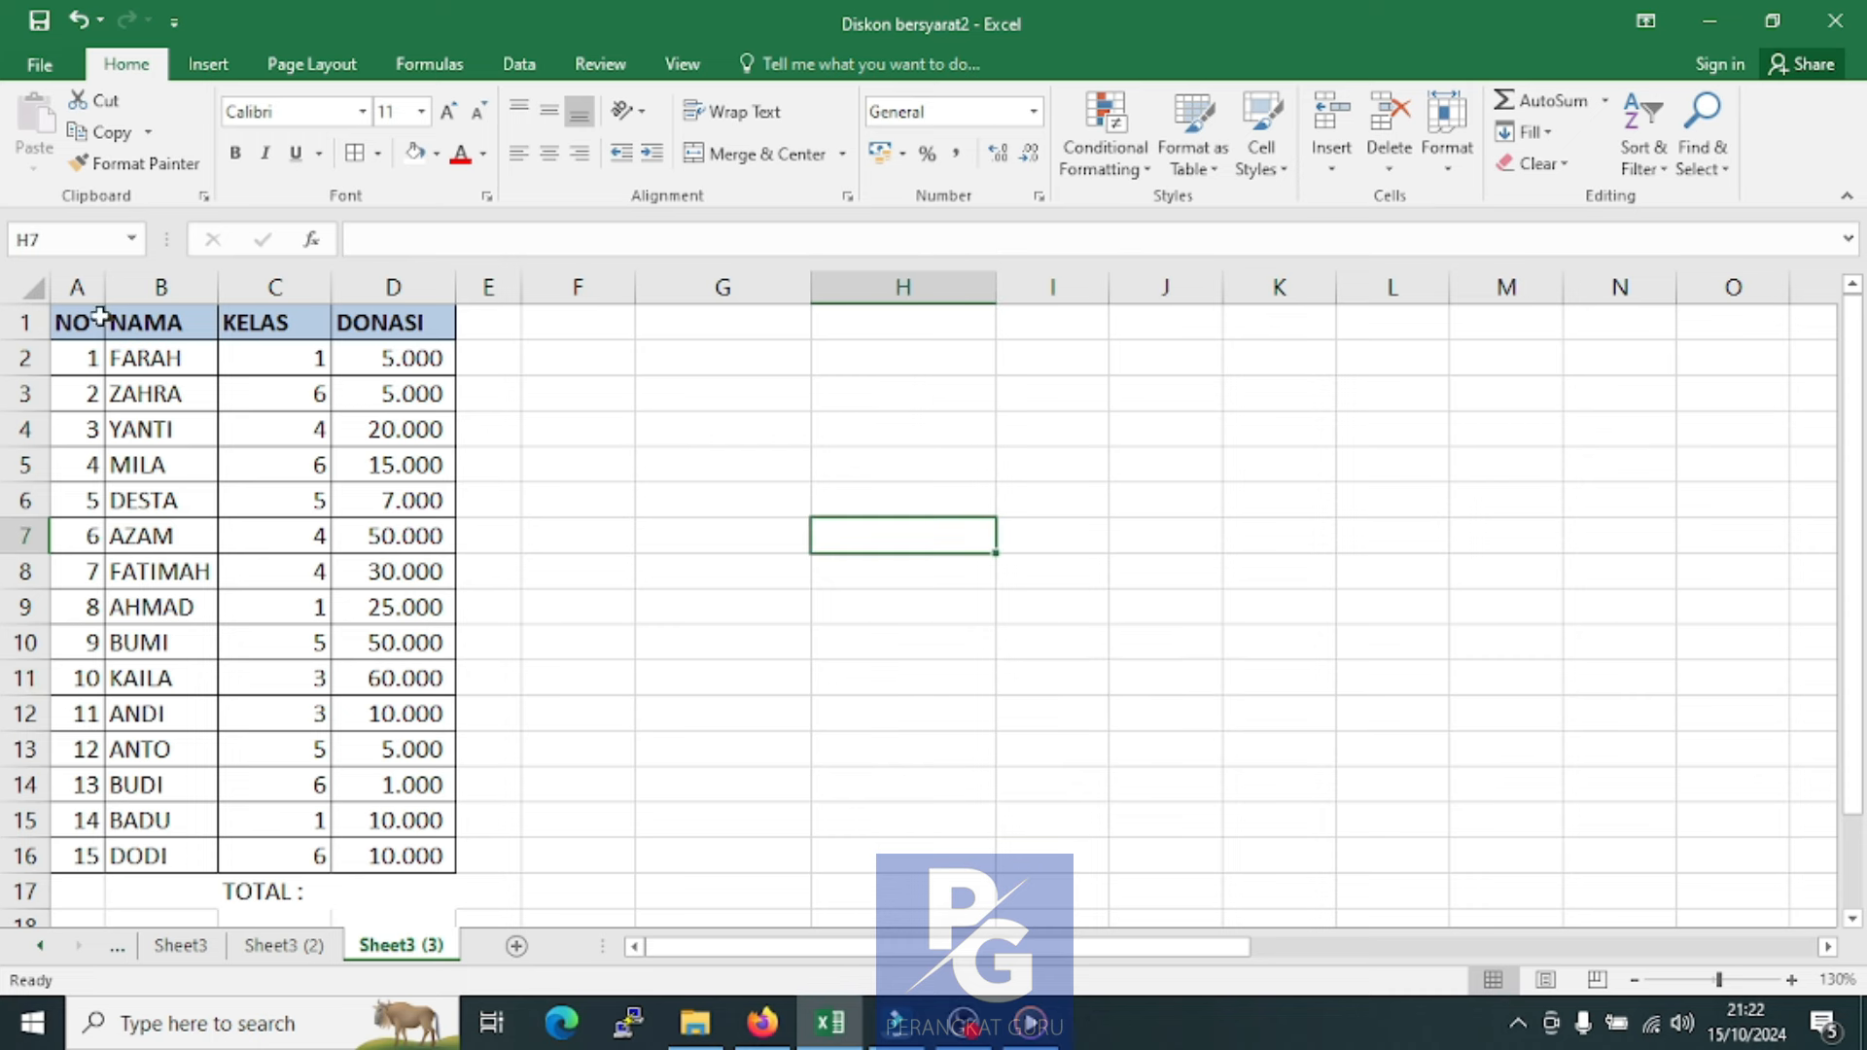
Enter the header KELAS in cell F1 to start a summary table beside the donation list
{"action": "left_click", "coordinate": [602, 325]}
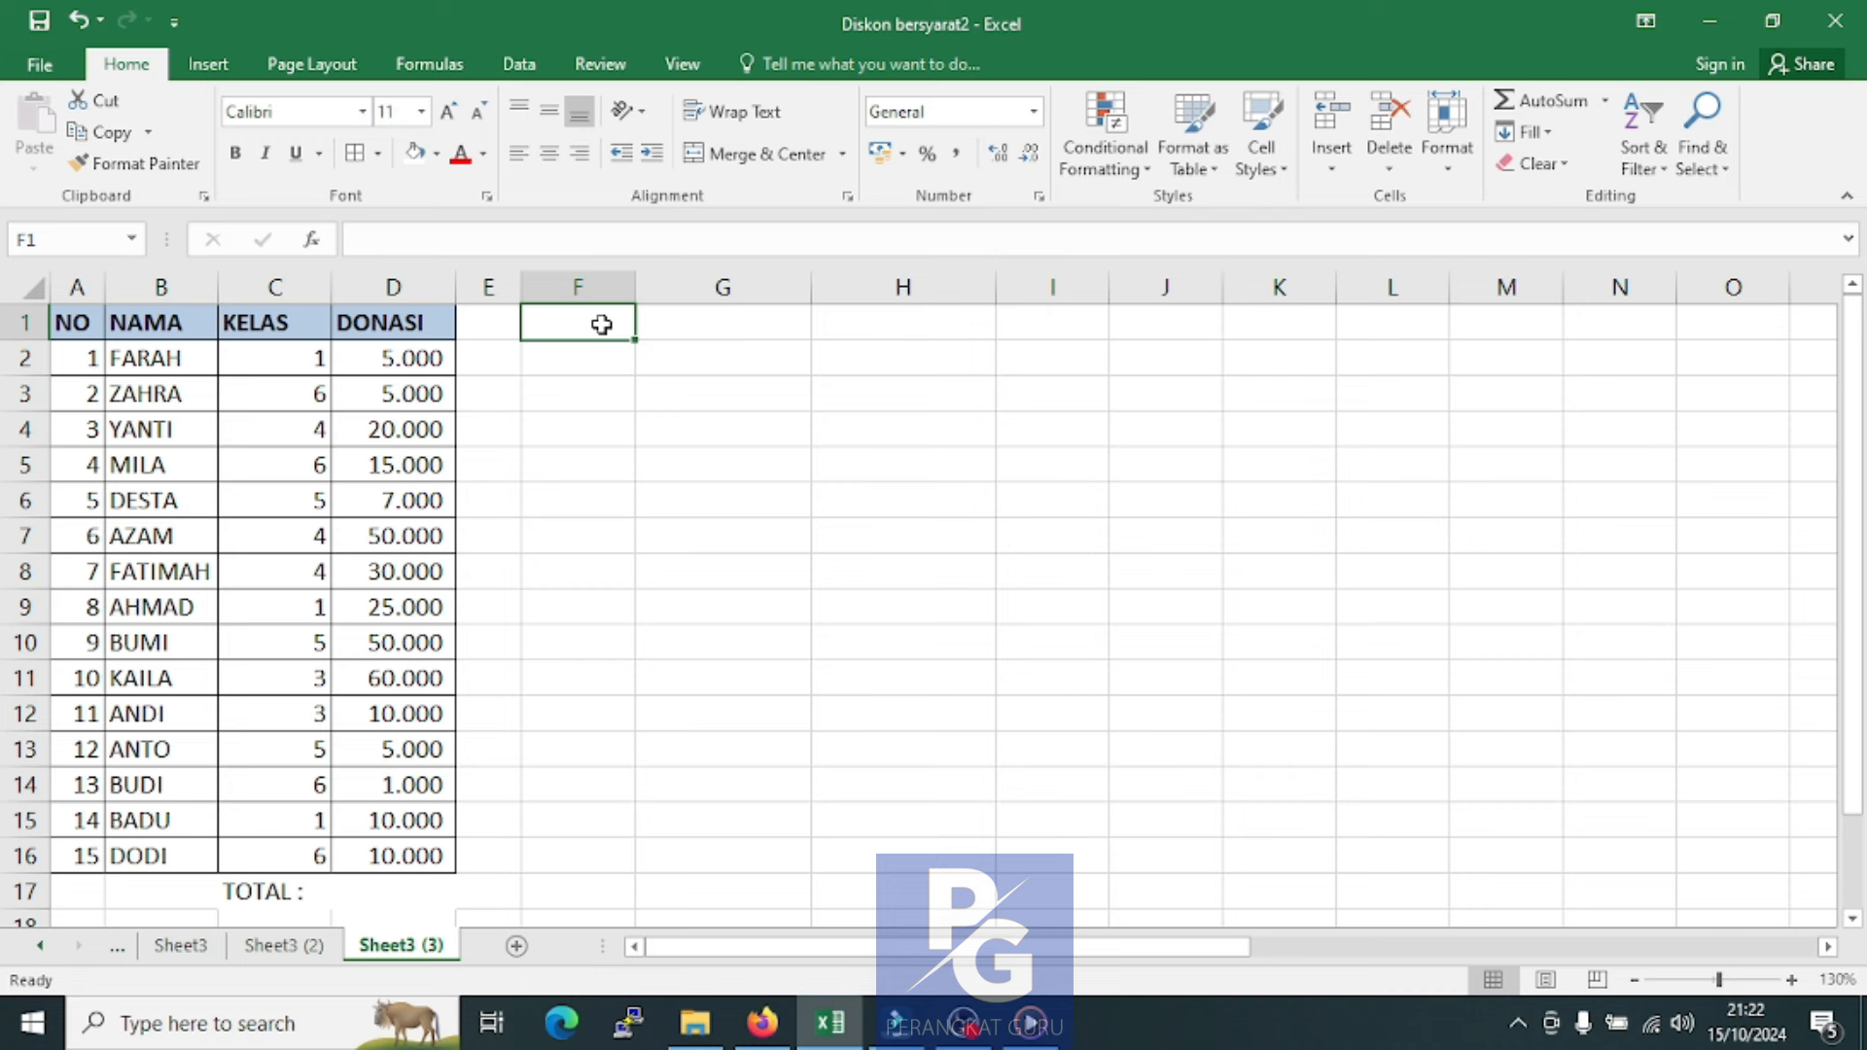
{"action": "type", "text": "k"}
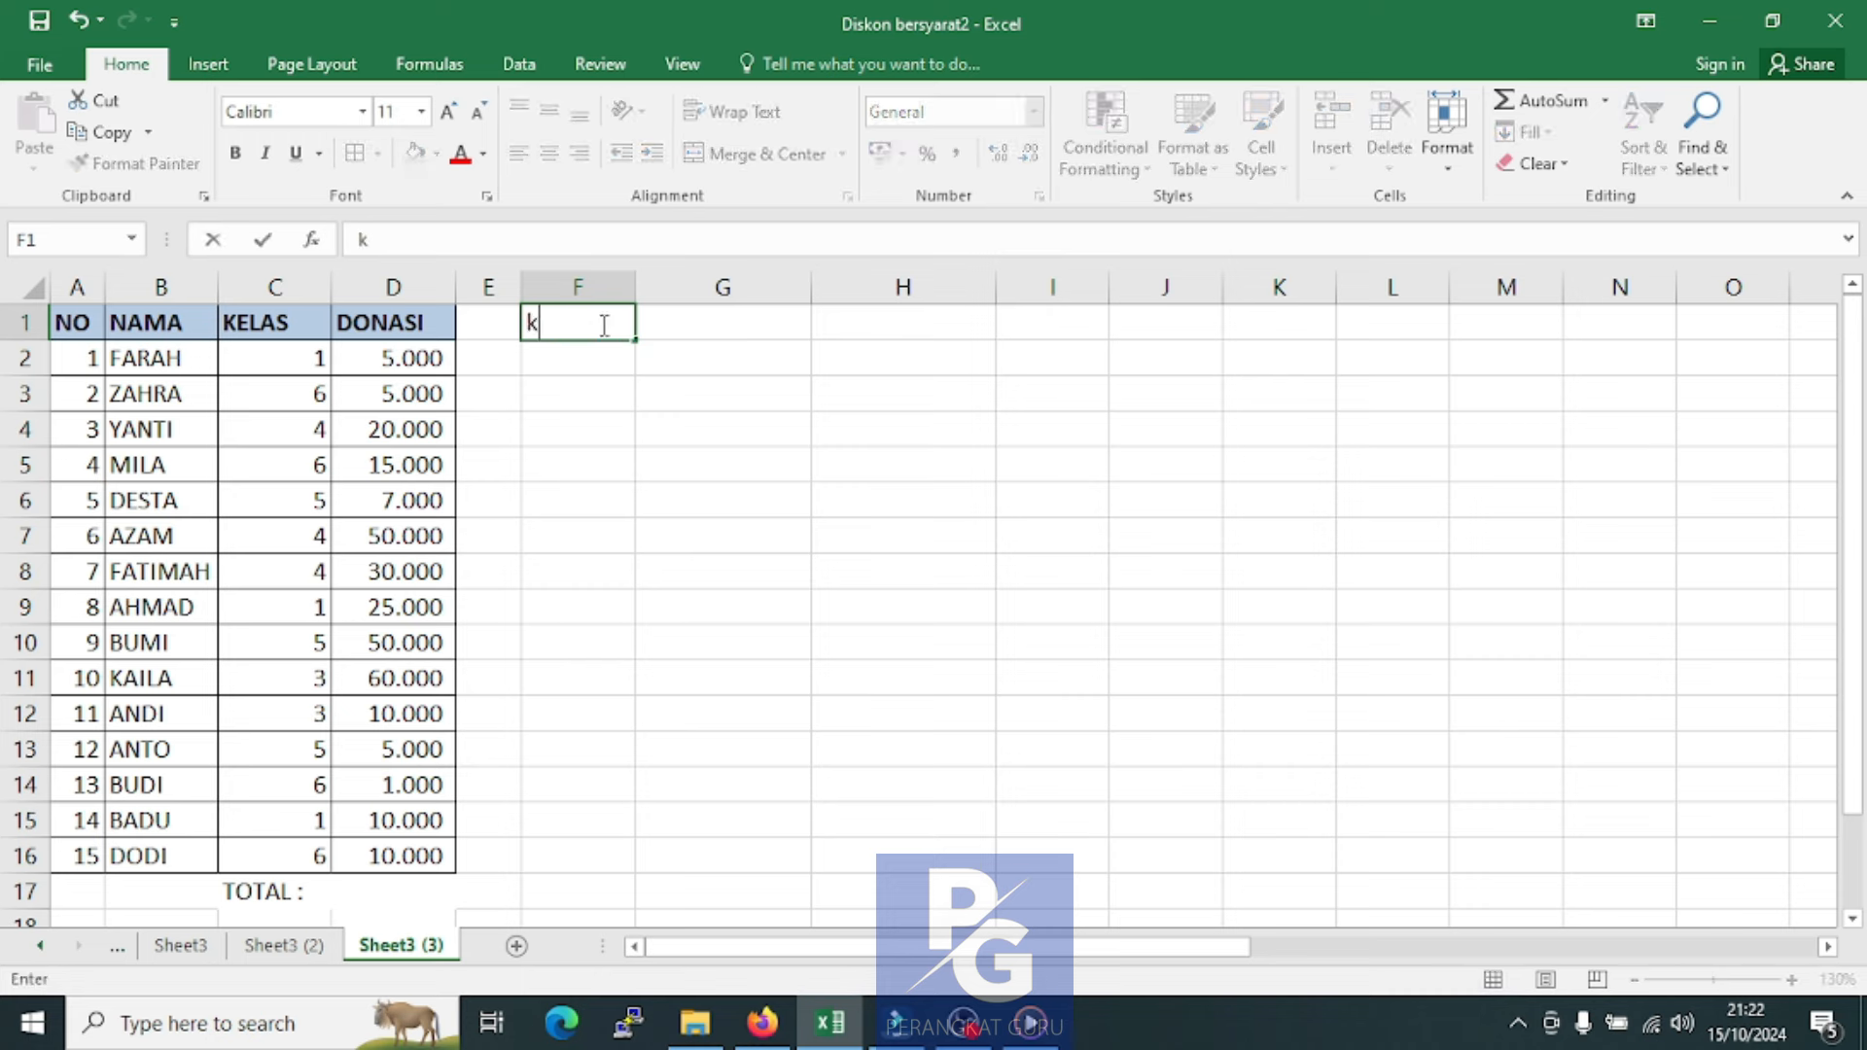
{"action": "key", "text": "BackSpace"}
{"action": "type", "text": "KELAS"}
{"action": "key", "text": "Return"}
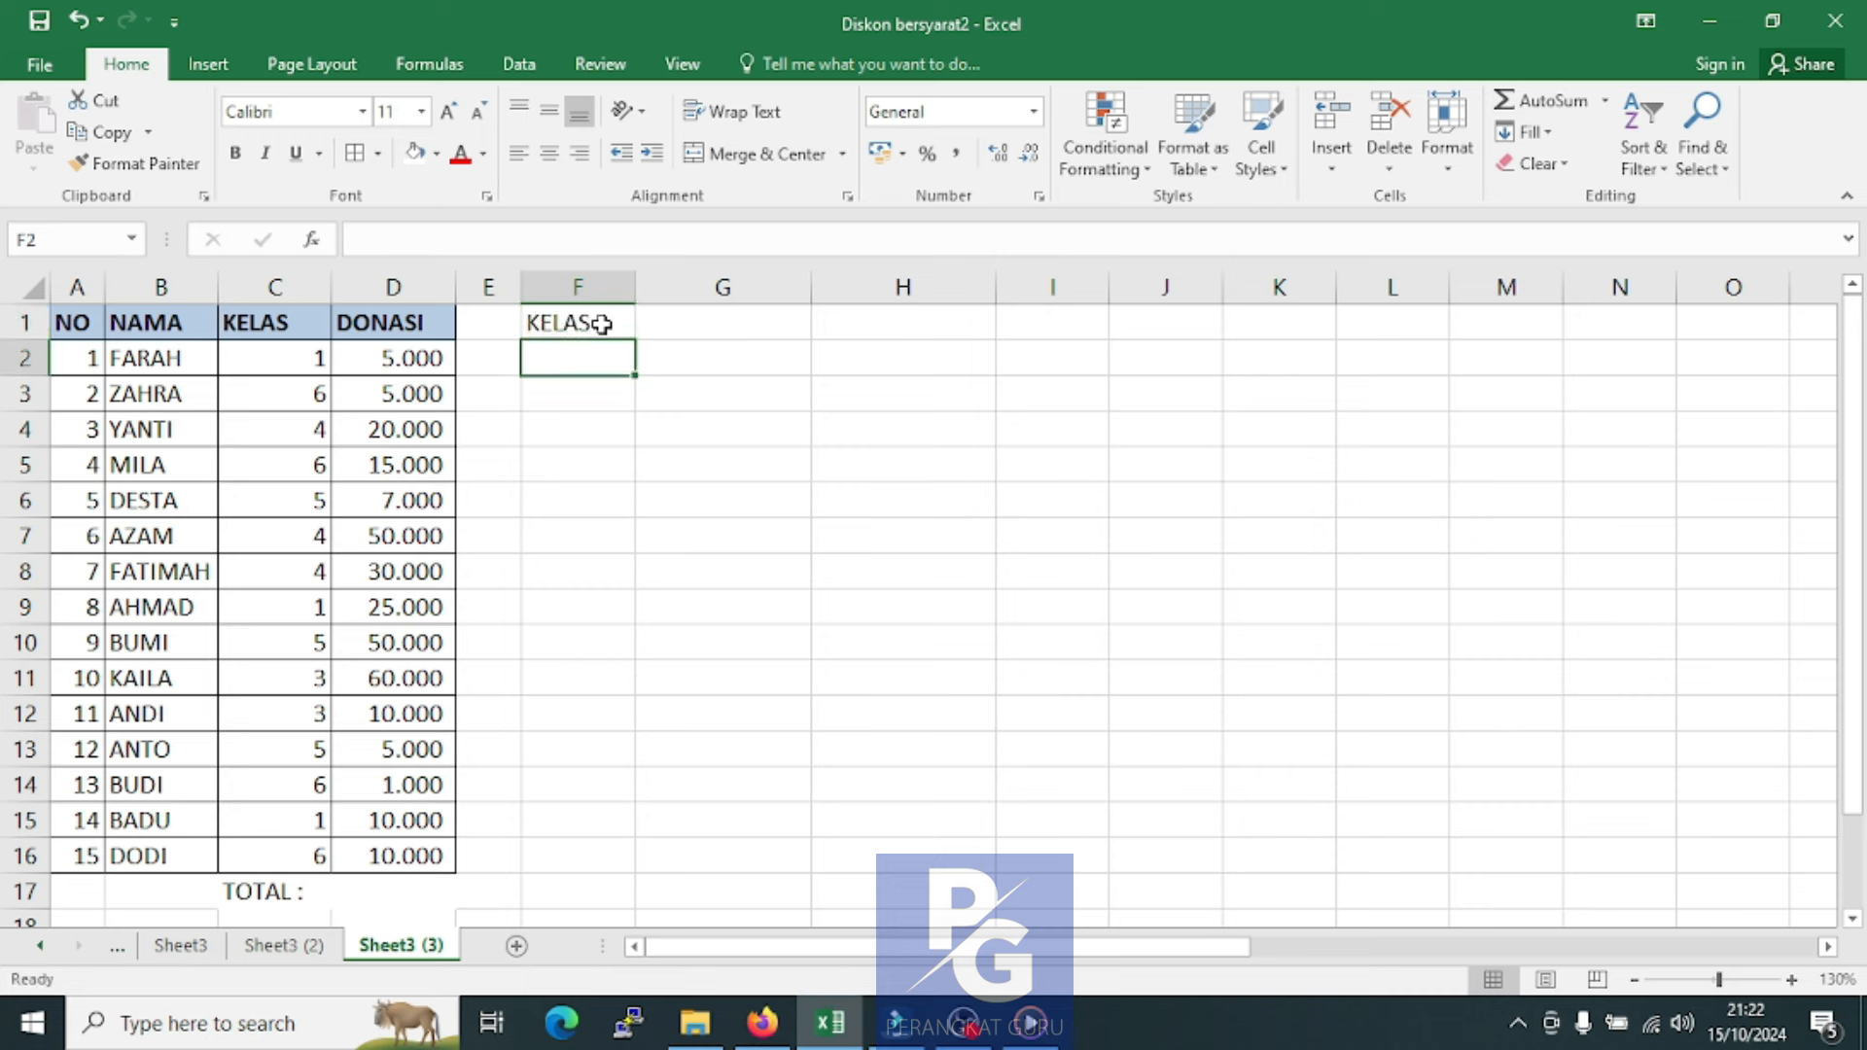
Fill cells F2 to F7 under the KELAS header with the class numbers 1 to 6
{"action": "type", "text": "1"}
{"action": "key", "text": "Return"}
{"action": "type", "text": "2"}
{"action": "key", "text": "Return"}
{"action": "type", "text": "3"}
{"action": "key", "text": "Return"}
{"action": "type", "text": "4"}
{"action": "key", "text": "Return"}
{"action": "type", "text": "5 6"}
Enter the header JUMLAH ANAK in cell G1 of the summary table
{"action": "key", "text": "Up"}
{"action": "key", "text": "Up"}
{"action": "key", "text": "Up"}
{"action": "key", "text": "Up"}
{"action": "key", "text": "Up"}
{"action": "key", "text": "Up"}
{"action": "key", "text": "Up"}
{"action": "key", "text": "Right"}
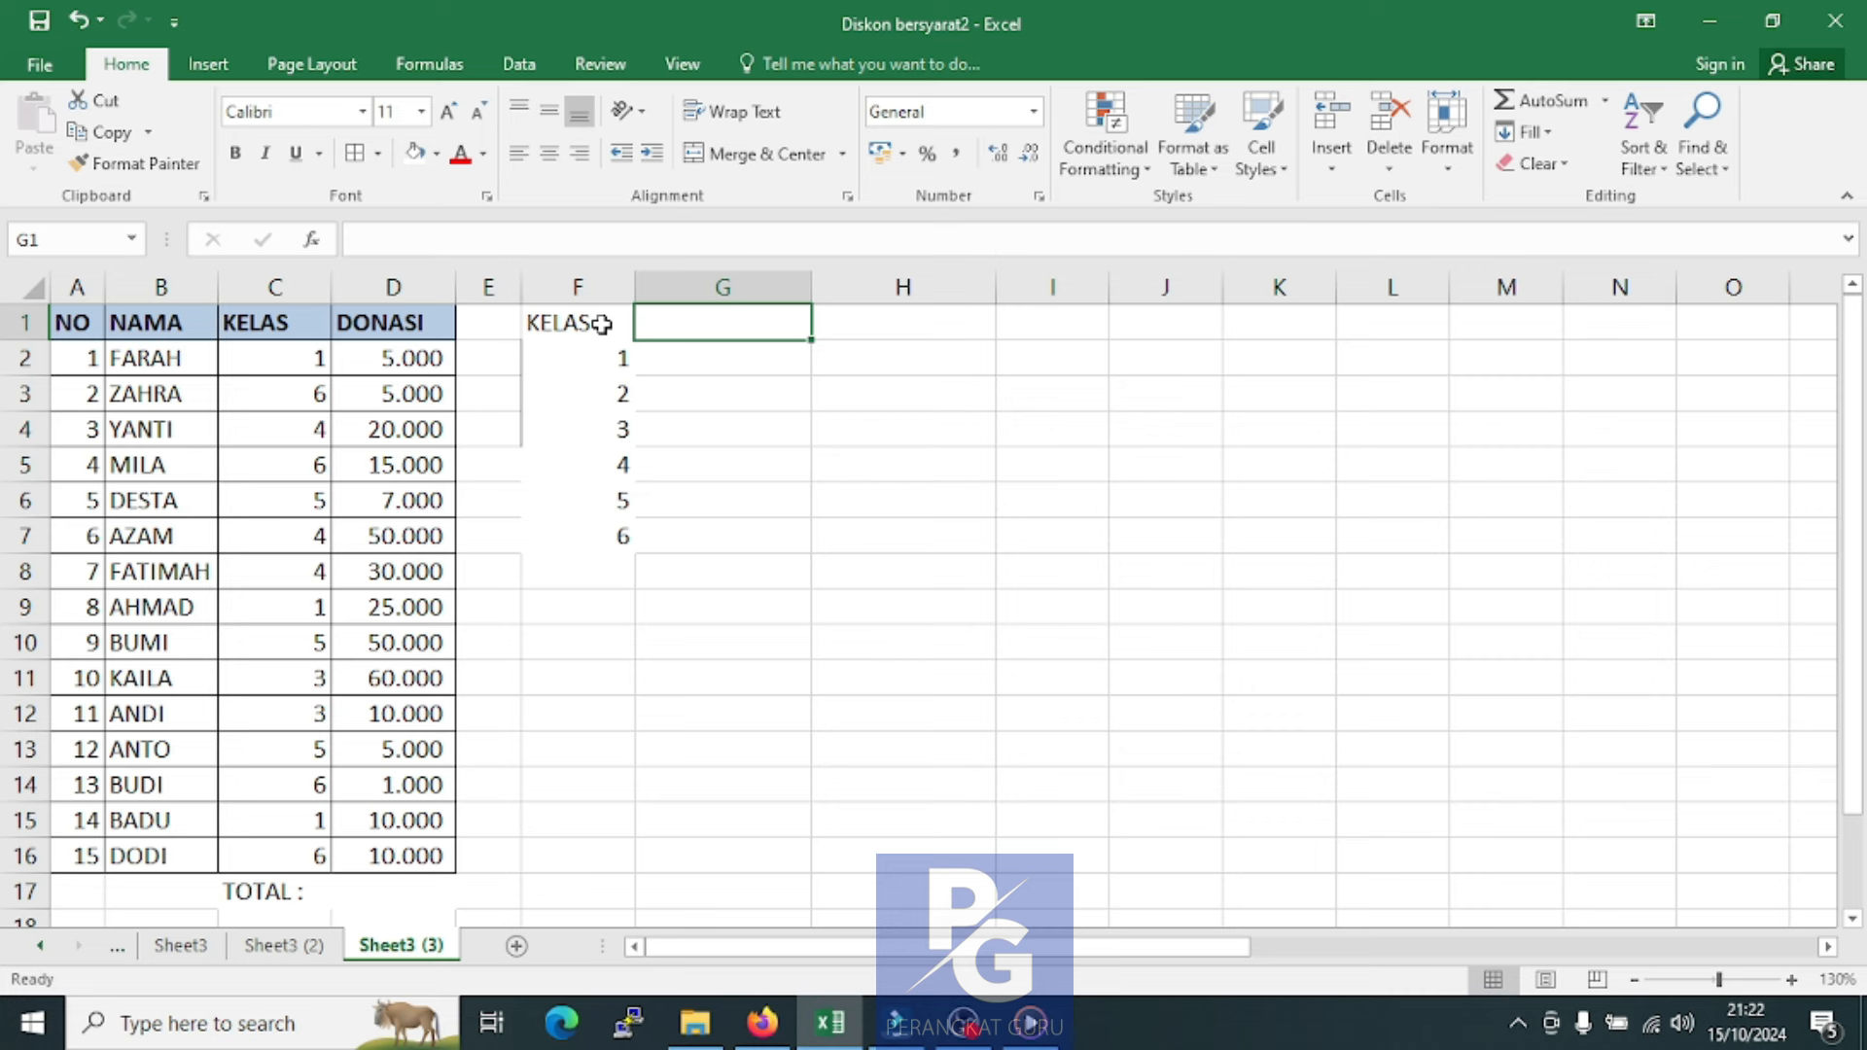
{"action": "type", "text": "JUMLAH ANAK"}
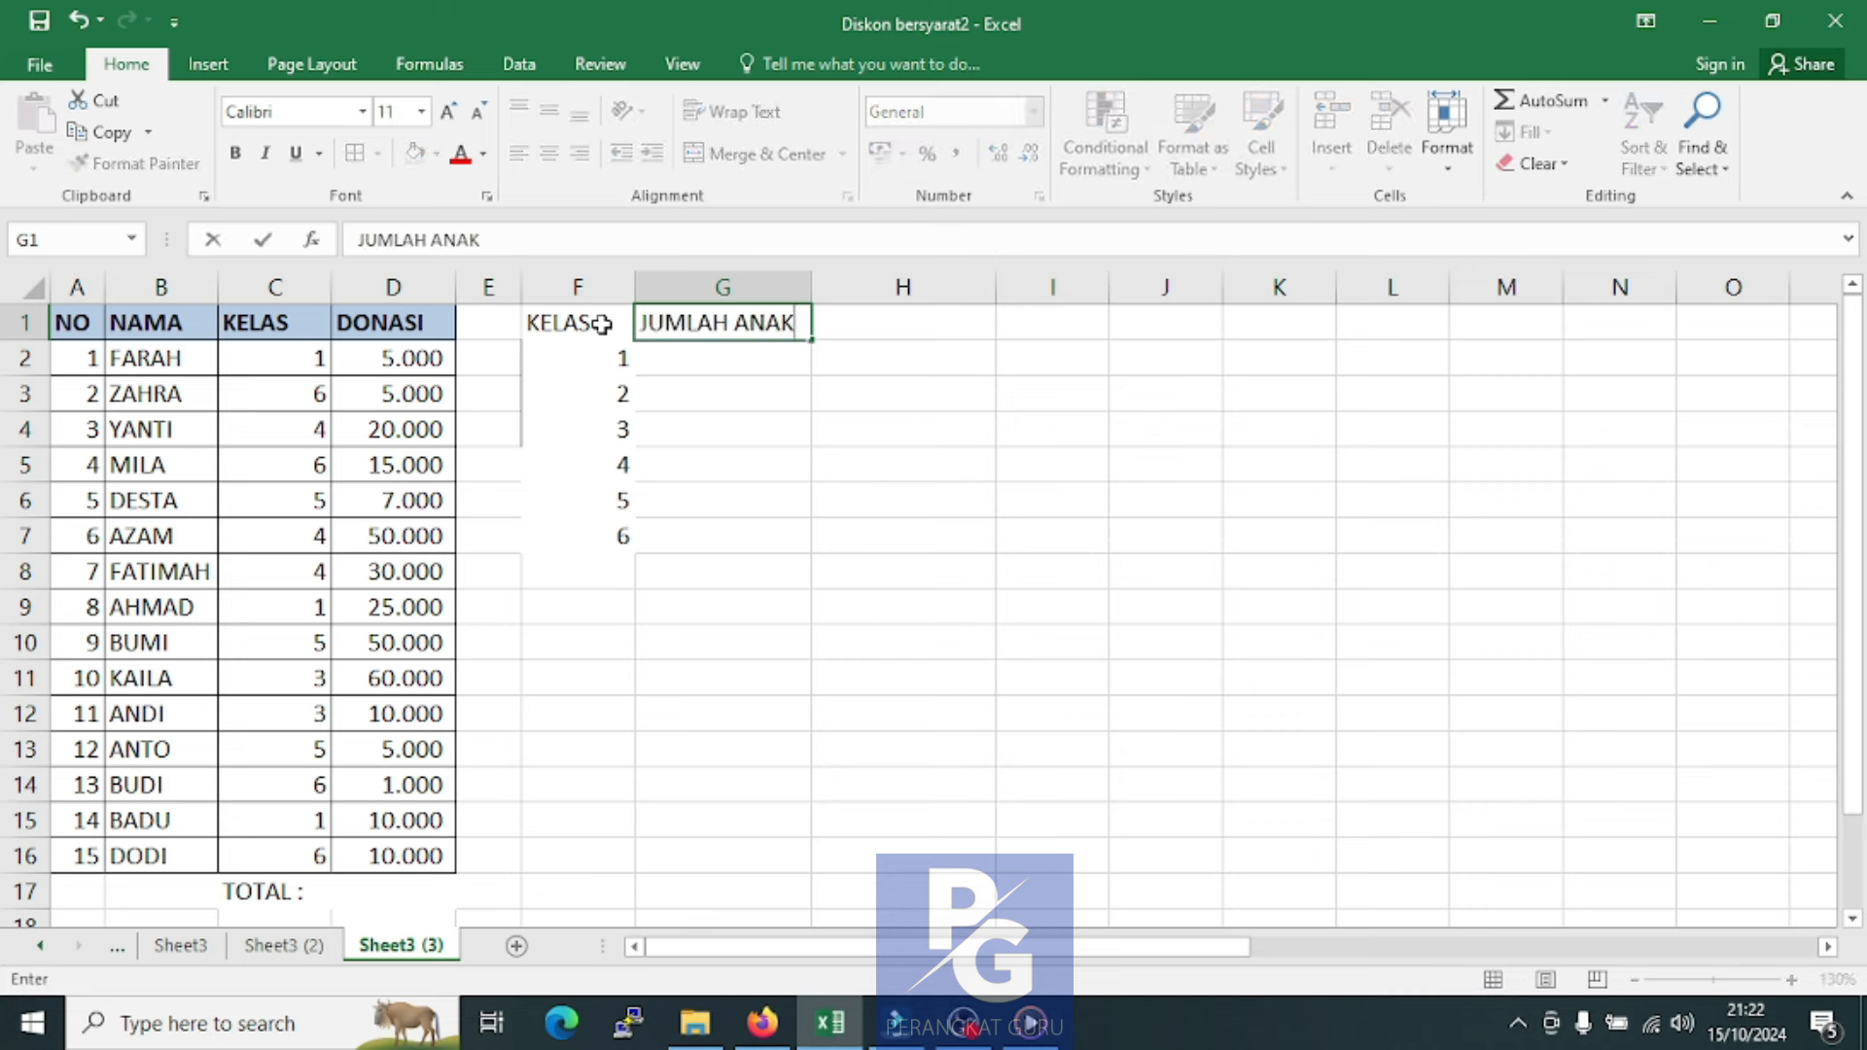
{"action": "key", "text": "Return"}
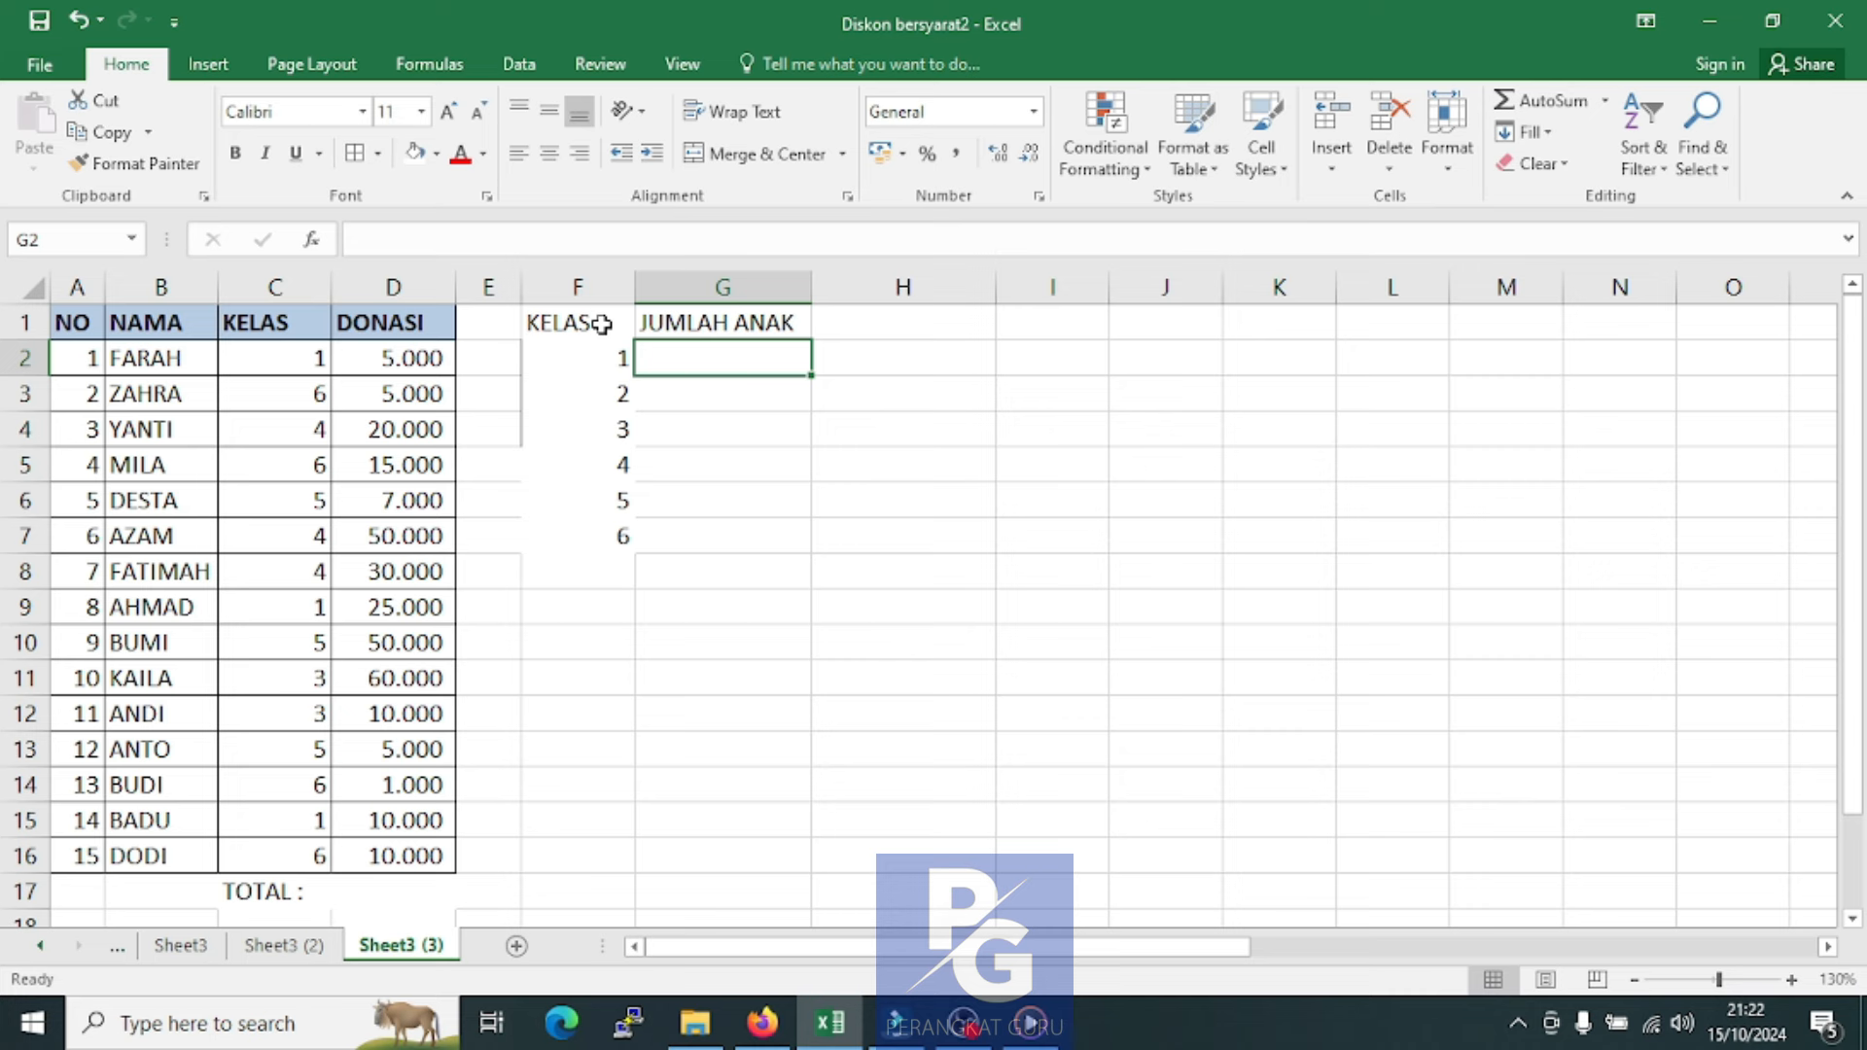
Enter the header TOTAL DONASI in cell H1 of the summary table
{"action": "key", "text": "Up"}
{"action": "key", "text": "Right"}
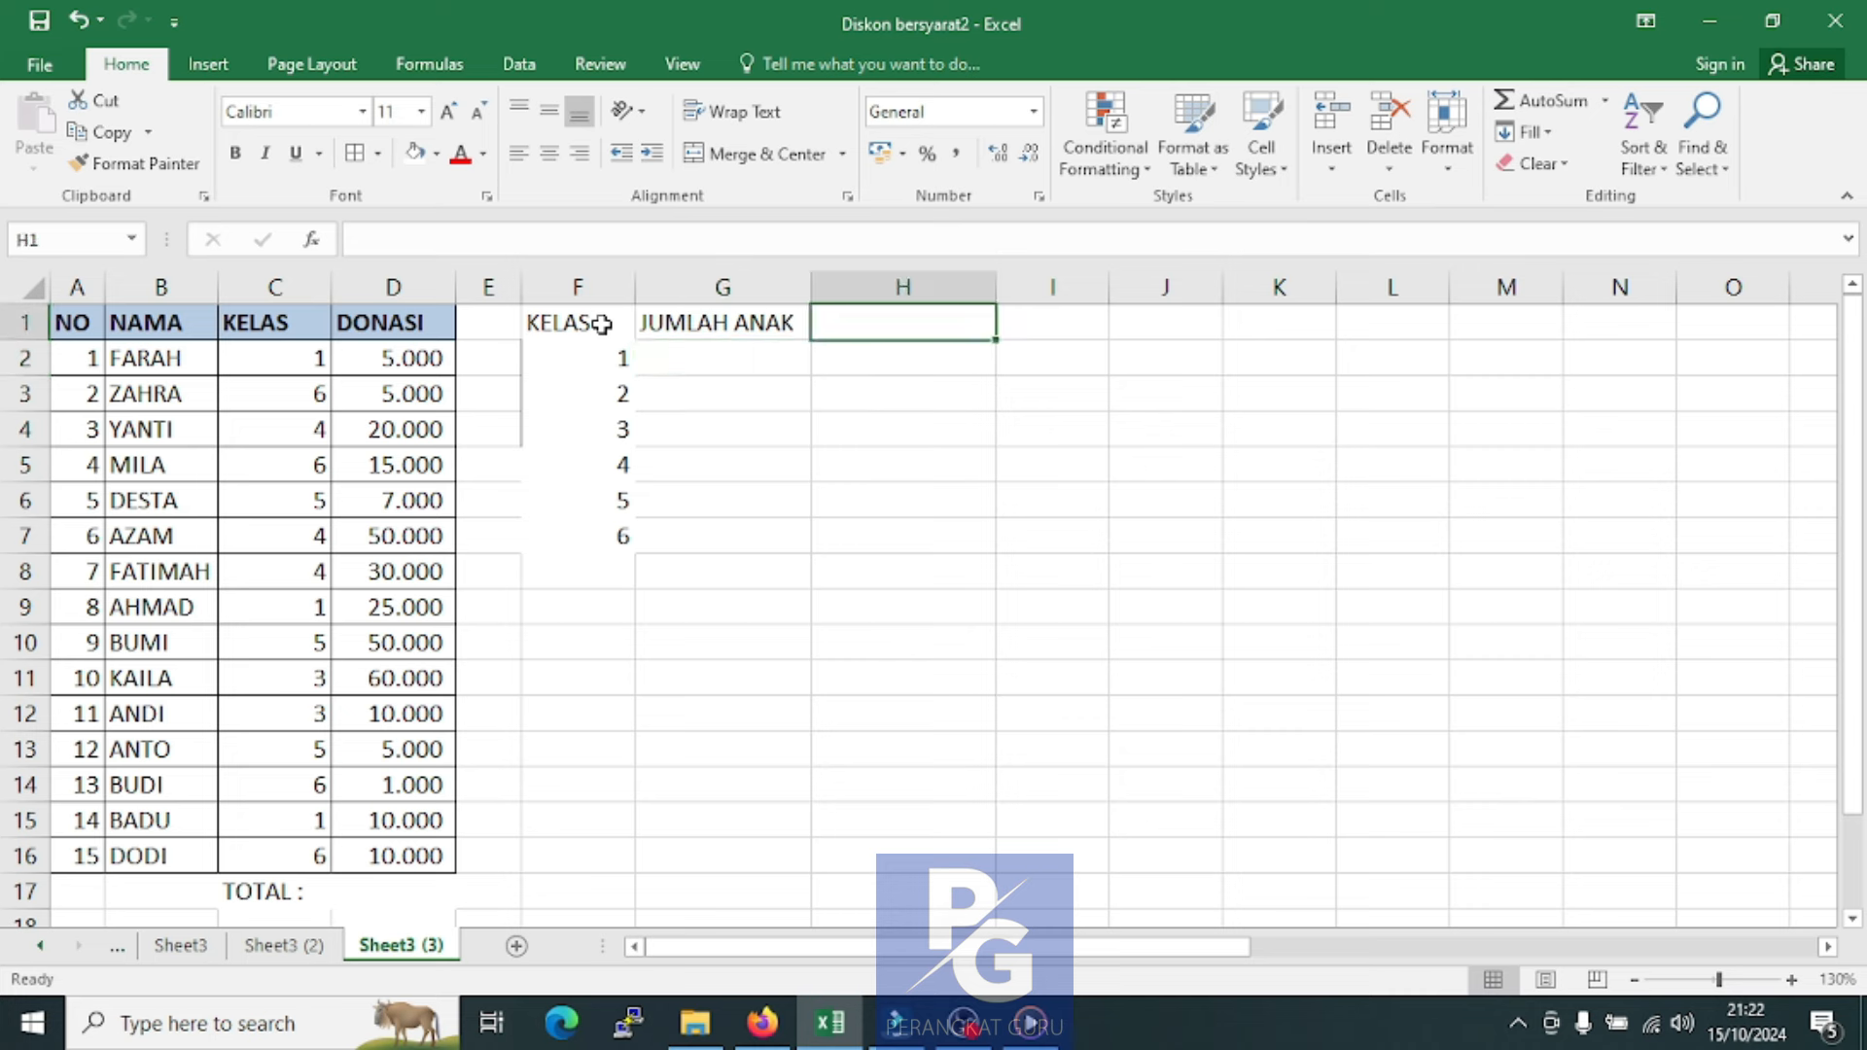
{"action": "type", "text": "TOTAL "}
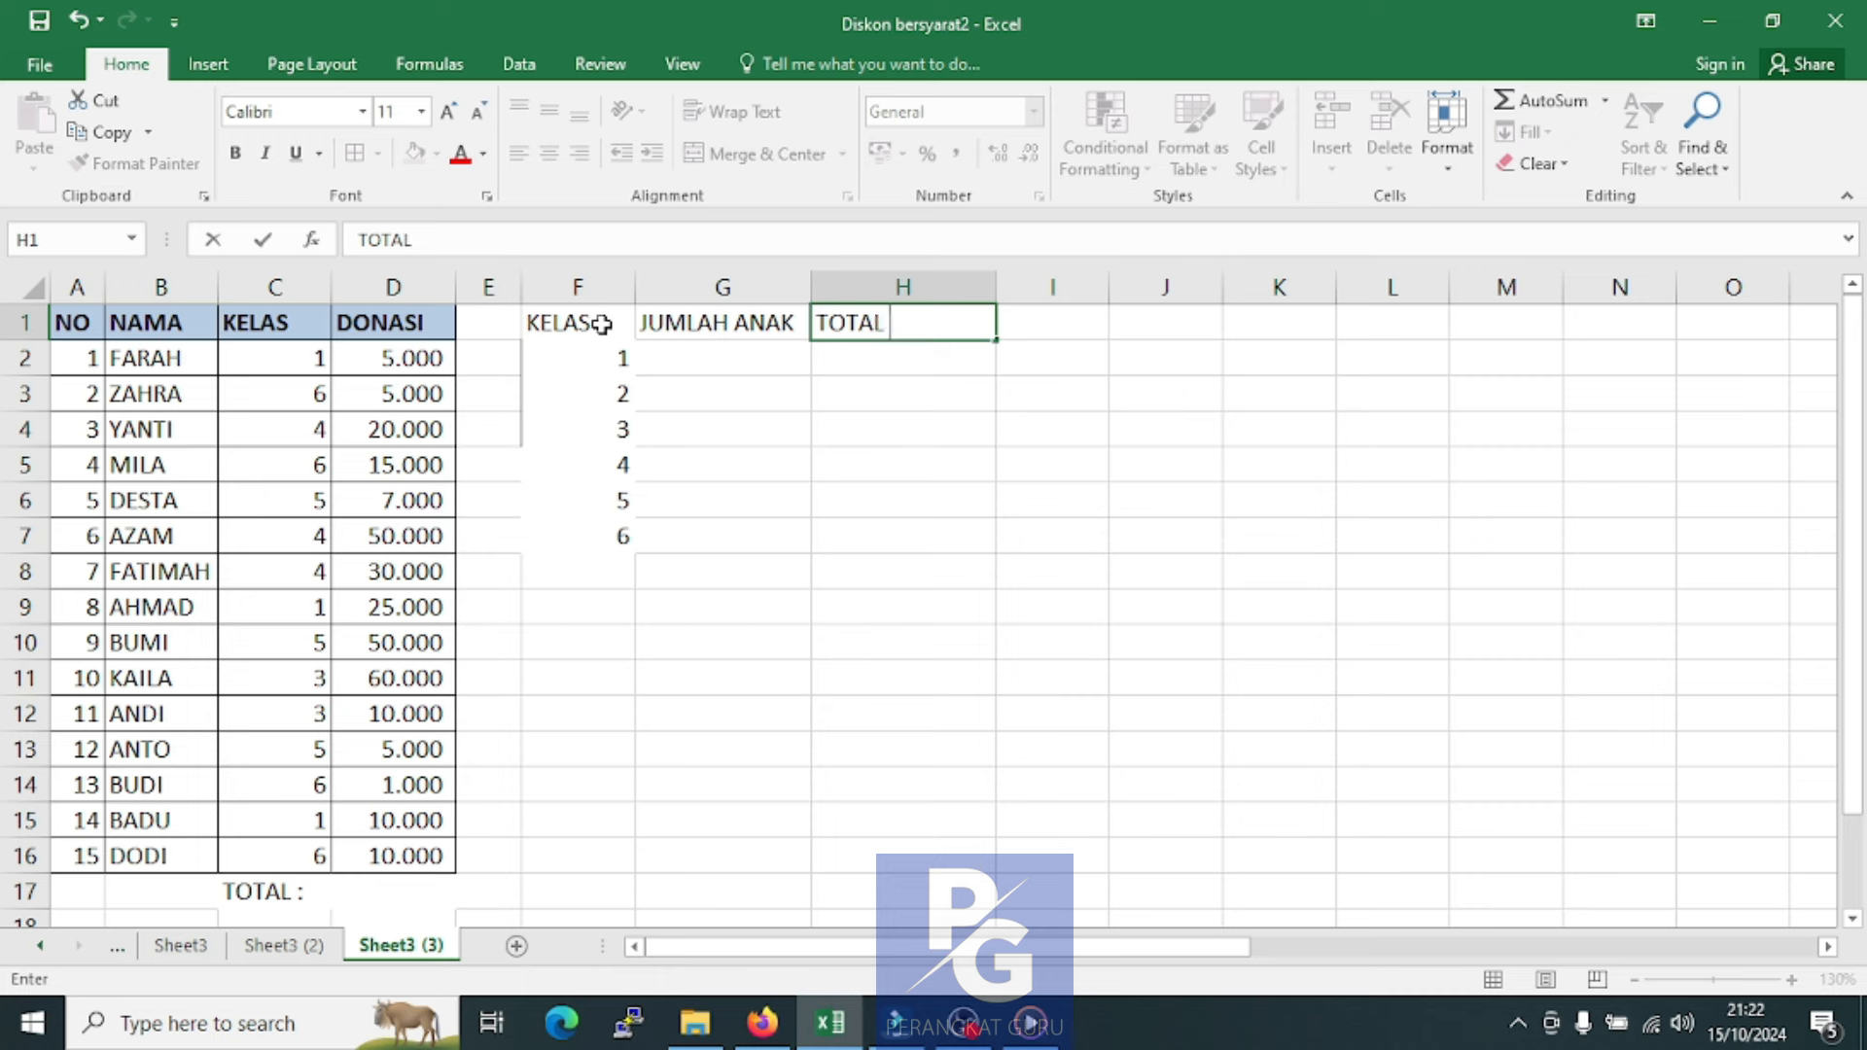
{"action": "type", "text": "DONASI"}
{"action": "key", "text": "Return"}
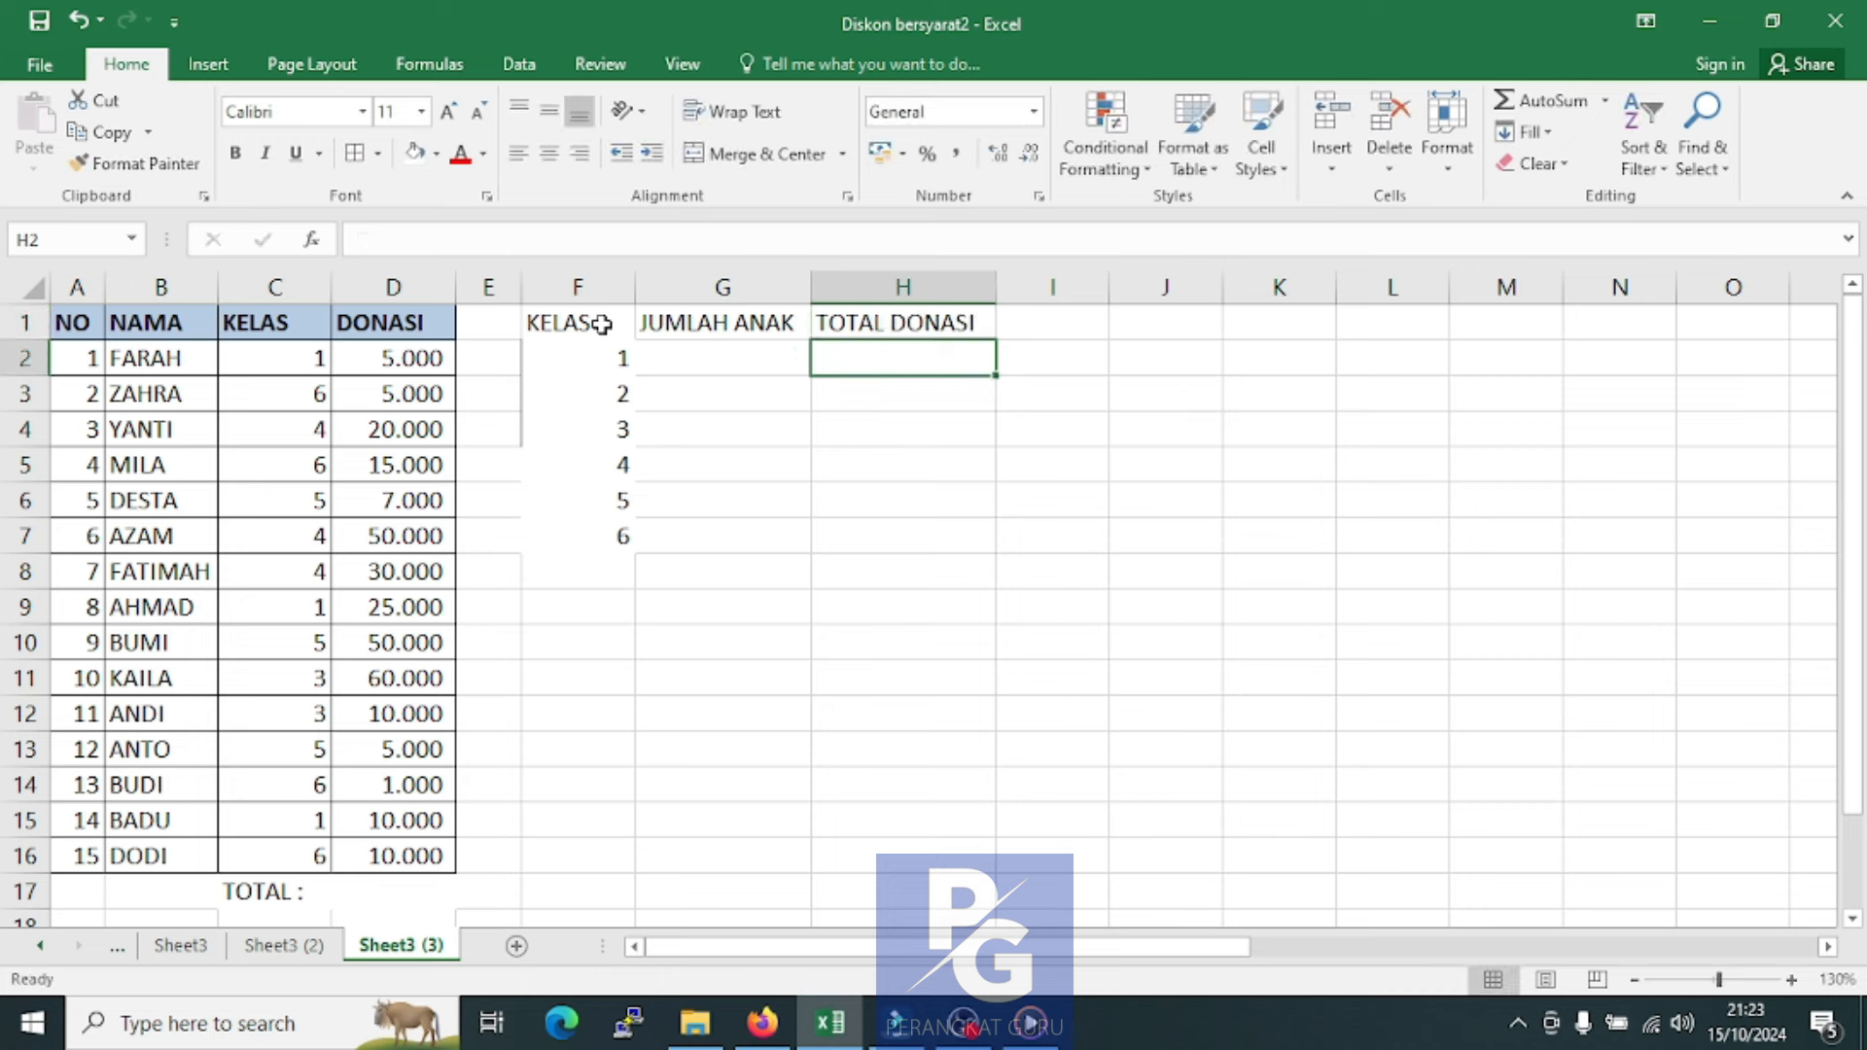
Apply all borders to the summary table F1:H7 and narrow column F to fit the KELAS header
{"action": "left_click", "coordinate": [554, 608]}
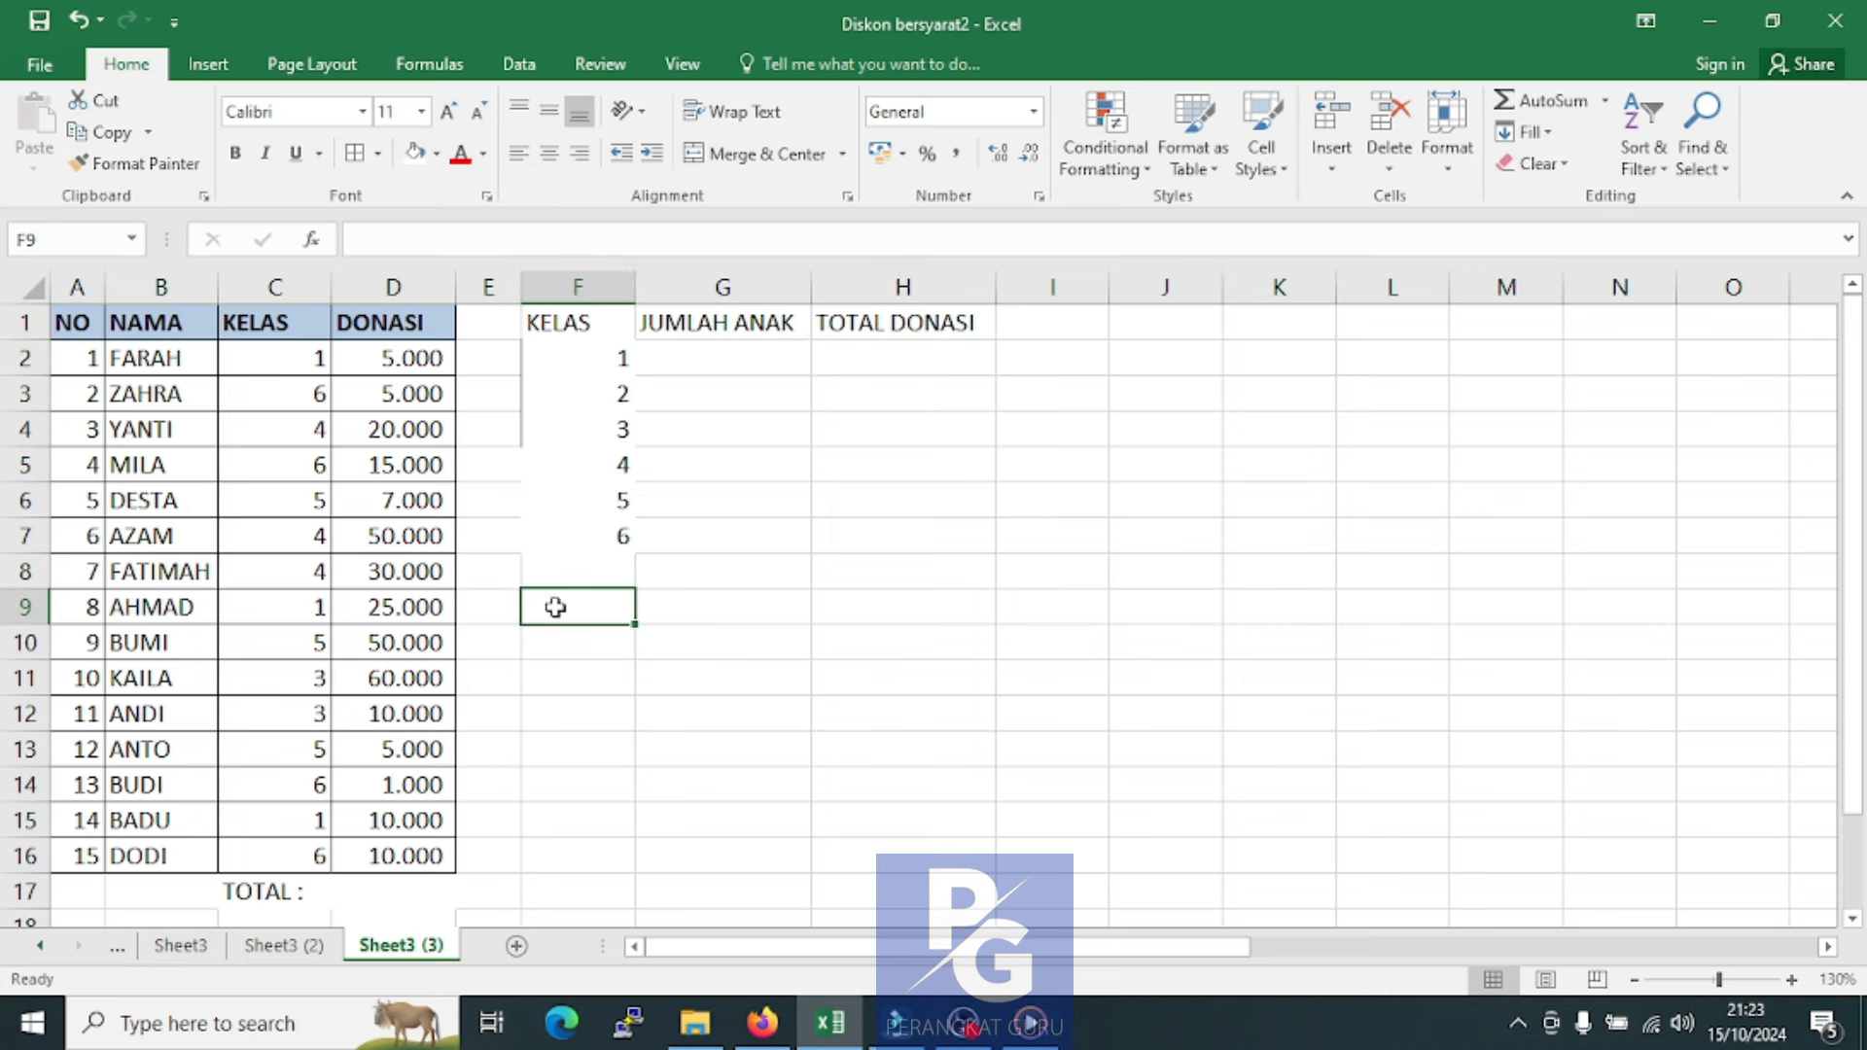
{"action": "left_click_drag", "start_coordinate": [555, 321], "coordinate": [971, 537]}
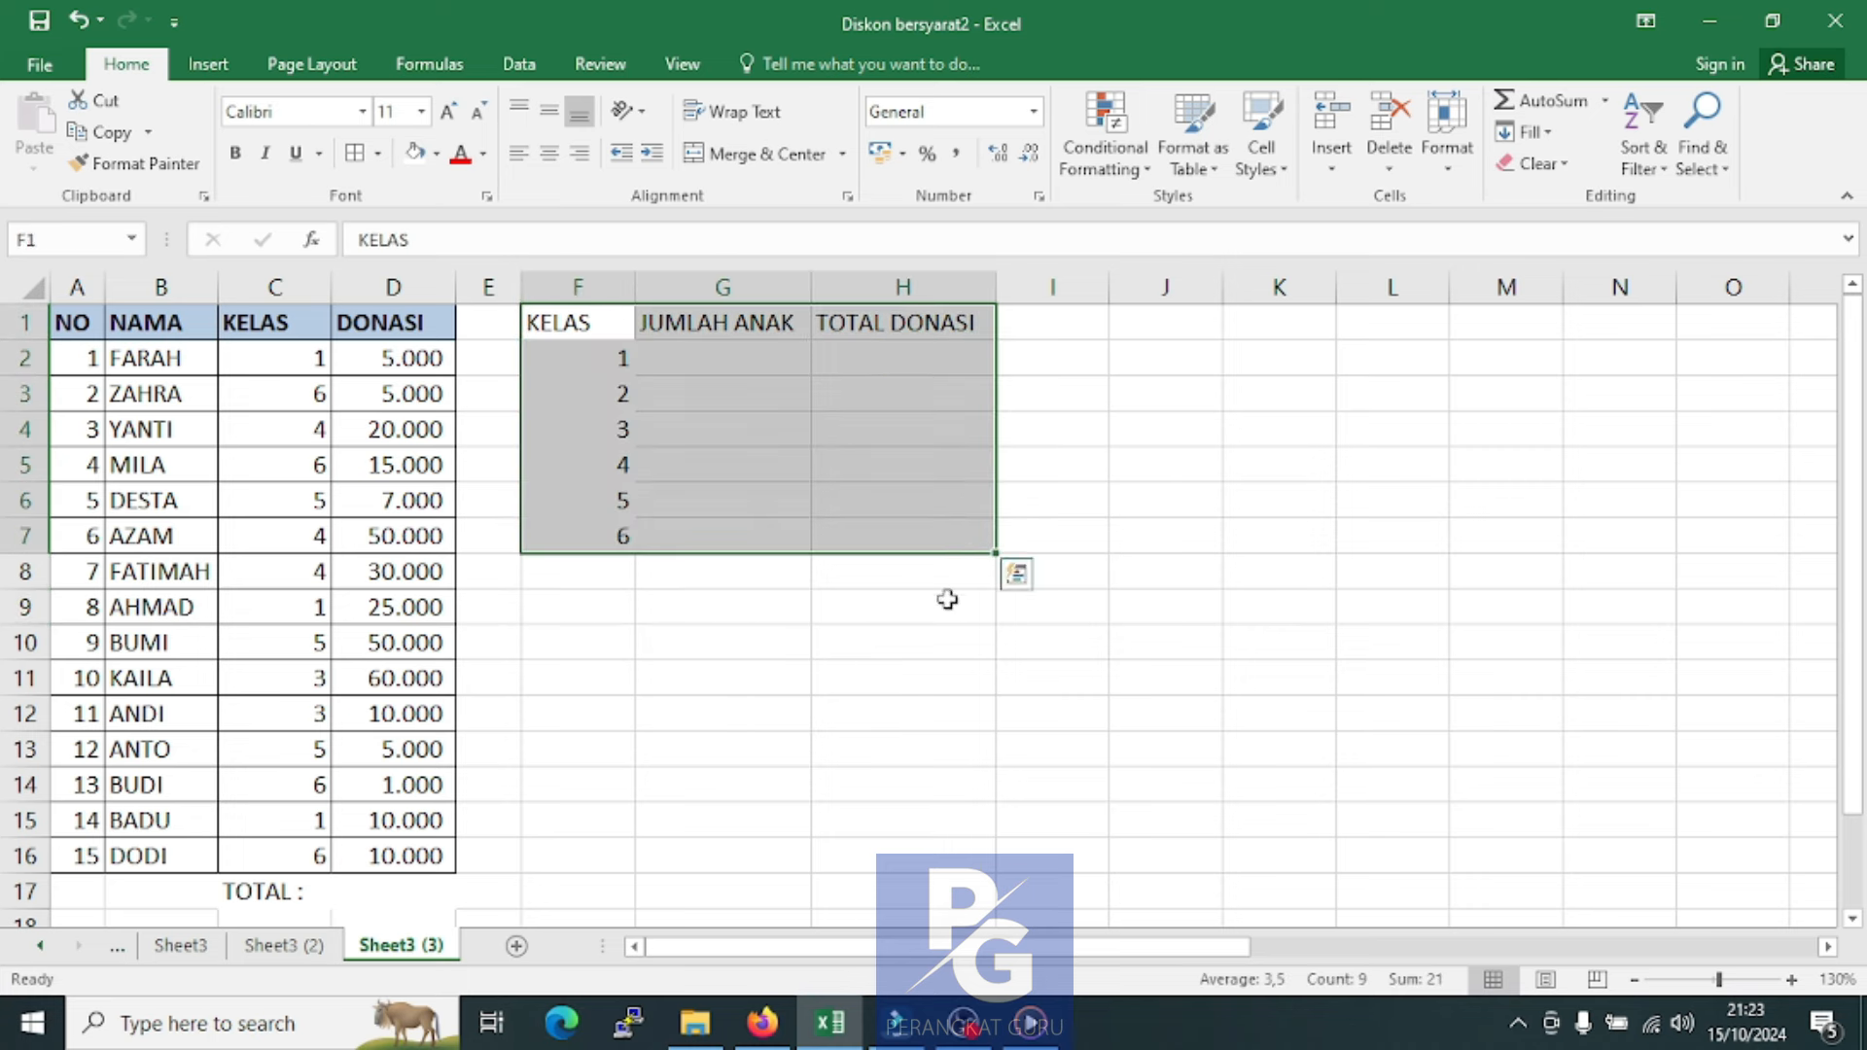
{"action": "left_click", "coordinate": [379, 154]}
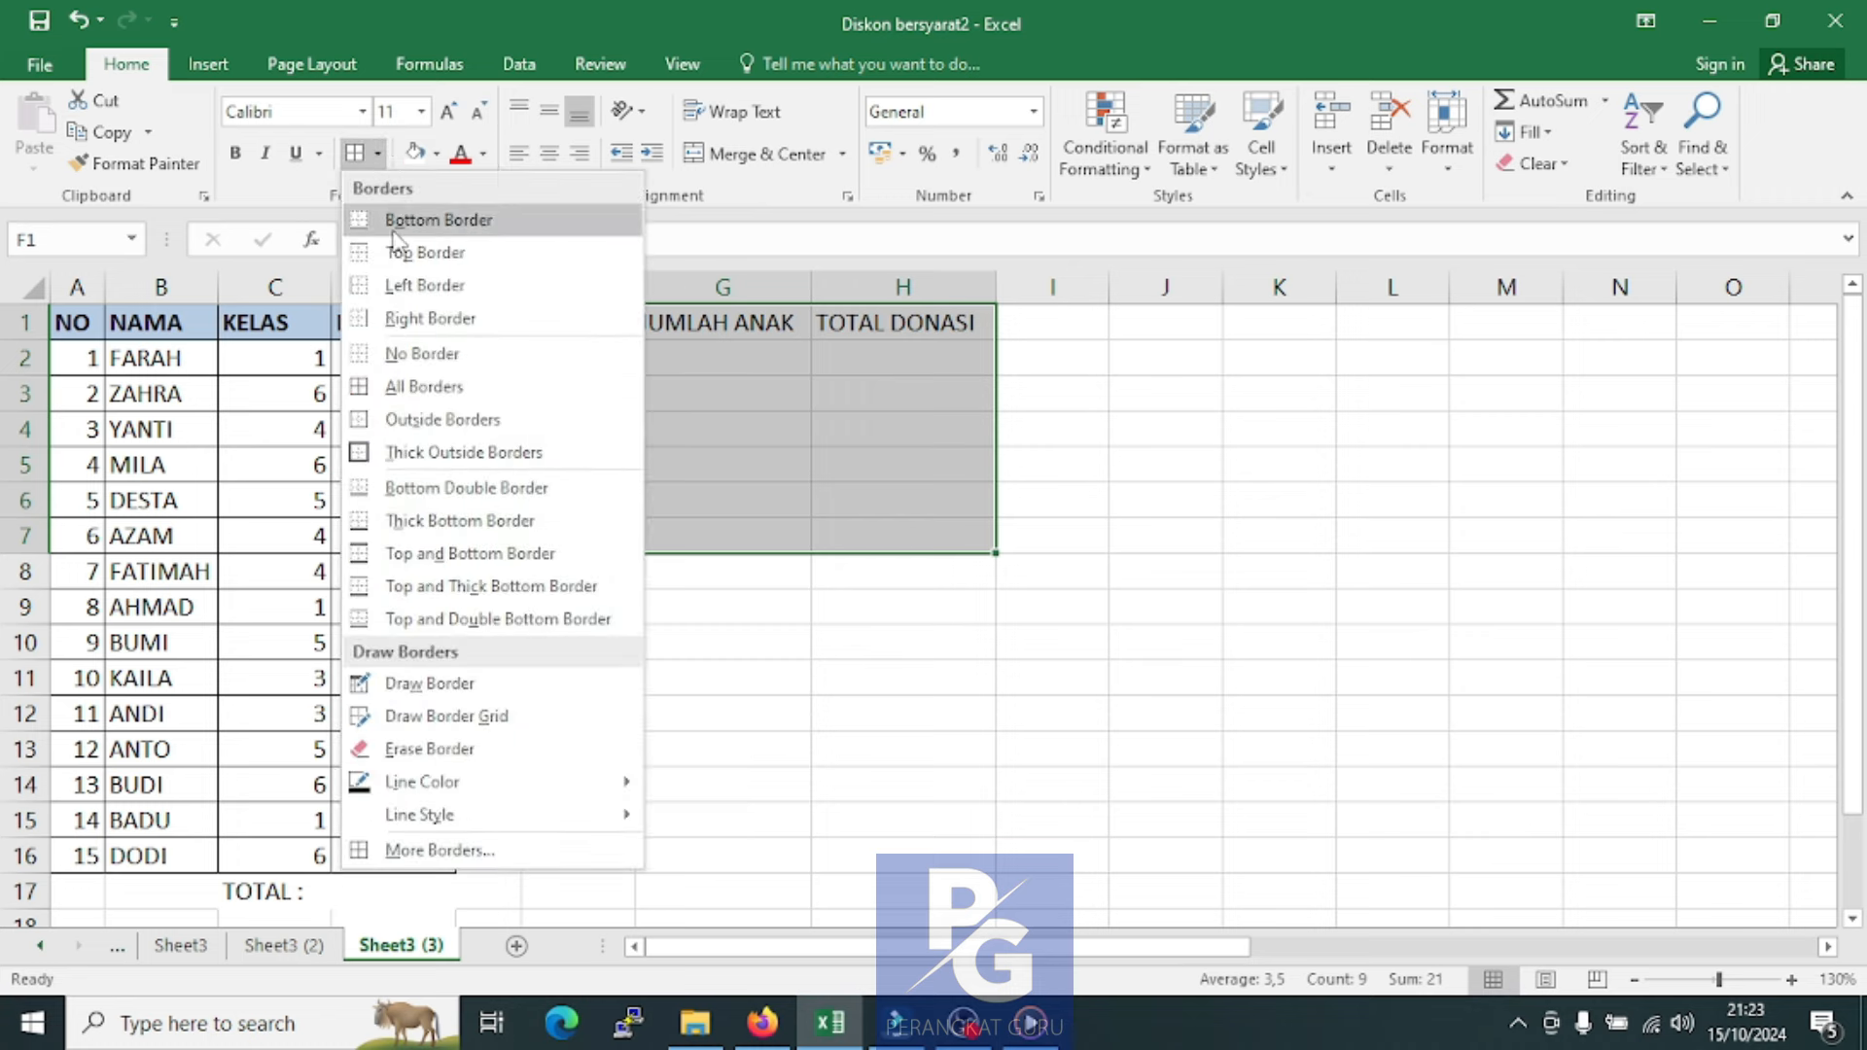
{"action": "left_click", "coordinate": [424, 387]}
{"action": "left_click", "coordinate": [875, 749]}
{"action": "left_click_drag", "start_coordinate": [635, 288], "coordinate": [599, 288]}
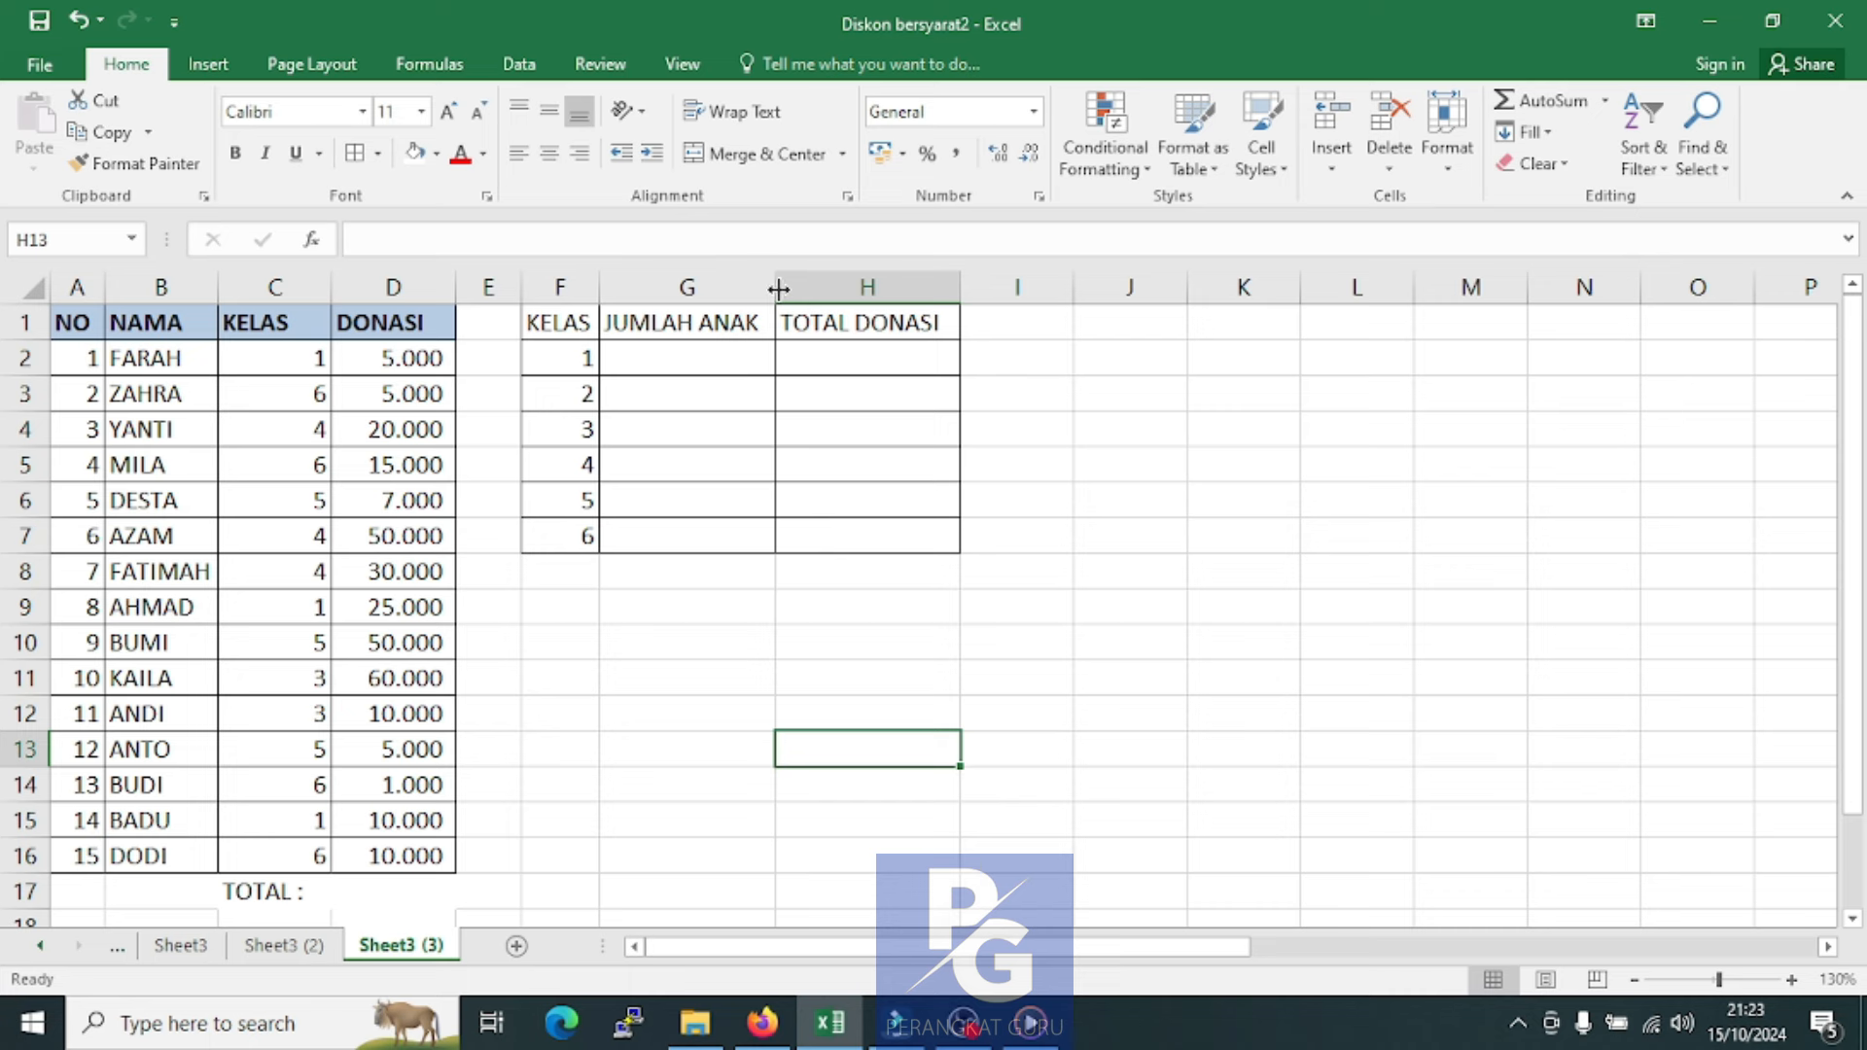
{"action": "left_click", "coordinate": [688, 642]}
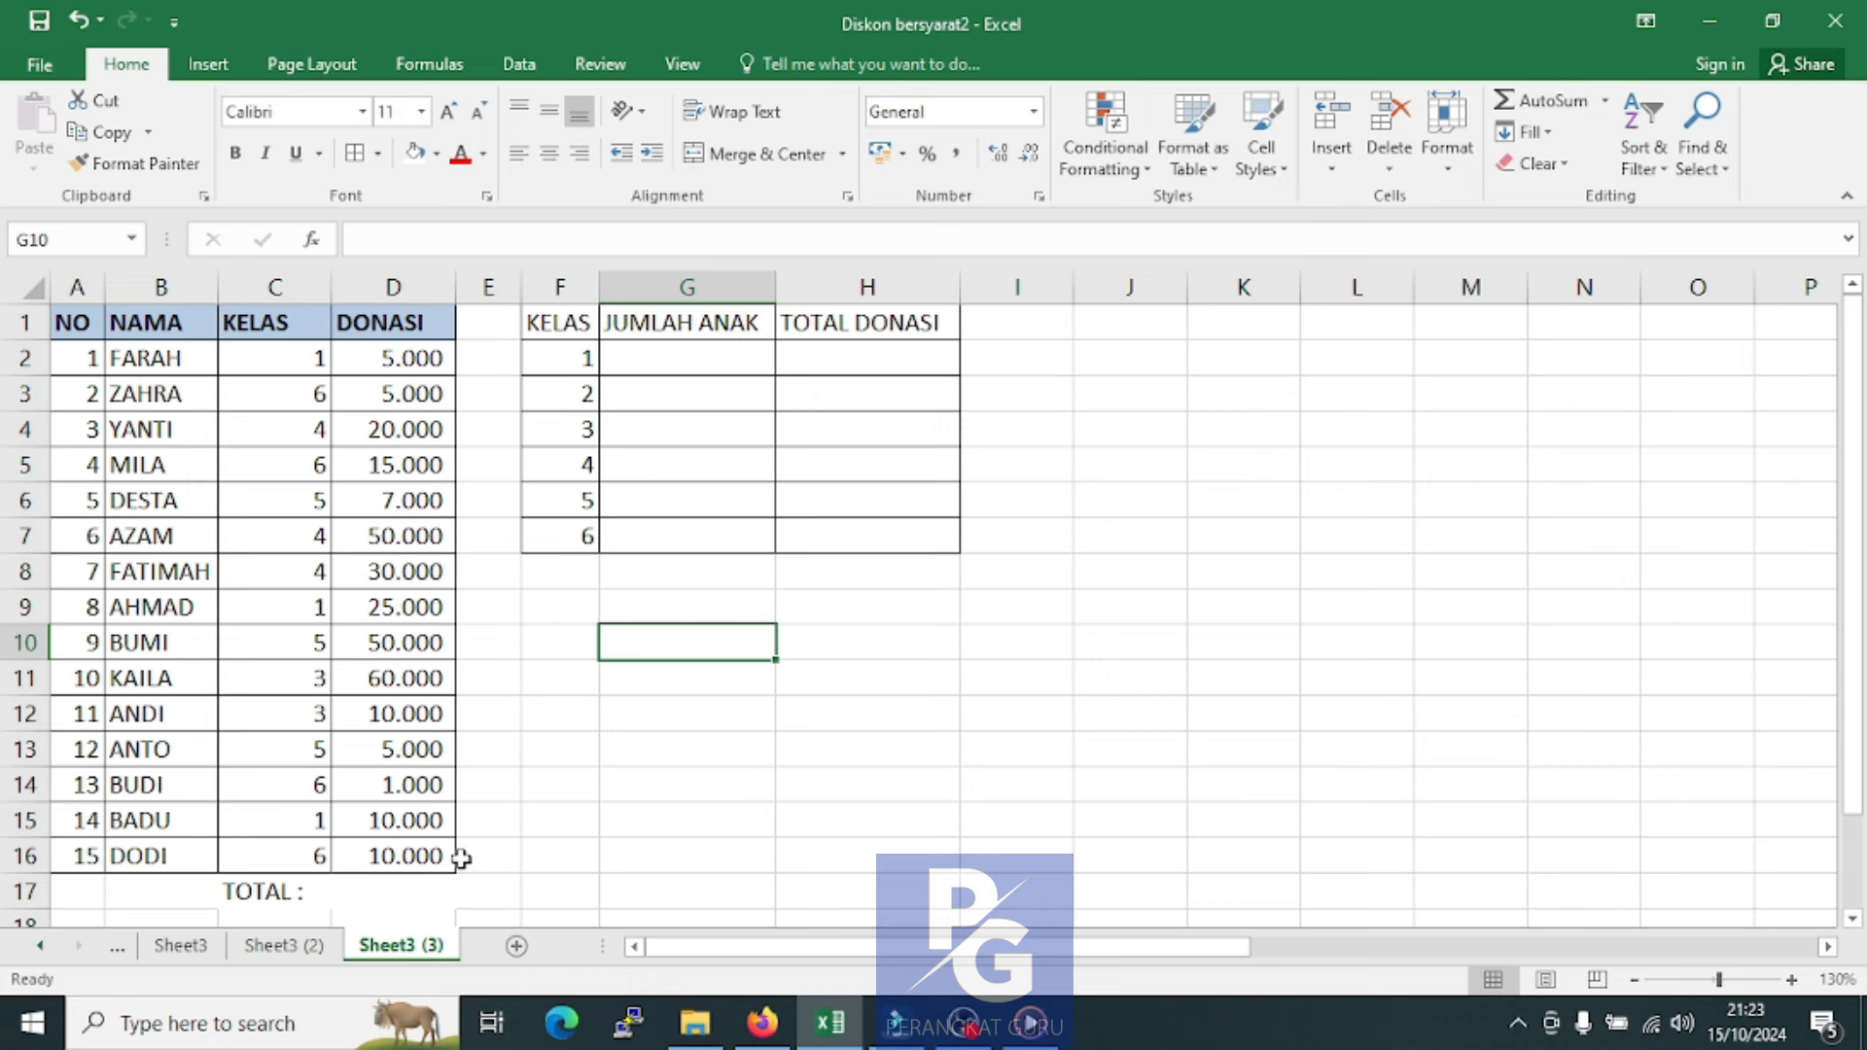
Enter the formula =SUM(D2:D16) in cell D17 to total the DONASI column
{"action": "left_click", "coordinate": [280, 893]}
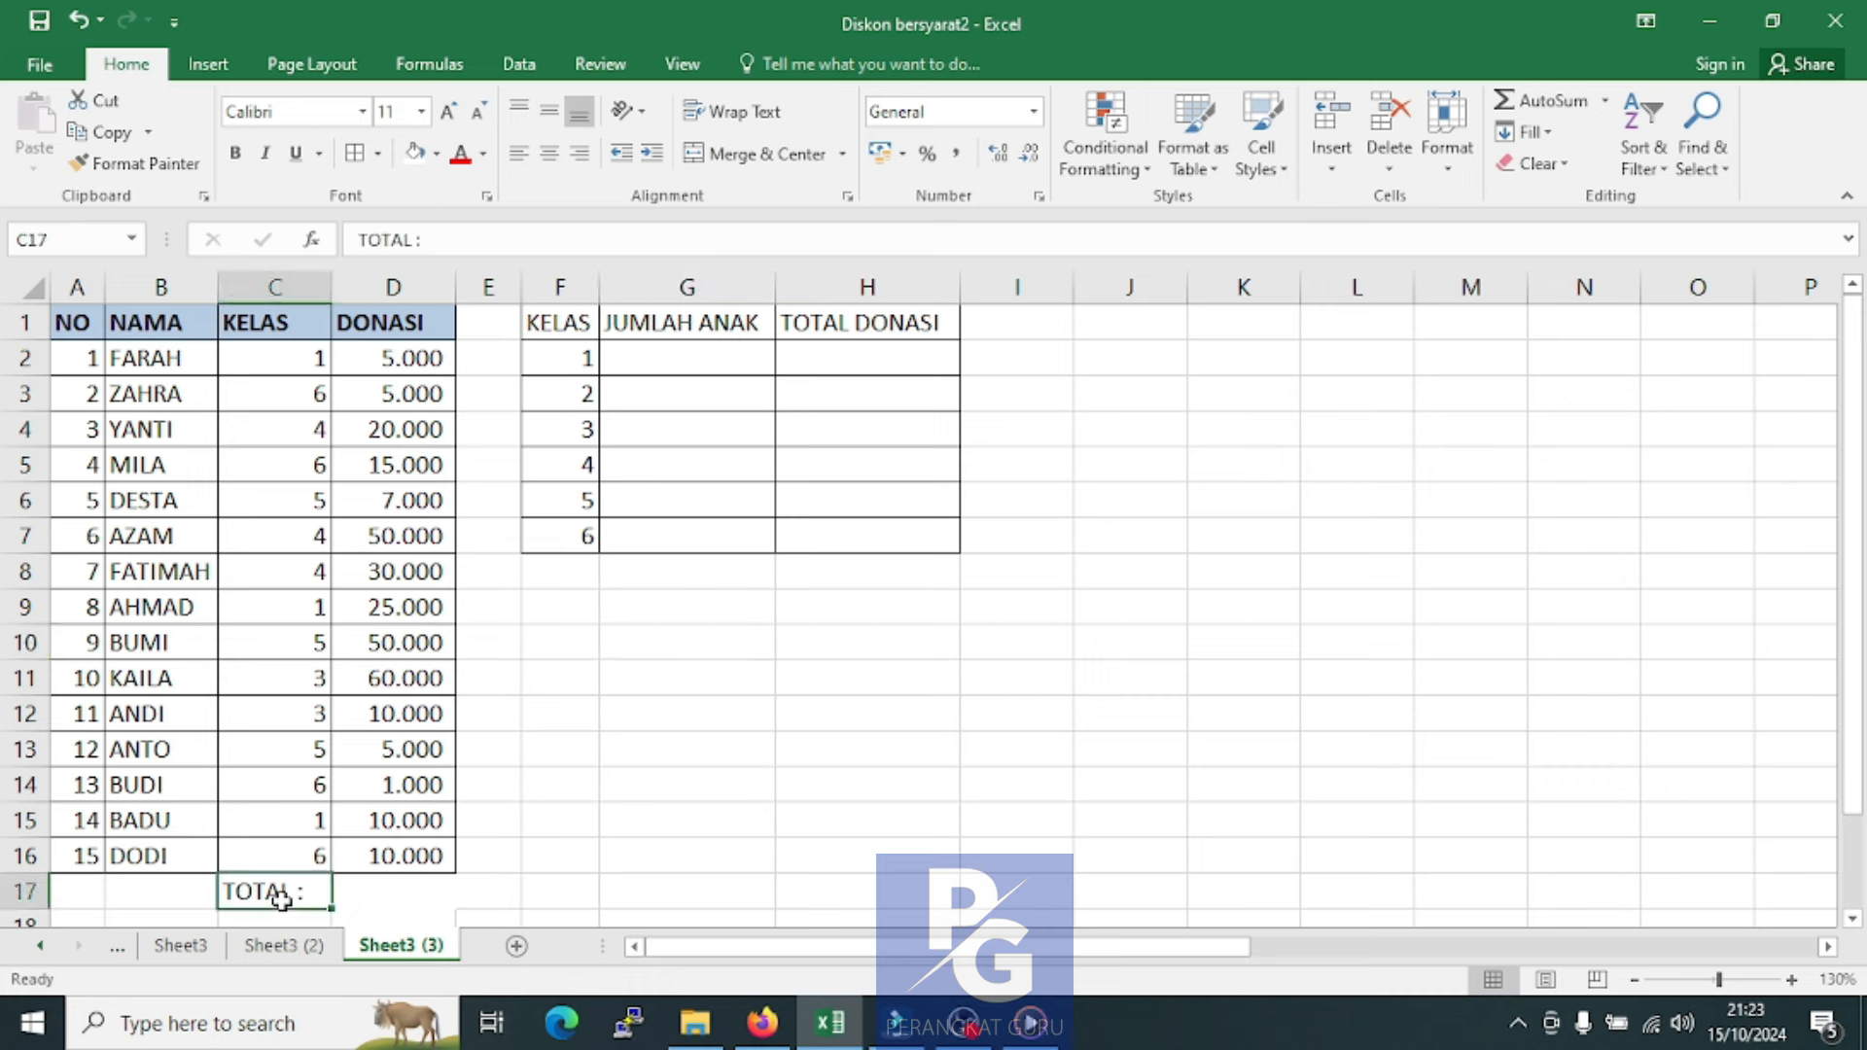
{"action": "left_click", "coordinate": [392, 900]}
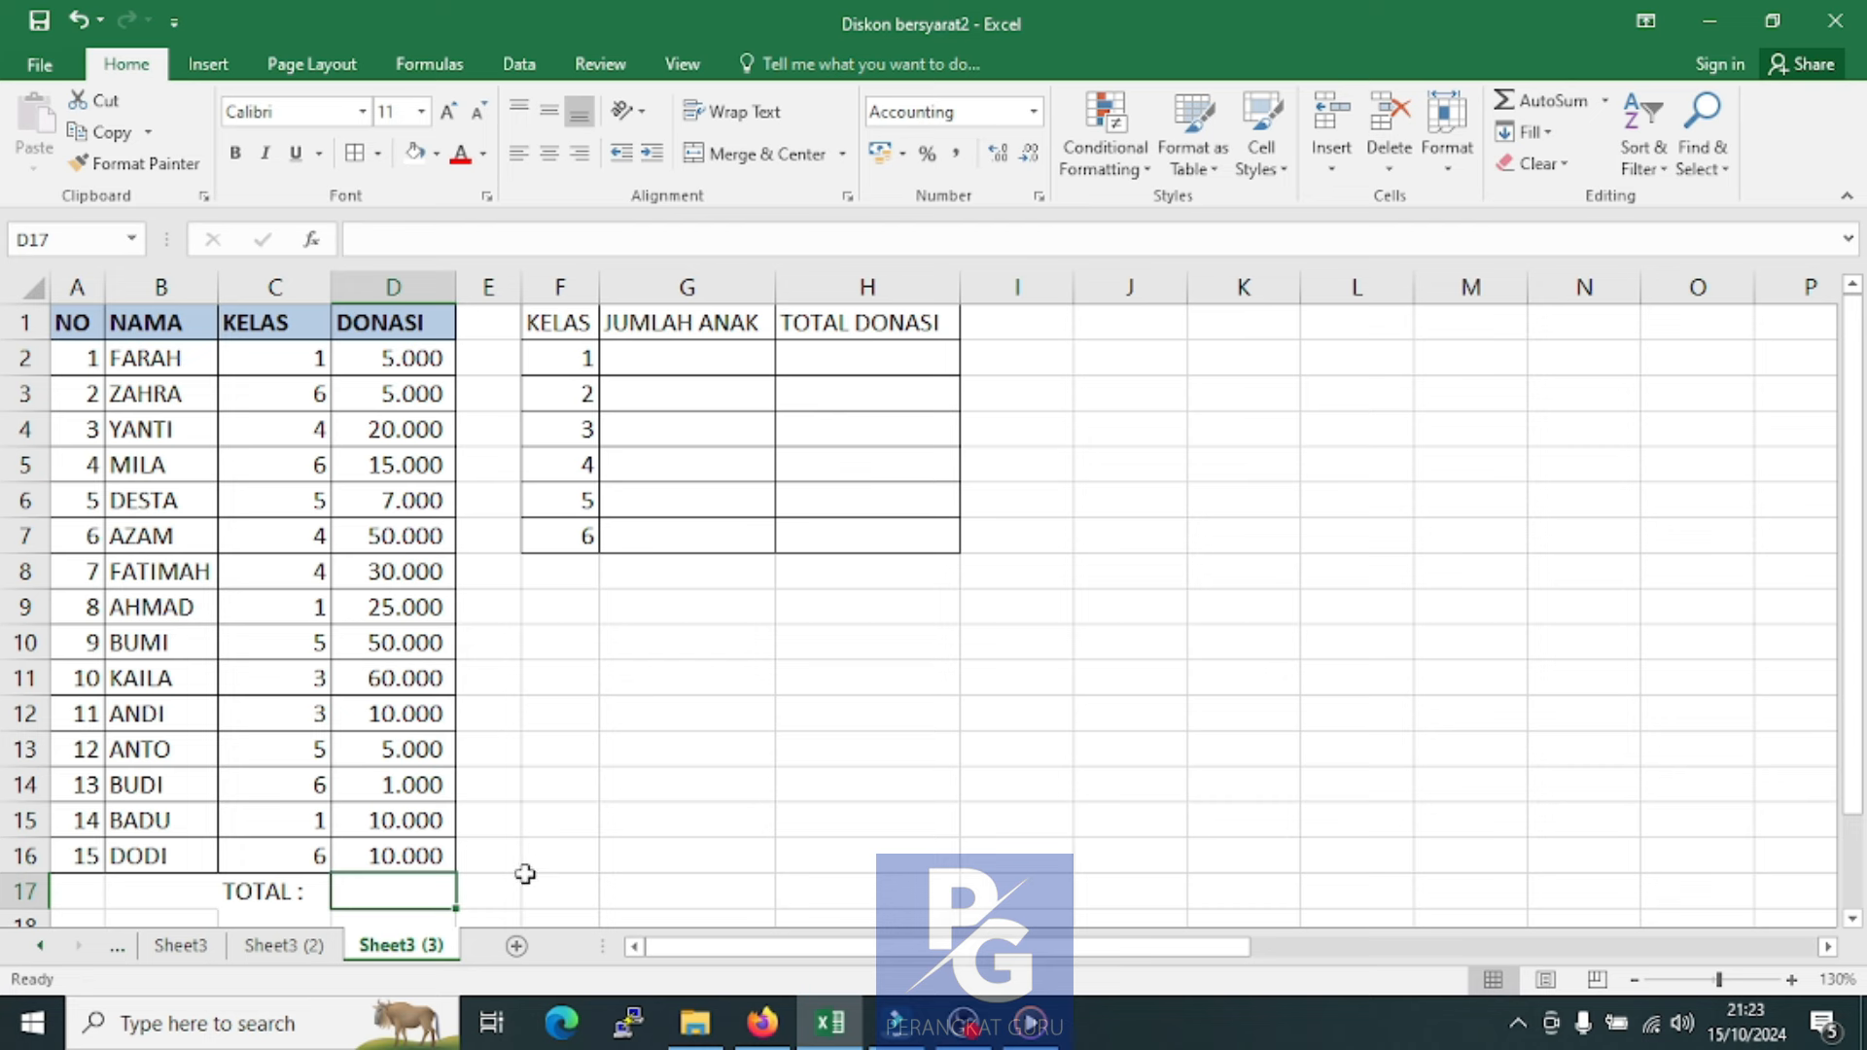
{"action": "type", "text": "=SU"}
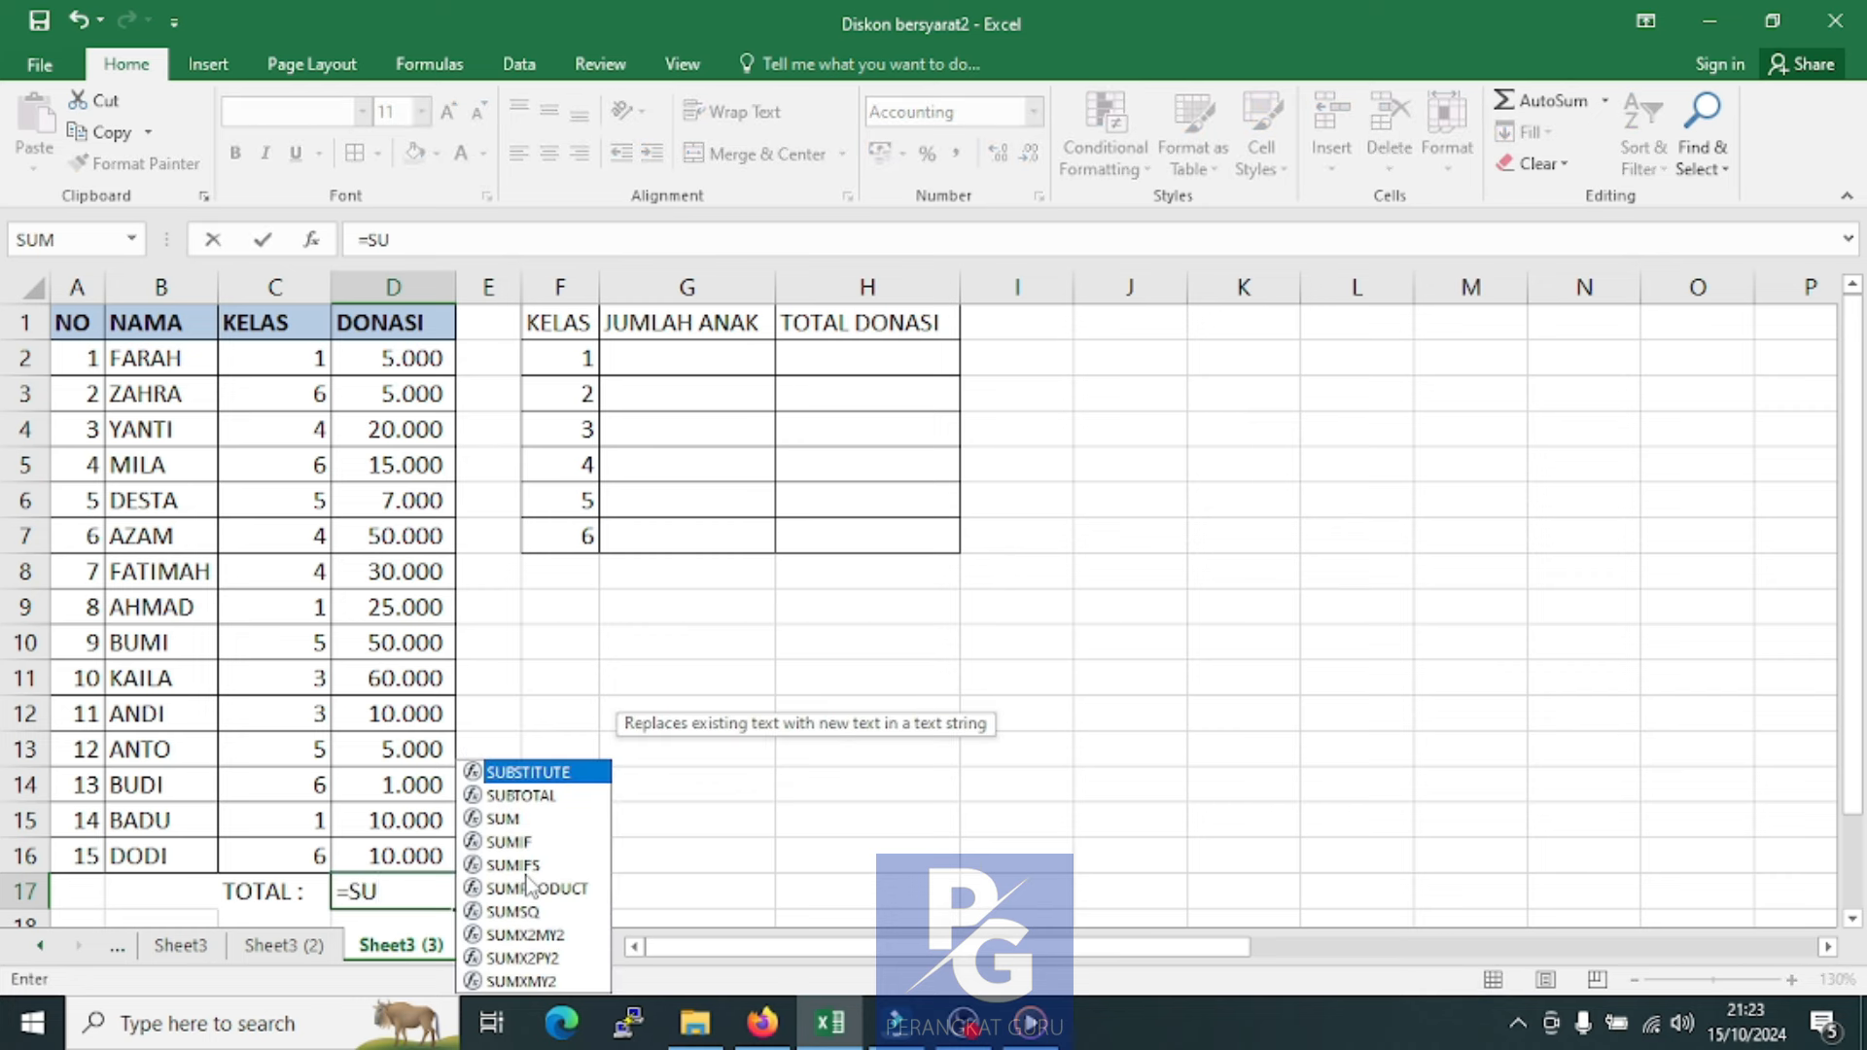
{"action": "type", "text": "M("}
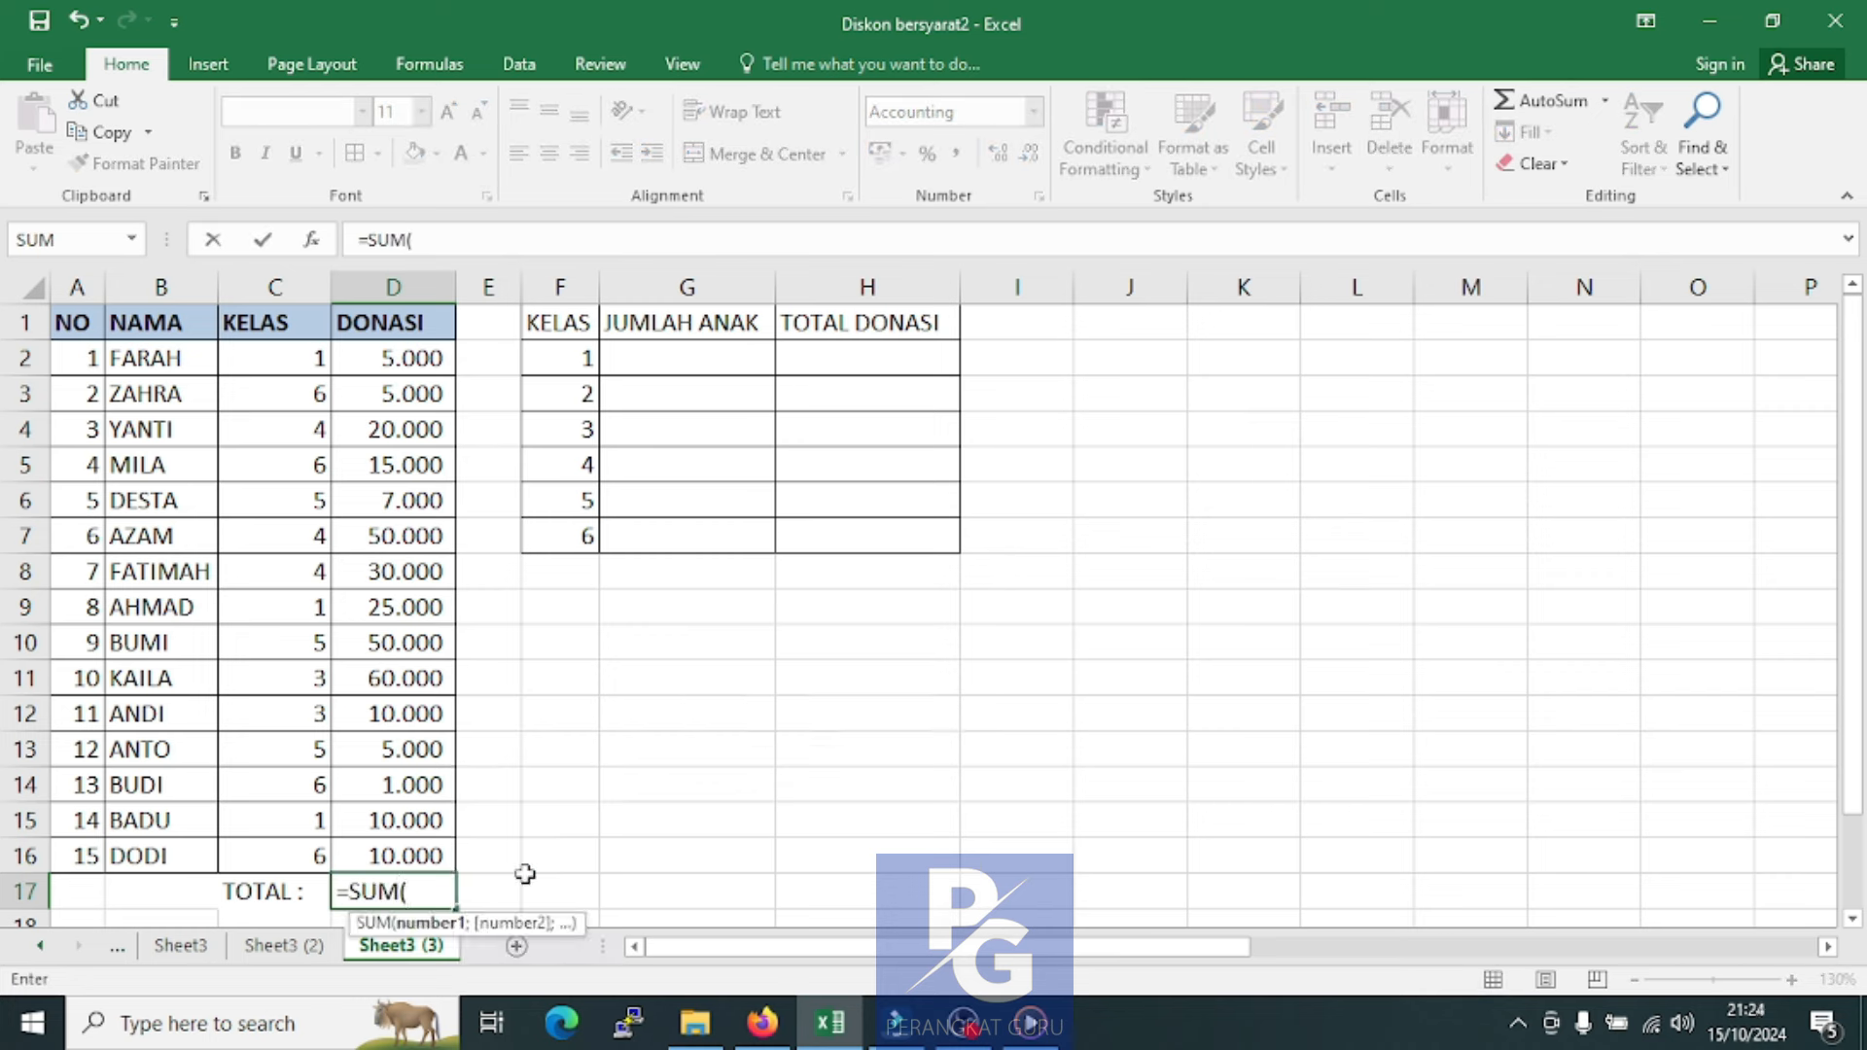
{"action": "left_click_drag", "start_coordinate": [382, 359], "coordinate": [394, 854]}
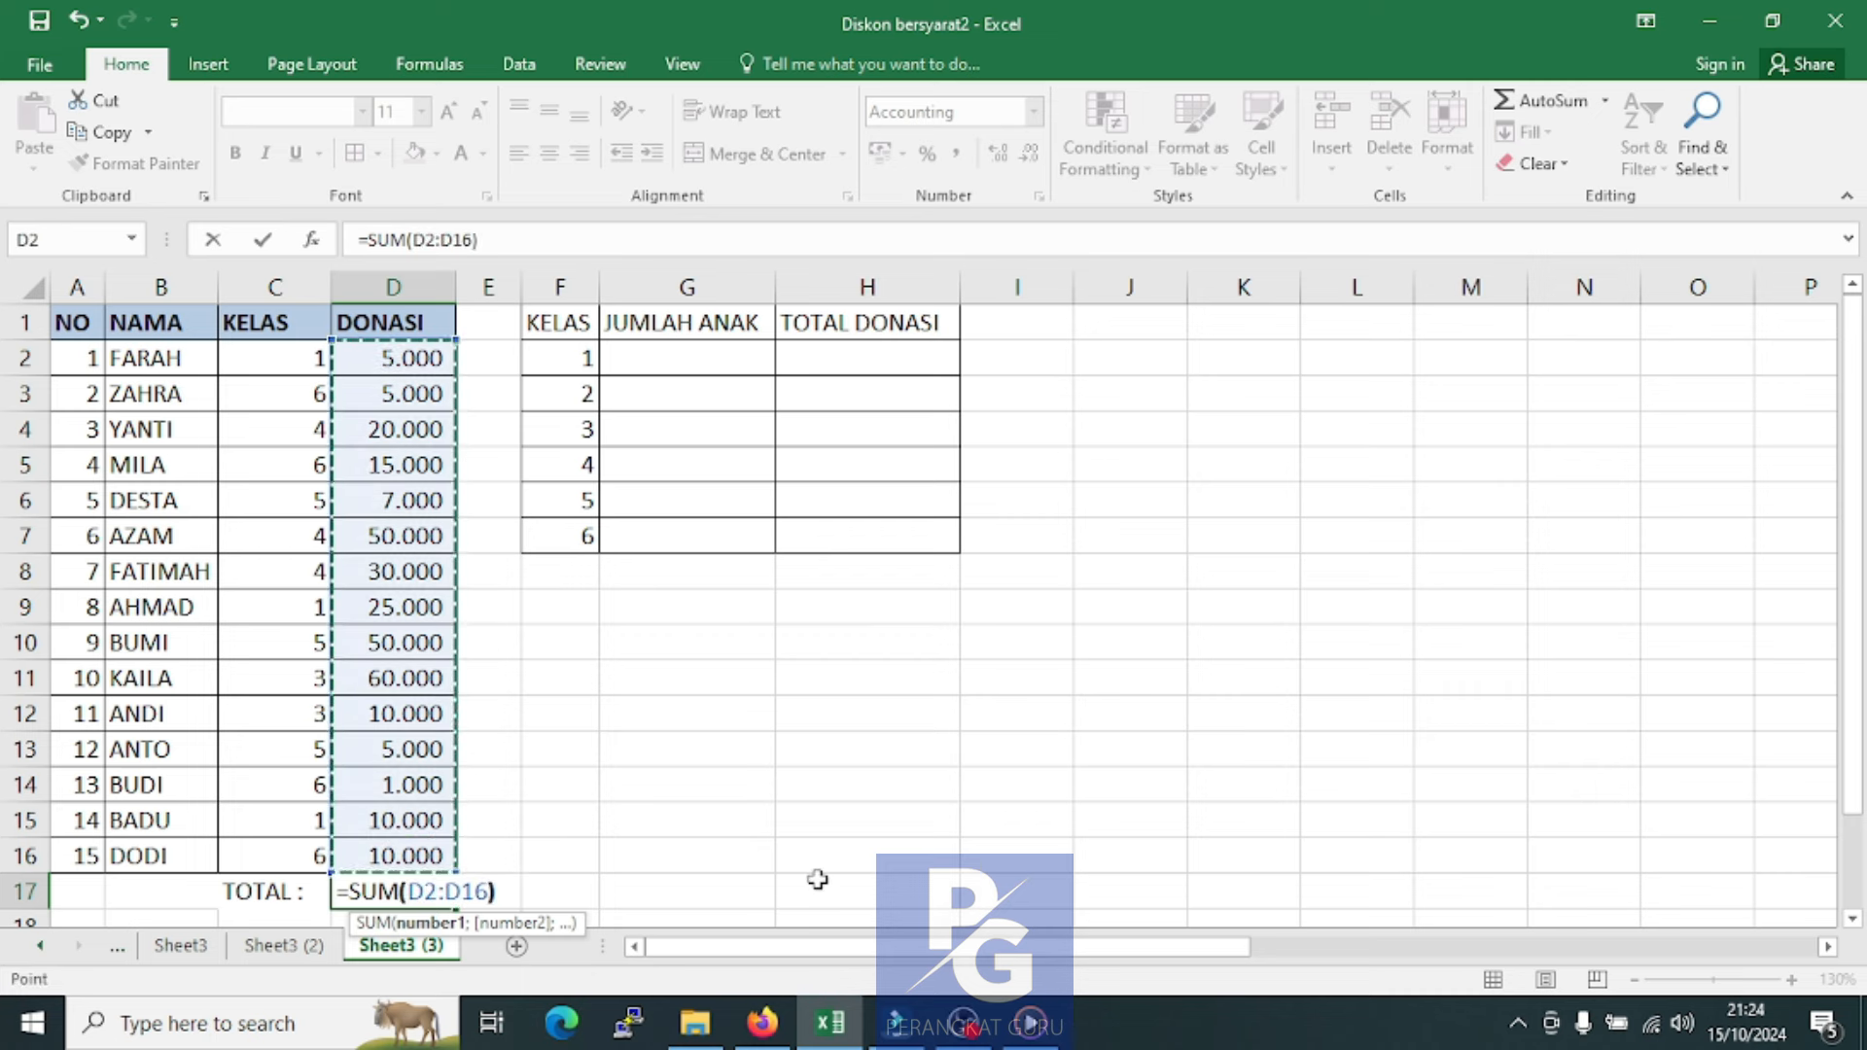
{"action": "type", "text": ")"}
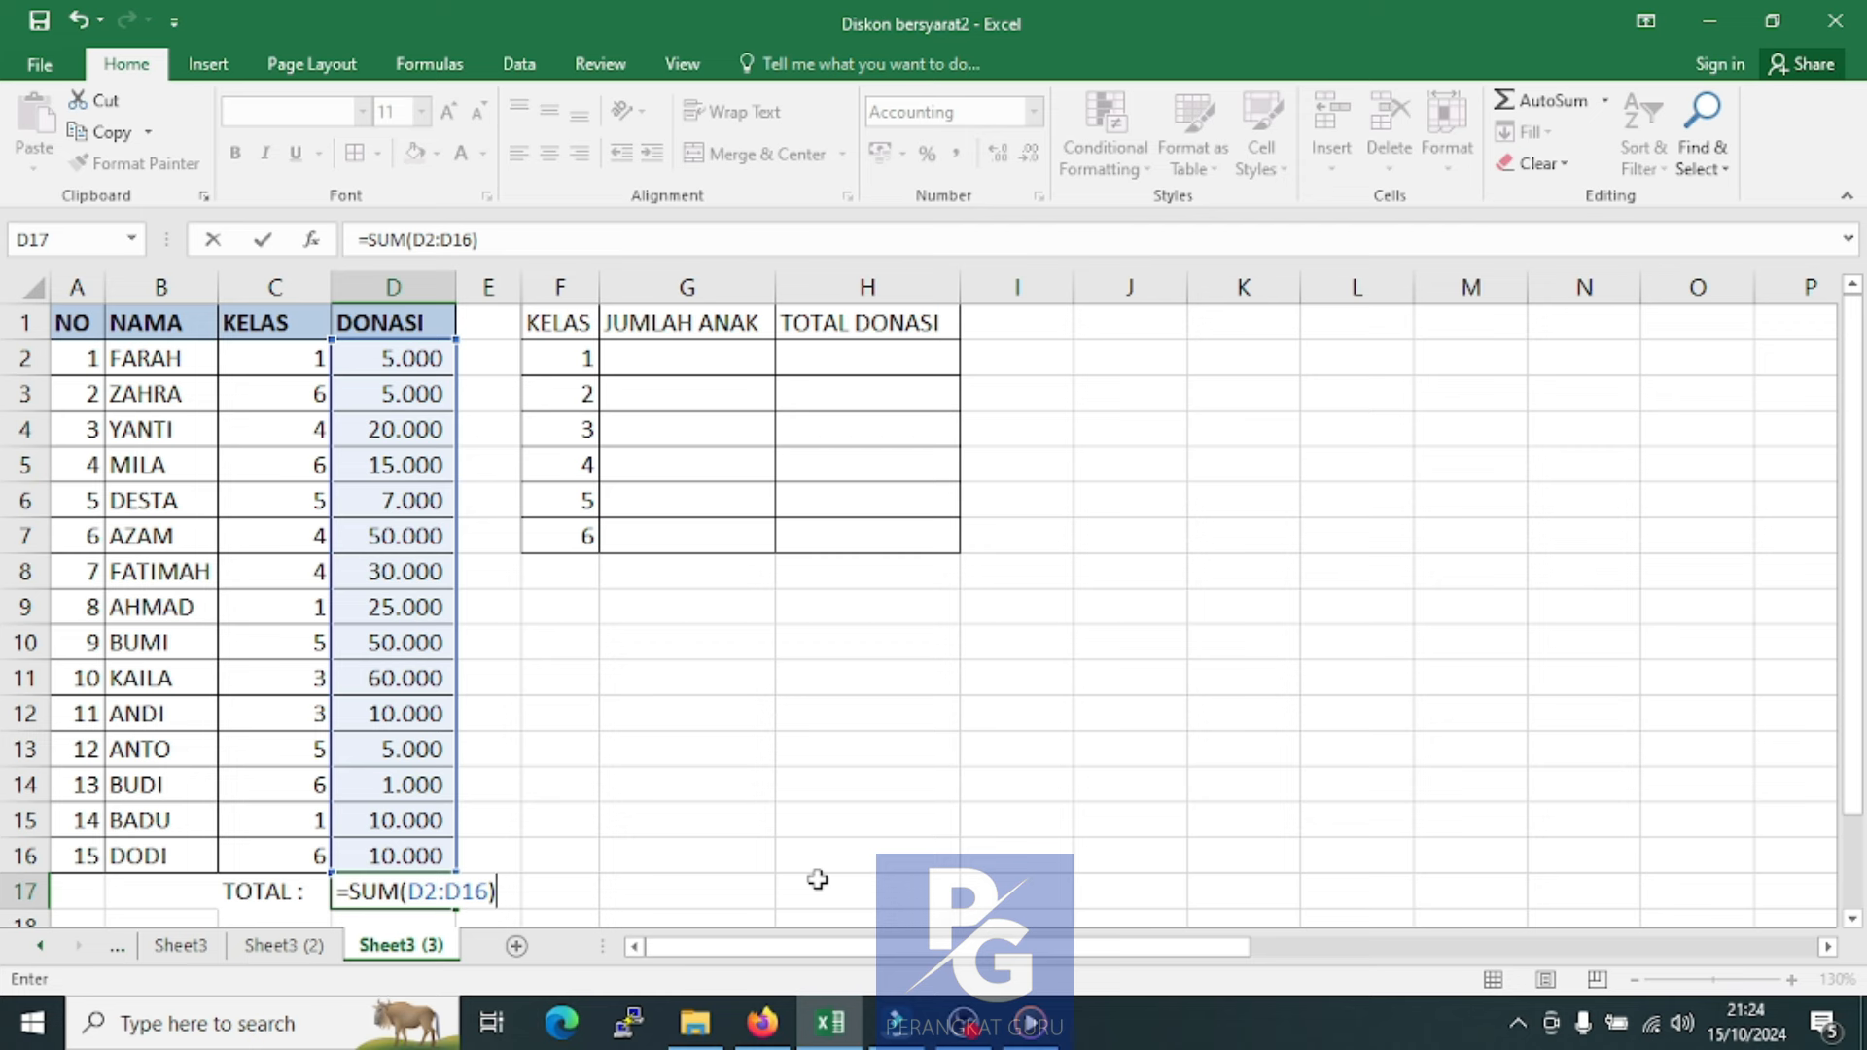
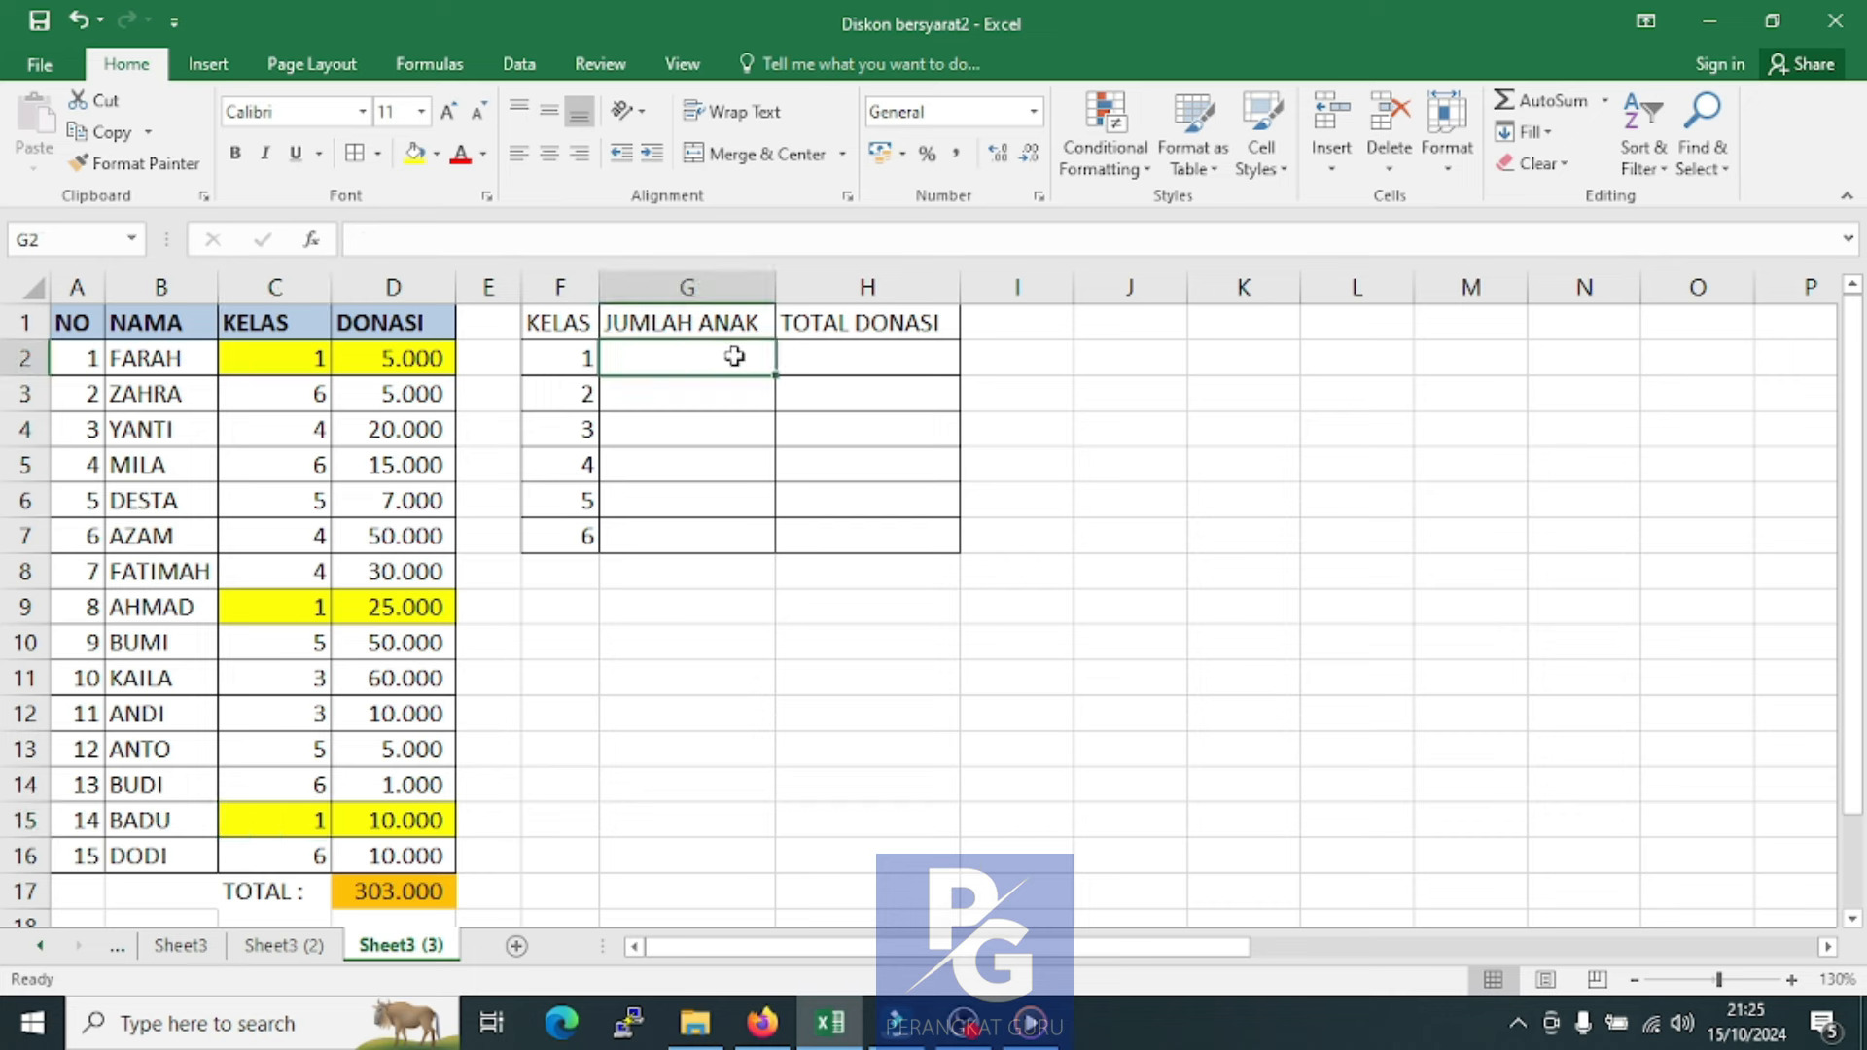
Enter 3 by hand in cell G2 as the number of children in class 1
{"action": "type", "text": "3"}
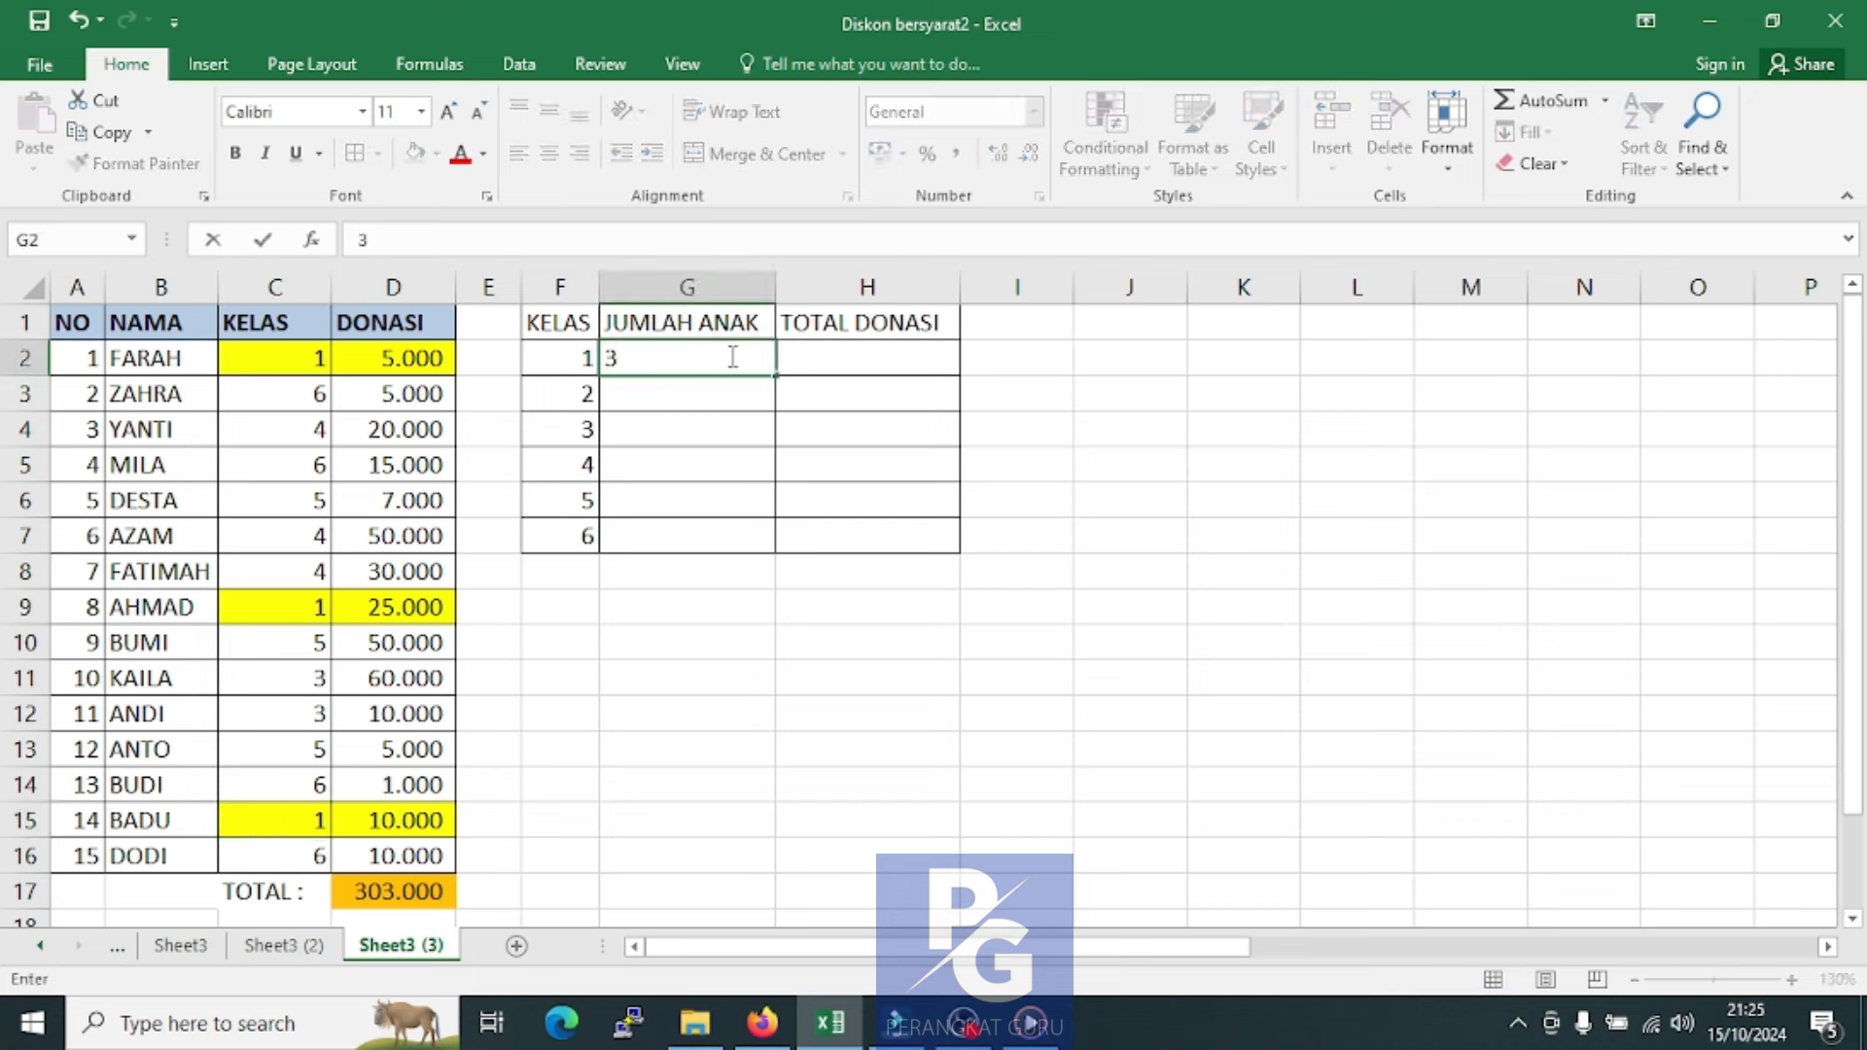
{"action": "key", "text": "Return"}
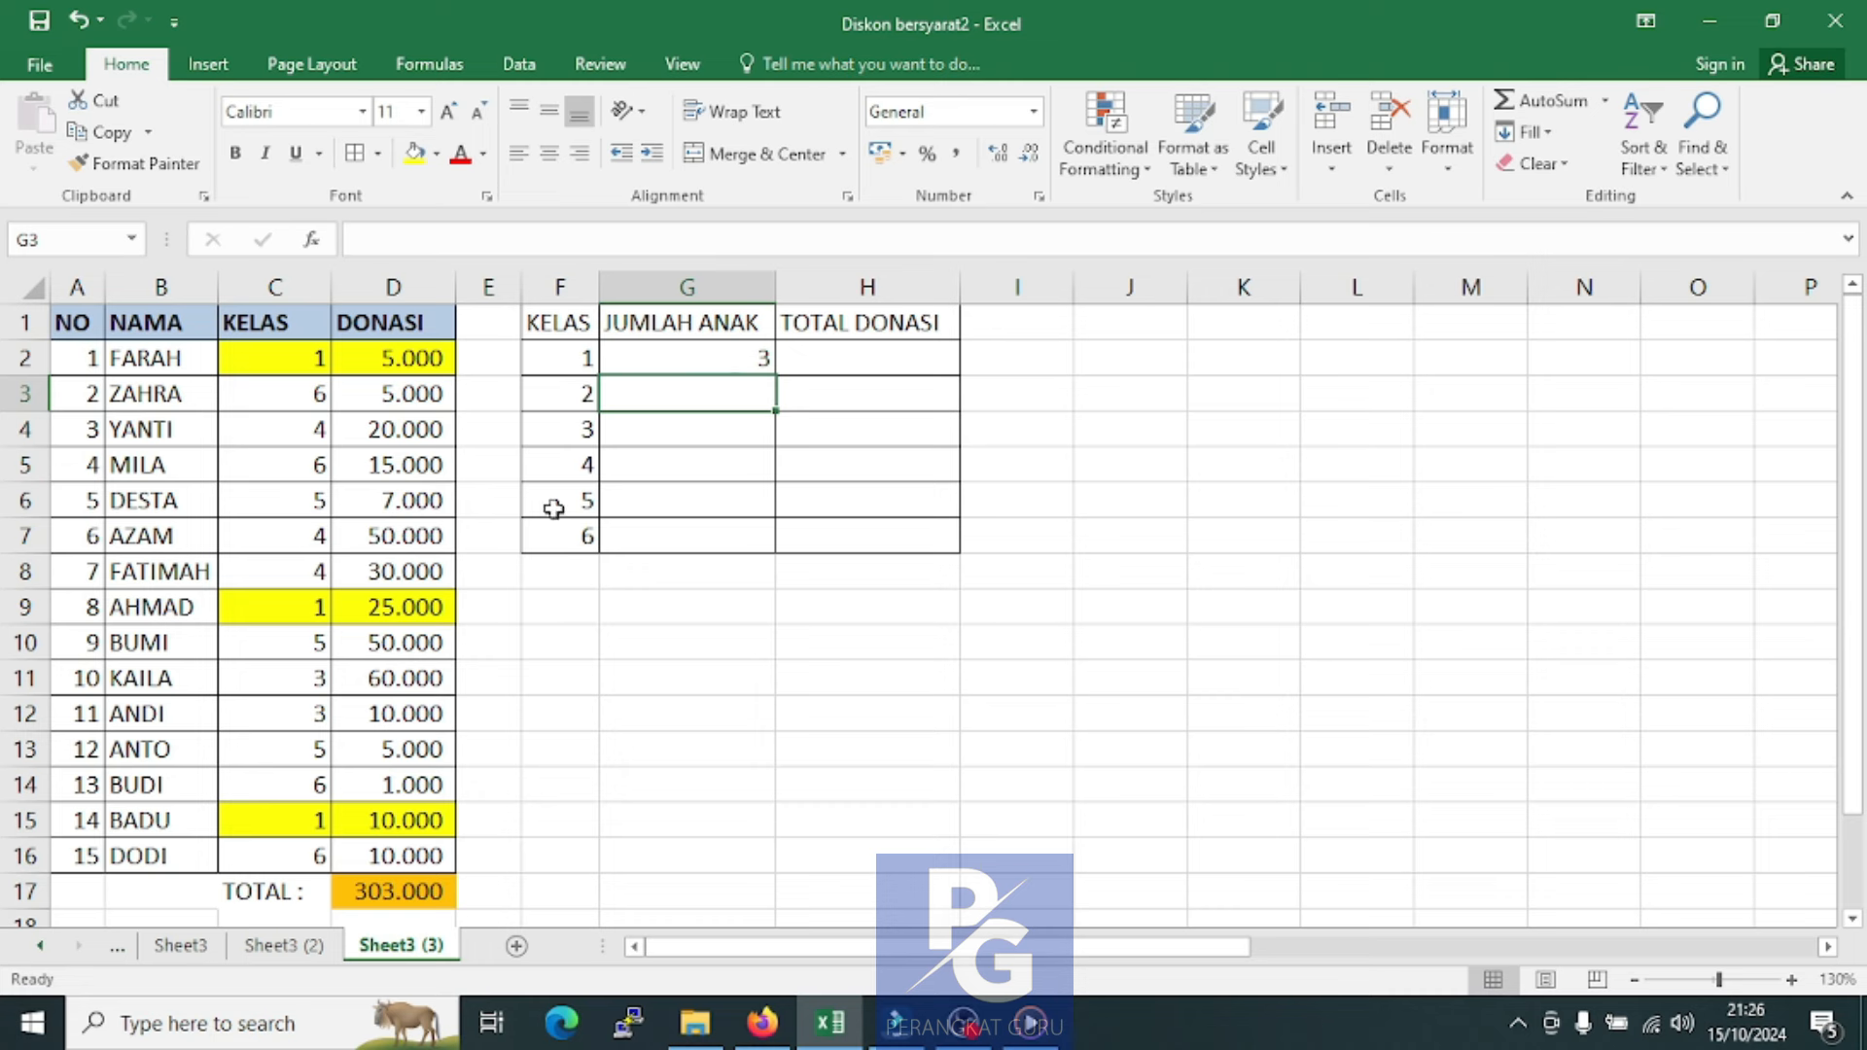
{"action": "left_click", "coordinate": [721, 608]}
{"action": "left_click", "coordinate": [755, 359]}
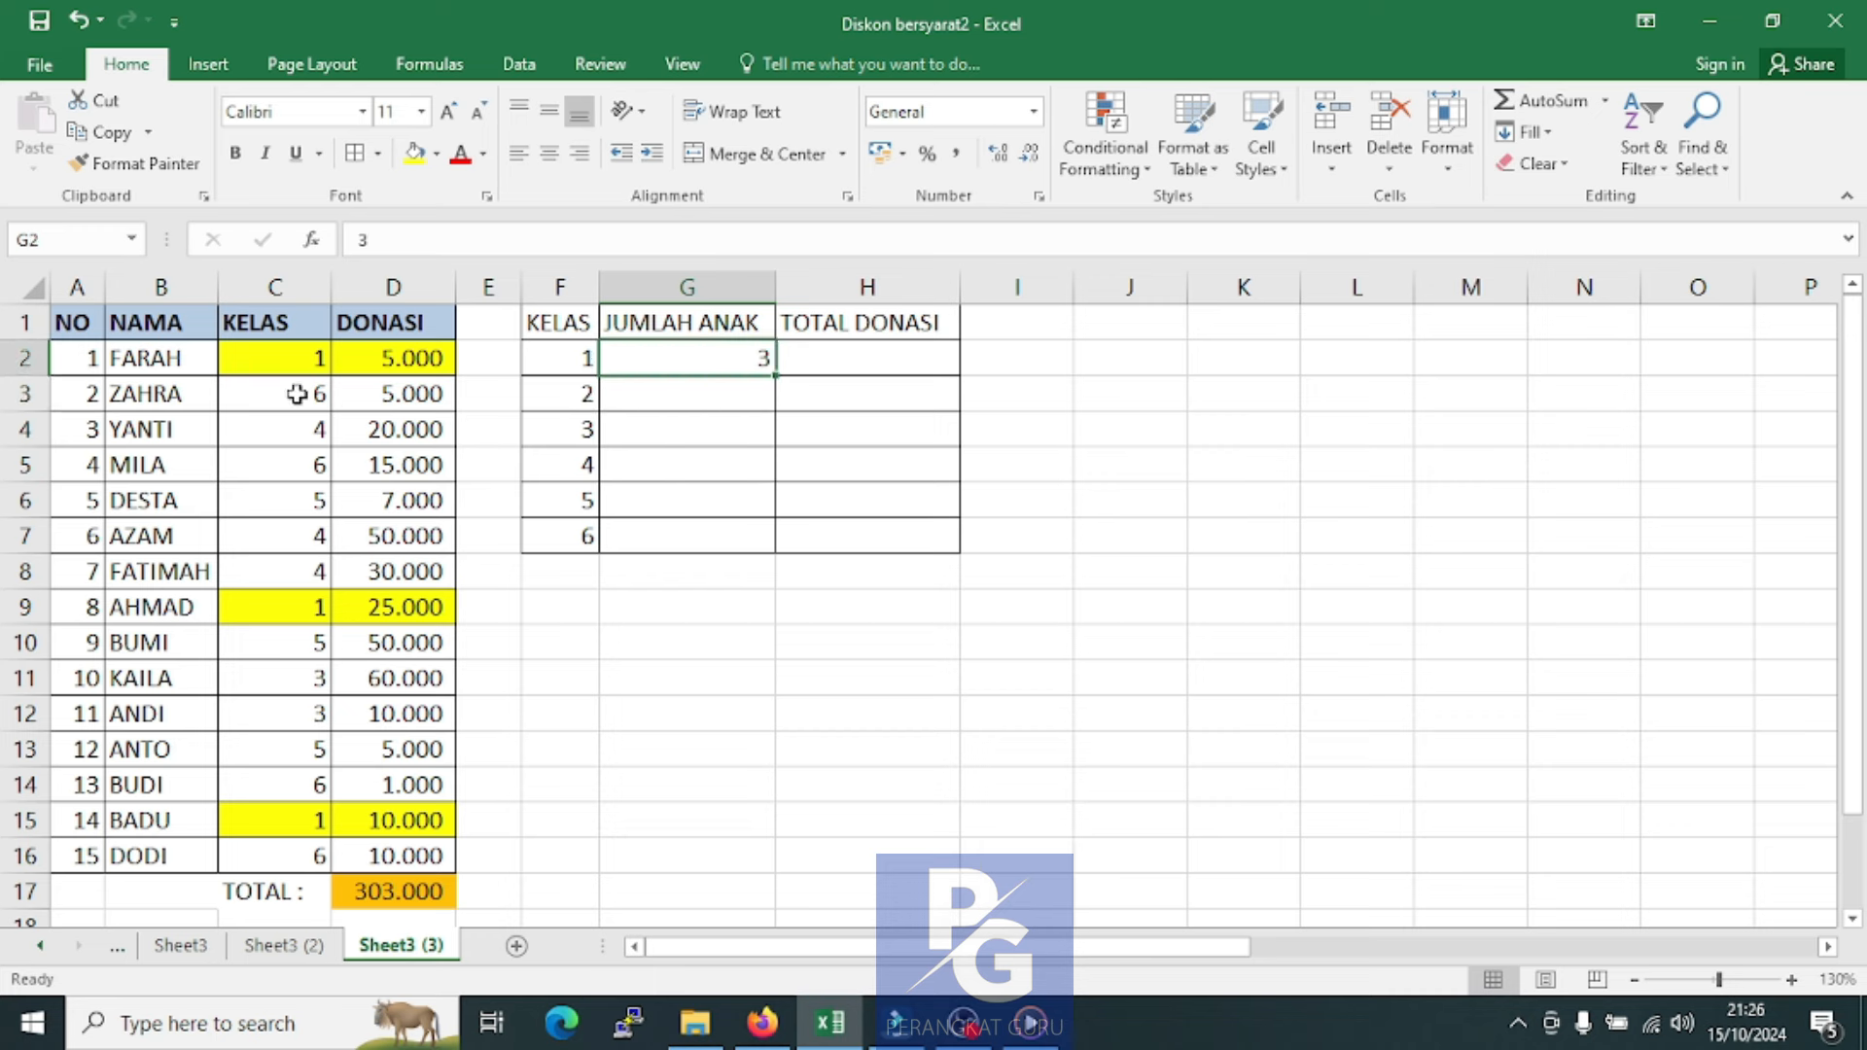
Change the class in C2 to 2 and check whether the hand-entered count in G2 updates
{"action": "left_click", "coordinate": [304, 360]}
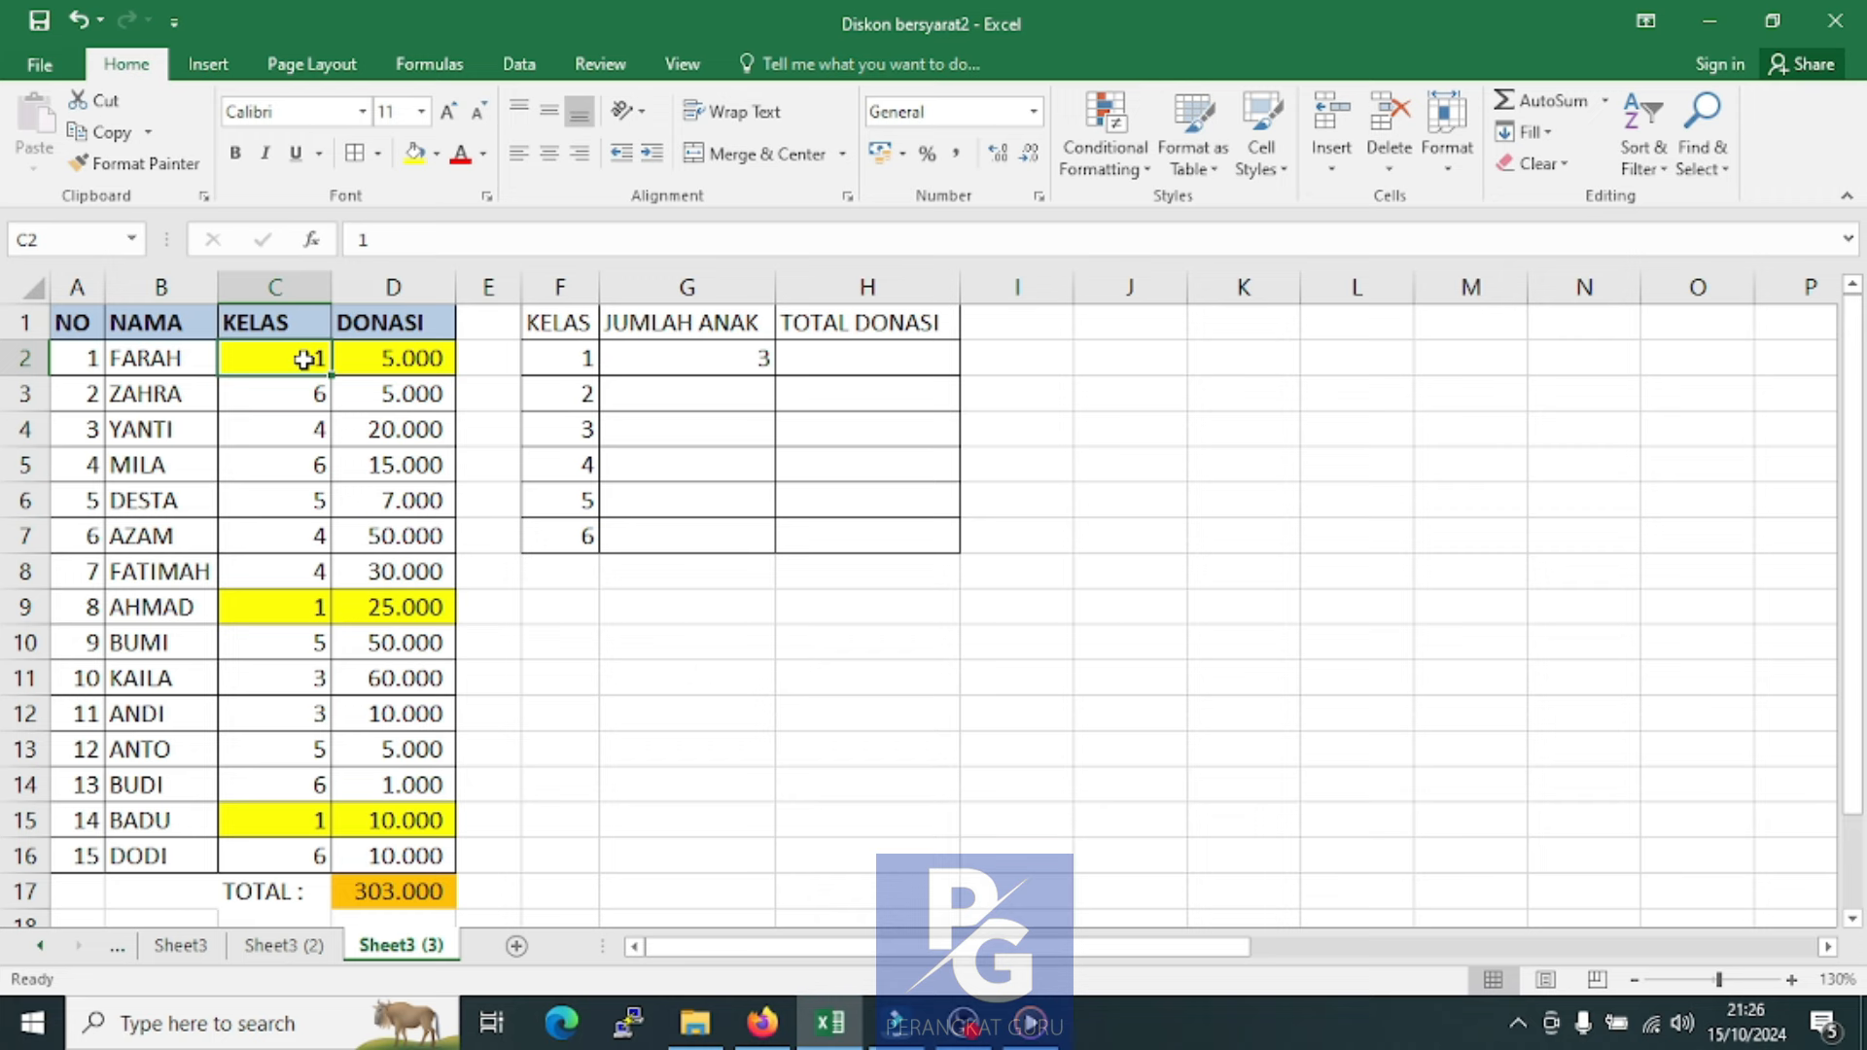
{"action": "type", "text": "2"}
{"action": "key", "text": "Return"}
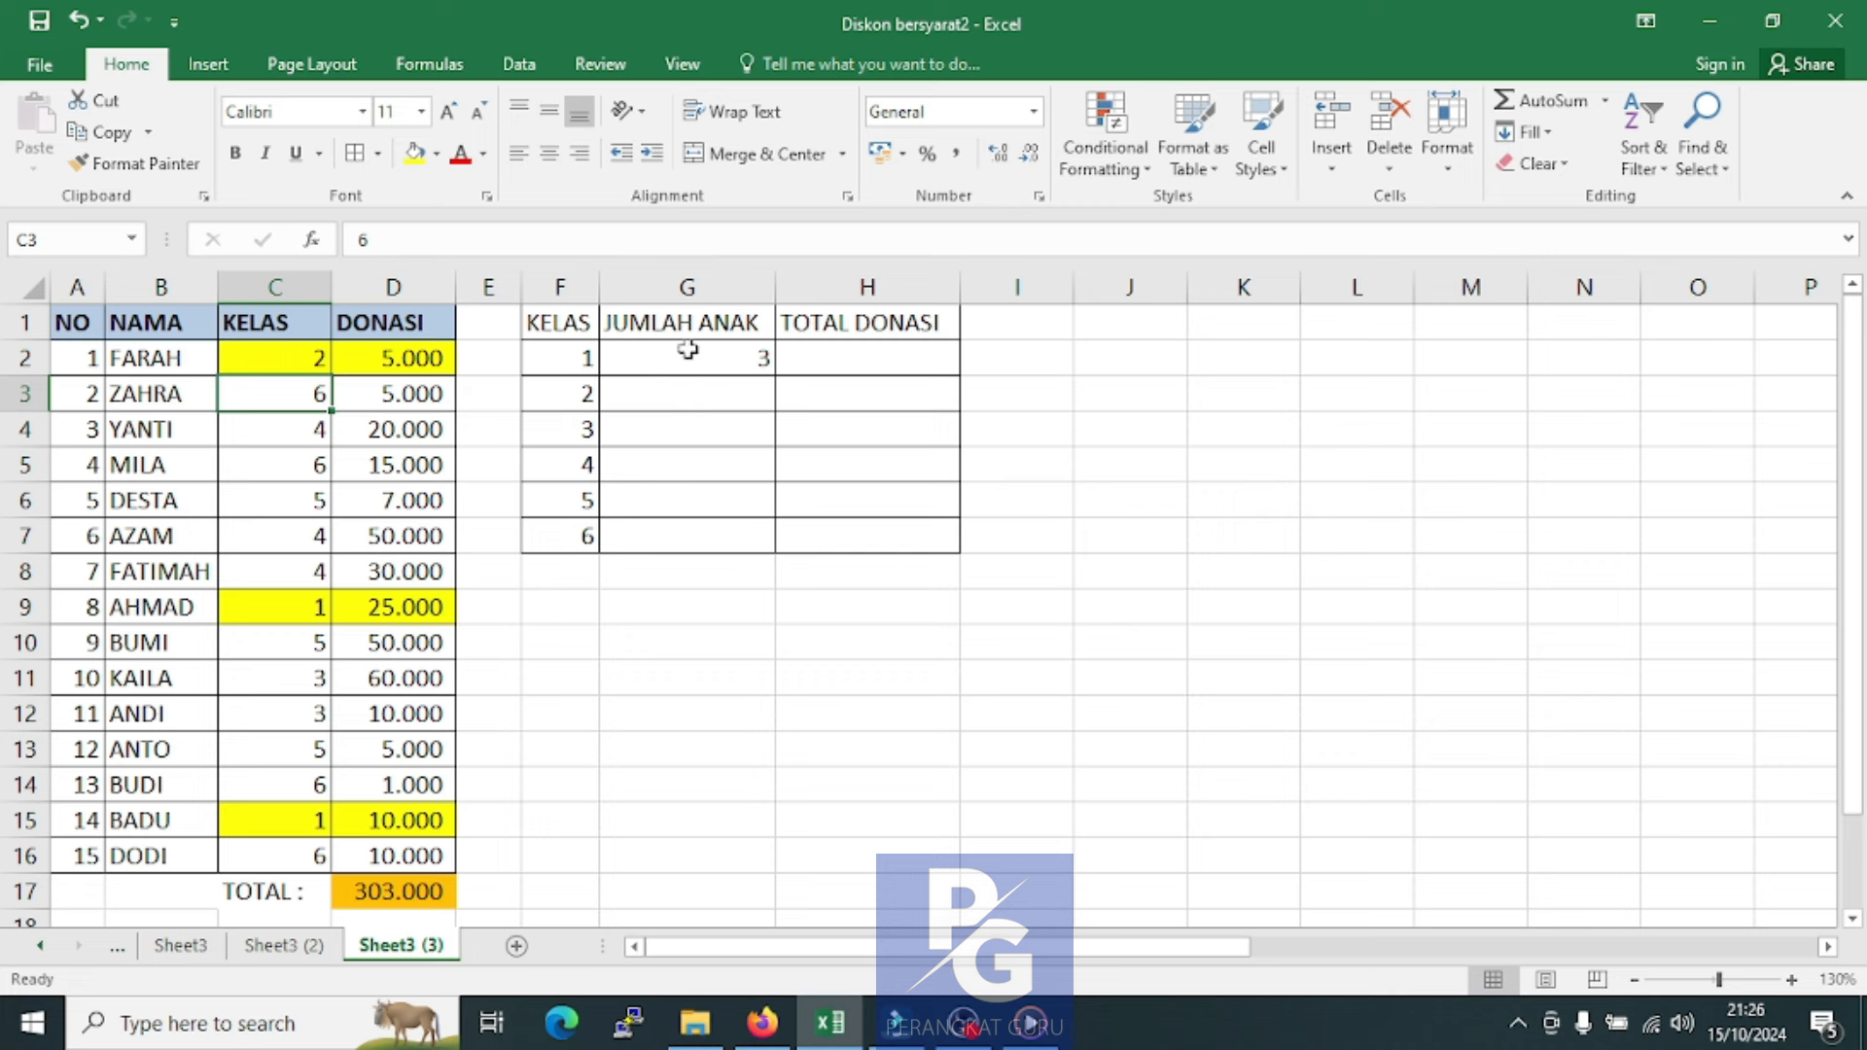
{"action": "left_click", "coordinate": [741, 357]}
{"action": "left_click", "coordinate": [741, 390]}
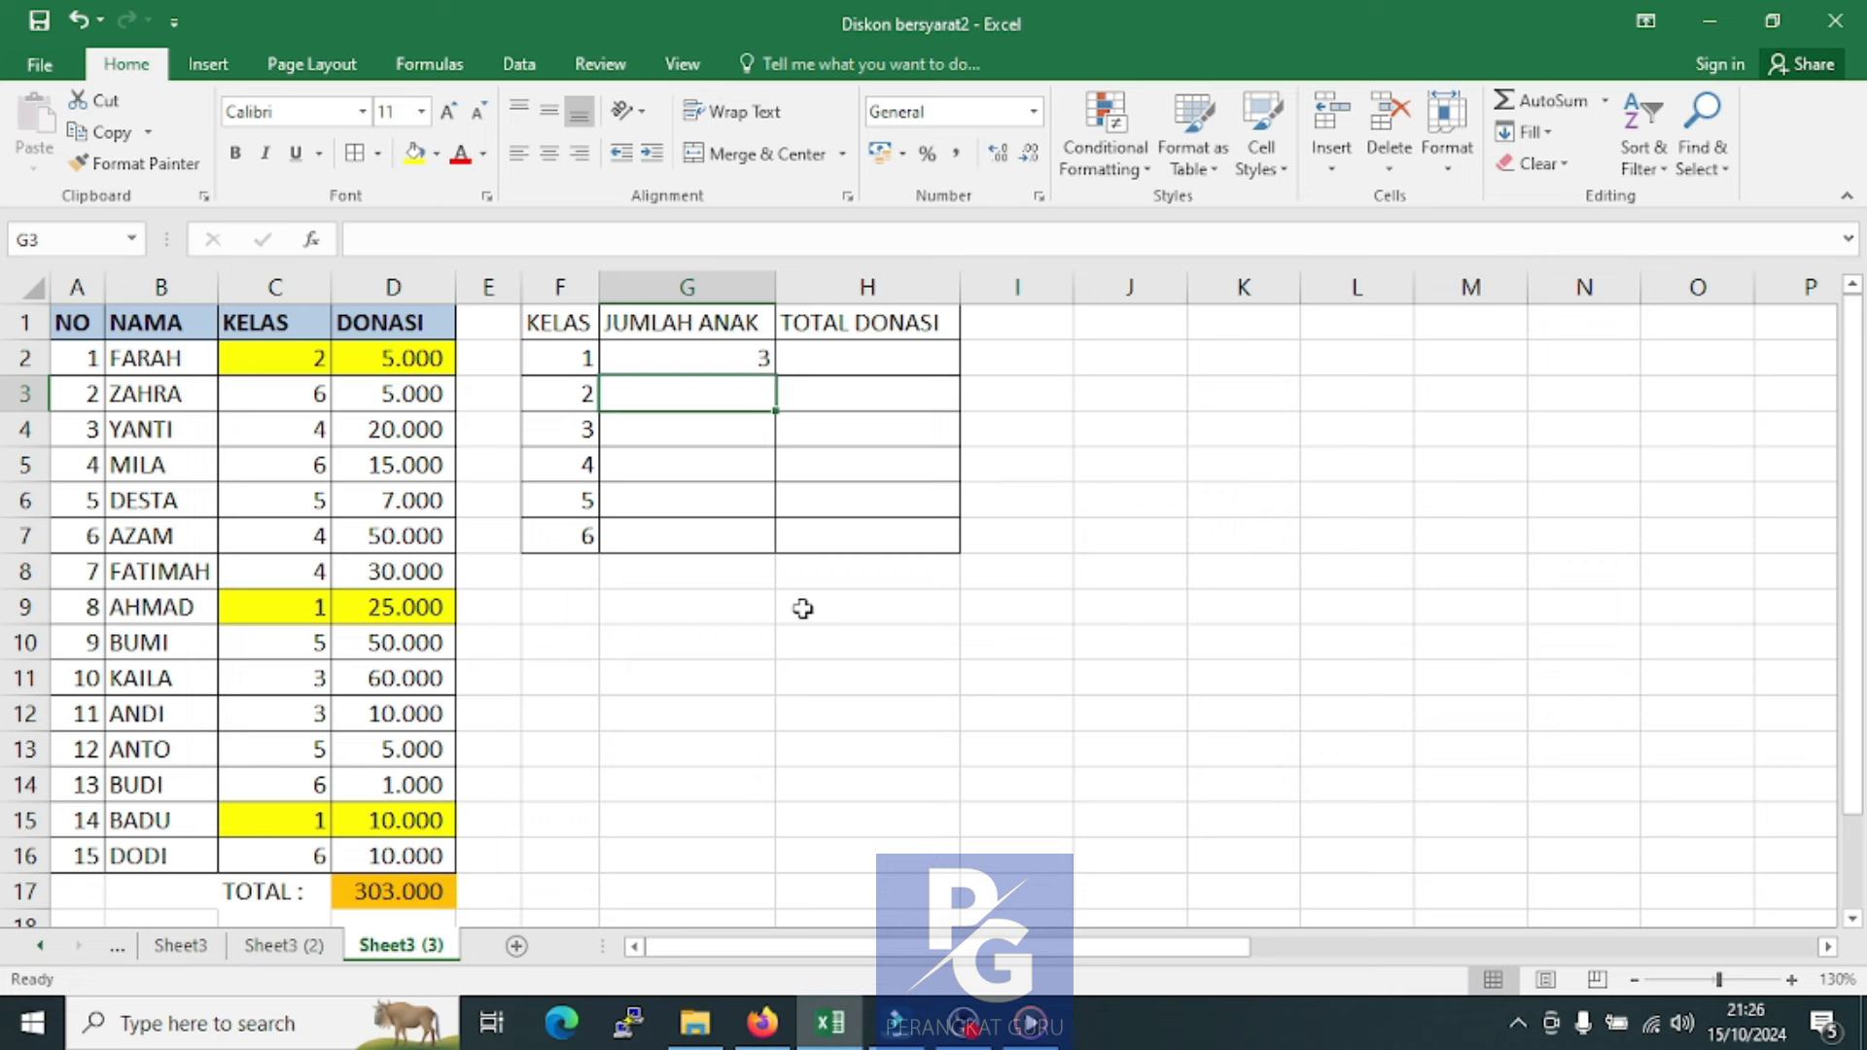
{"action": "left_click", "coordinate": [767, 632]}
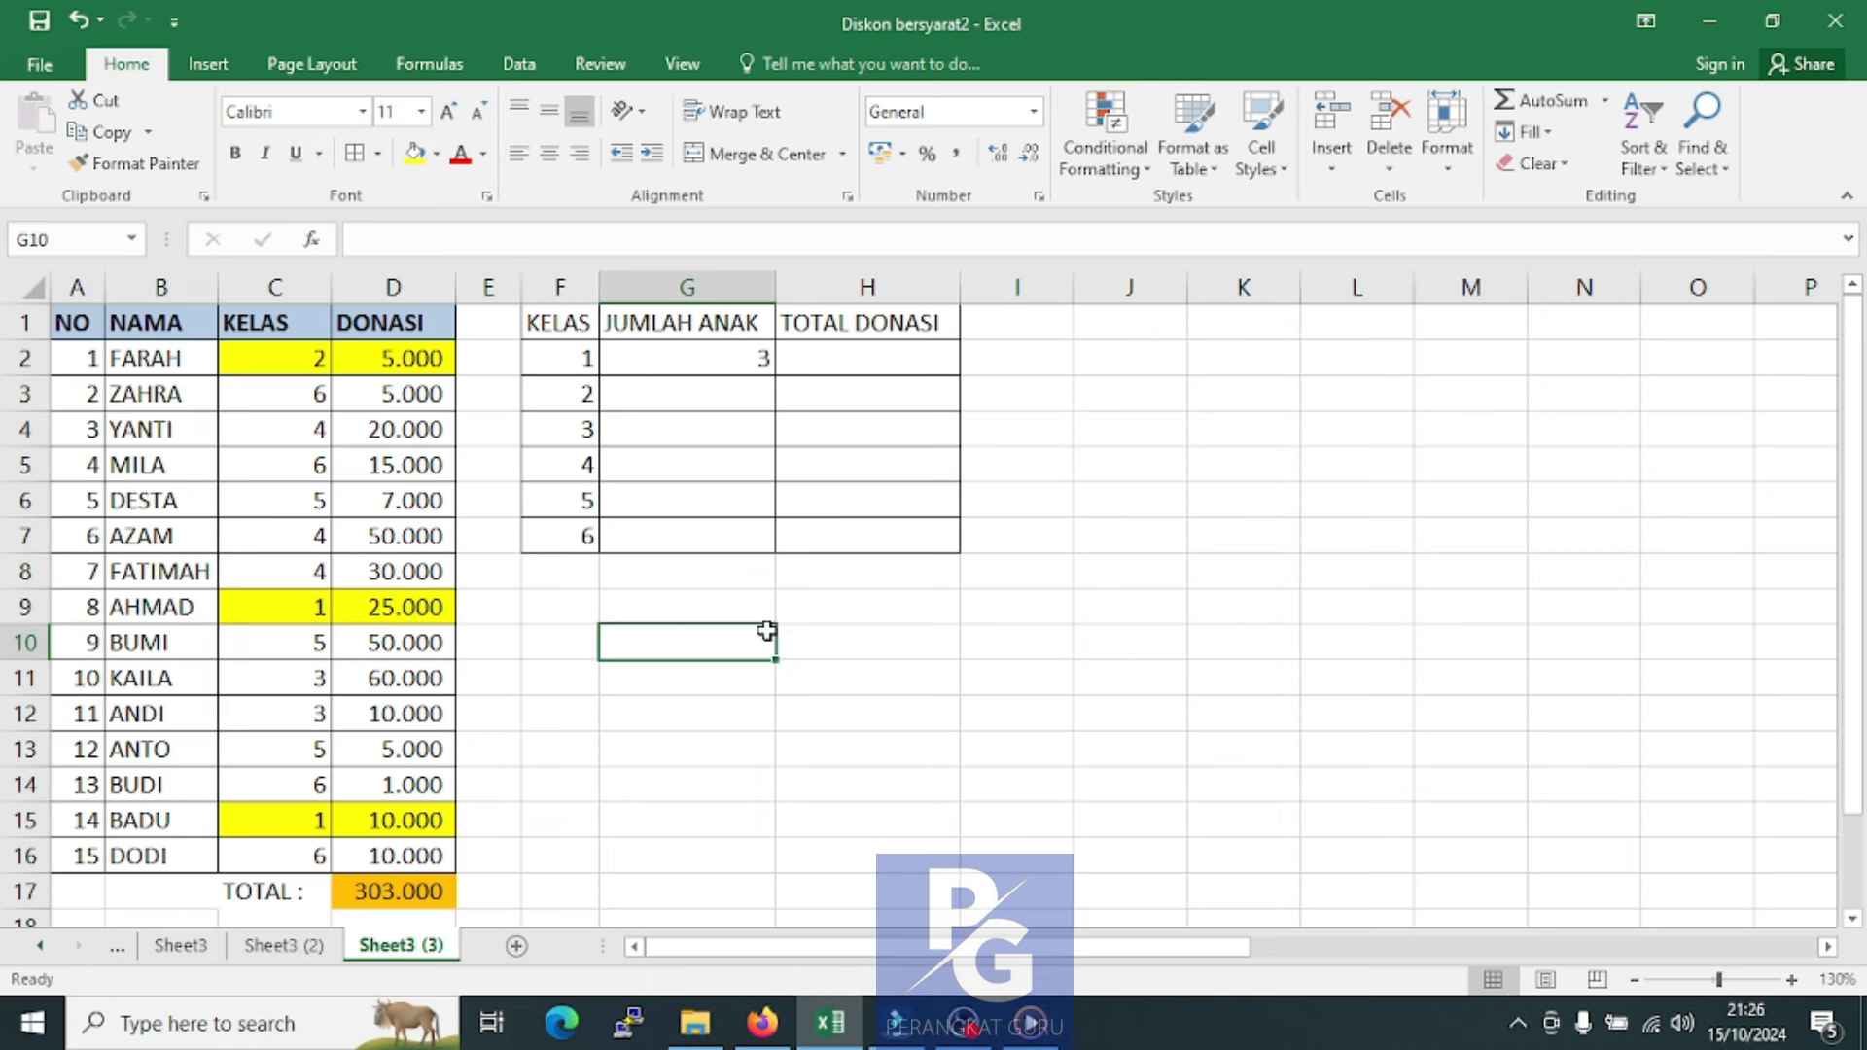
Set the class in cell C2 back to 1
{"action": "left_click", "coordinate": [306, 356]}
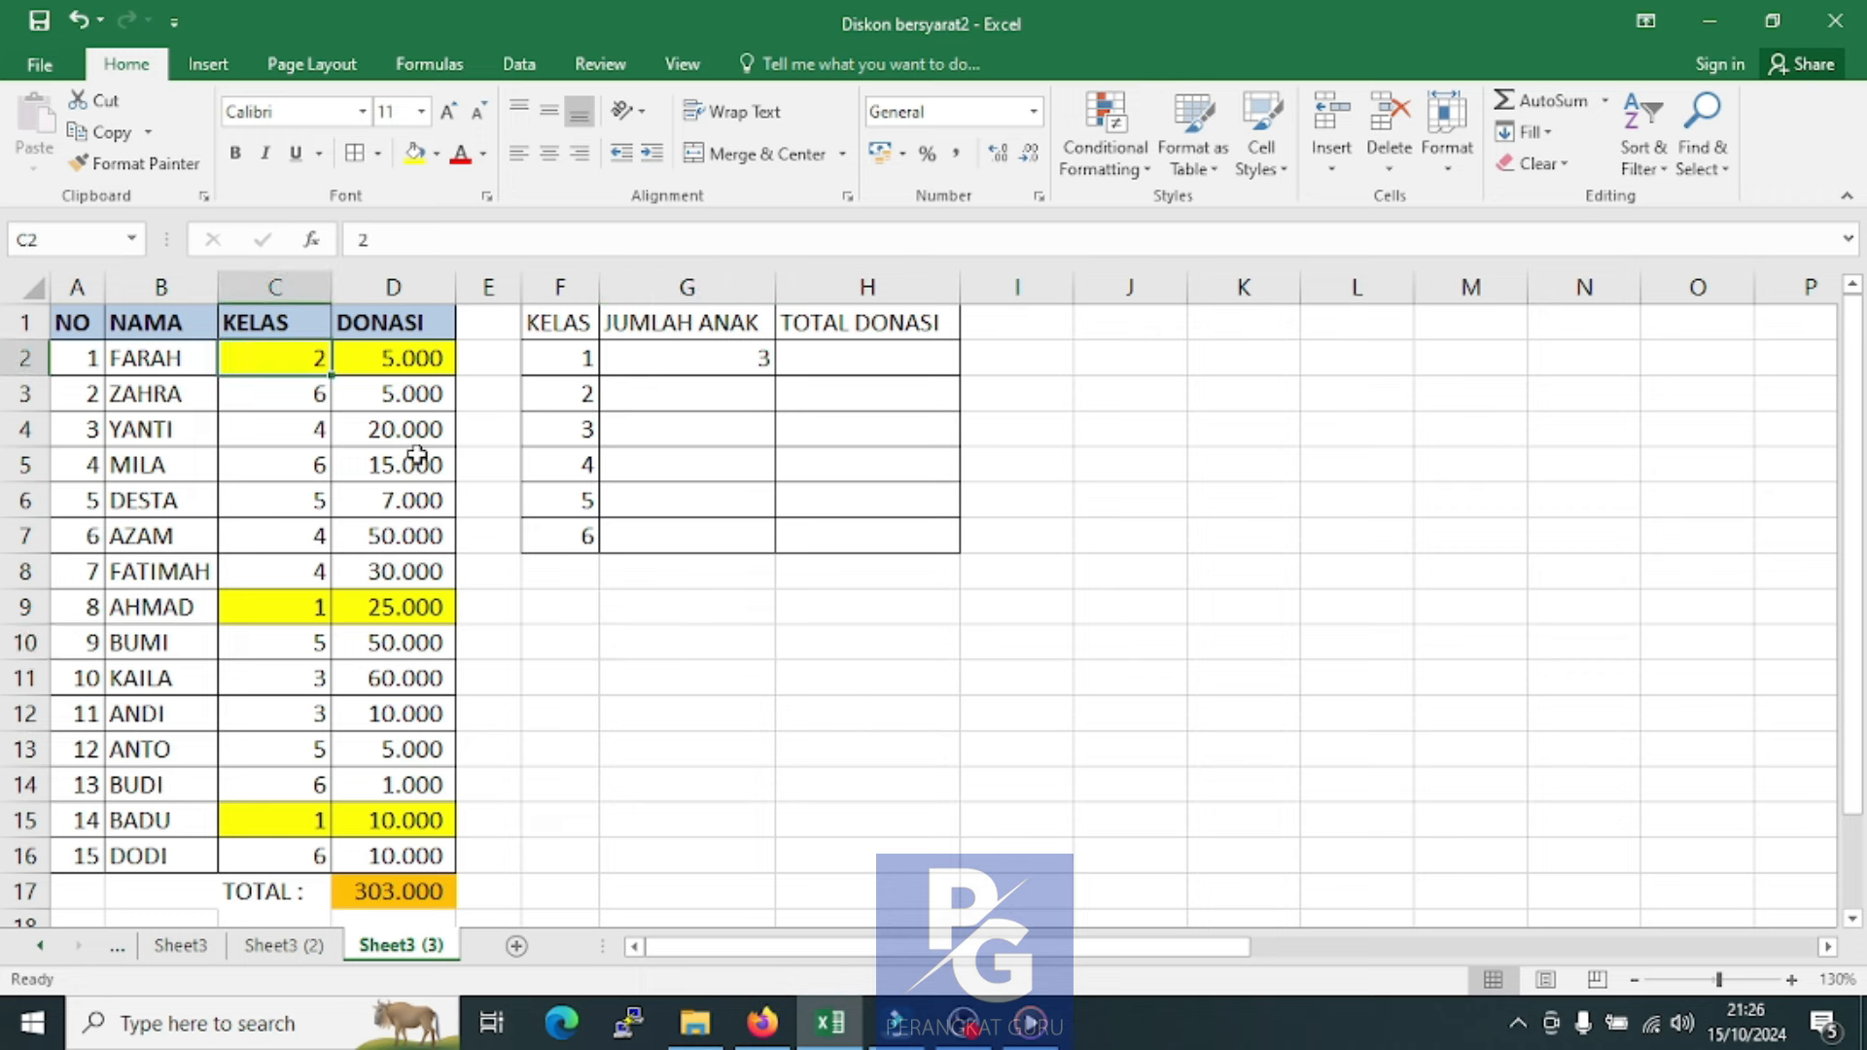
{"action": "type", "text": "1"}
{"action": "left_click", "coordinate": [740, 644]}
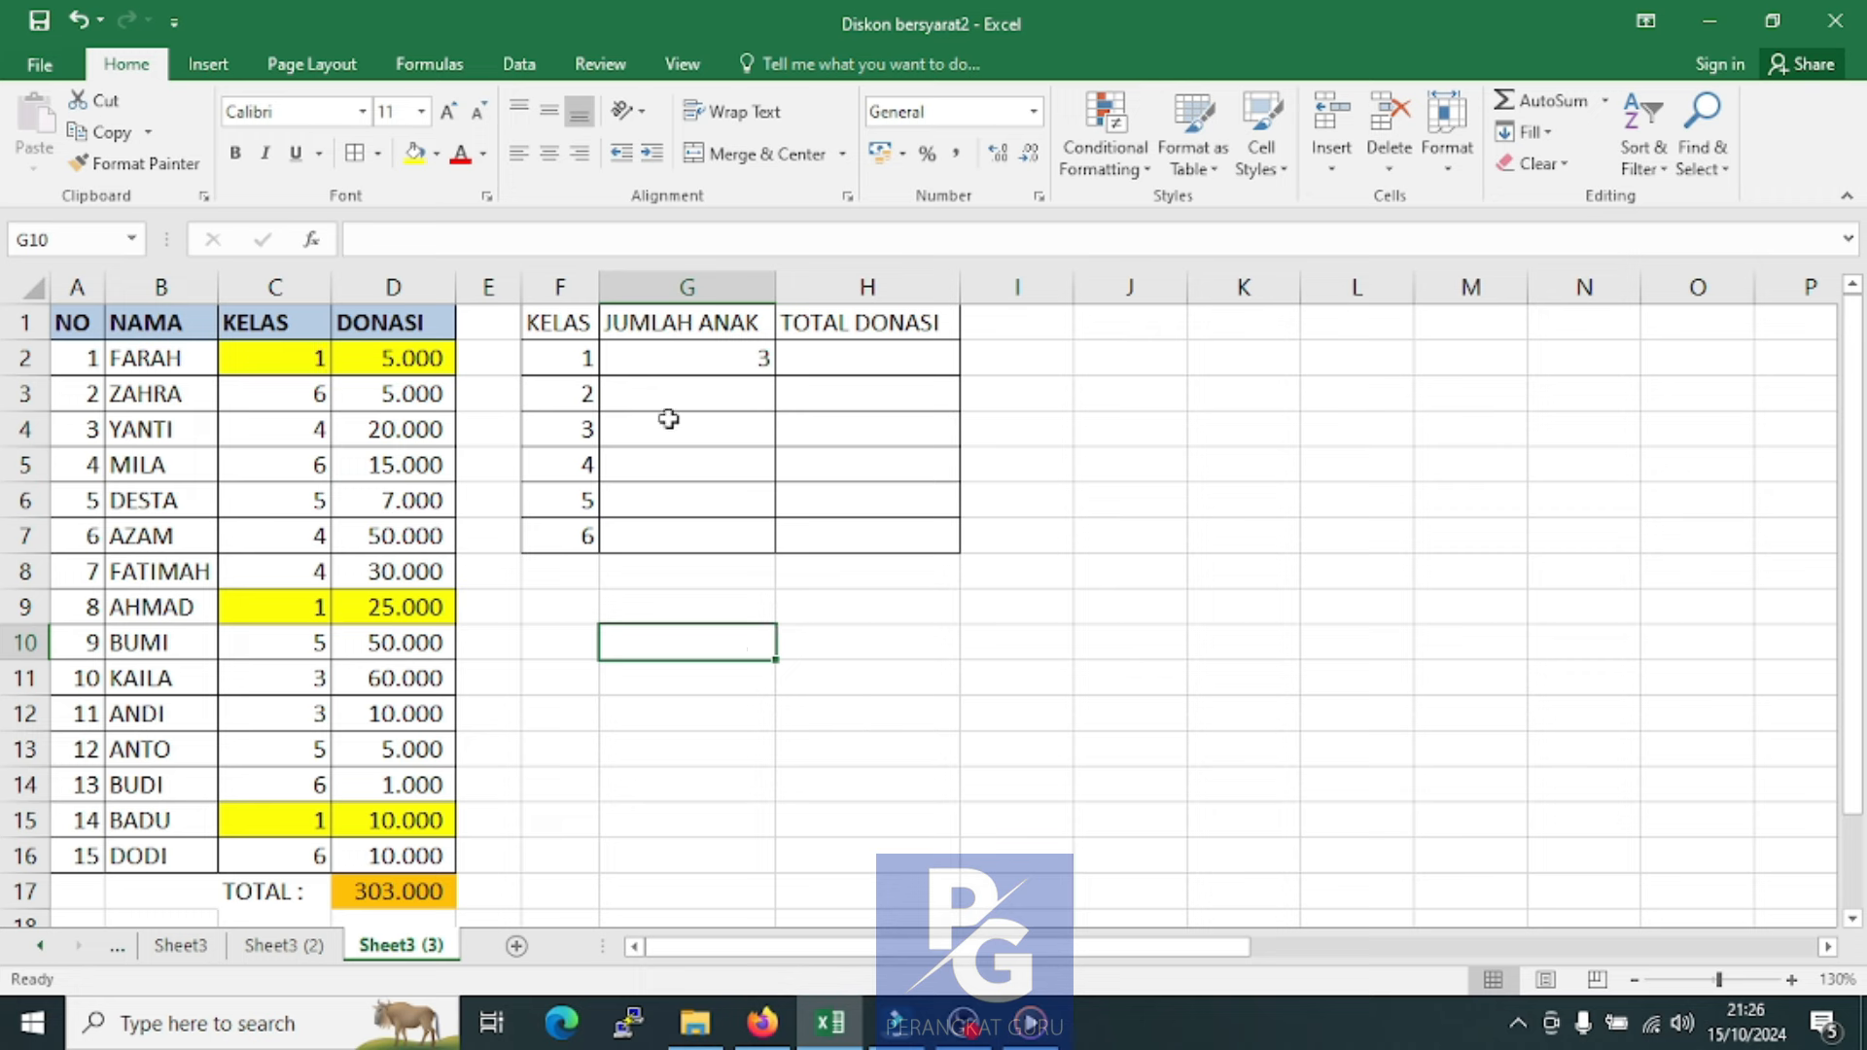
{"action": "left_click", "coordinate": [673, 359]}
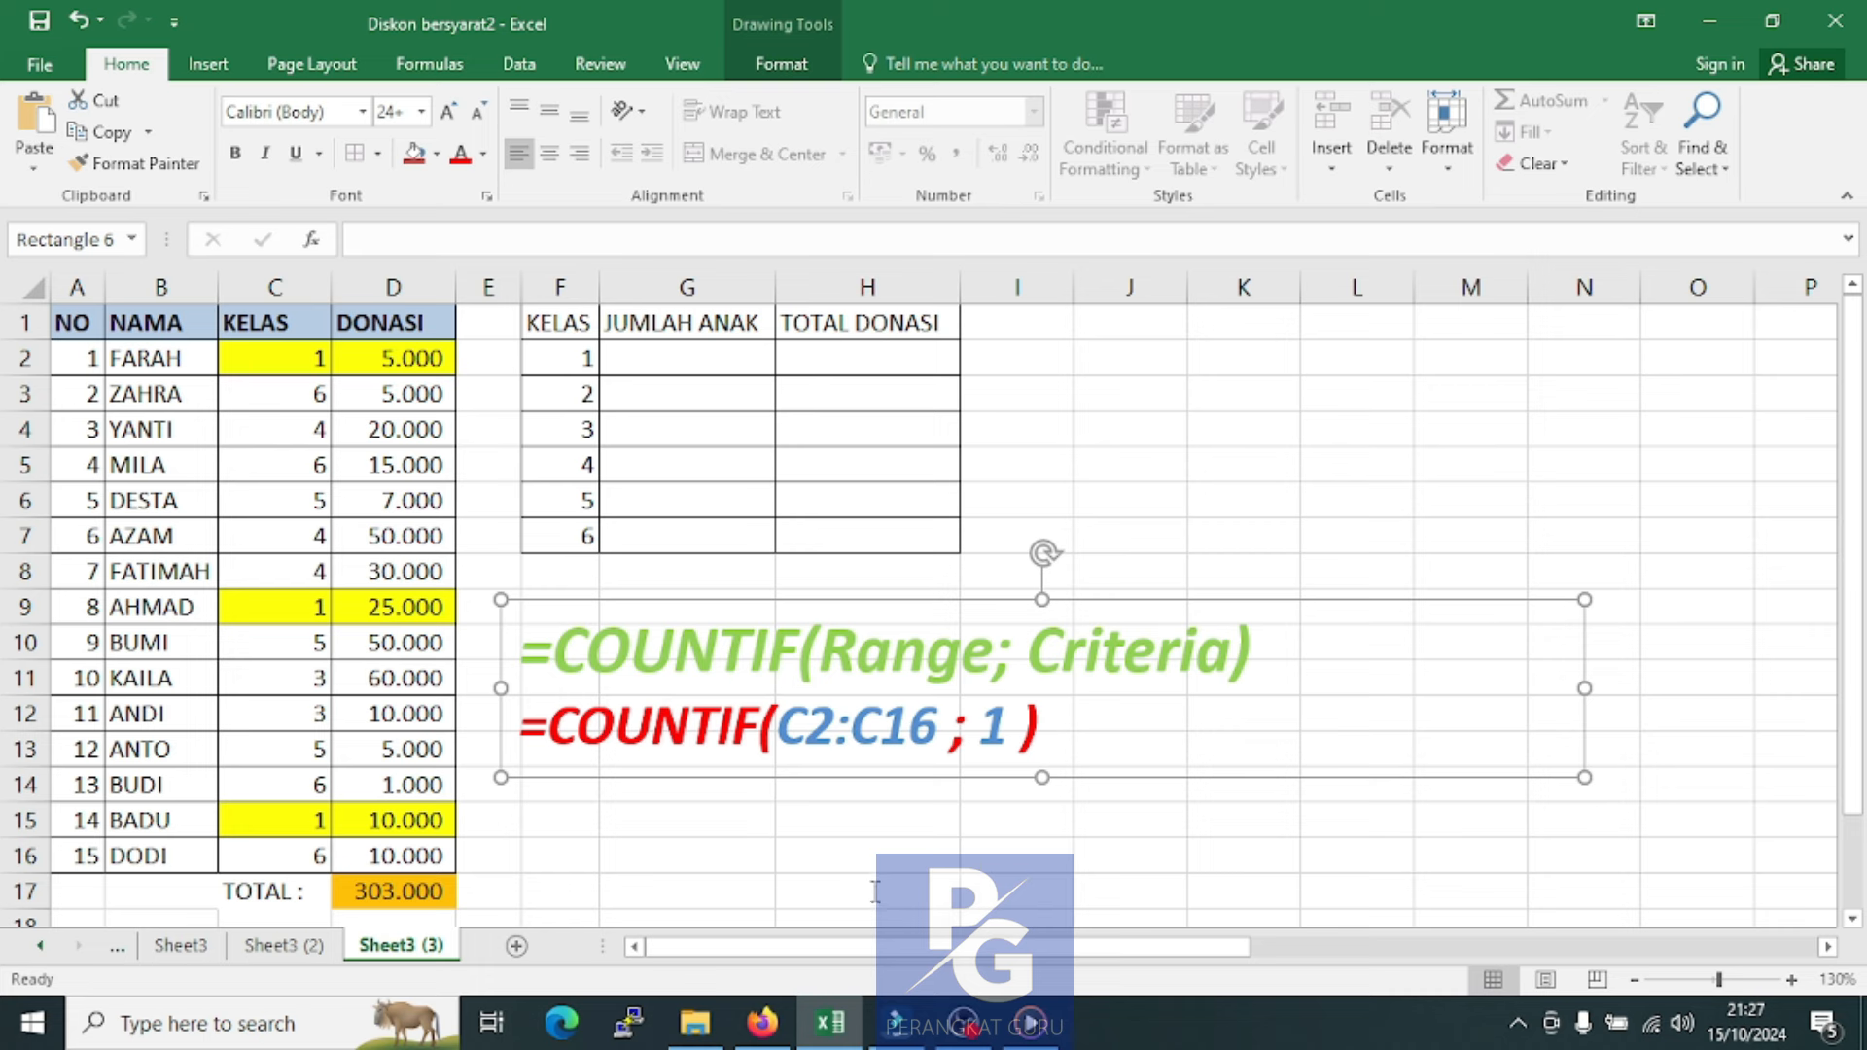
{"action": "left_click", "coordinate": [855, 657]}
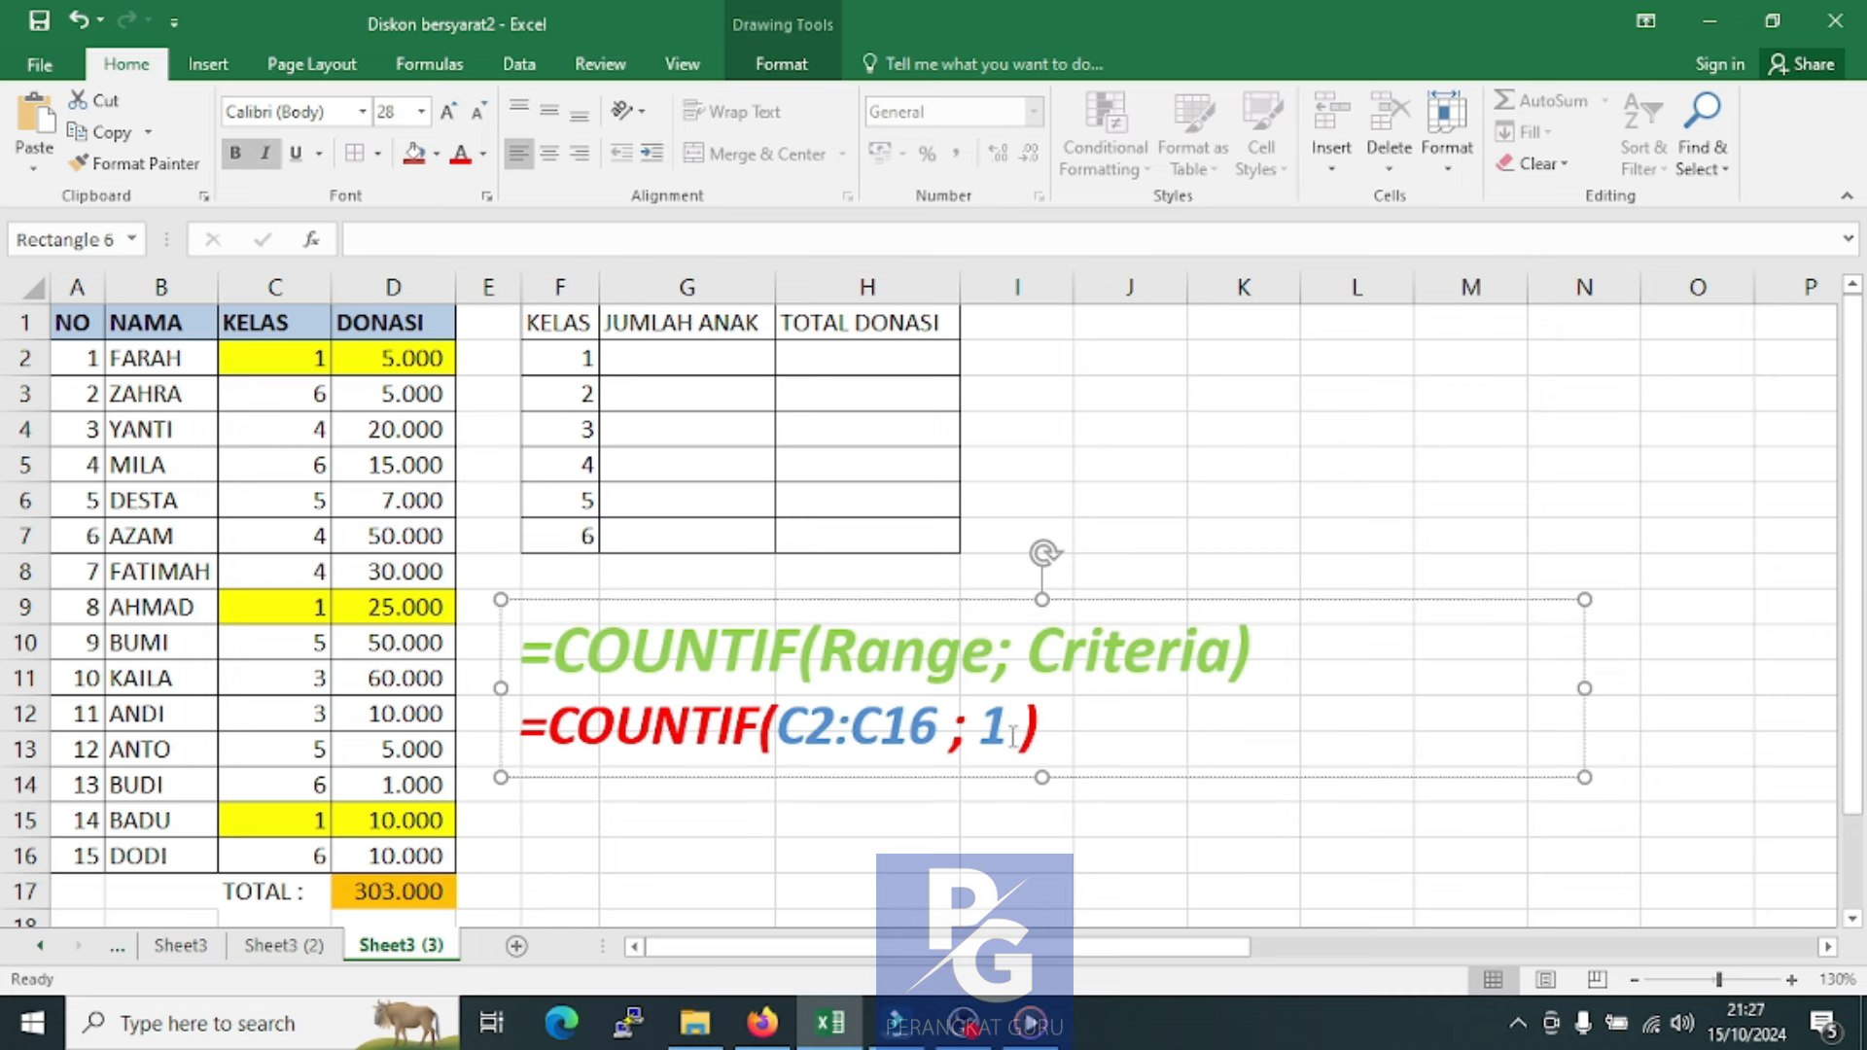
Color the words Range and Criteria red in the COUNTIF syntax line of the text box
{"action": "left_click_drag", "start_coordinate": [818, 650], "coordinate": [992, 650]}
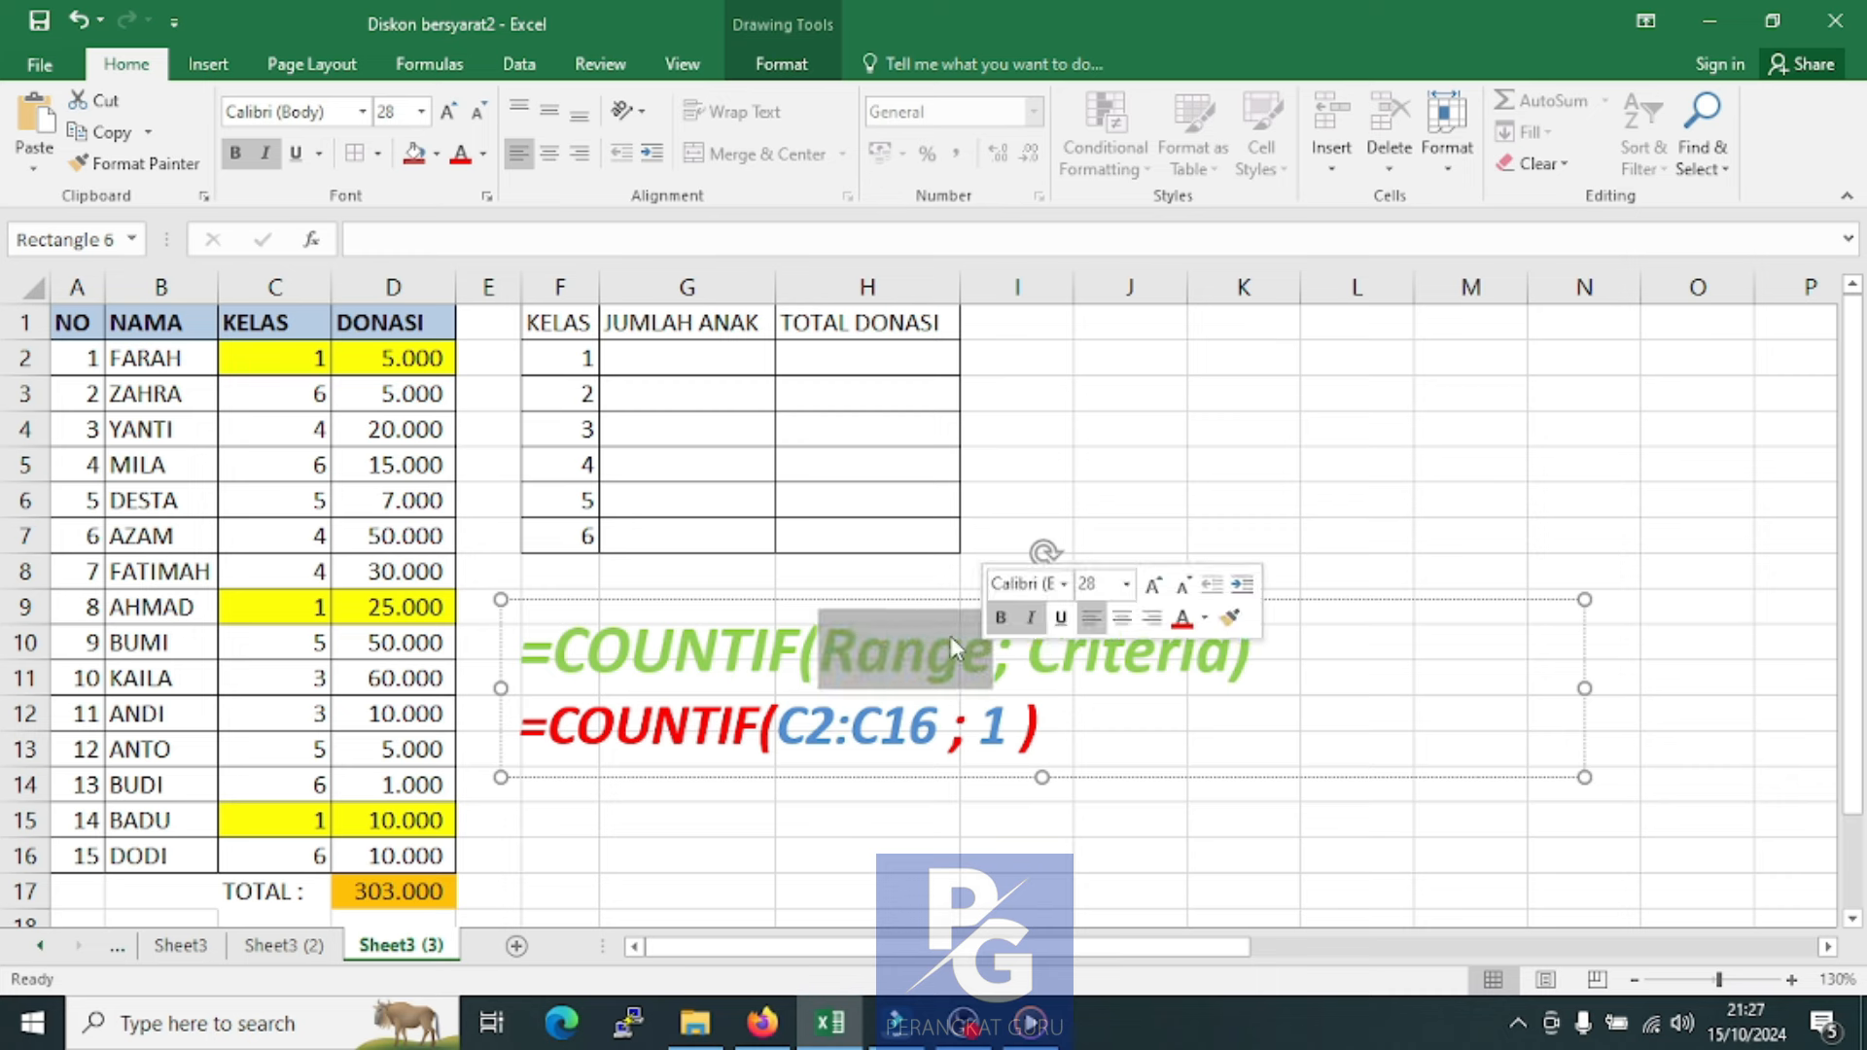
{"action": "left_click", "coordinate": [461, 154]}
{"action": "left_click", "coordinate": [1058, 650]}
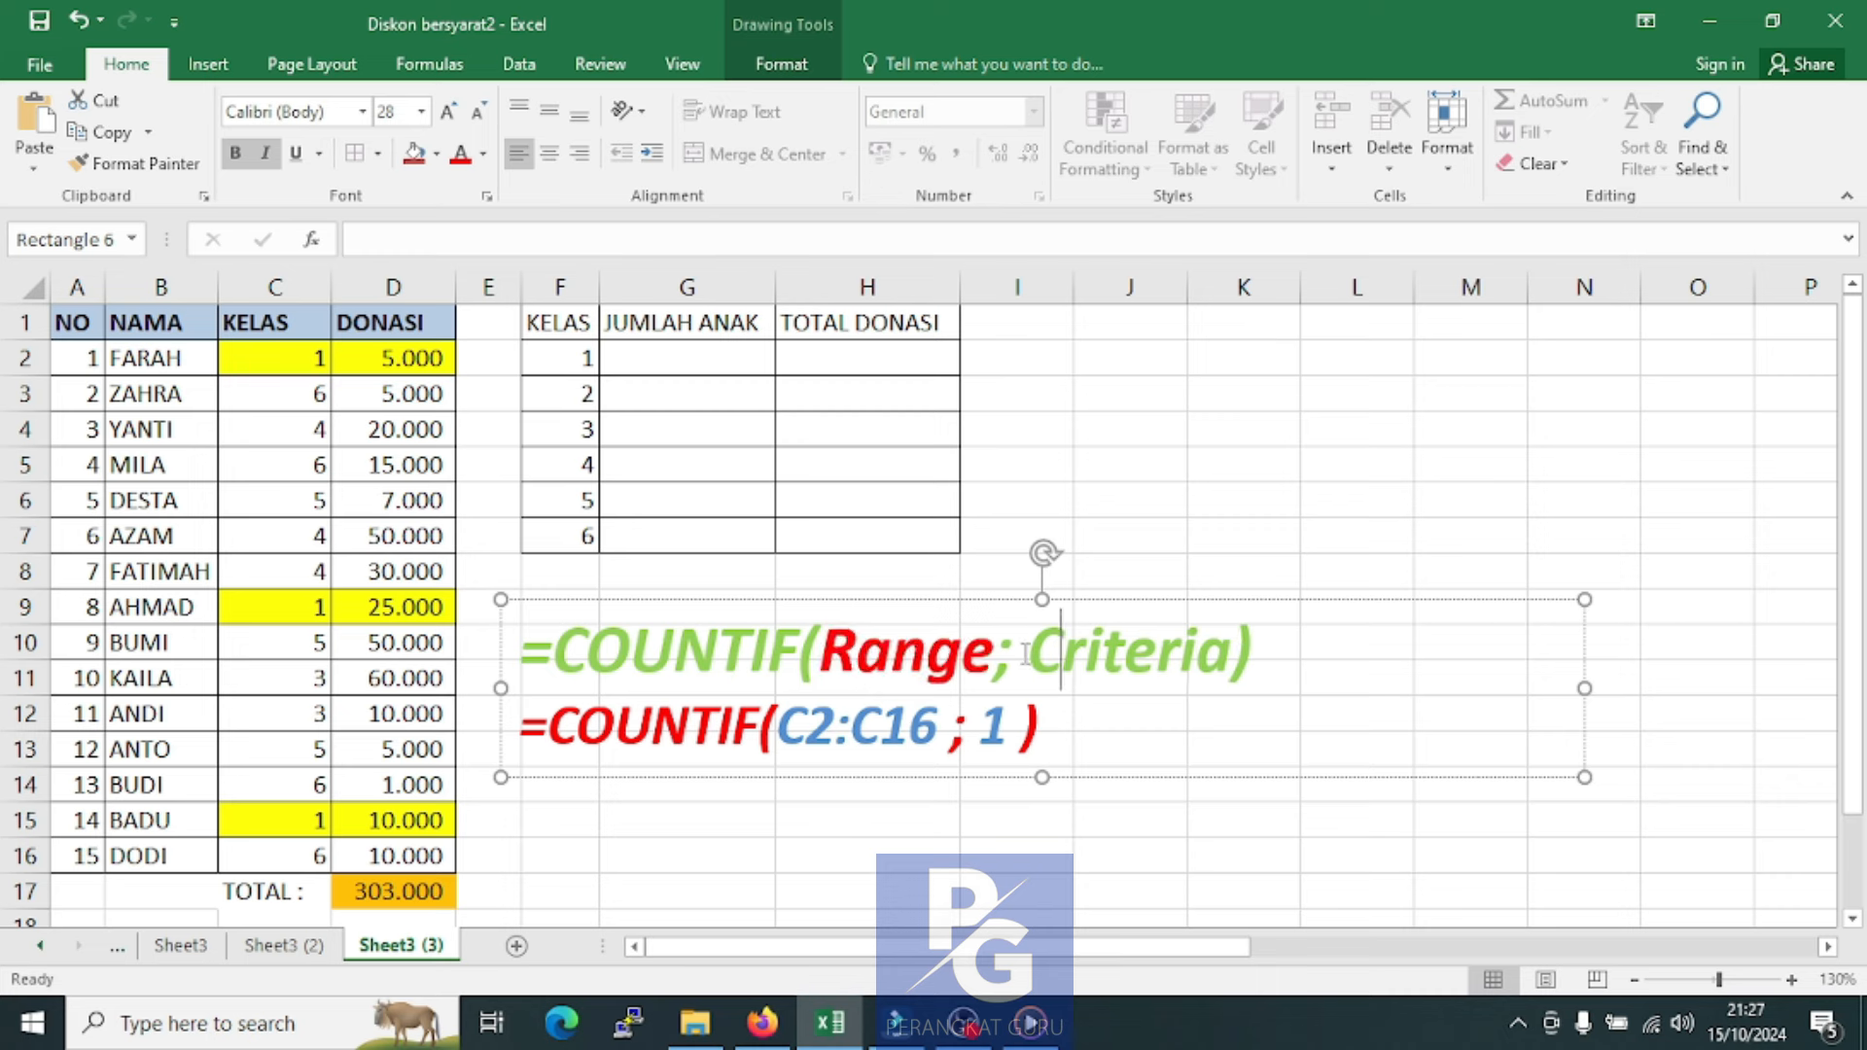
{"action": "left_click_drag", "start_coordinate": [1055, 652], "coordinate": [1231, 662]}
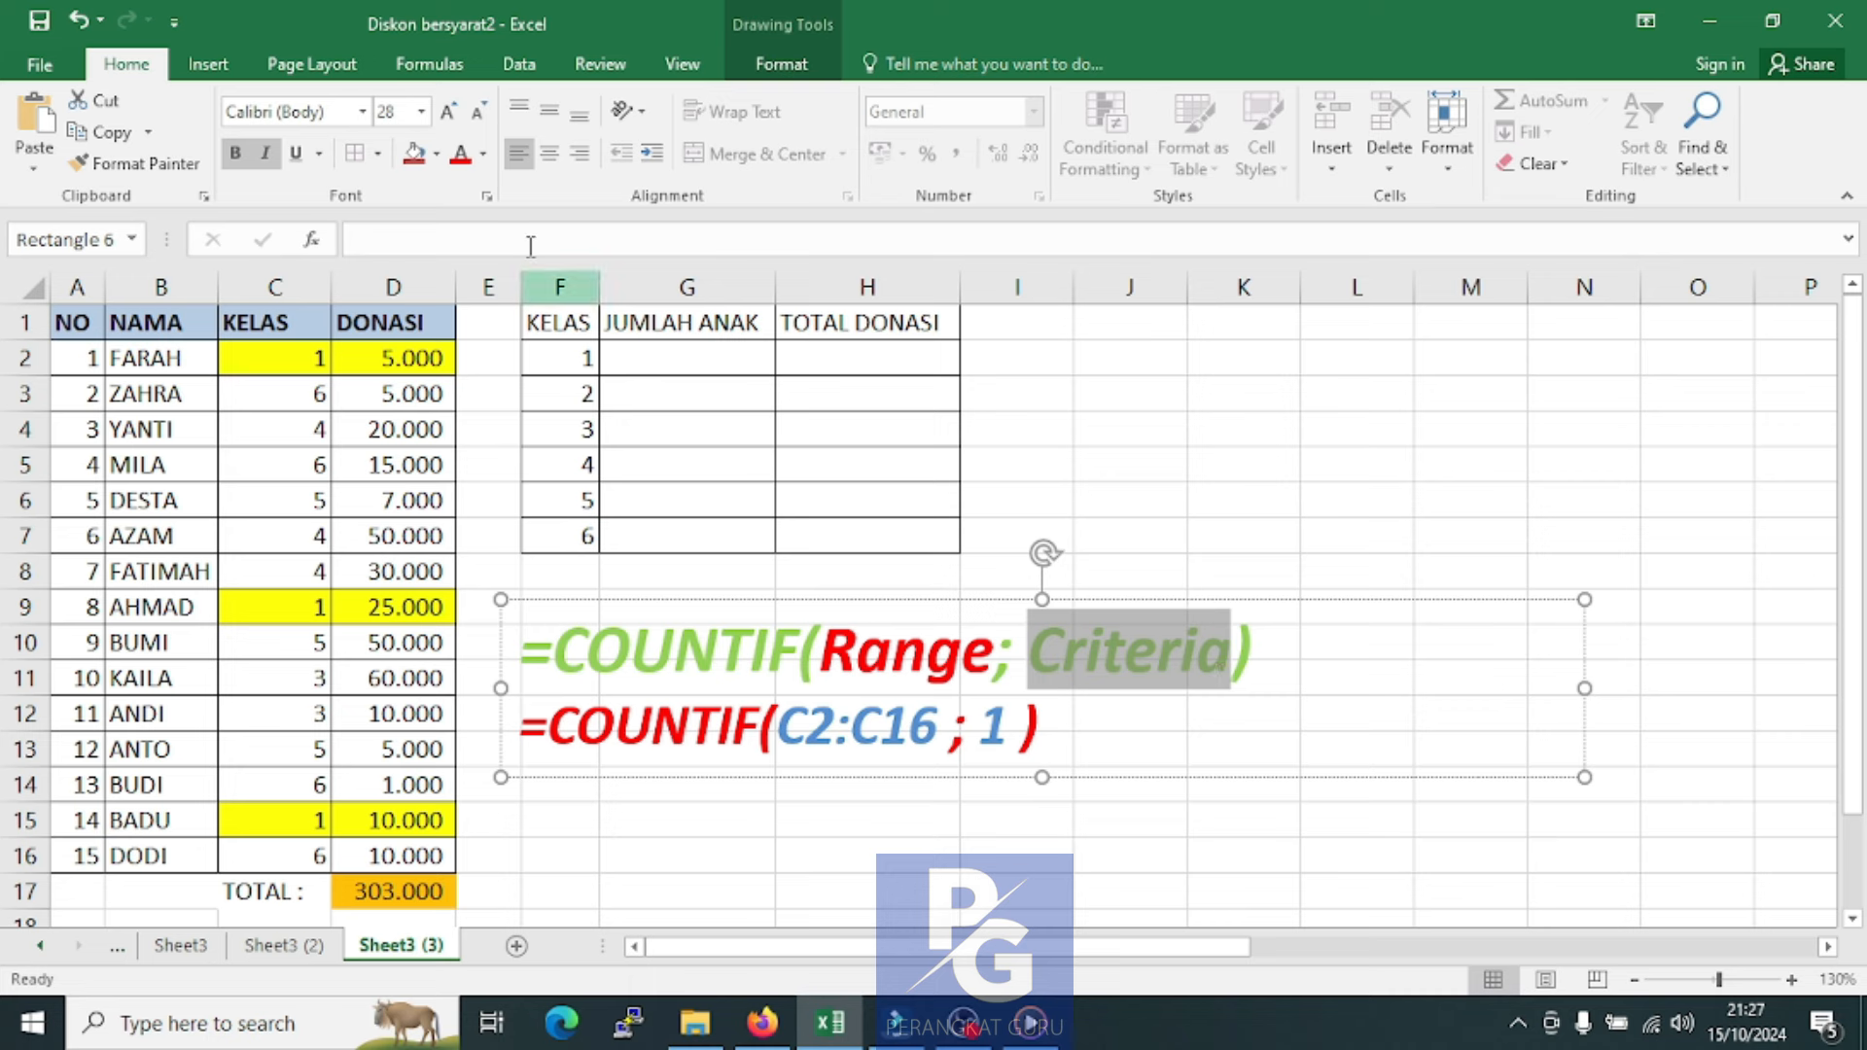
{"action": "left_click", "coordinate": [462, 160]}
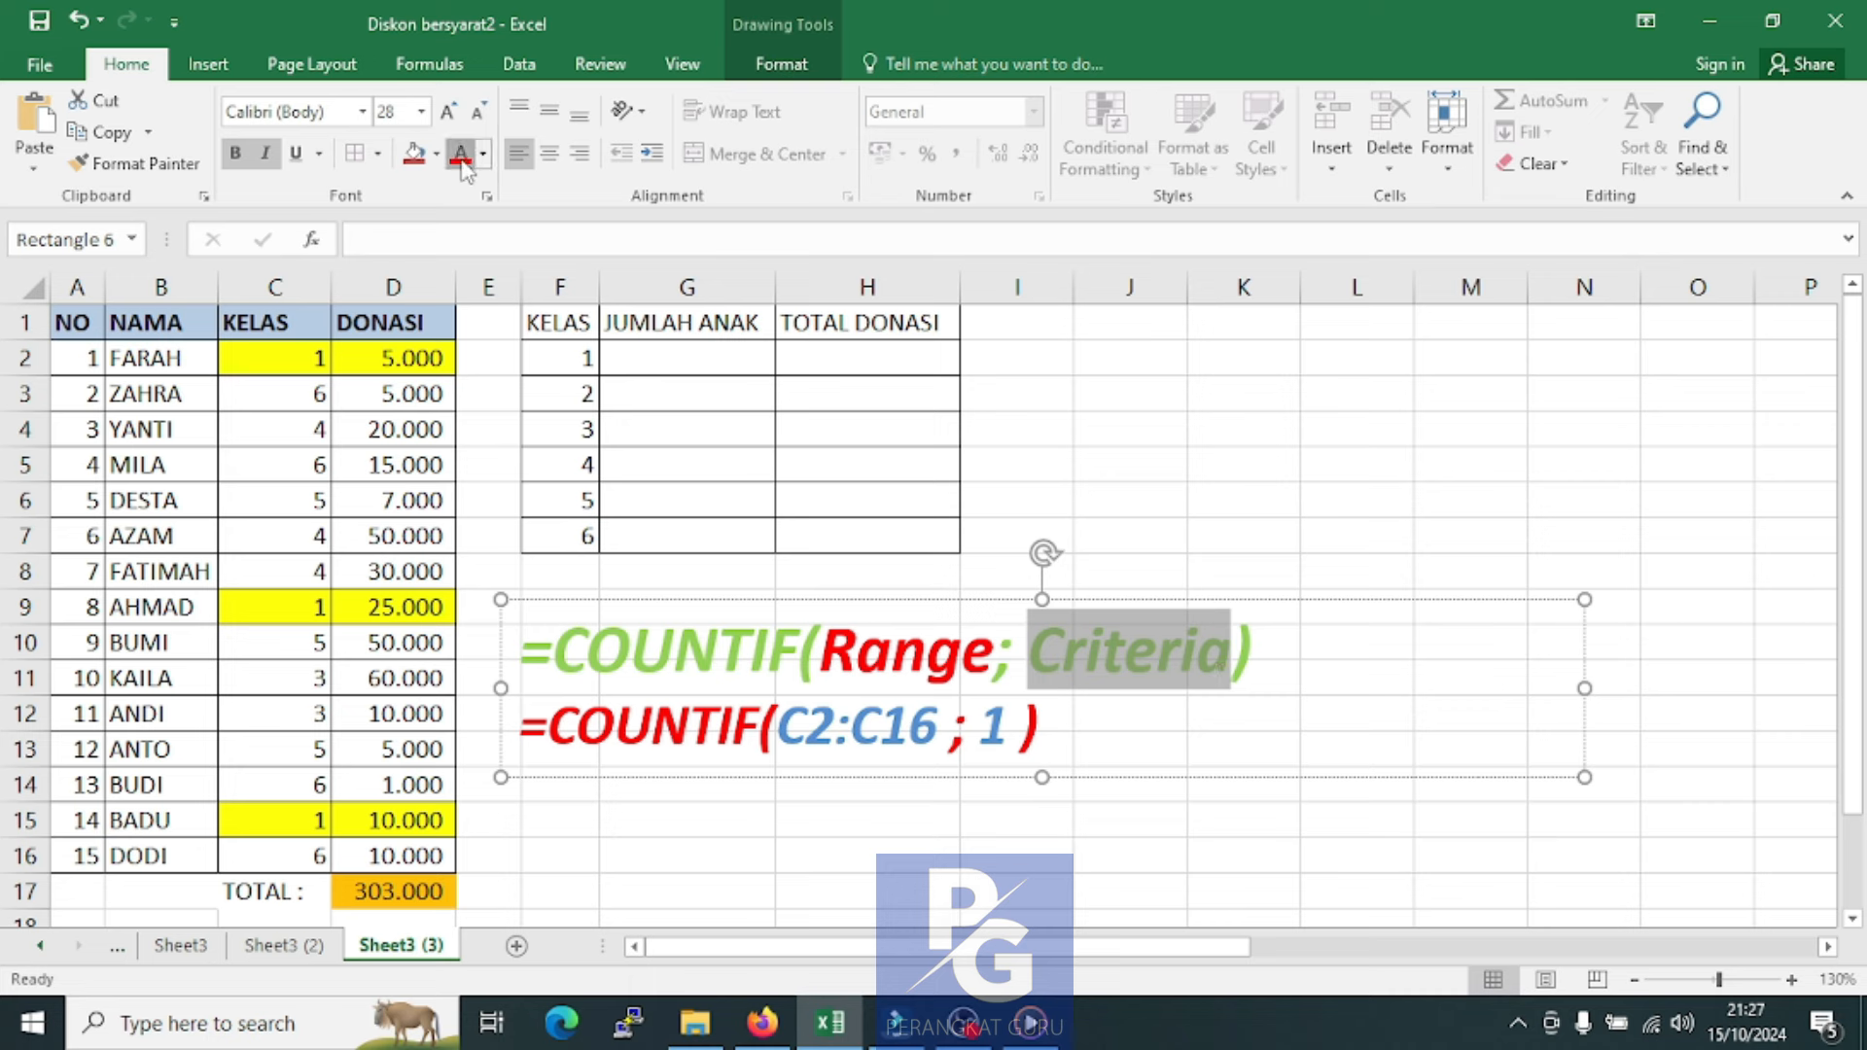
{"action": "left_click", "coordinate": [1109, 853]}
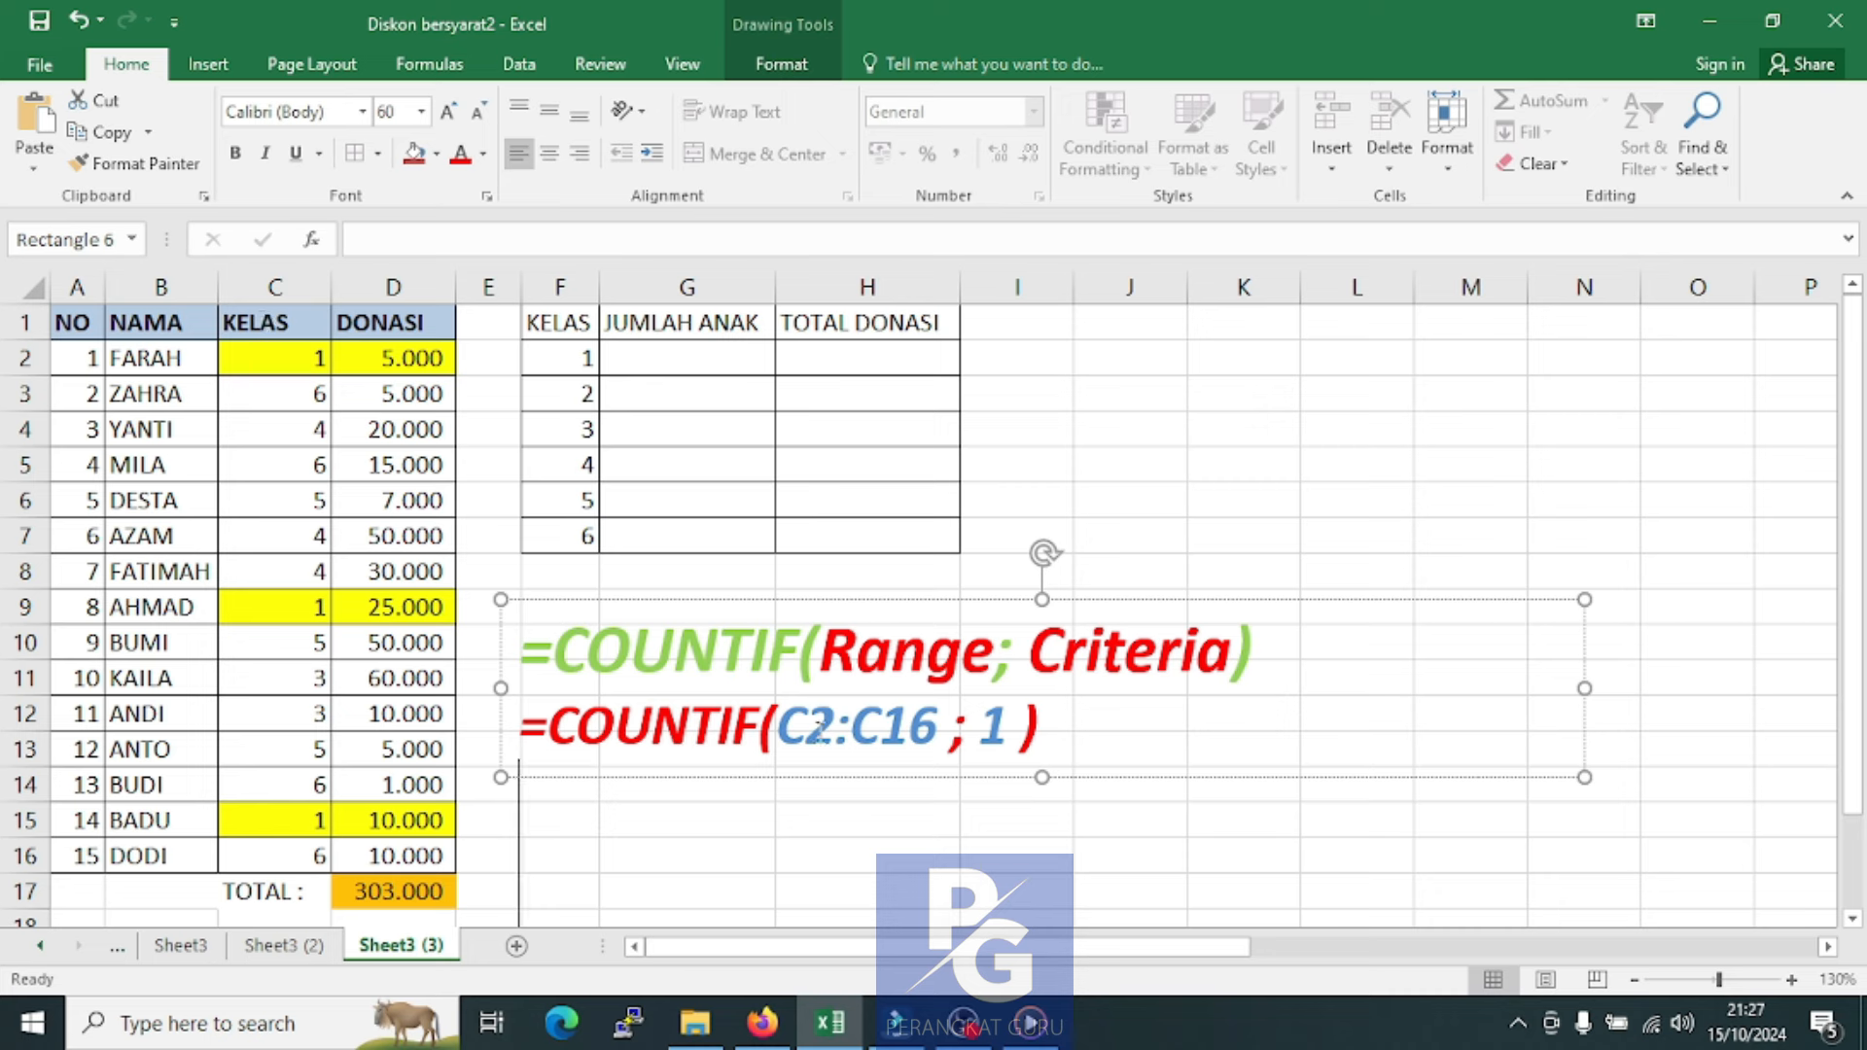
Review the class values in C2:C16 as the COUNTIF range for cell G2
{"action": "left_click", "coordinate": [253, 358]}
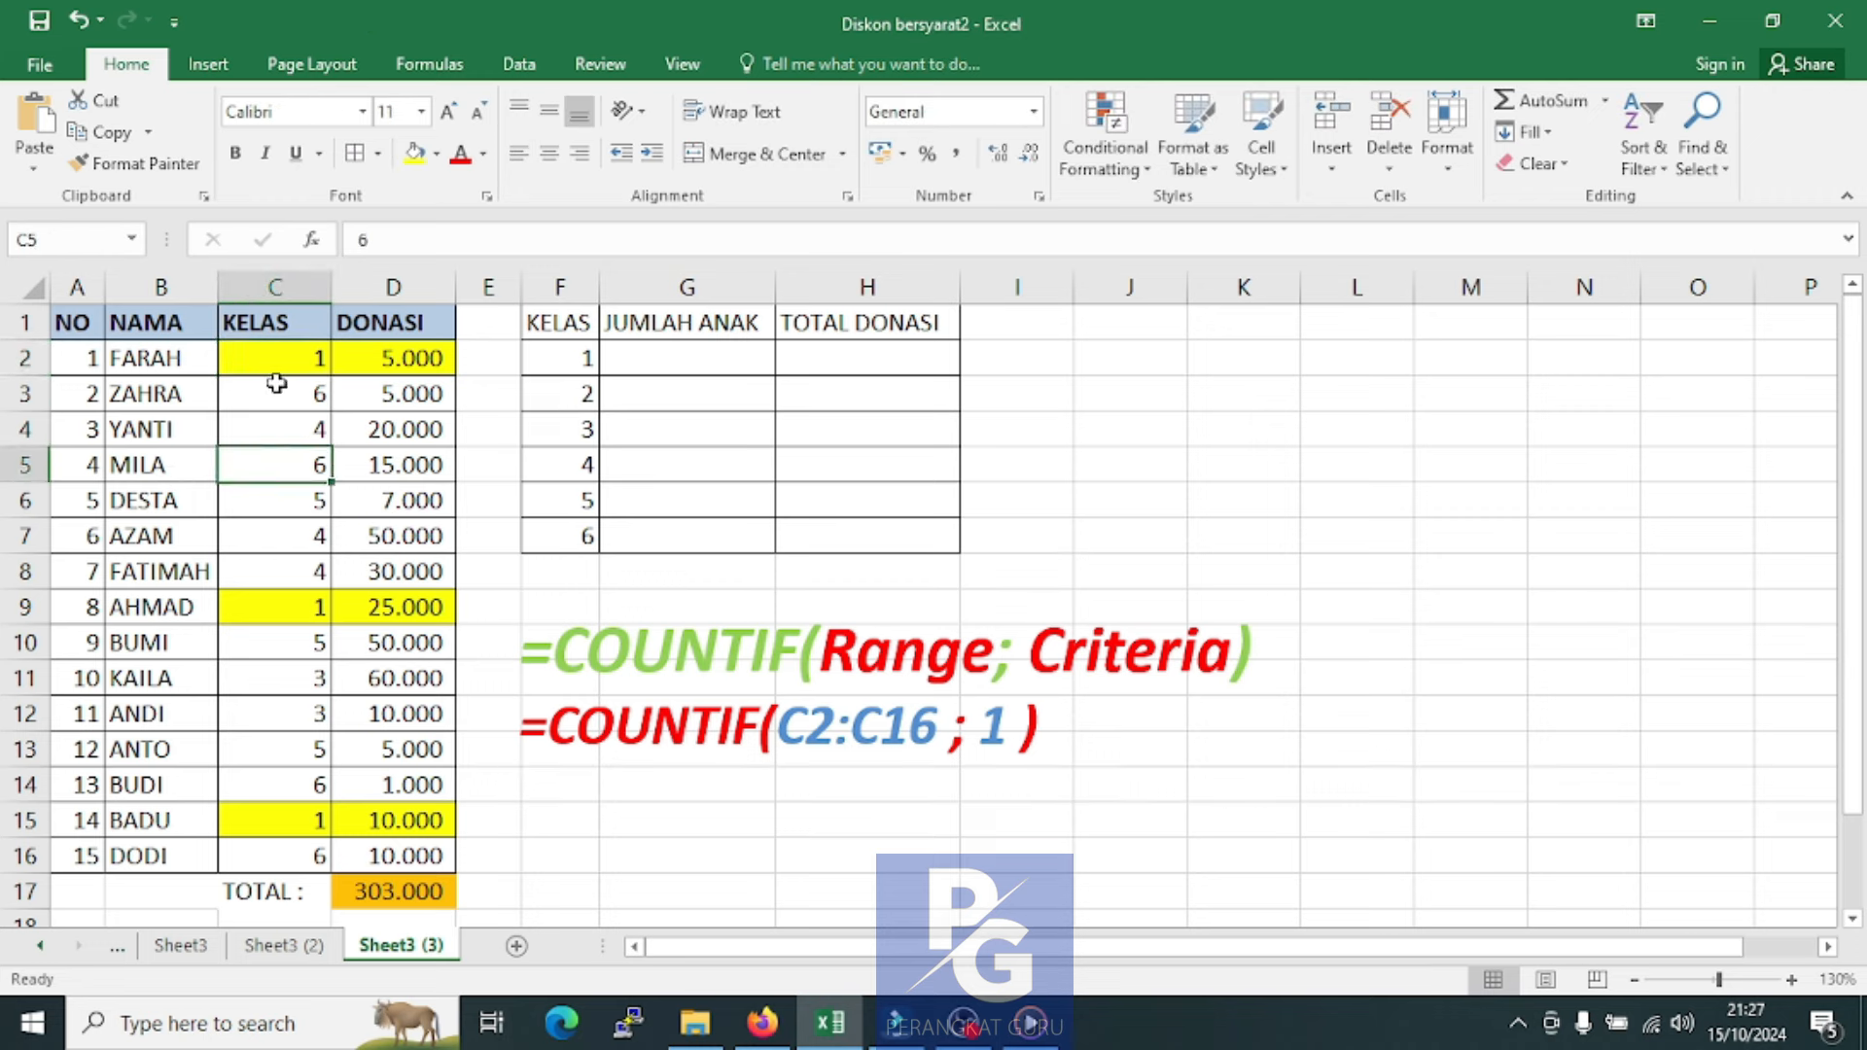
{"action": "left_click_drag", "start_coordinate": [275, 356], "coordinate": [268, 863]}
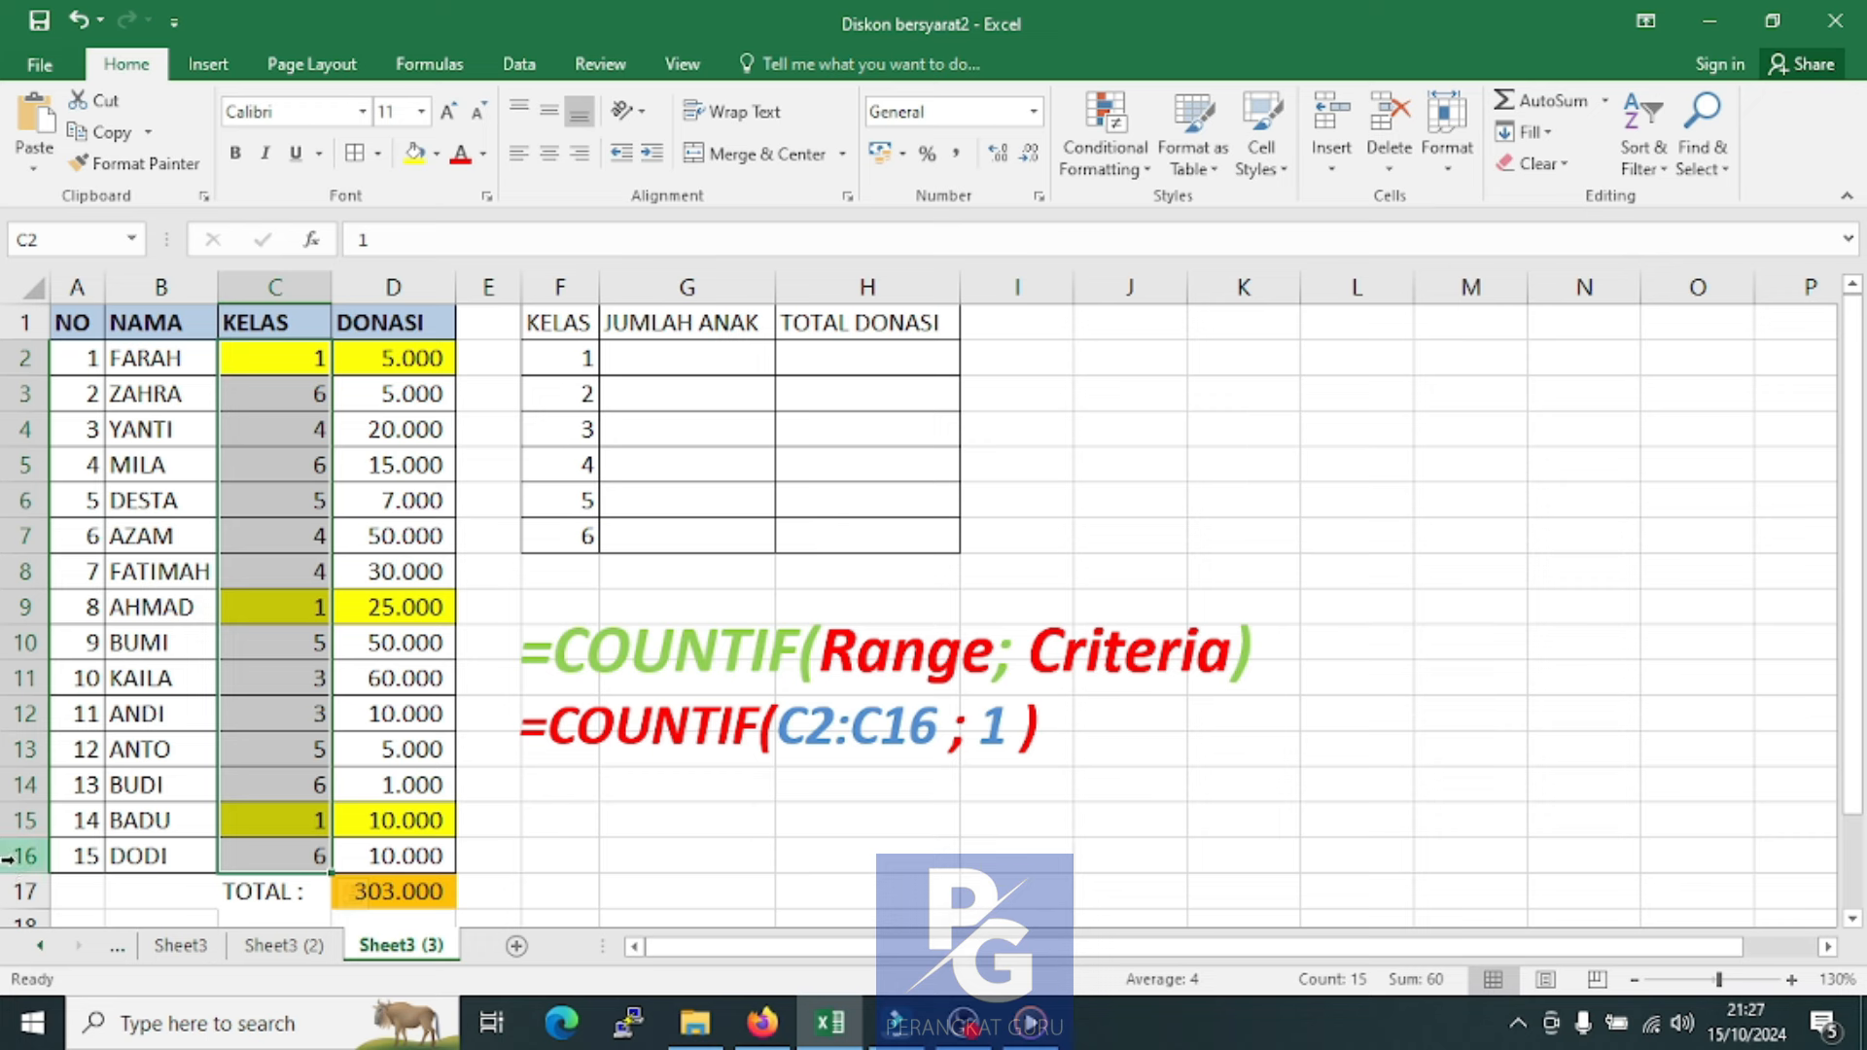
{"action": "left_click", "coordinate": [701, 361]}
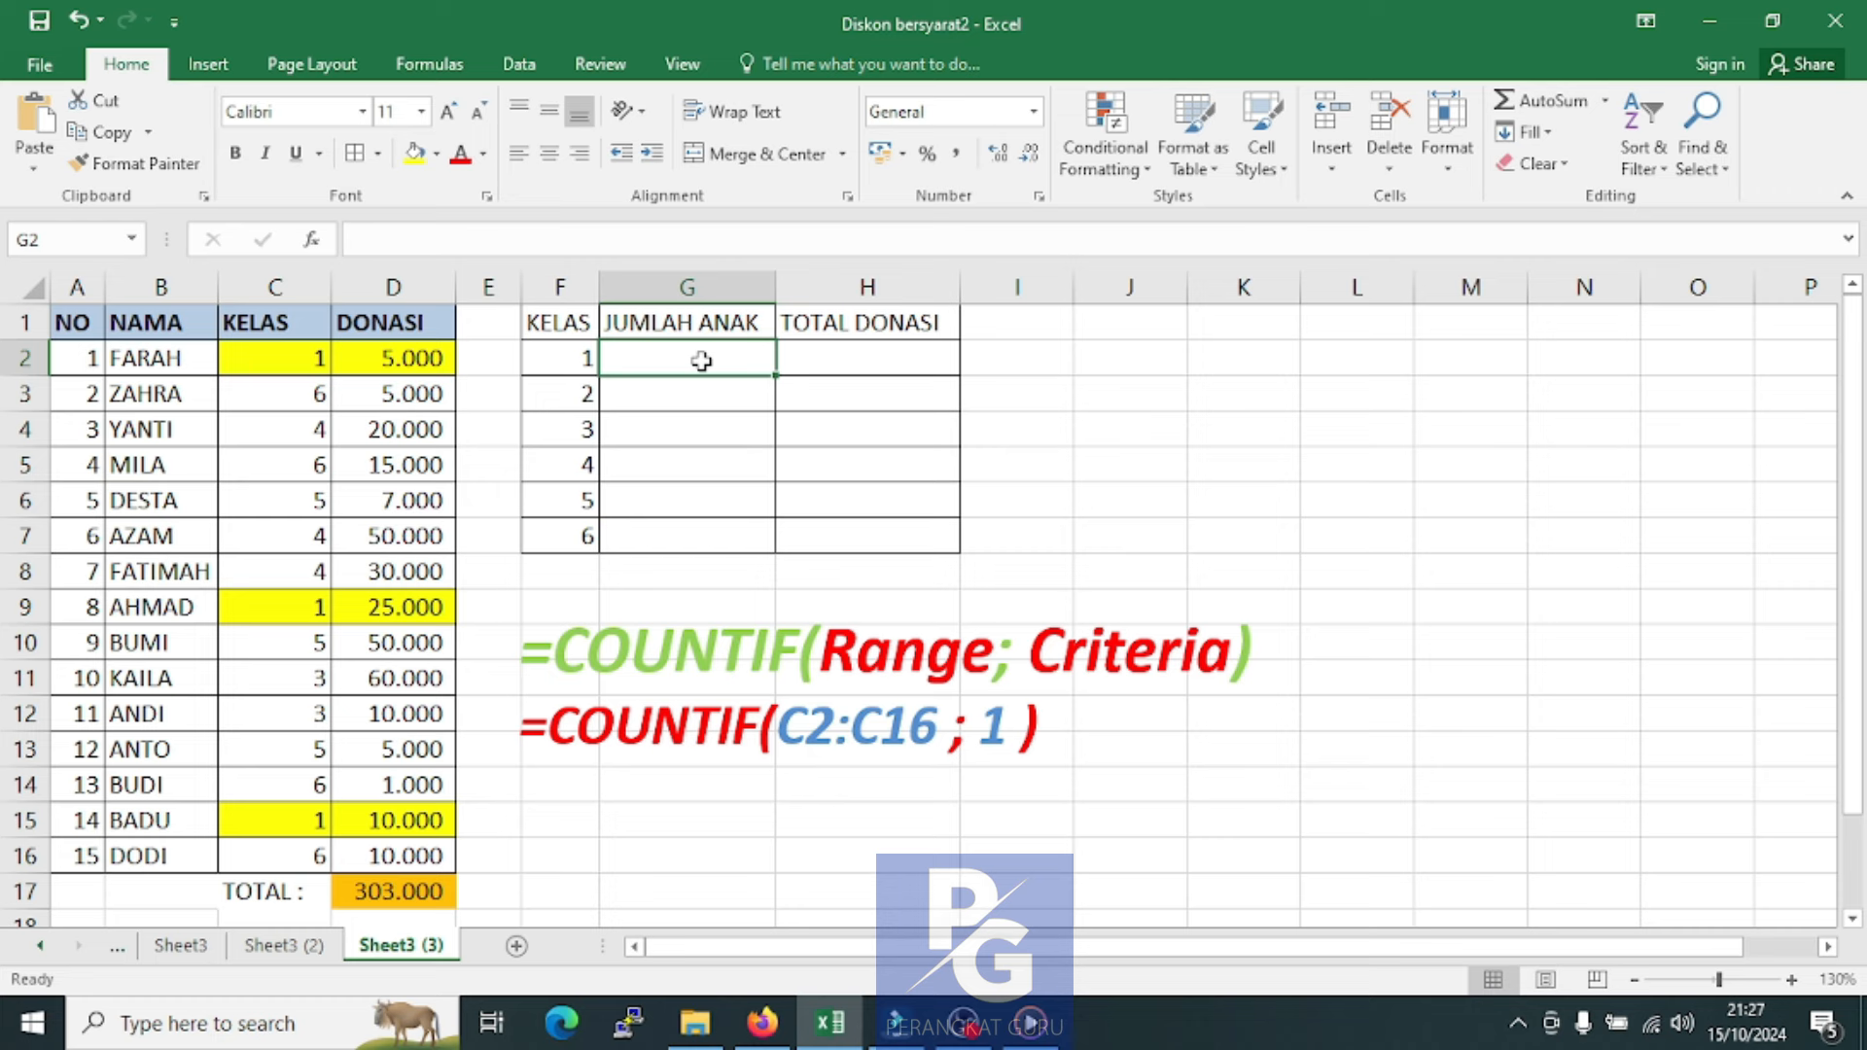
Give the summary table's header cells F1:H1 a light green fill and bold text
{"action": "left_click_drag", "start_coordinate": [574, 322], "coordinate": [813, 325]}
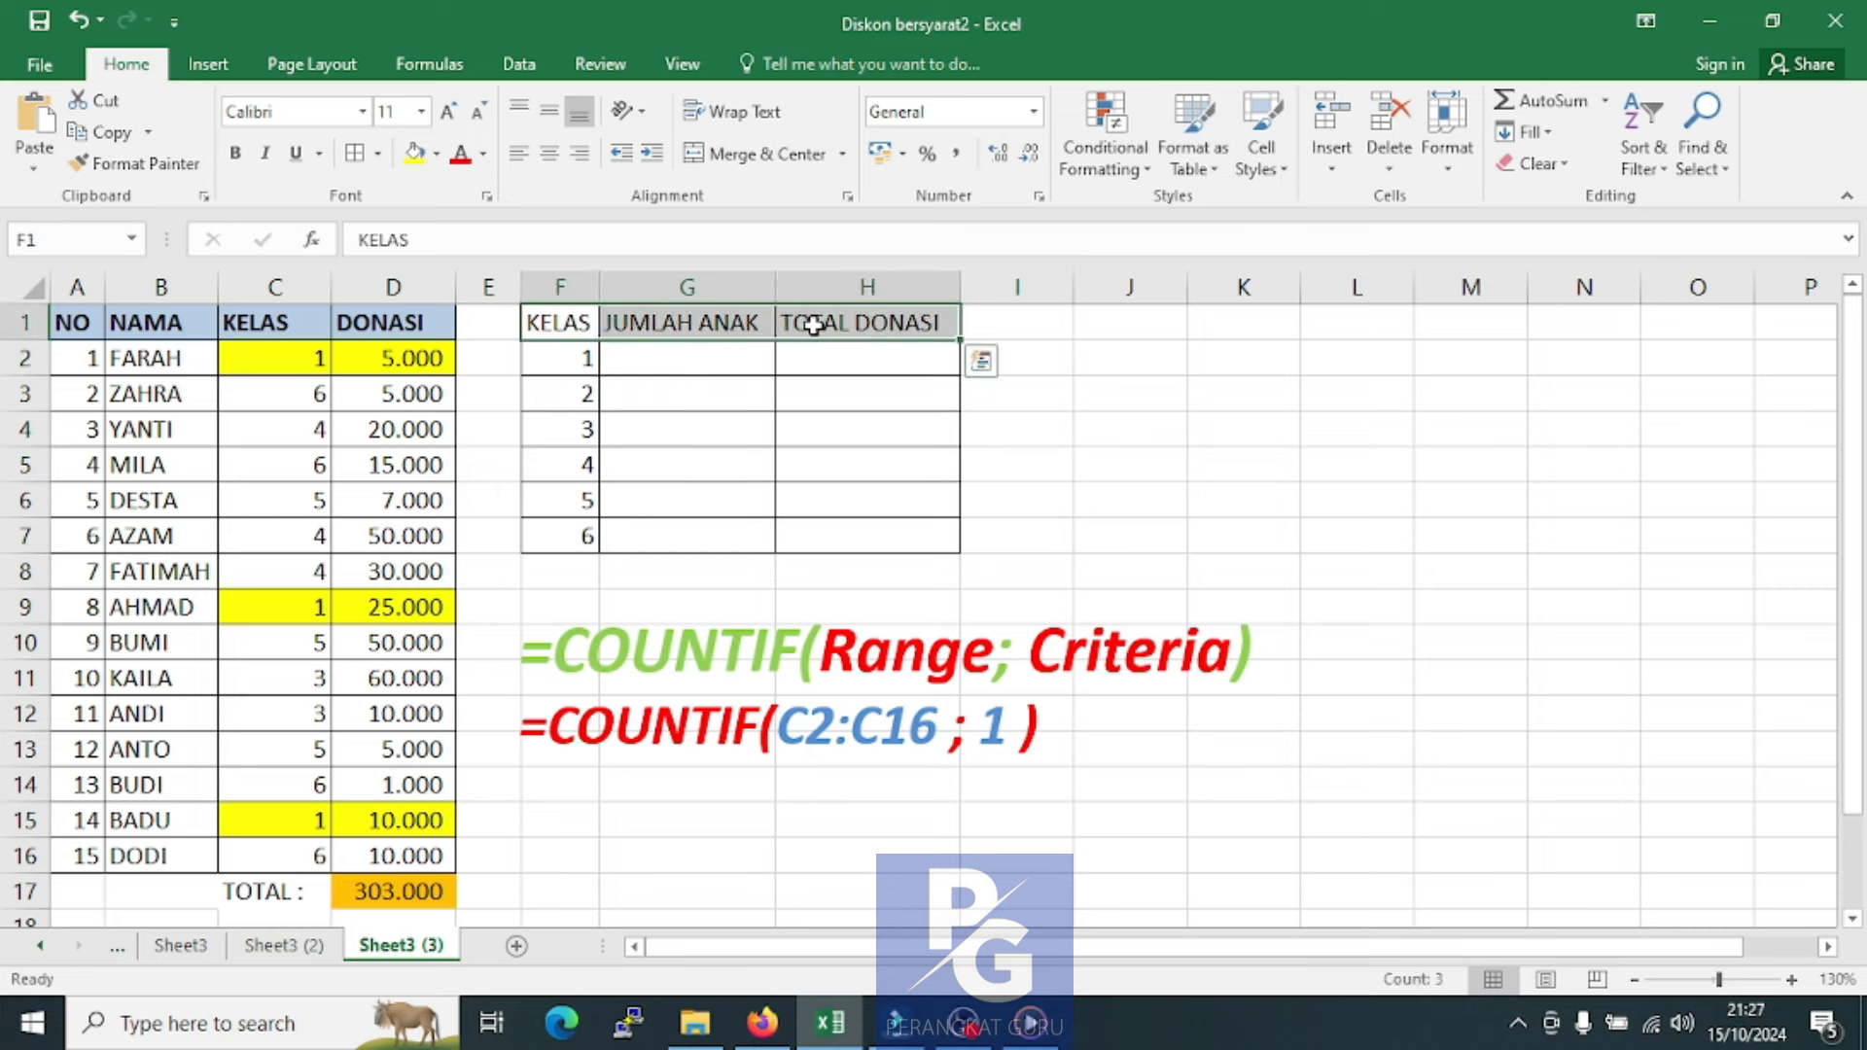
{"action": "left_click", "coordinate": [436, 154]}
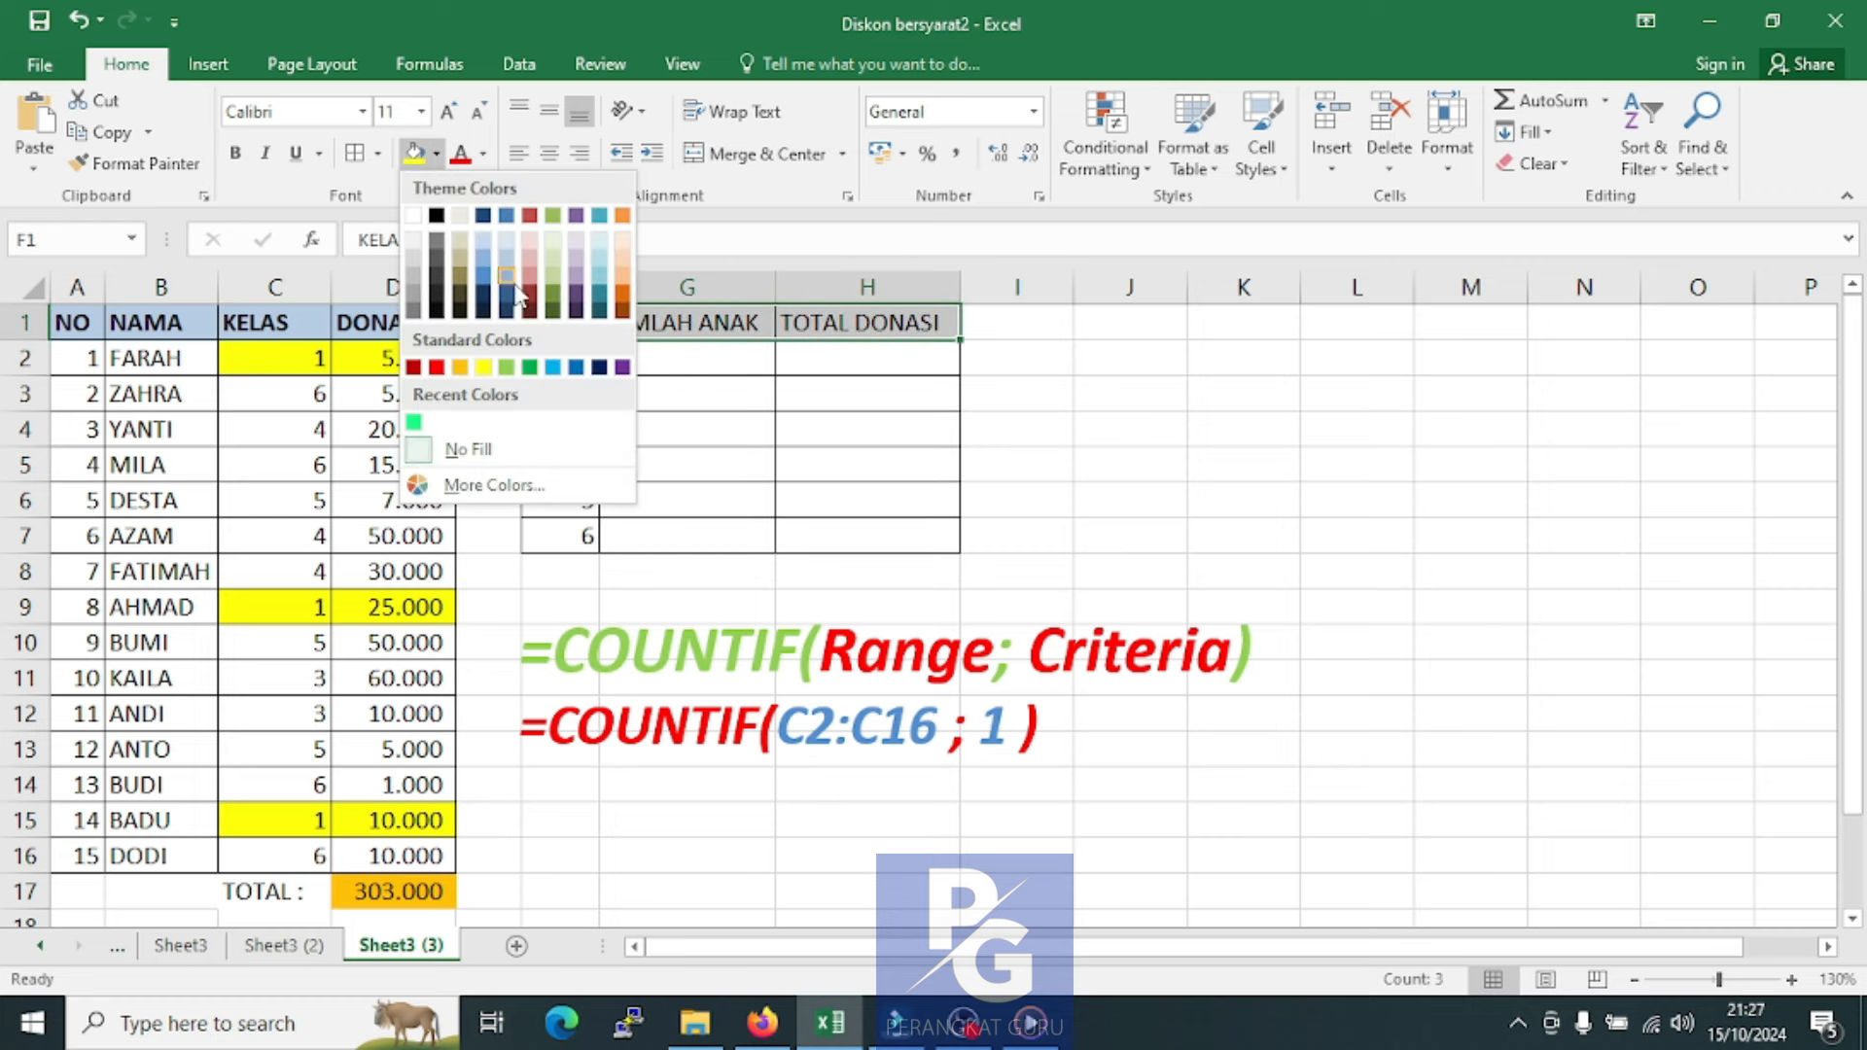
{"action": "left_click", "coordinate": [507, 367]}
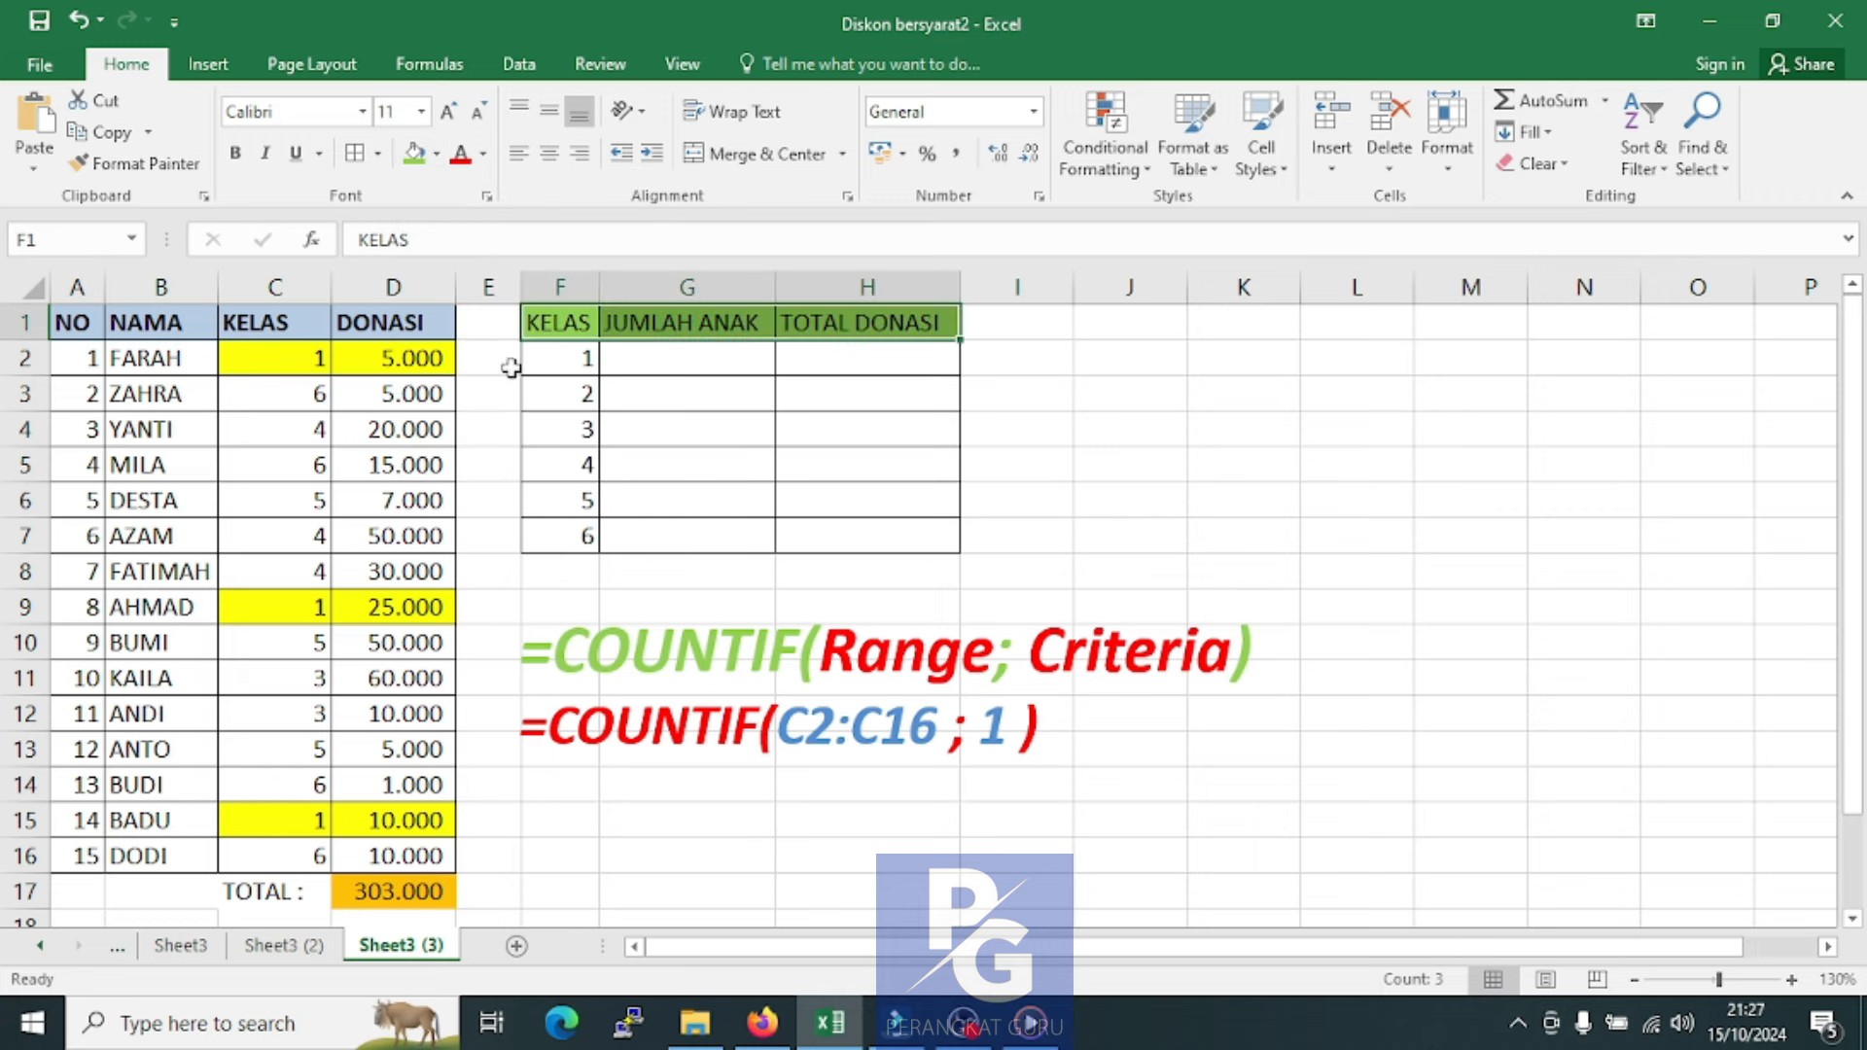
{"action": "left_click", "coordinate": [235, 153]}
{"action": "left_click", "coordinate": [669, 393]}
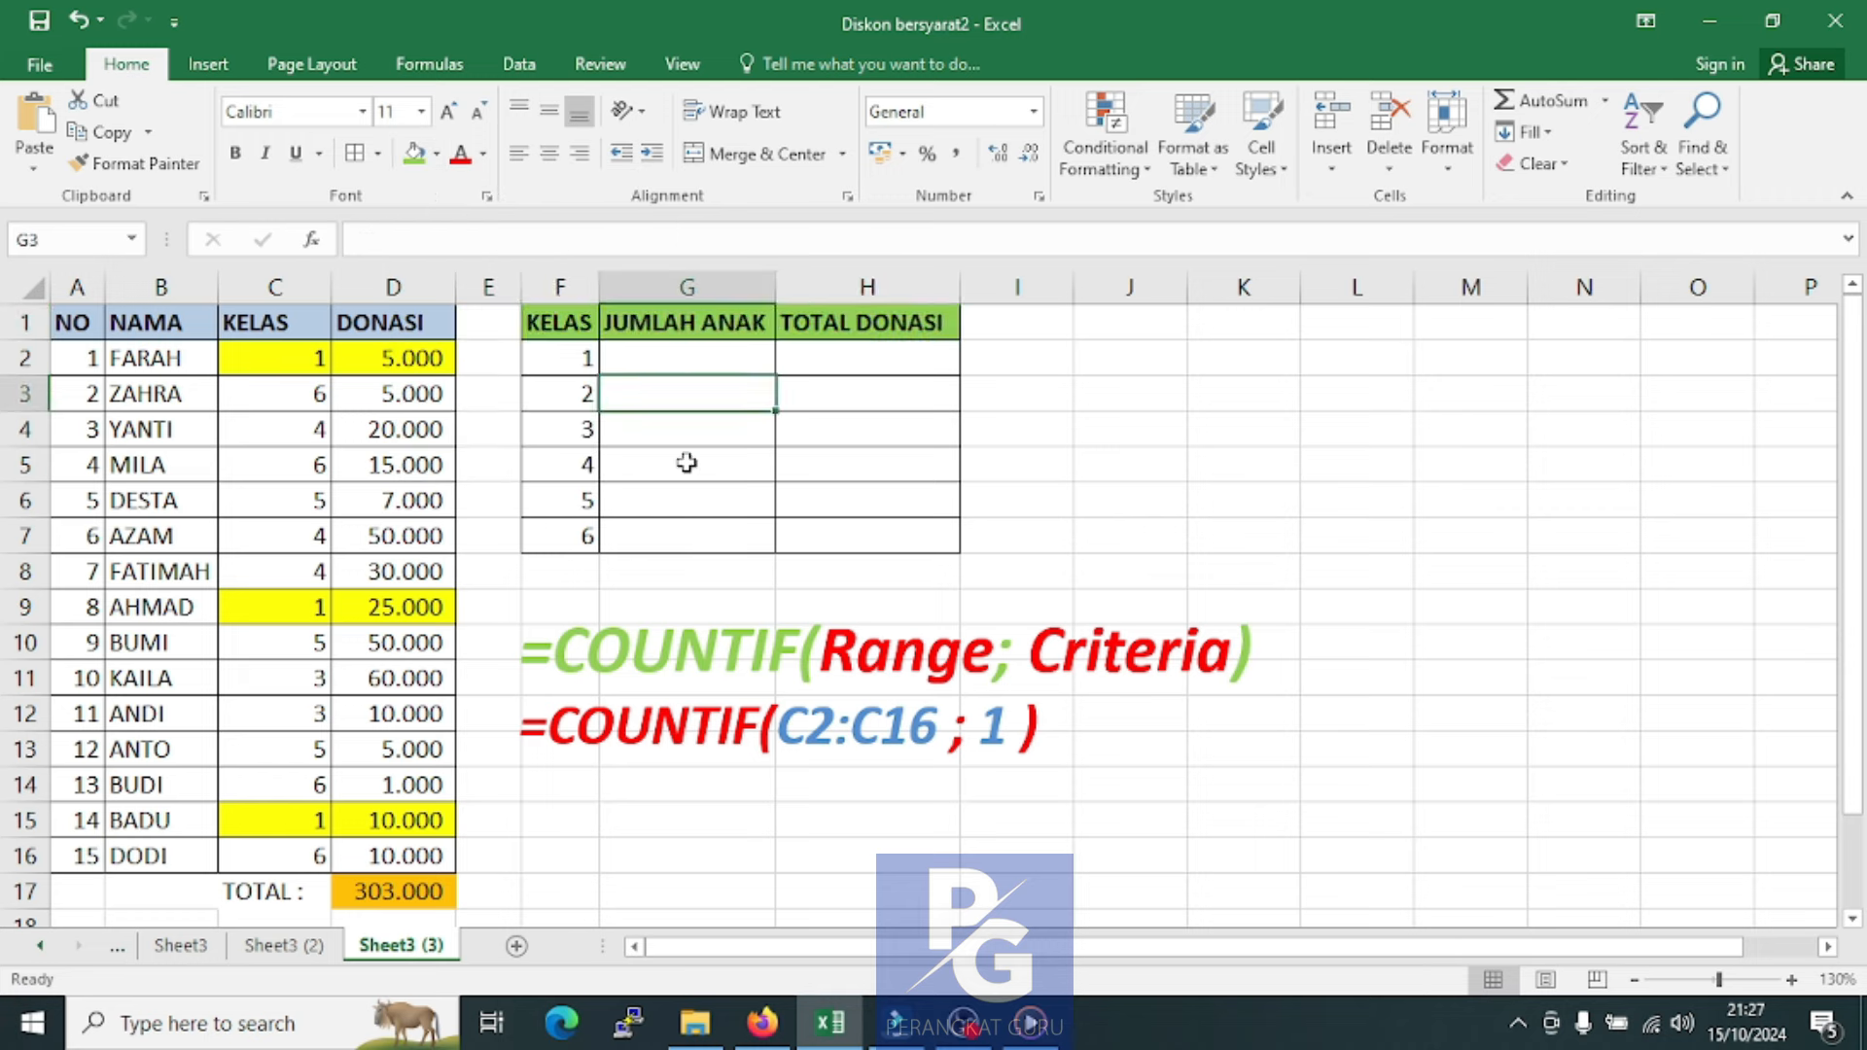
Enter the formula =COUNTIF(C2:C16; 1) in cell G2 to count the children in class 1
{"action": "left_click", "coordinate": [683, 360]}
{"action": "type", "text": "="}
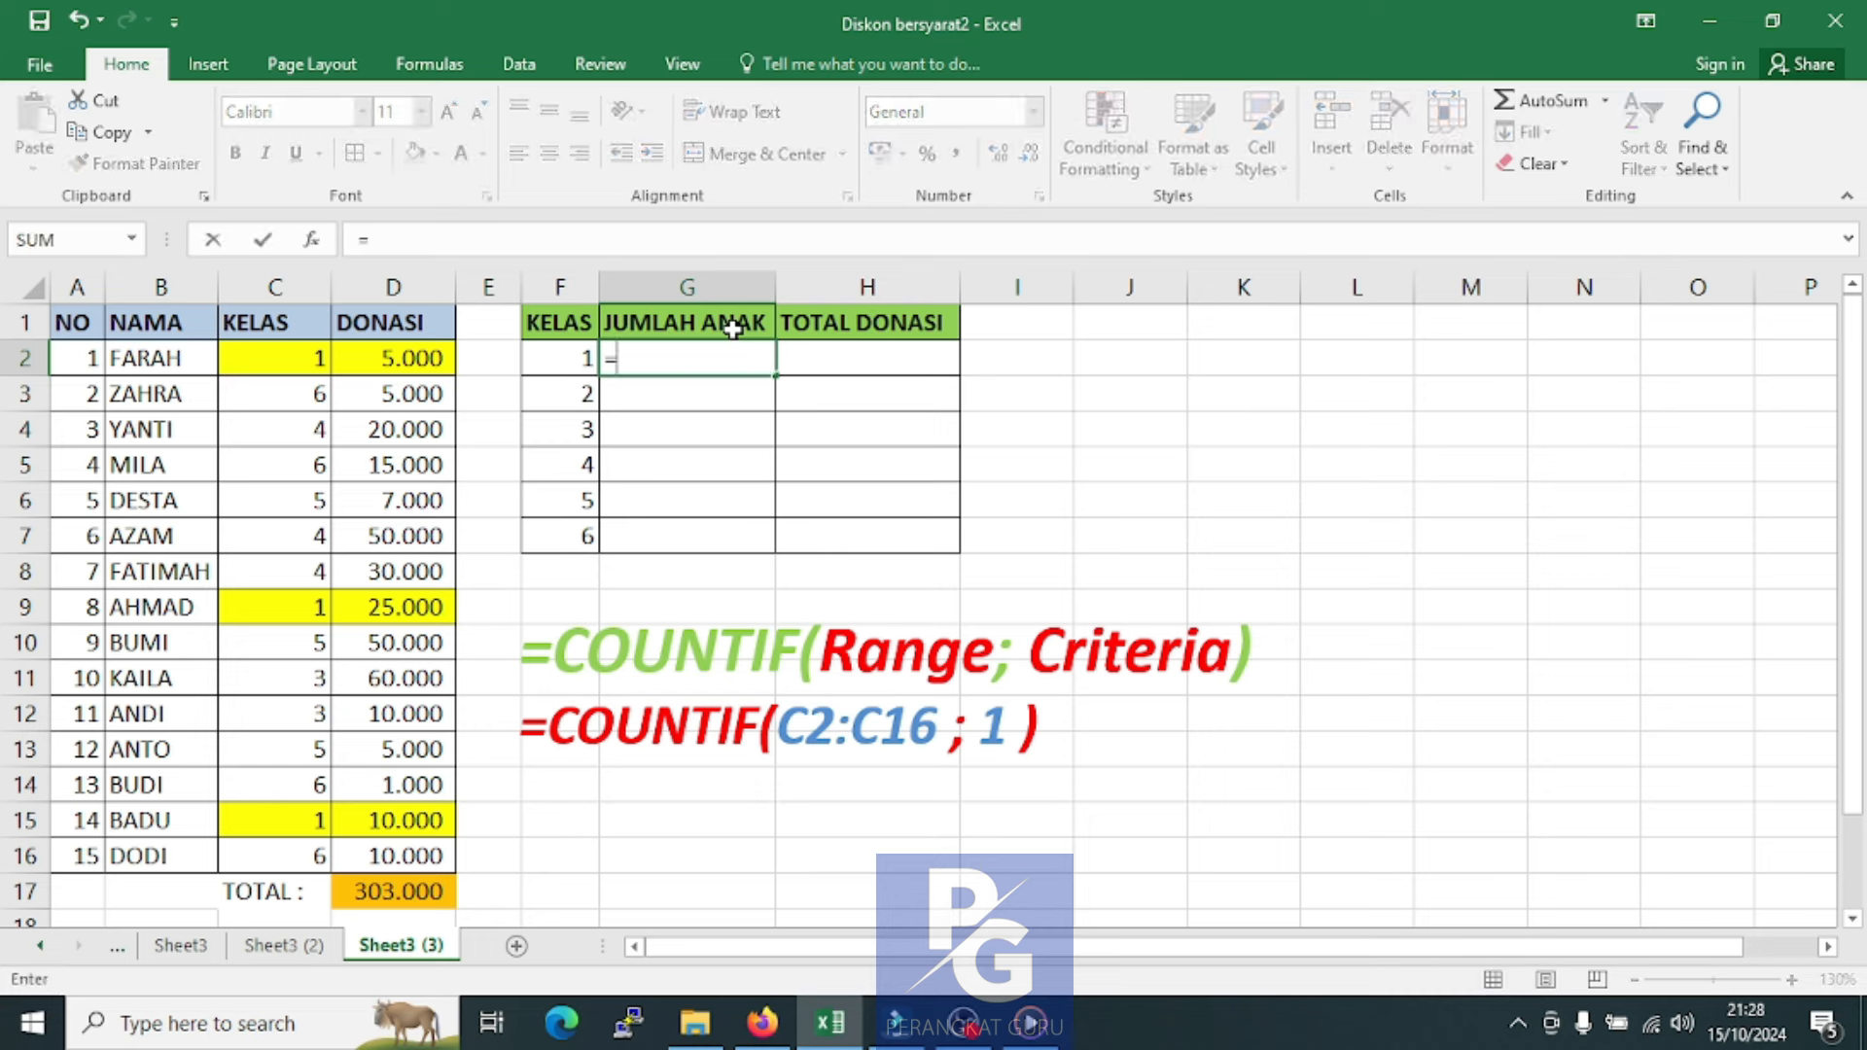
{"action": "type", "text": "COUNT"}
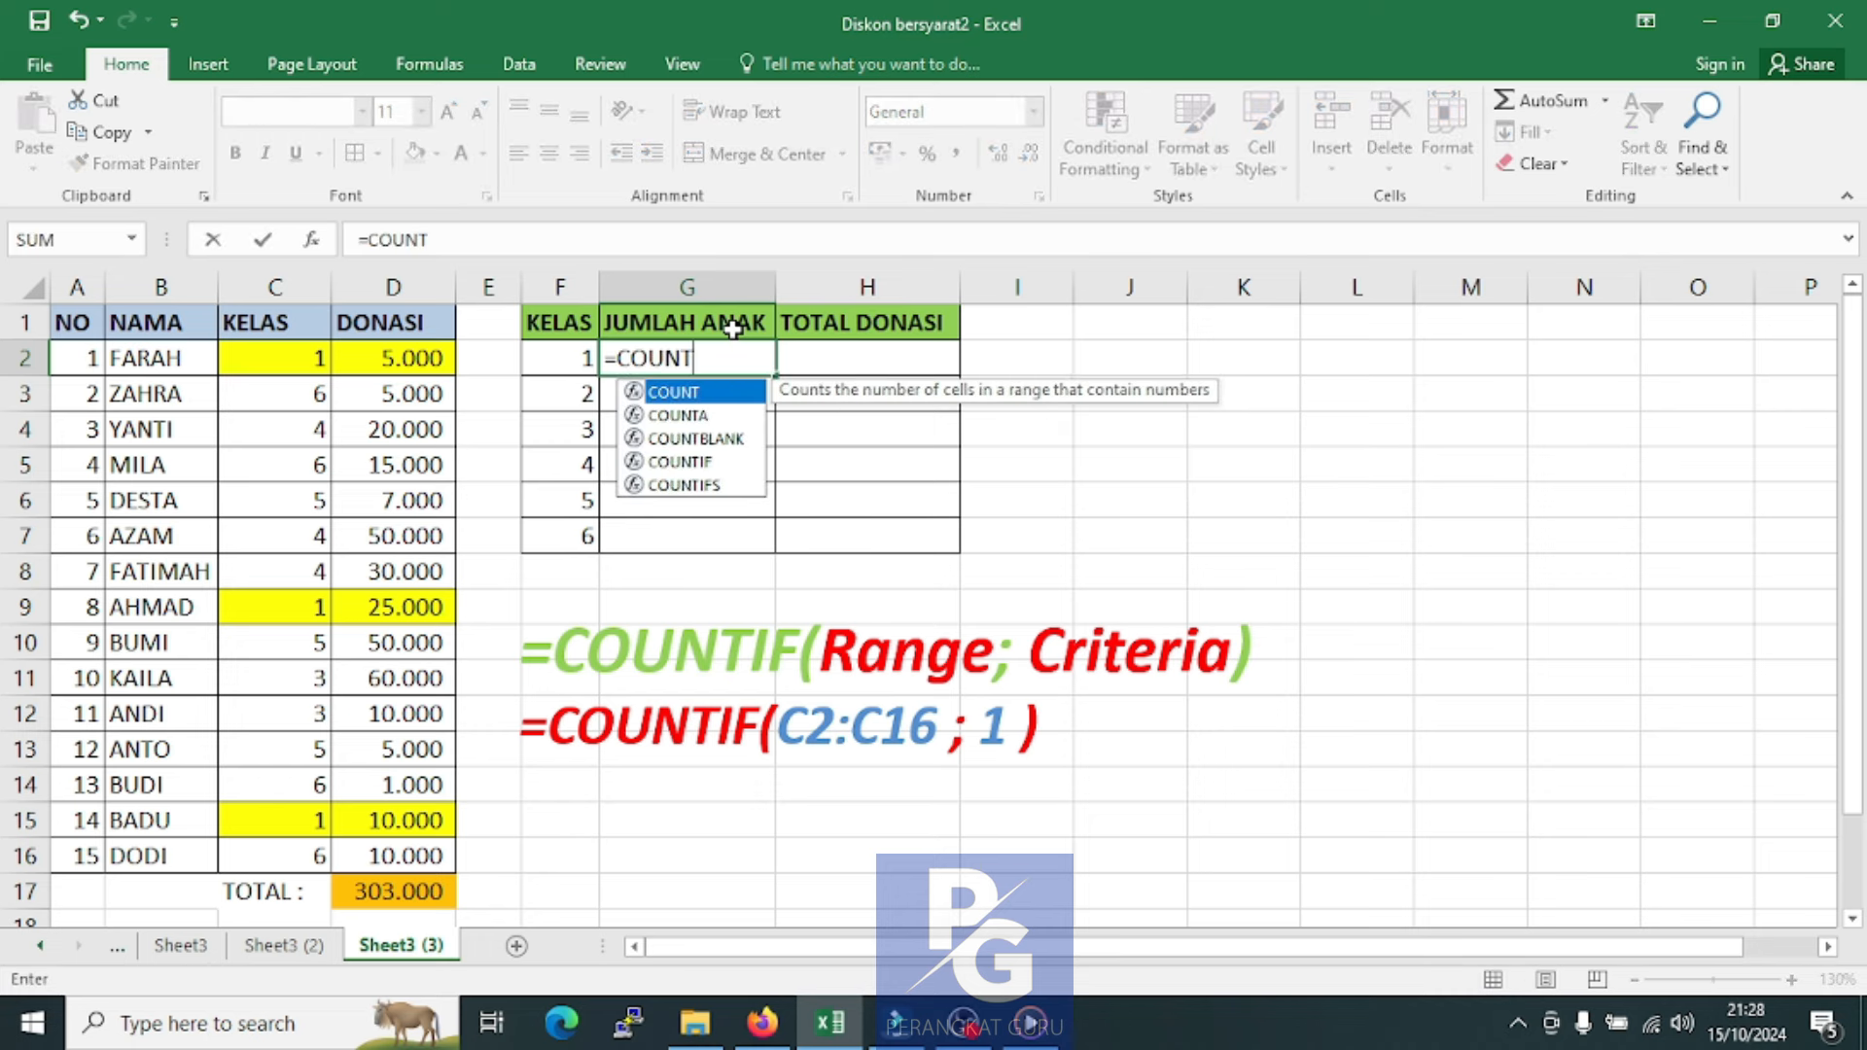
{"action": "type", "text": "IF"}
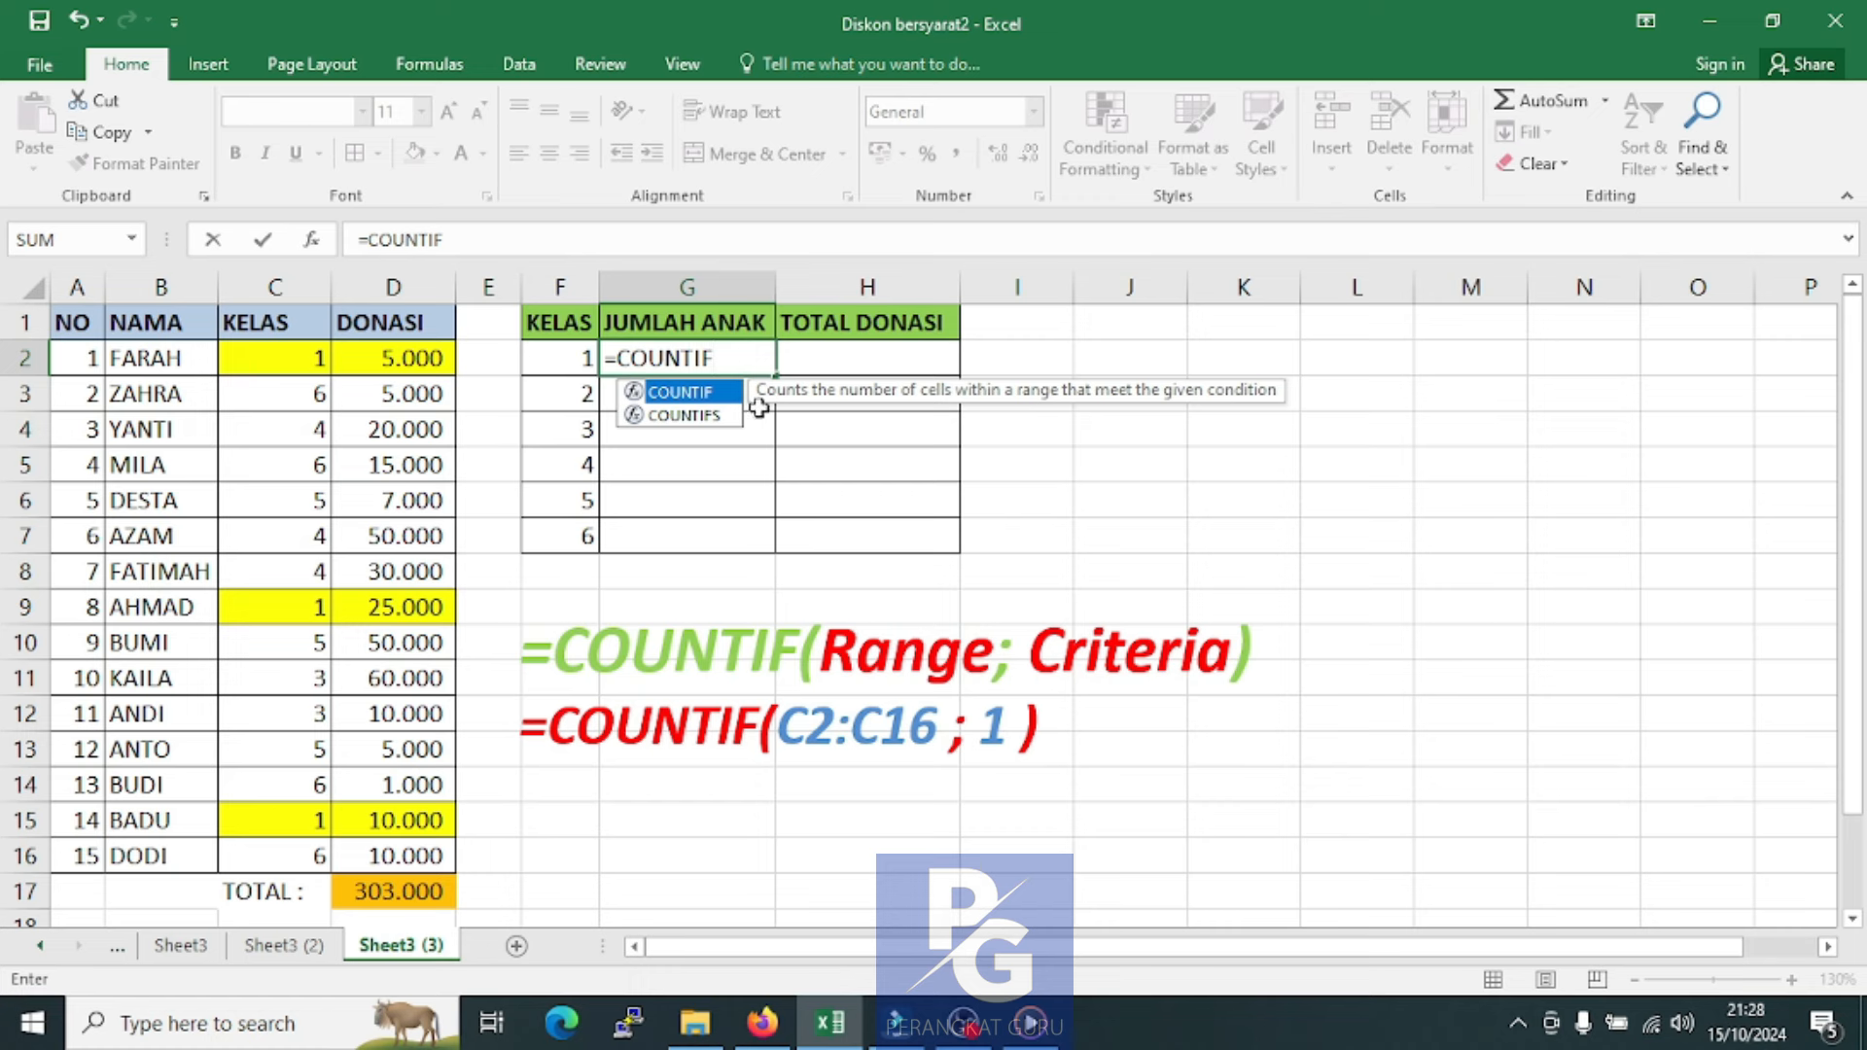
{"action": "type", "text": "("}
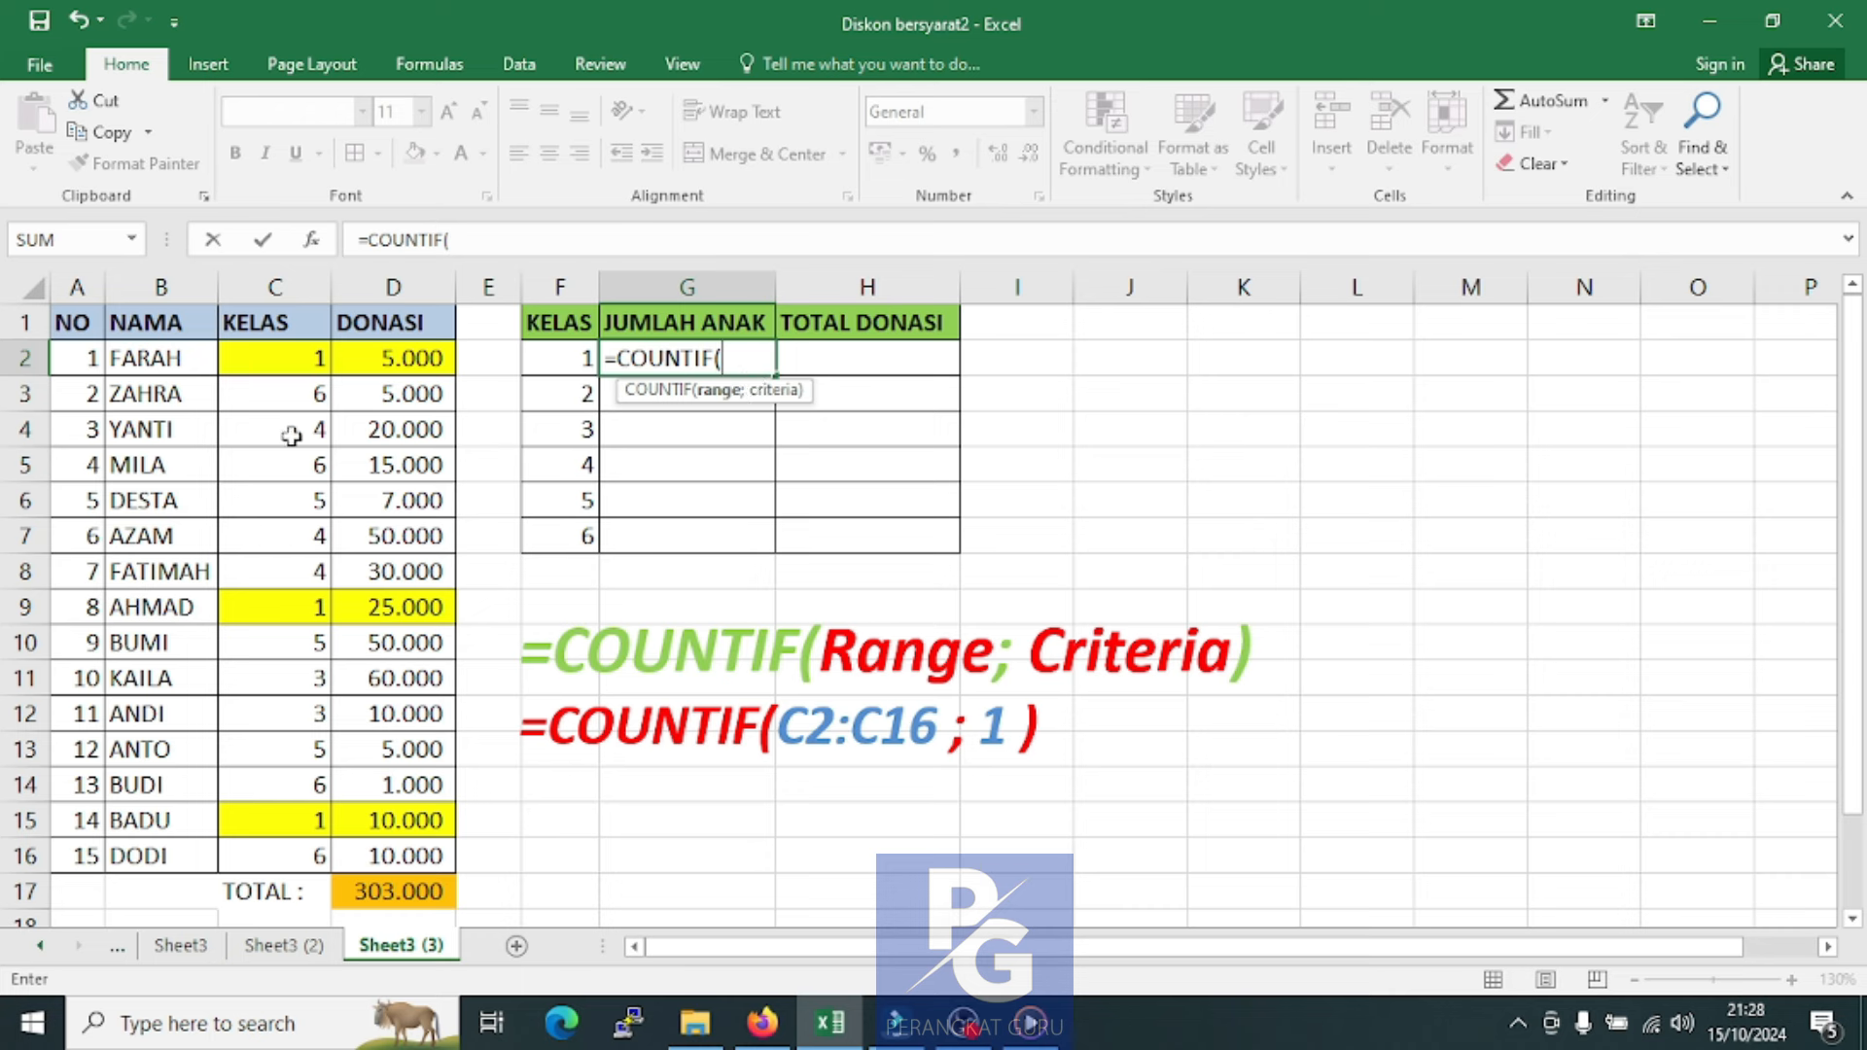
{"action": "left_click", "coordinate": [259, 363]}
{"action": "left_click_drag", "start_coordinate": [259, 364], "coordinate": [266, 859]}
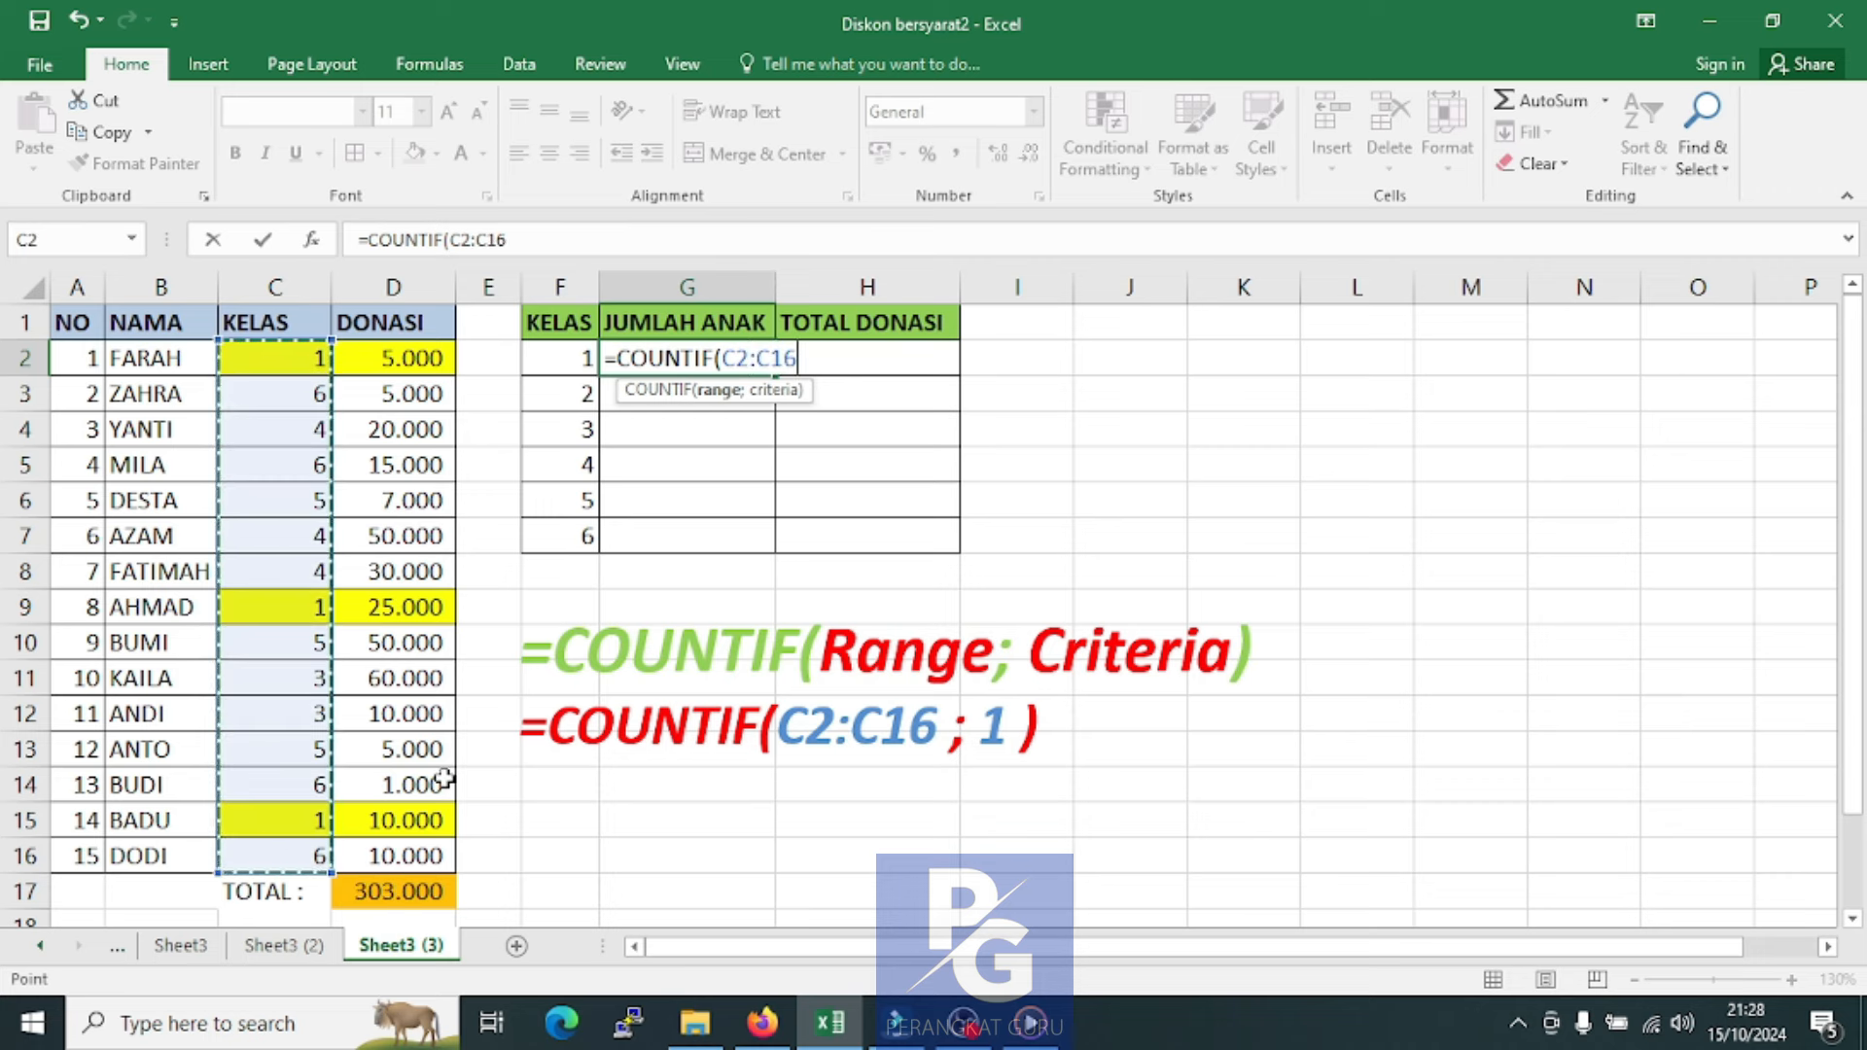
{"action": "type", "text": ";"}
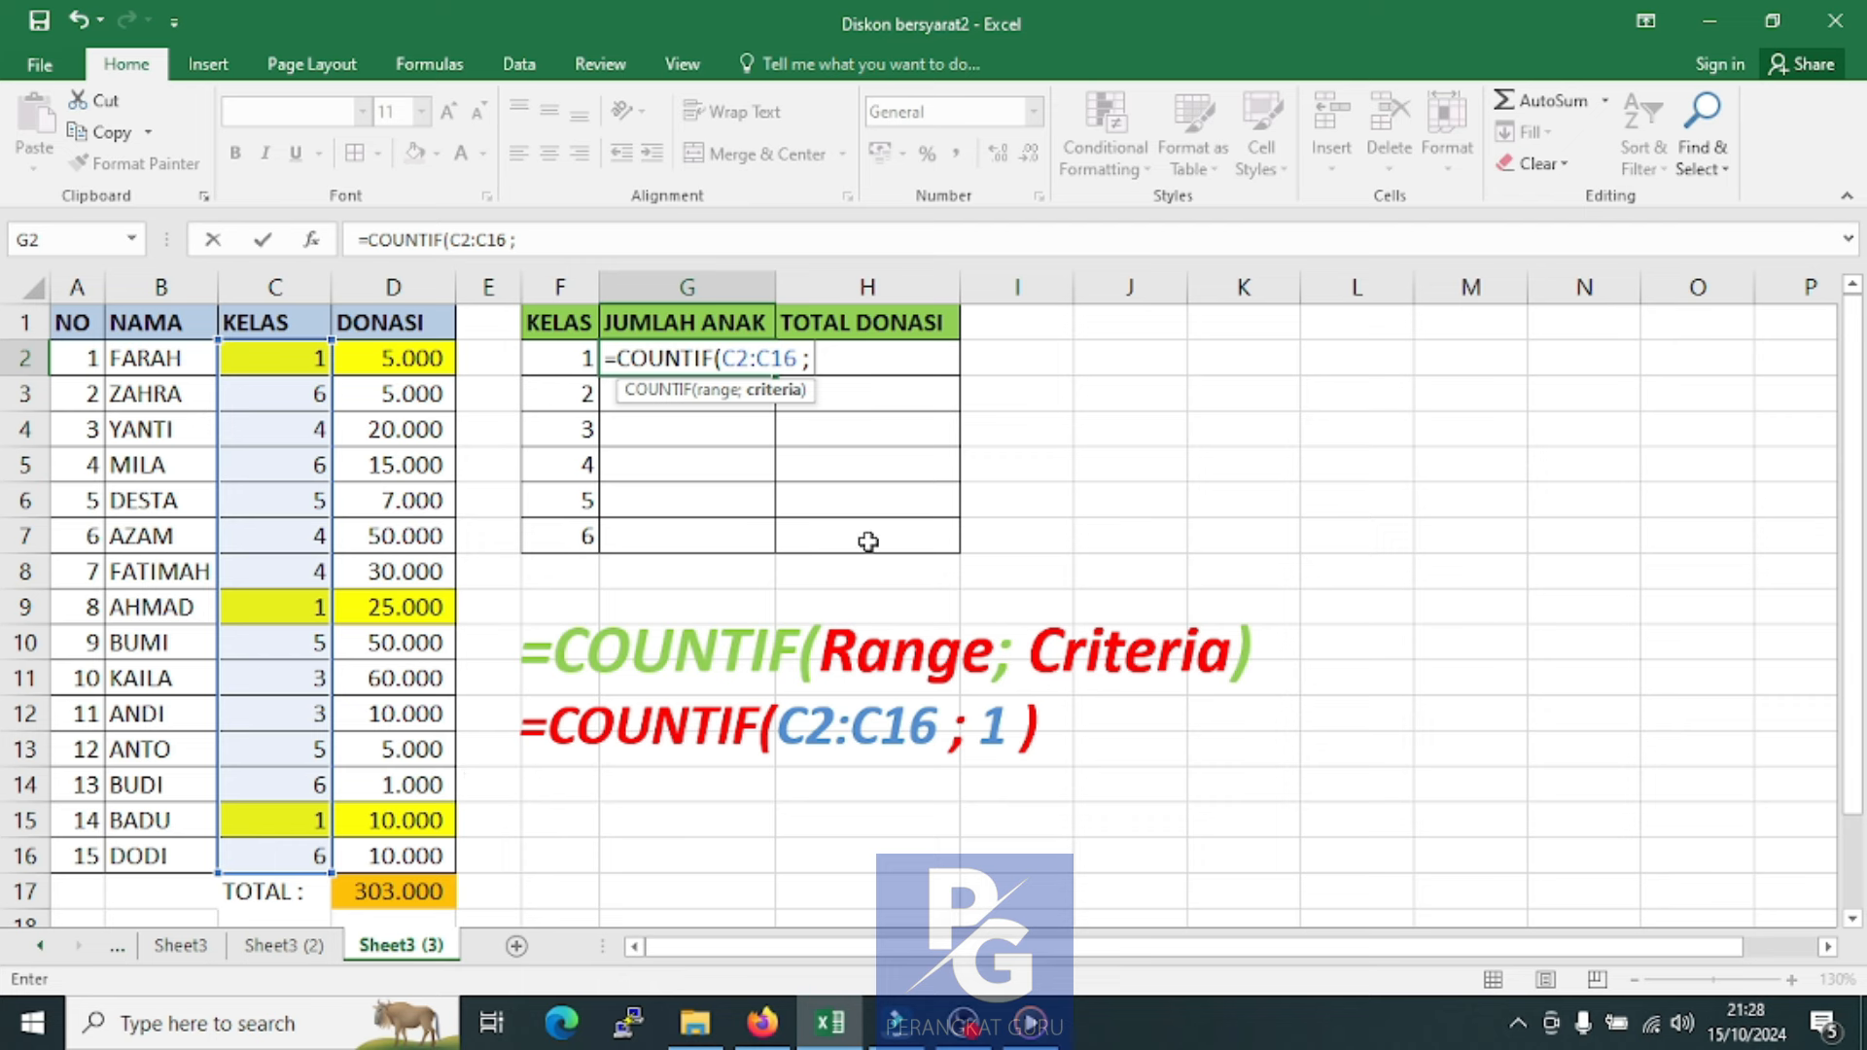
{"action": "type", "text": "1)"}
{"action": "key", "text": "Return"}
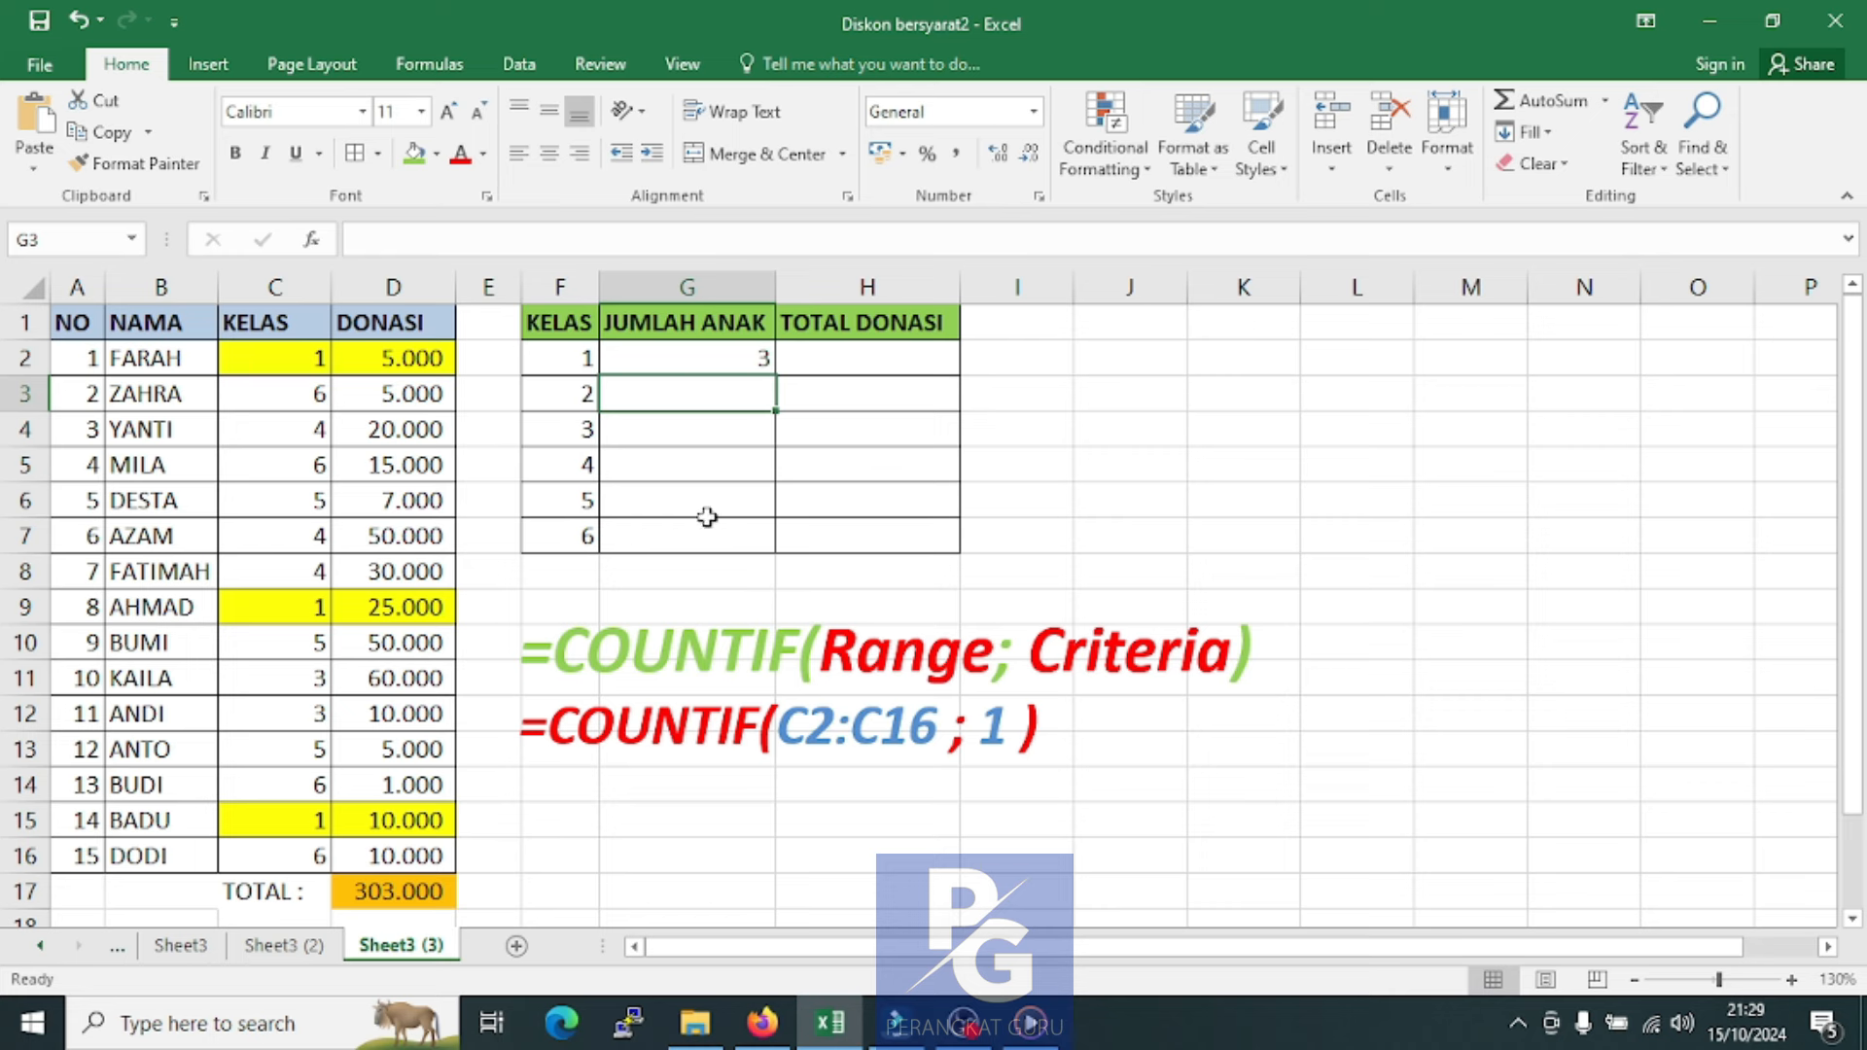
Change the class in C2 to 2 to test whether the COUNTIF count in G2 updates, and undo that change
{"action": "left_click", "coordinate": [645, 465]}
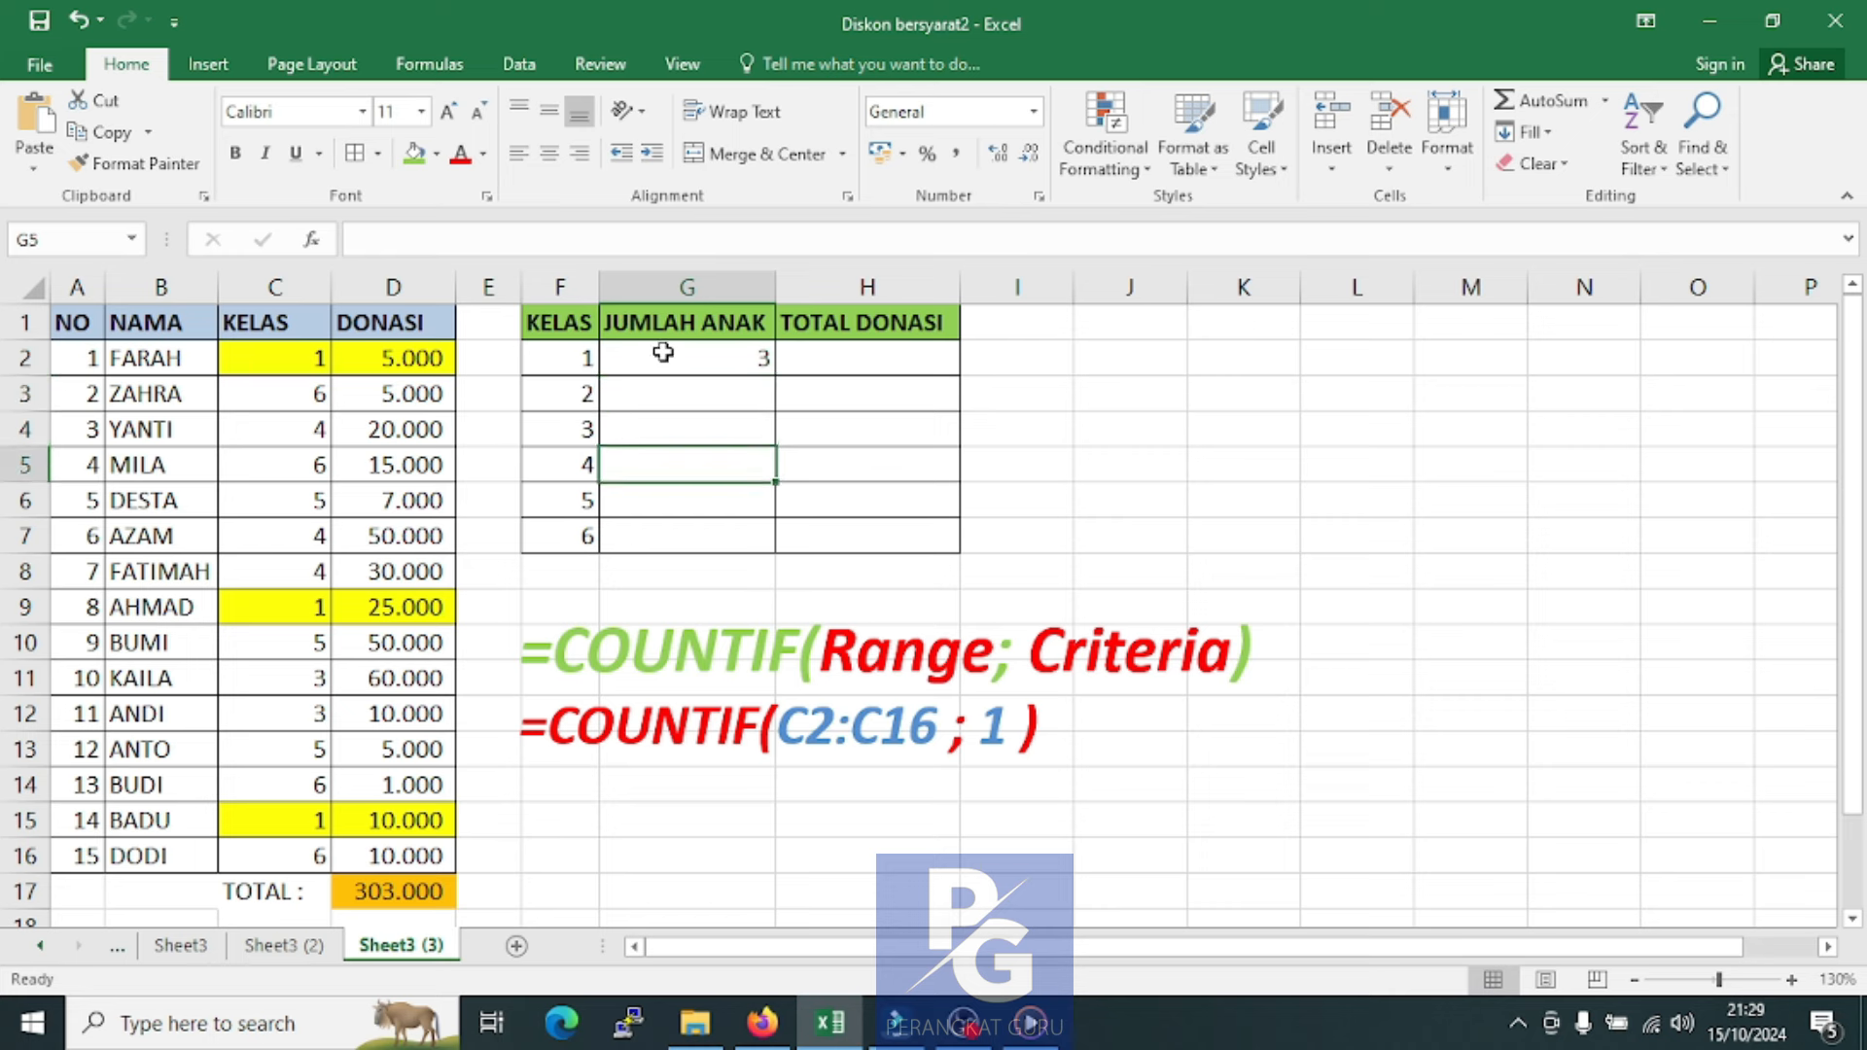
{"action": "left_click", "coordinate": [656, 356]}
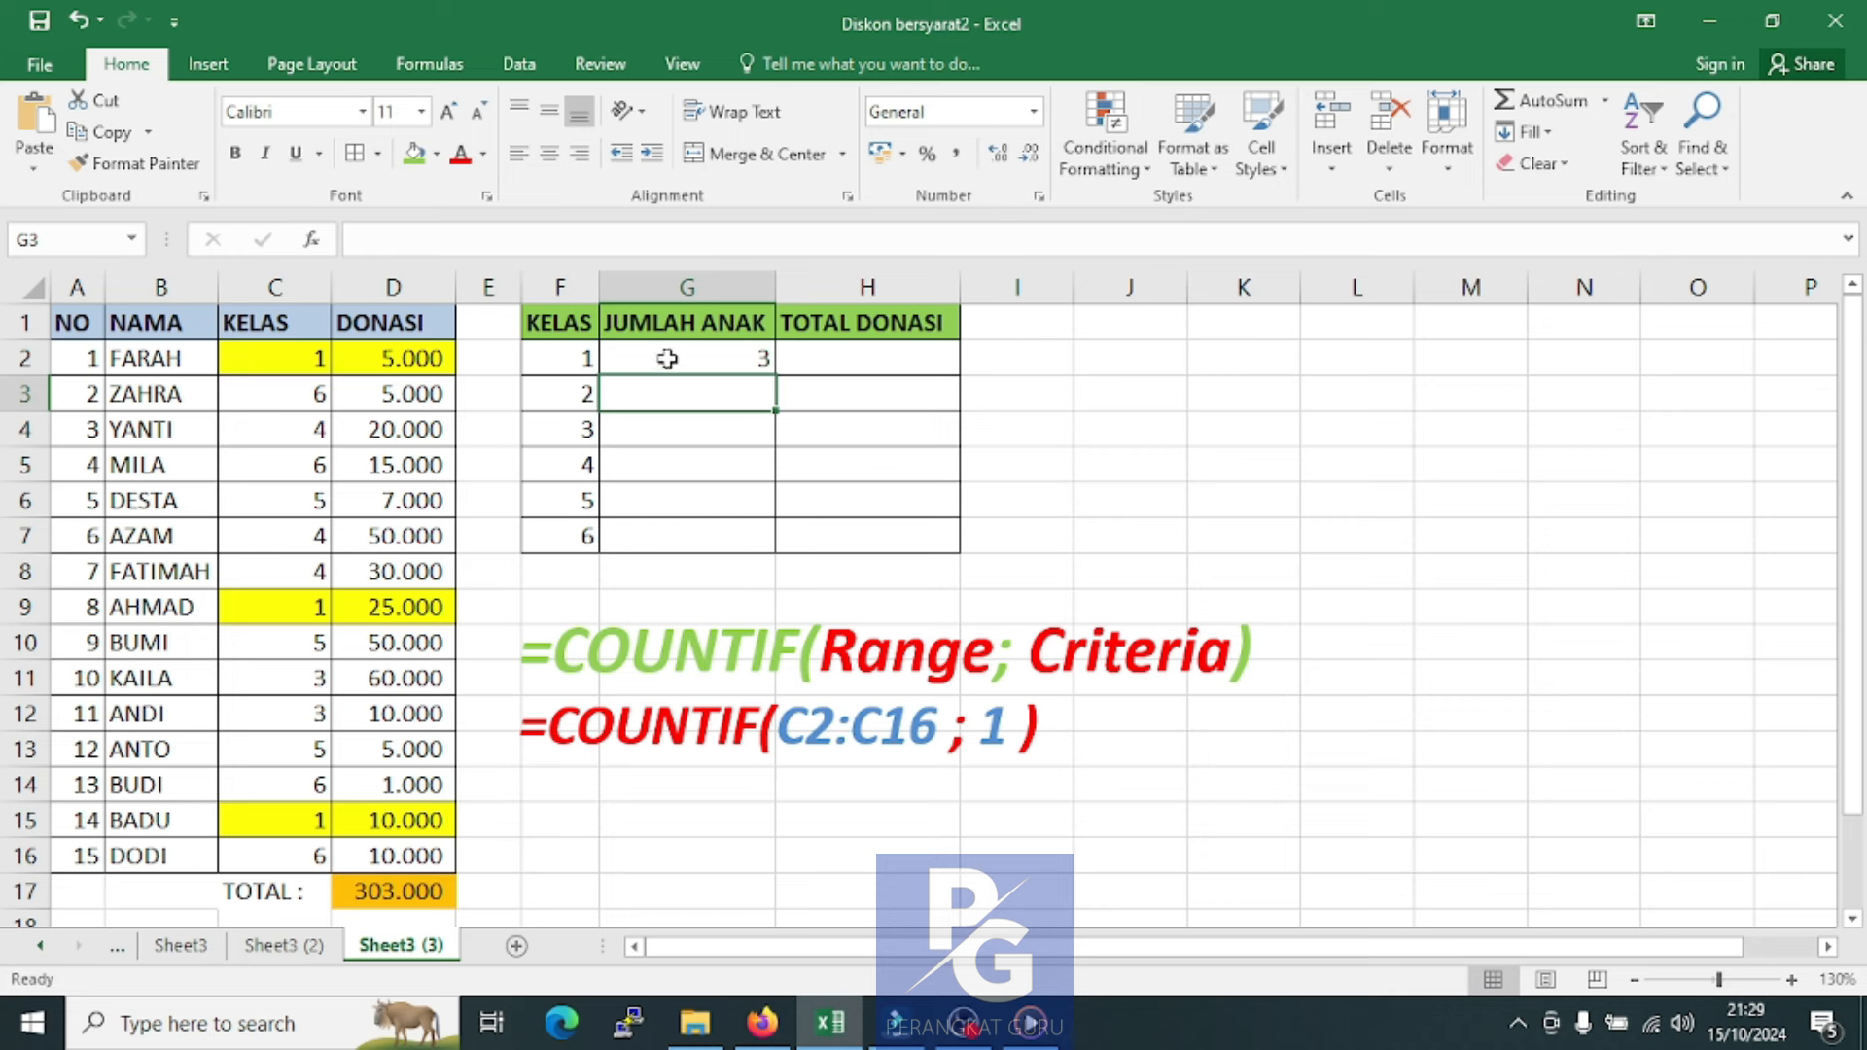
{"action": "left_click", "coordinate": [290, 359]}
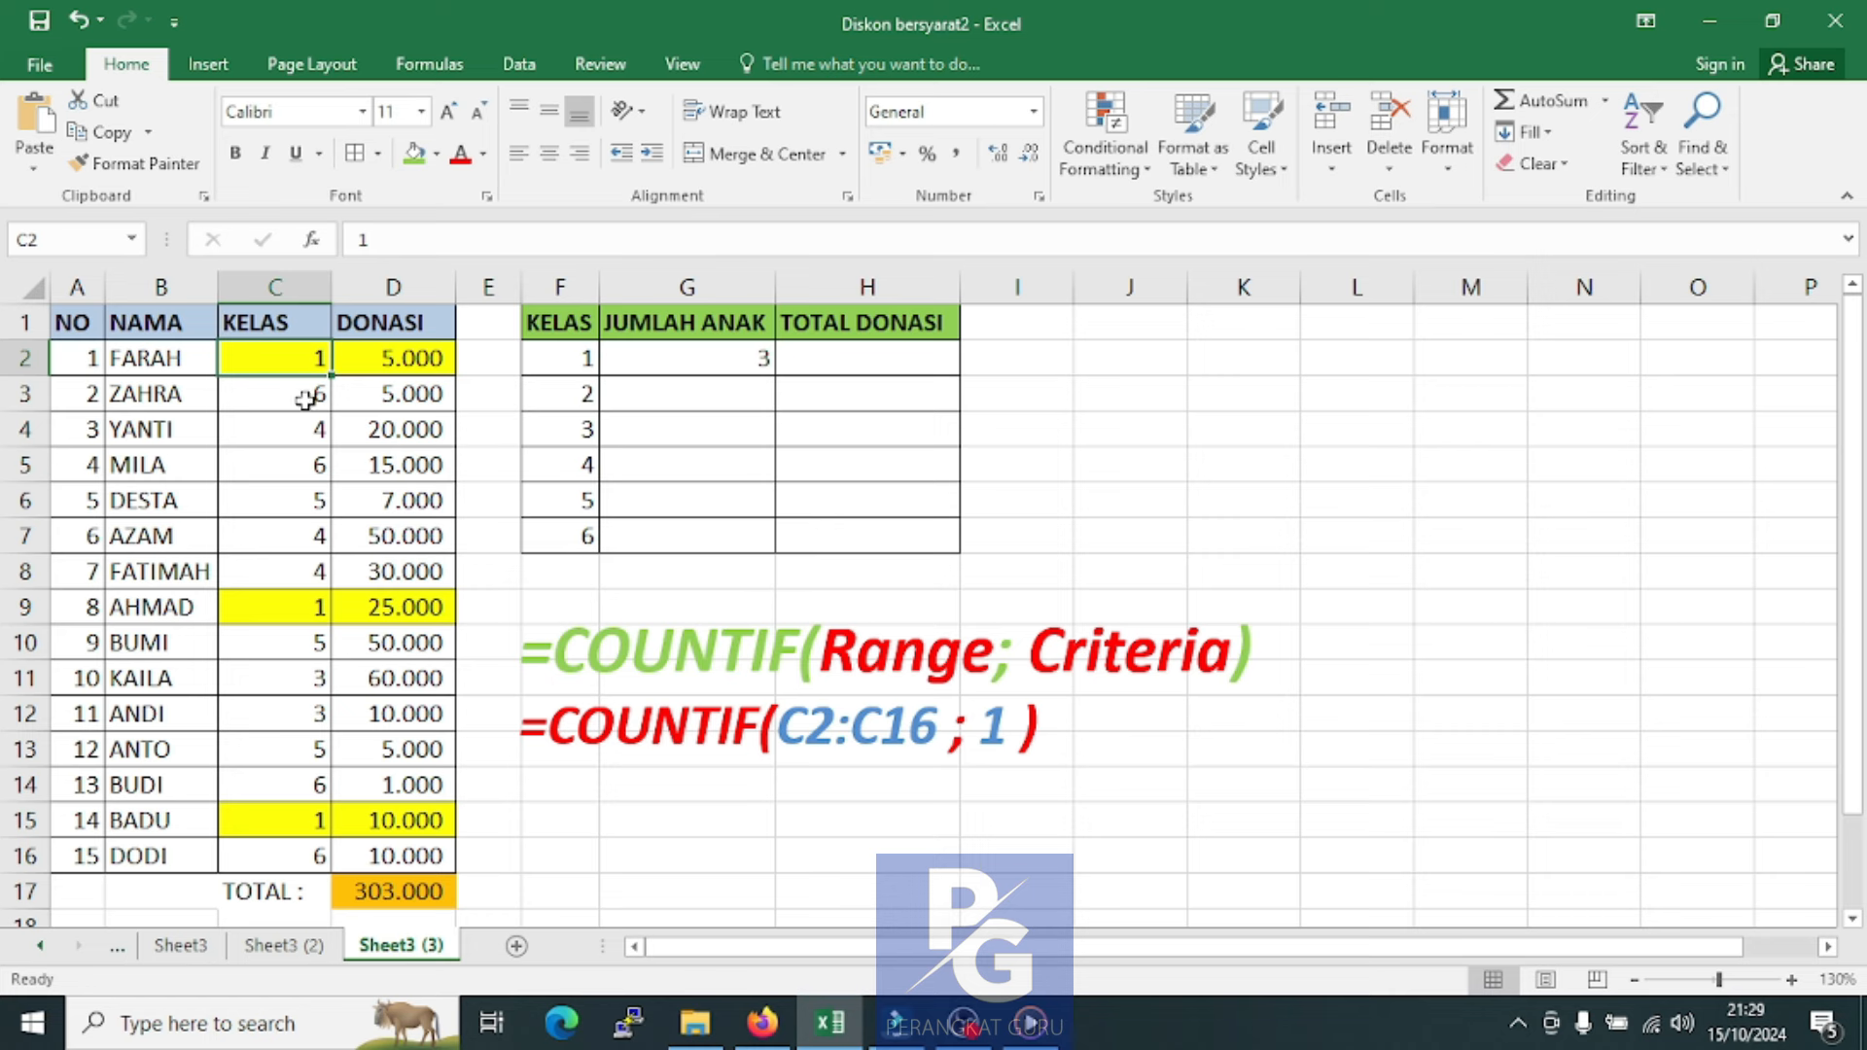
{"action": "type", "text": "2"}
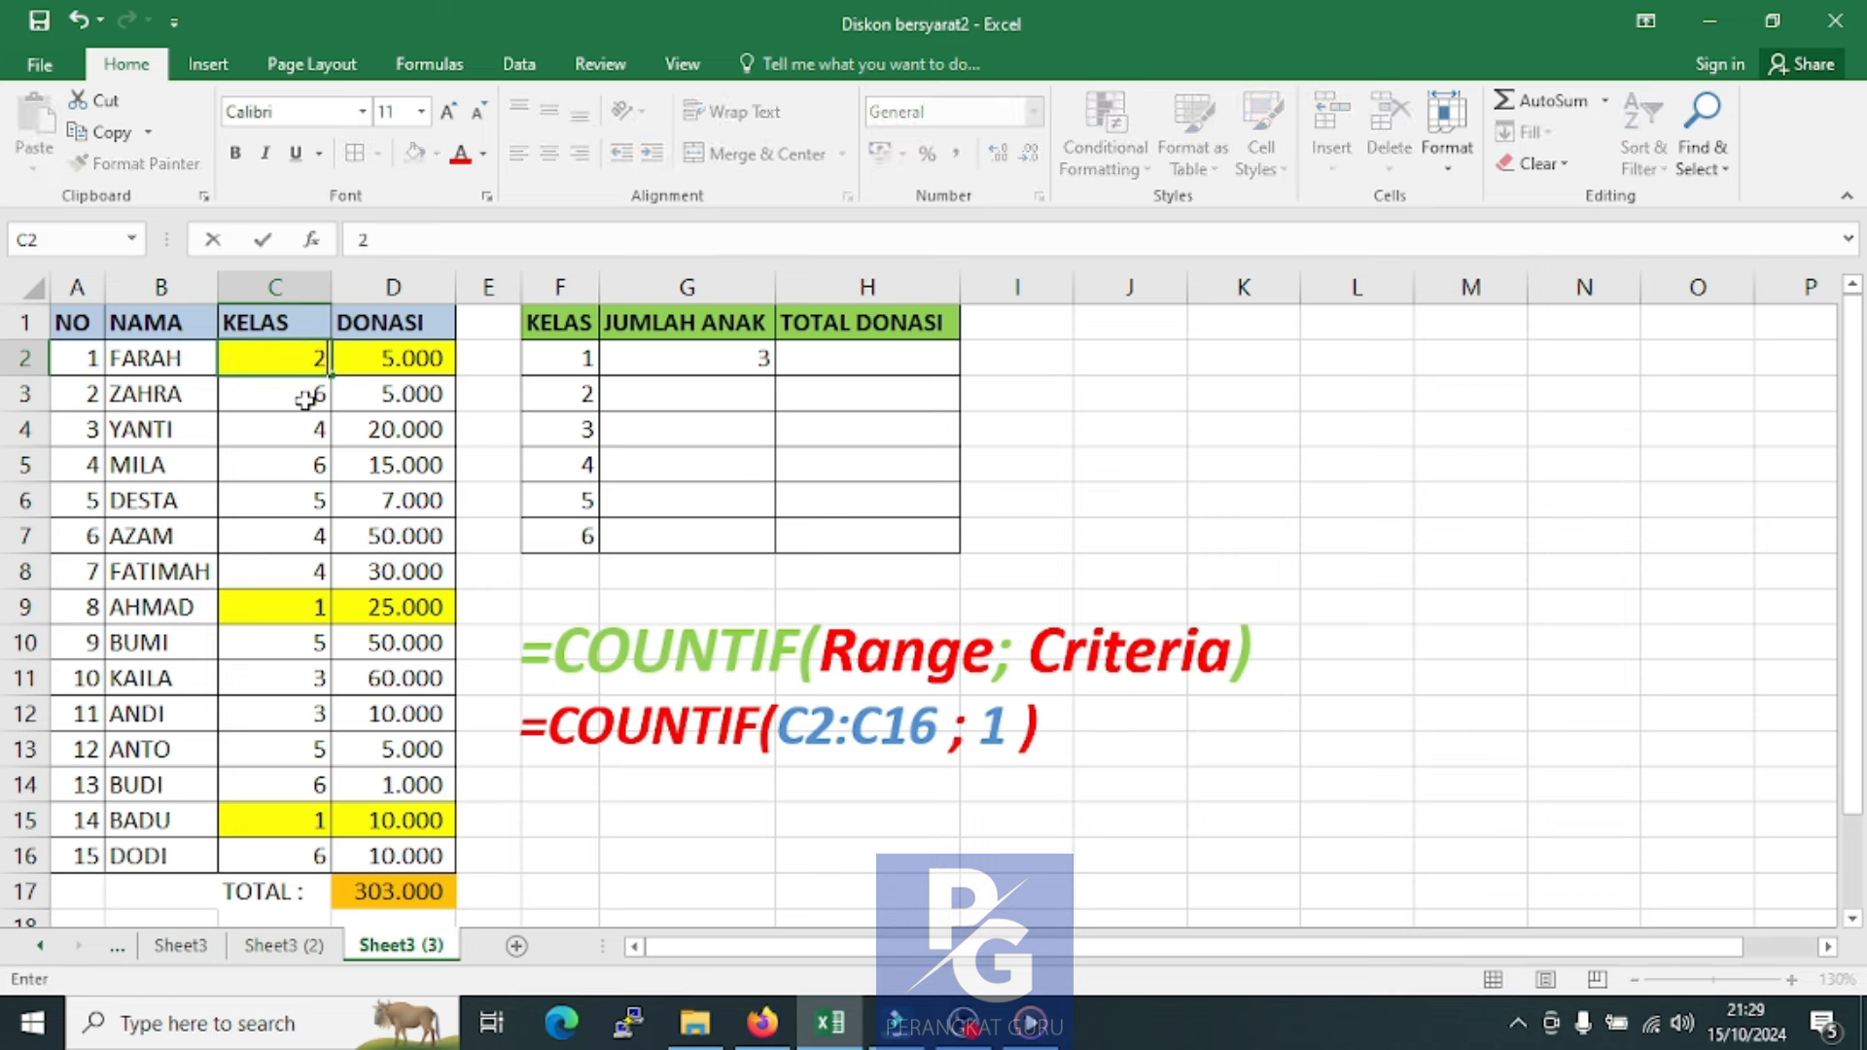
{"action": "key", "text": "Return"}
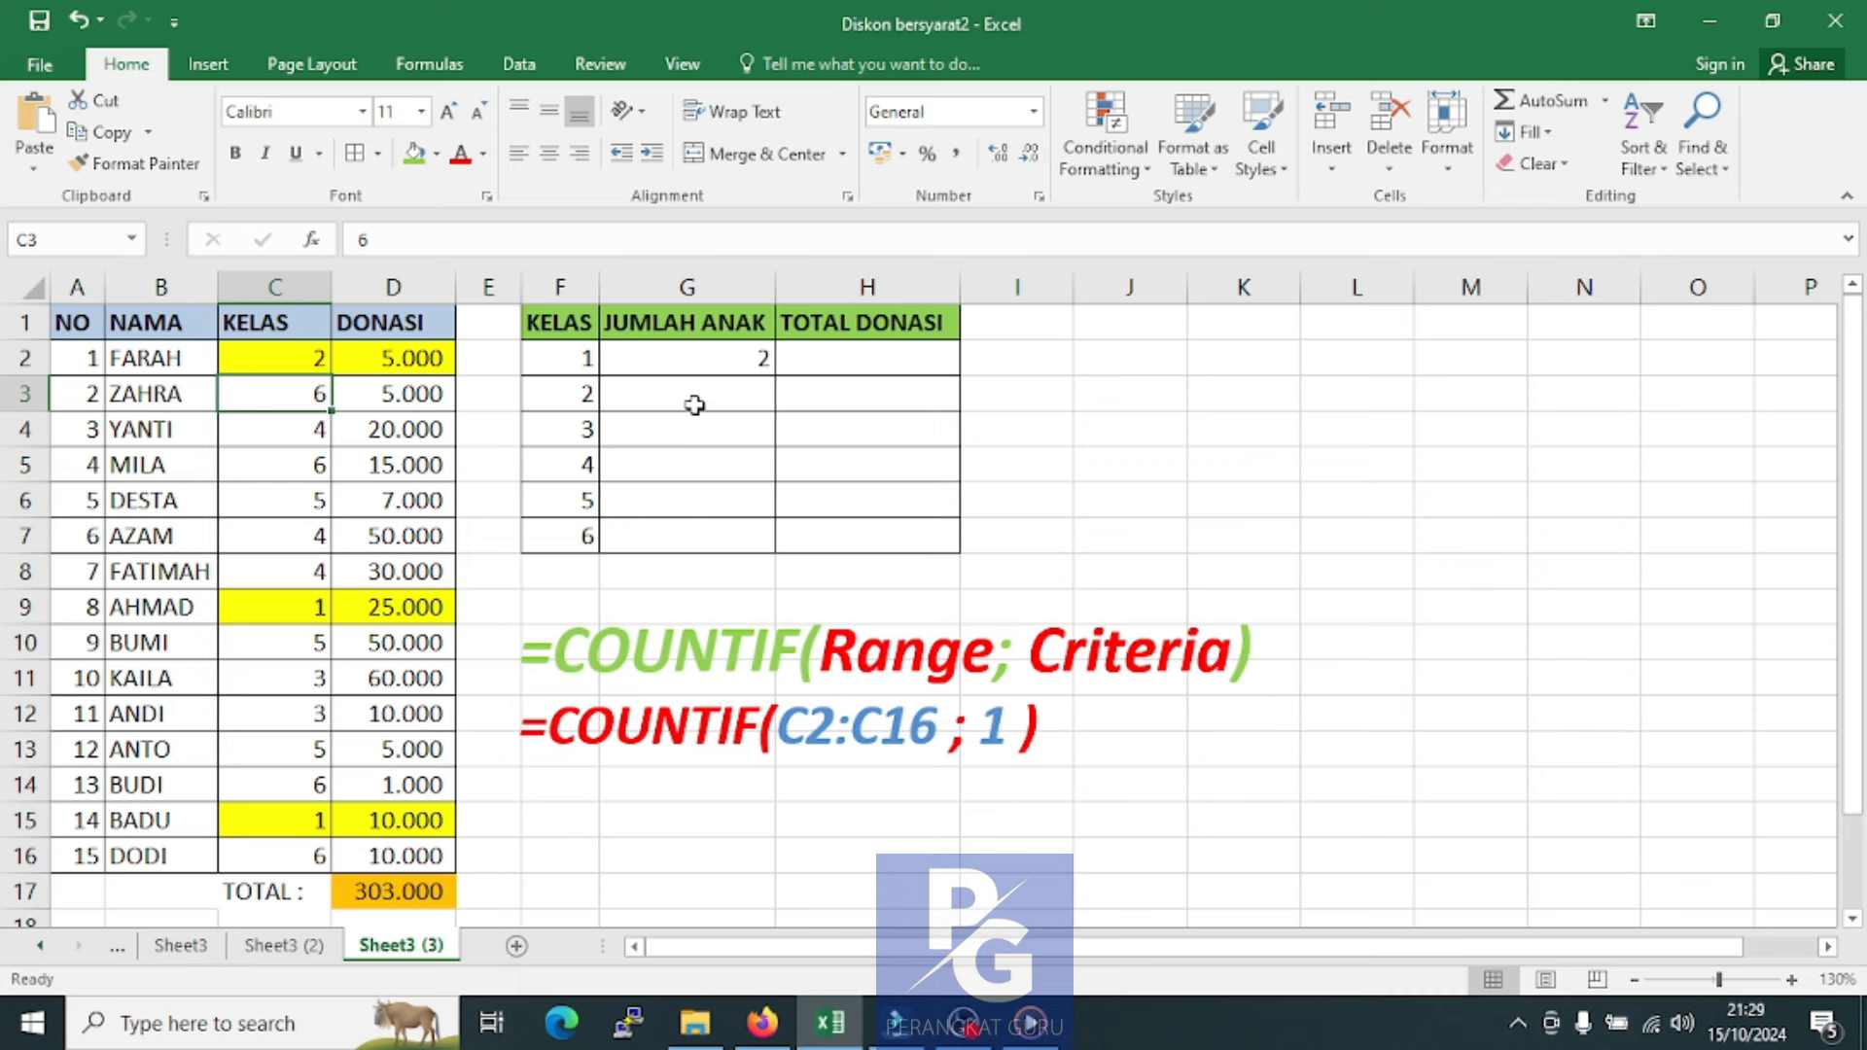
{"action": "left_click", "coordinate": [729, 357]}
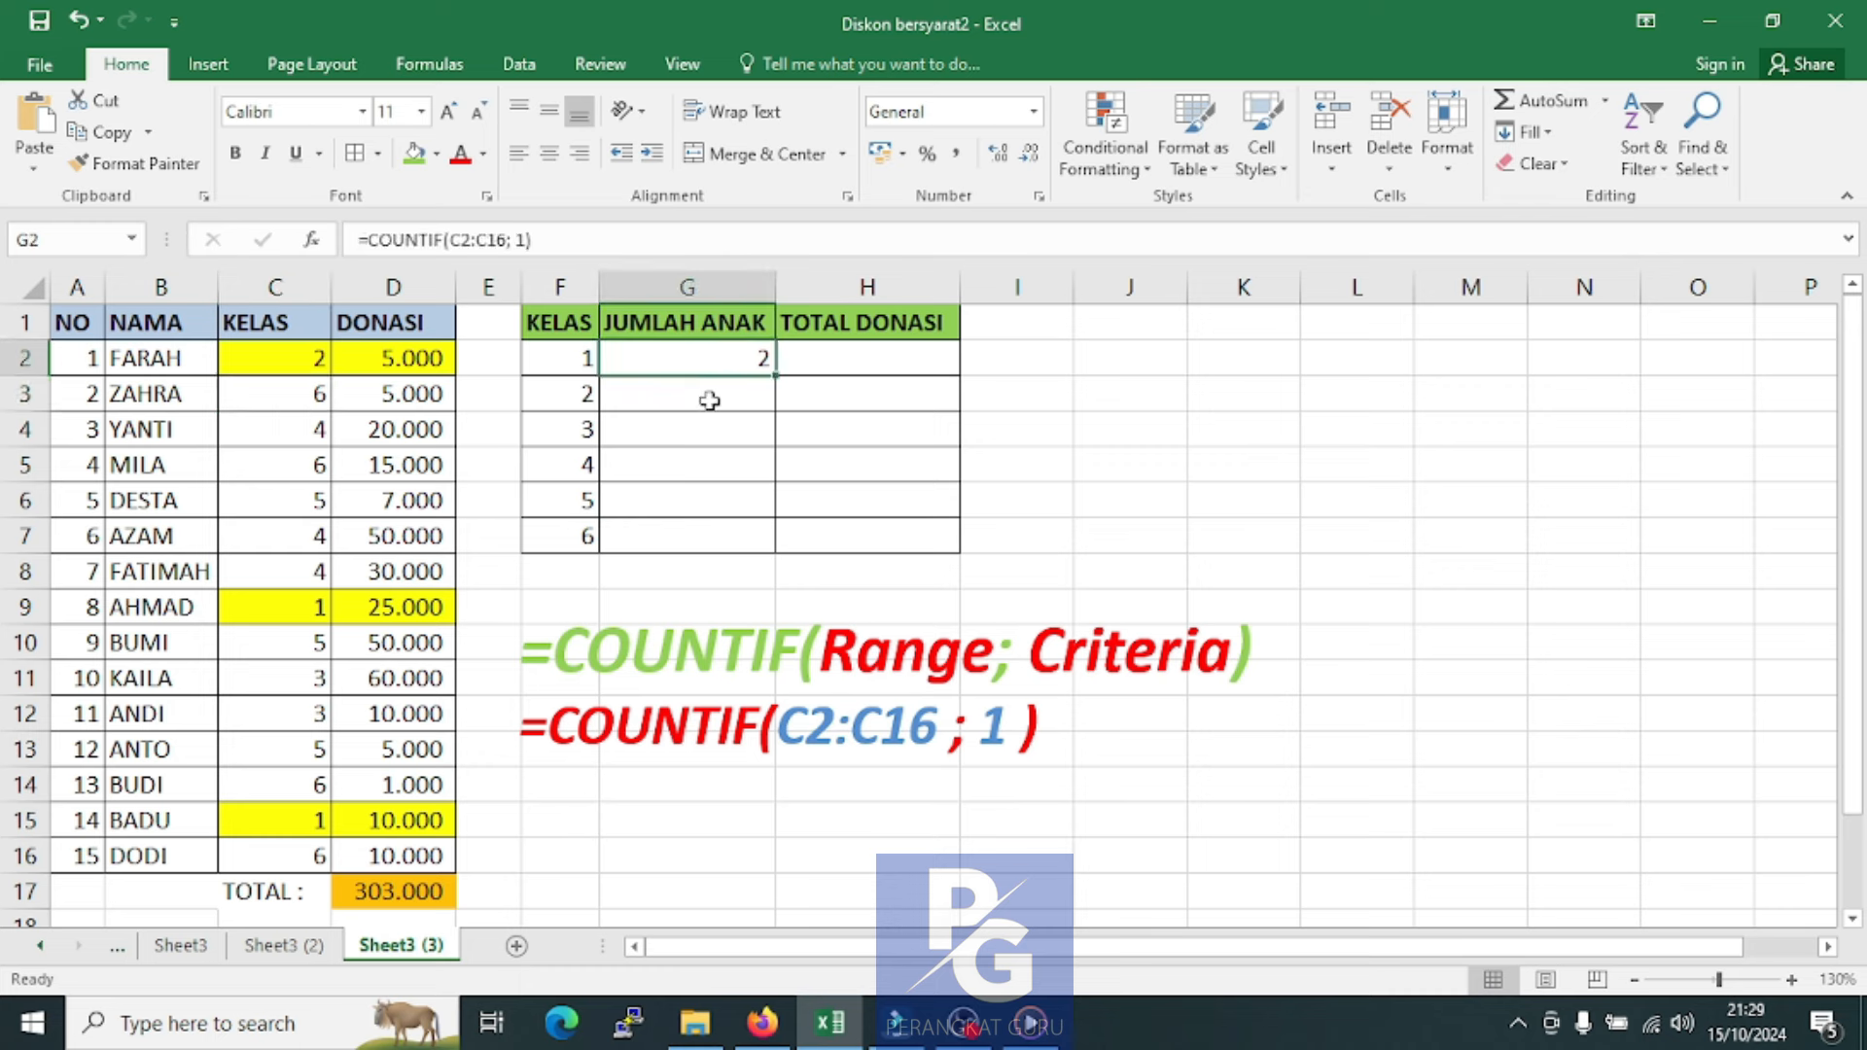
{"action": "left_click", "coordinate": [709, 400]}
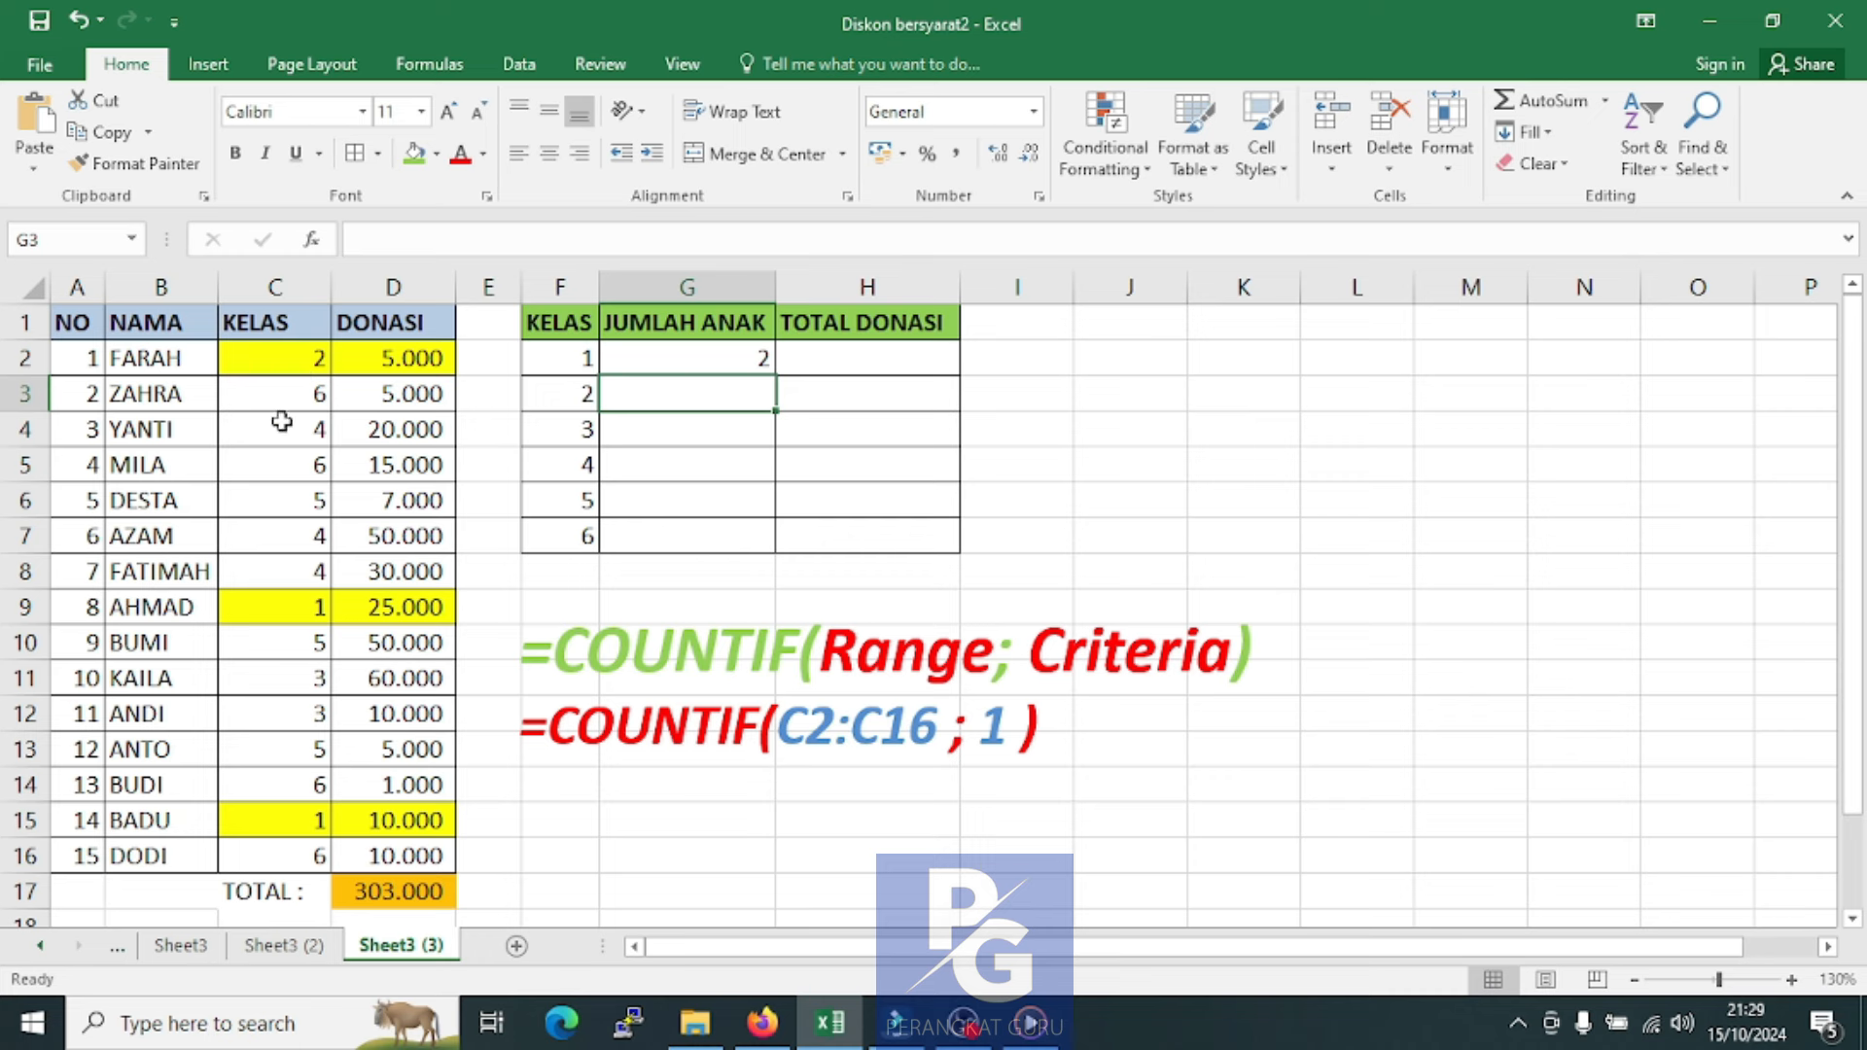
{"action": "left_click", "coordinate": [80, 19]}
{"action": "left_click", "coordinate": [665, 420]}
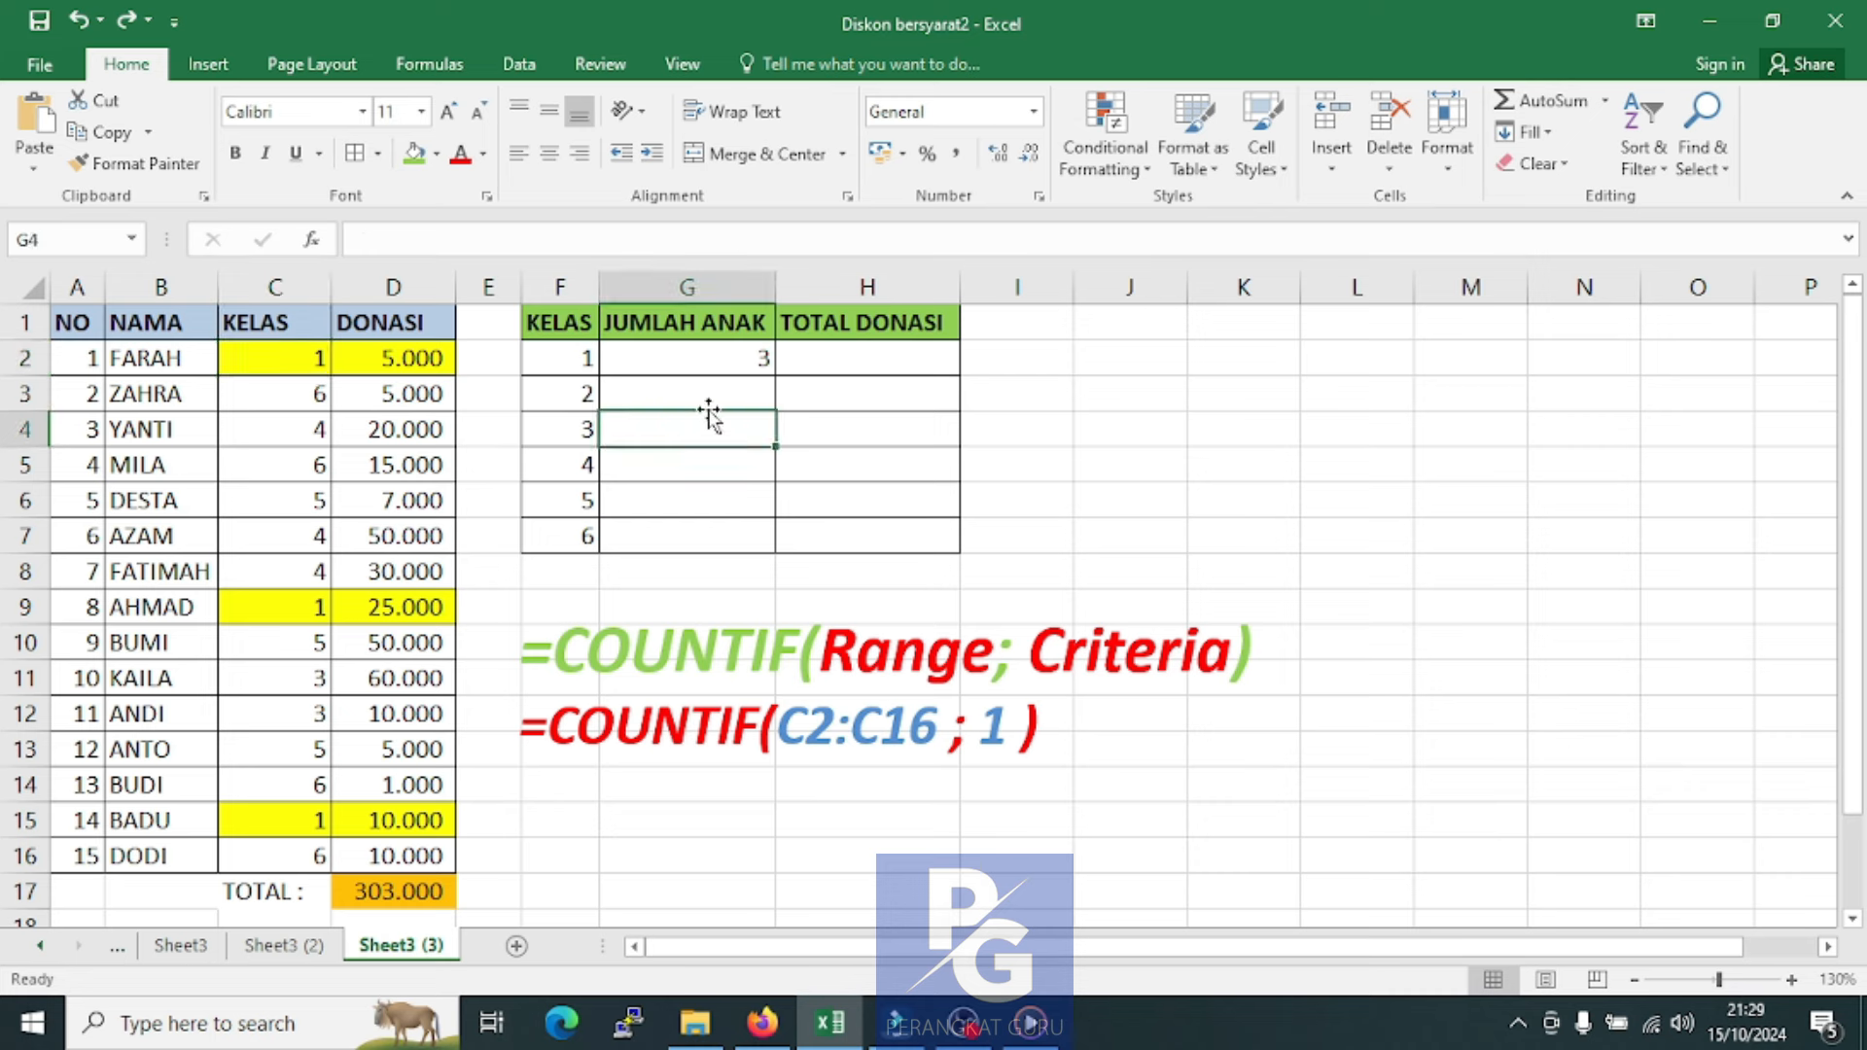
Enter the formula =COUNTIF(C2:C16; 2) in cell G3 to count the children in class 2
{"action": "left_click", "coordinate": [721, 386]}
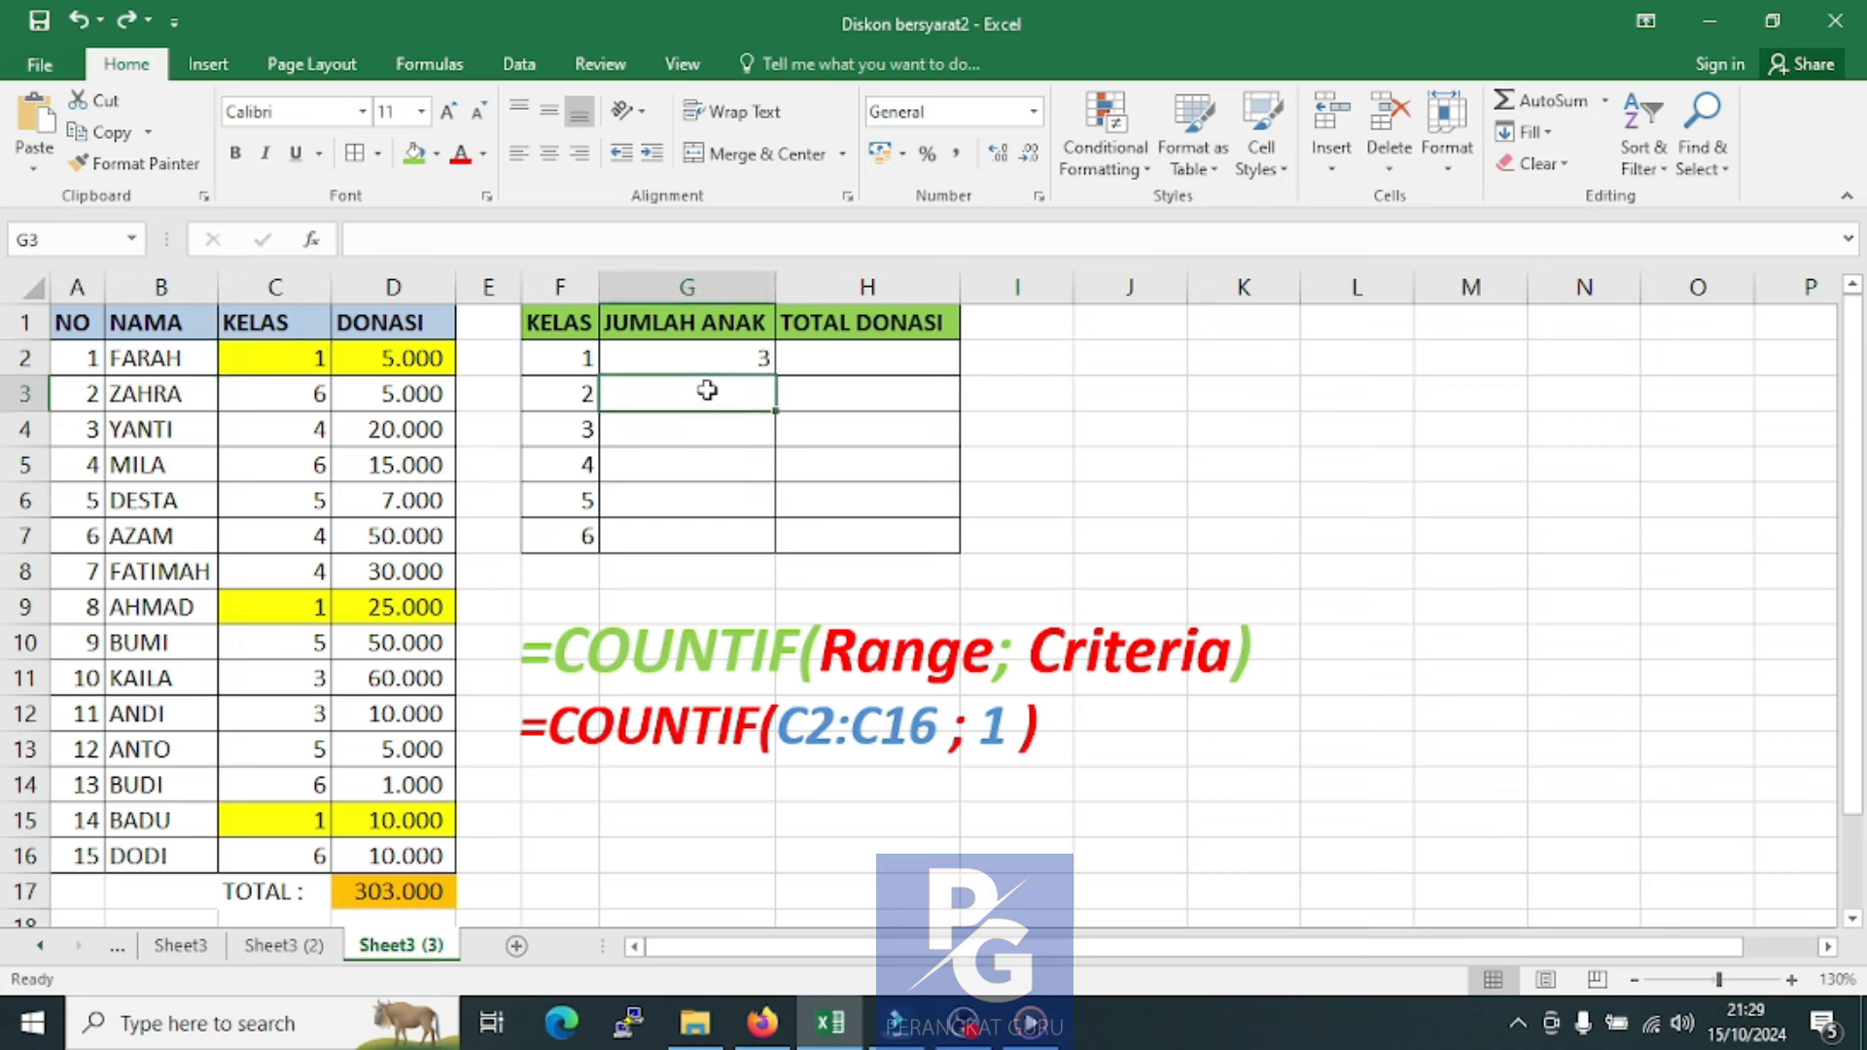
{"action": "left_click", "coordinate": [707, 429]}
{"action": "left_click", "coordinate": [720, 393]}
{"action": "type", "text": "=COUNT"}
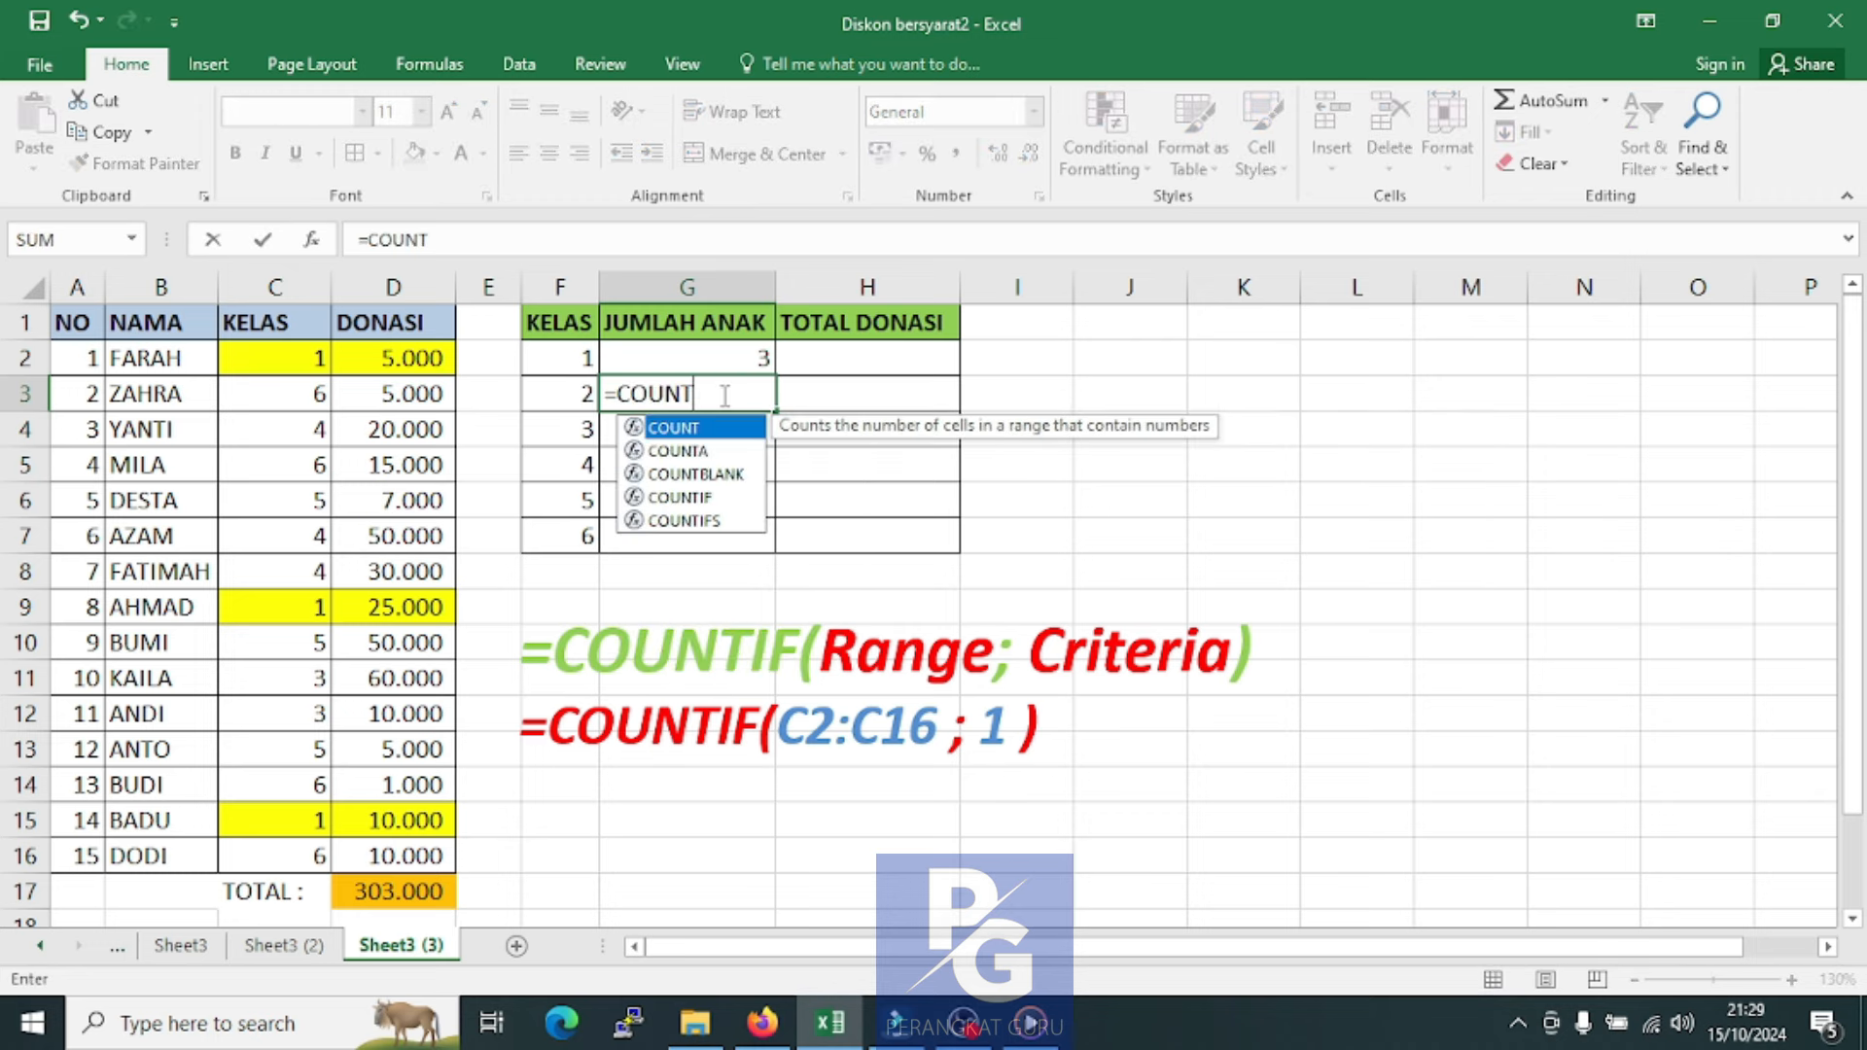
{"action": "type", "text": "IF"}
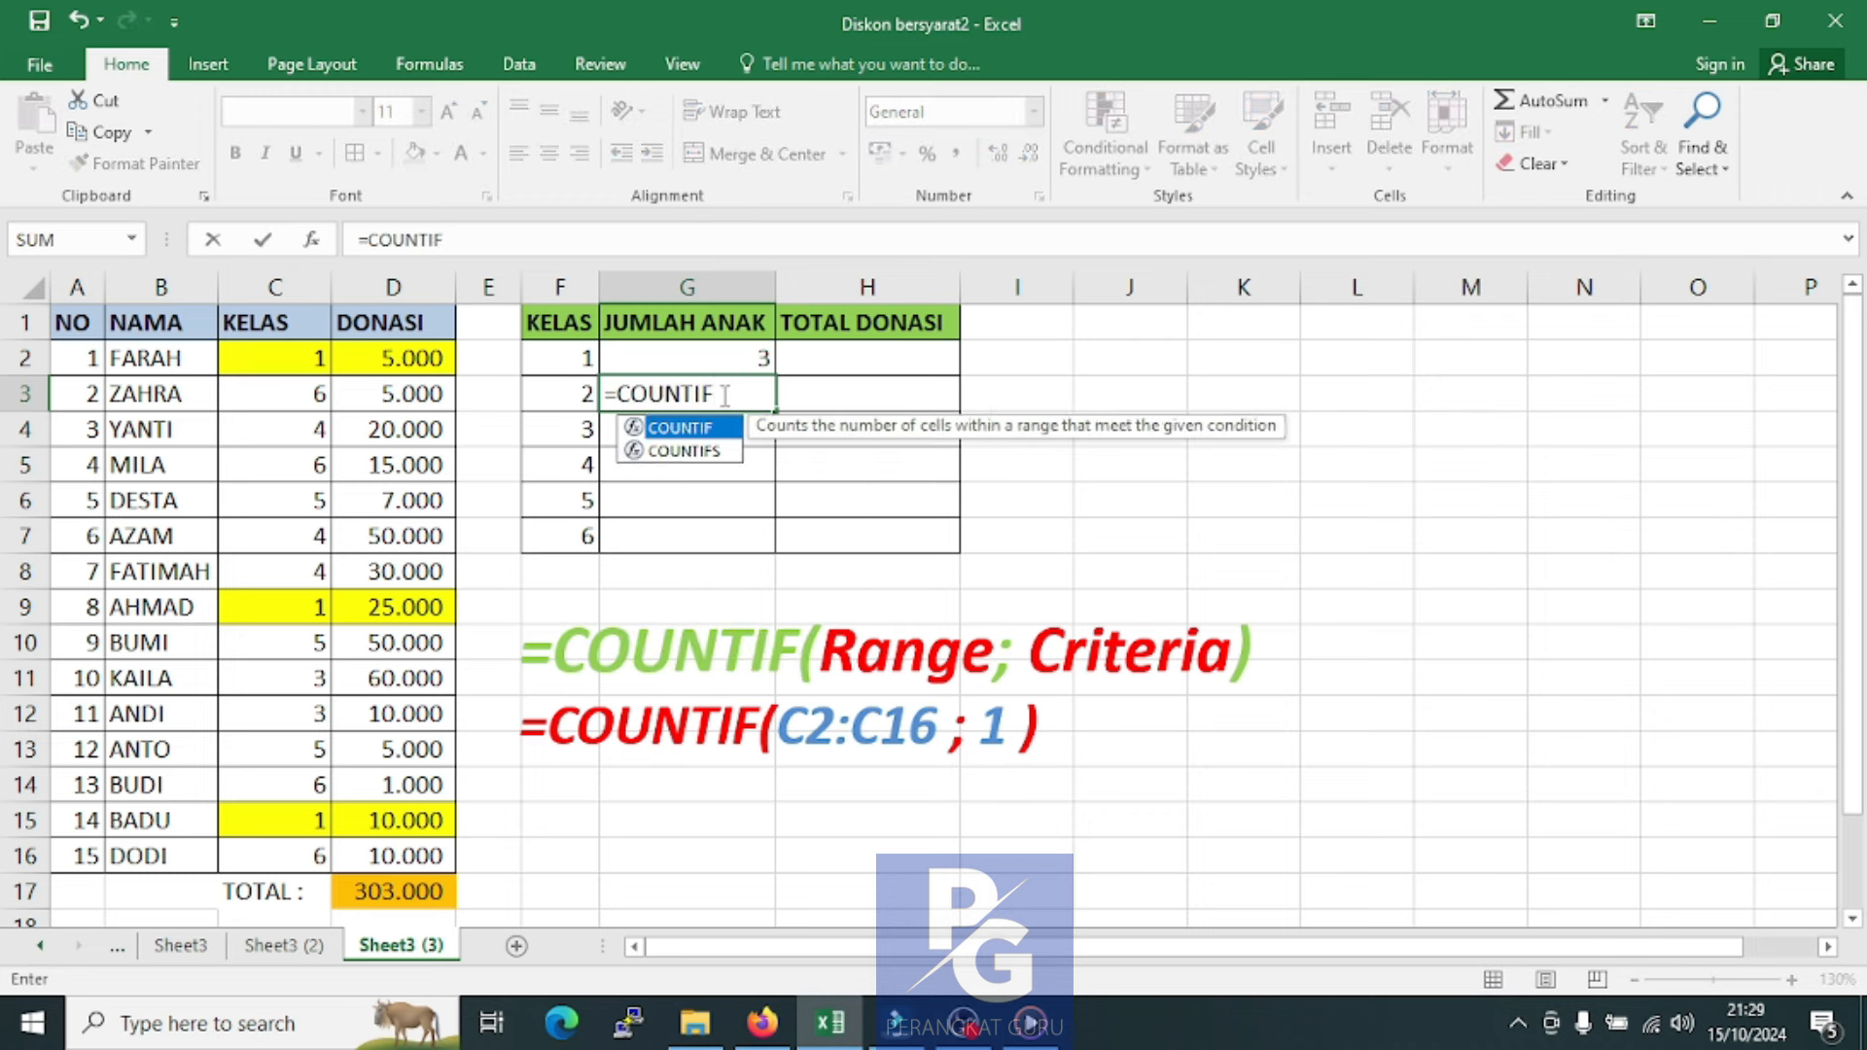
{"action": "type", "text": "("}
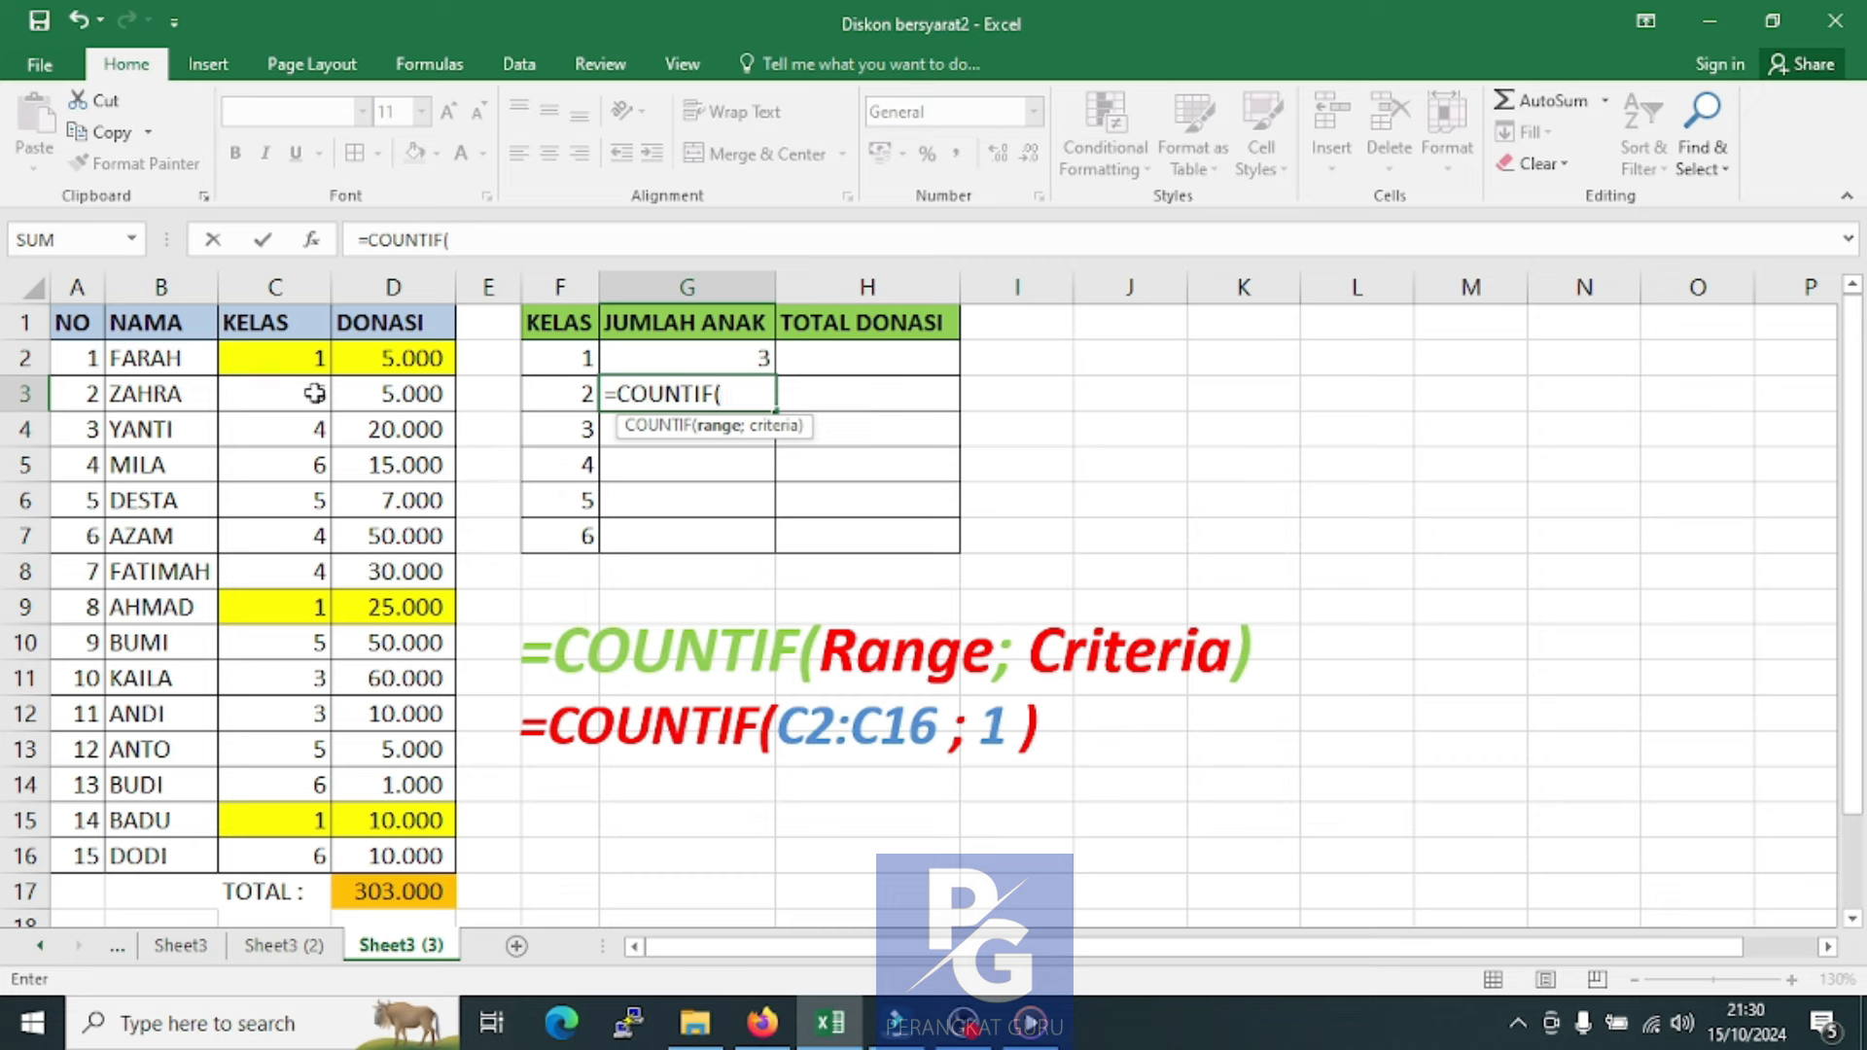
{"action": "left_click_drag", "start_coordinate": [287, 366], "coordinate": [282, 873]}
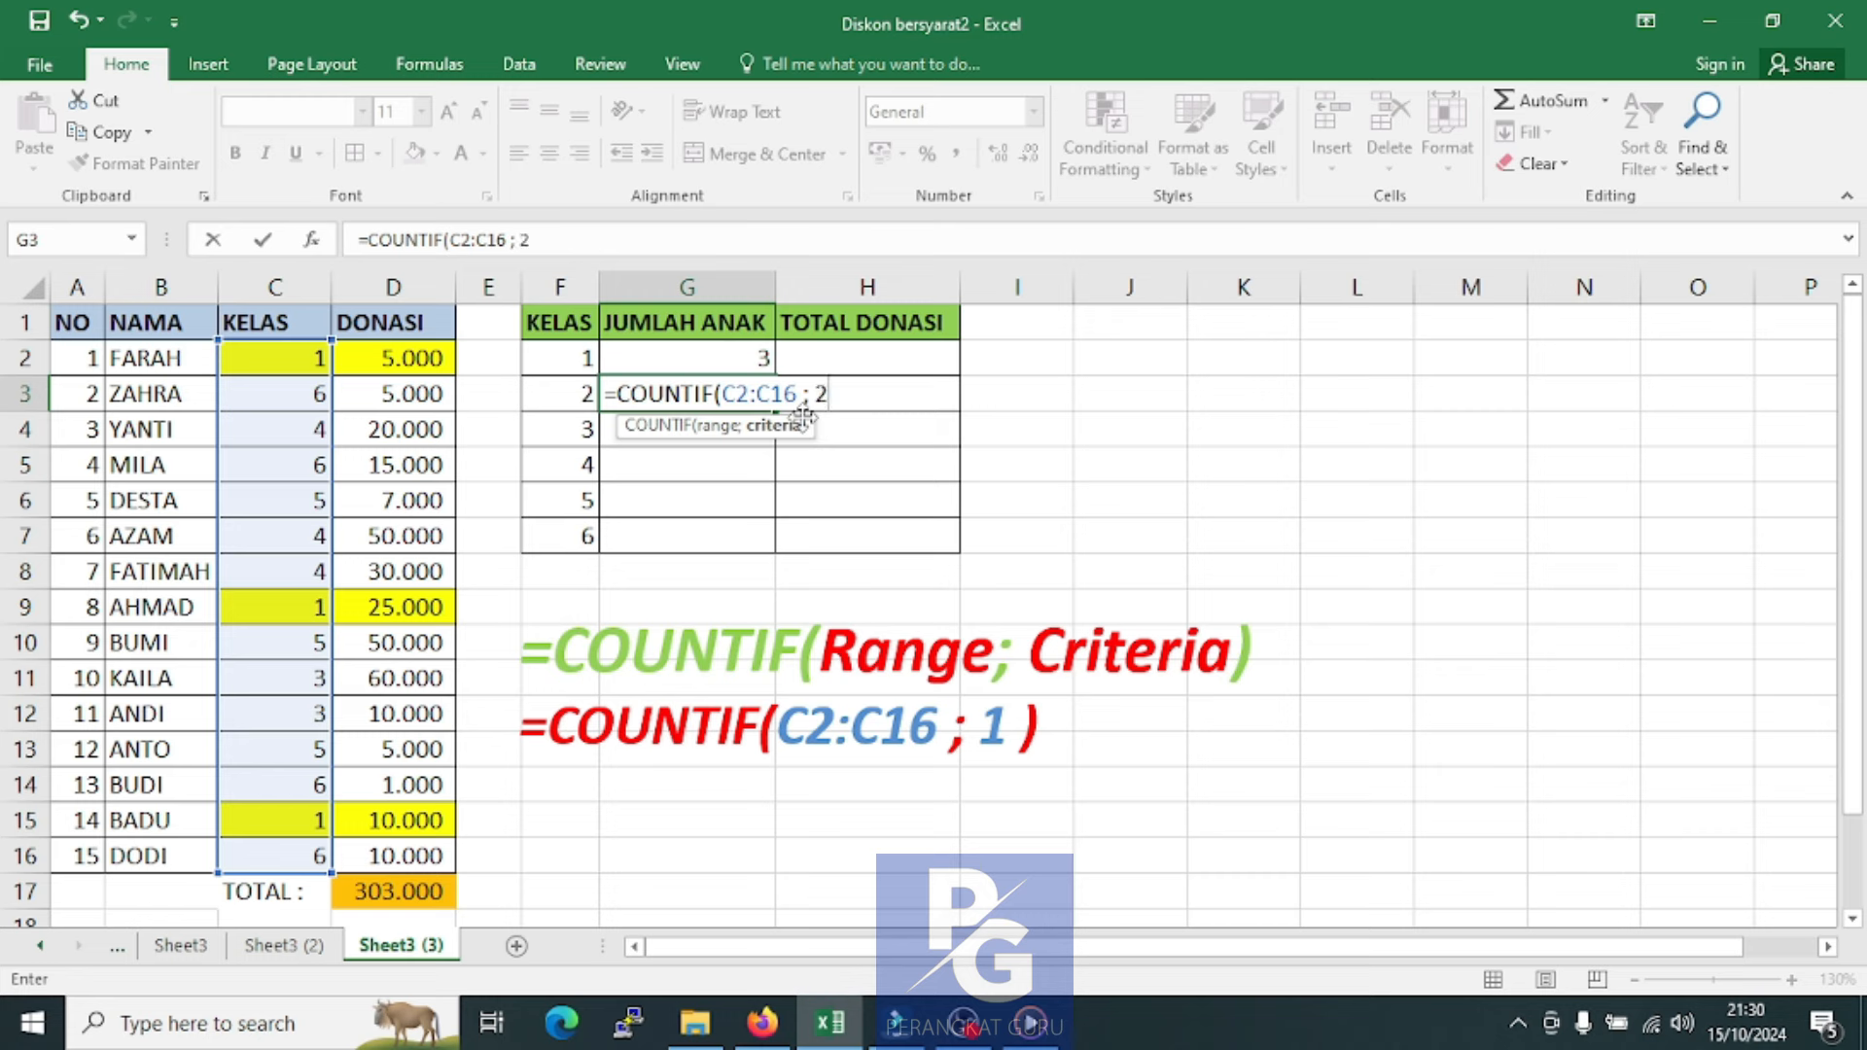
{"action": "type", "text": "; 2)"}
{"action": "key", "text": "Return"}
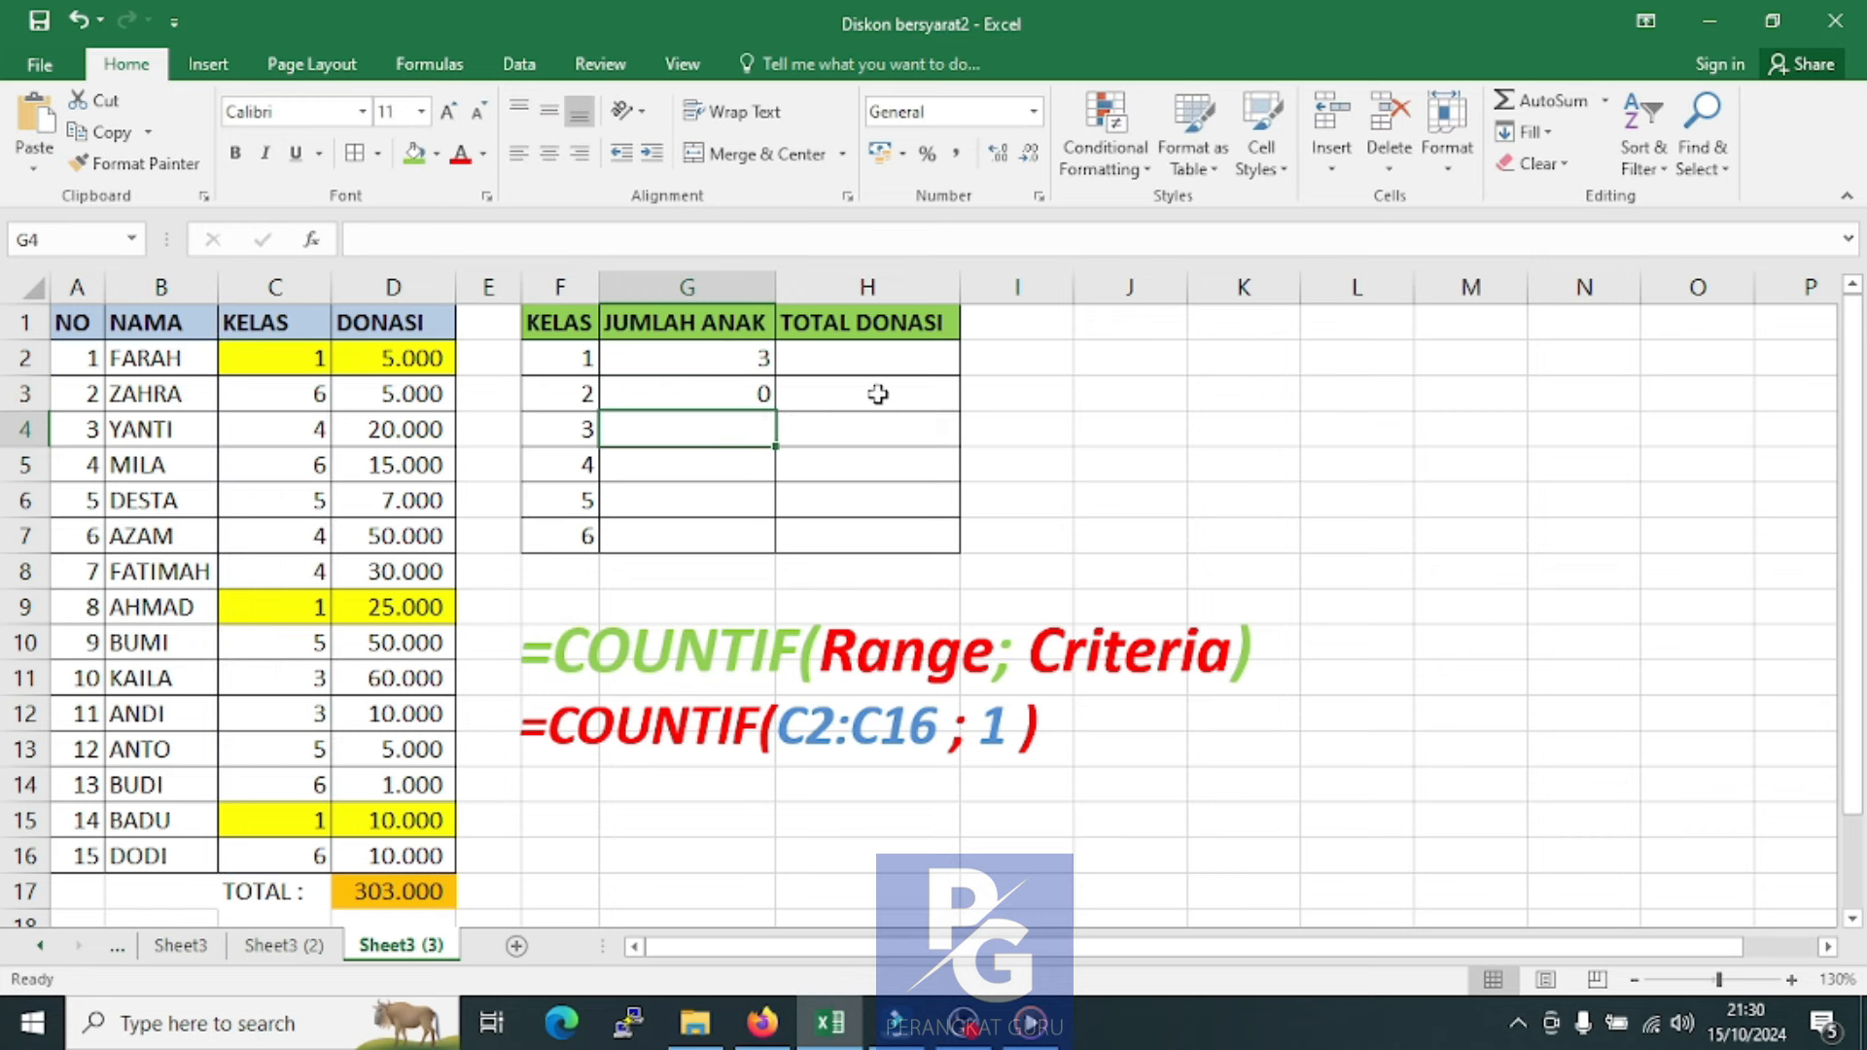
Change the class in C5 to 2 and check the COUNTIF result in G3
{"action": "left_click", "coordinate": [724, 389]}
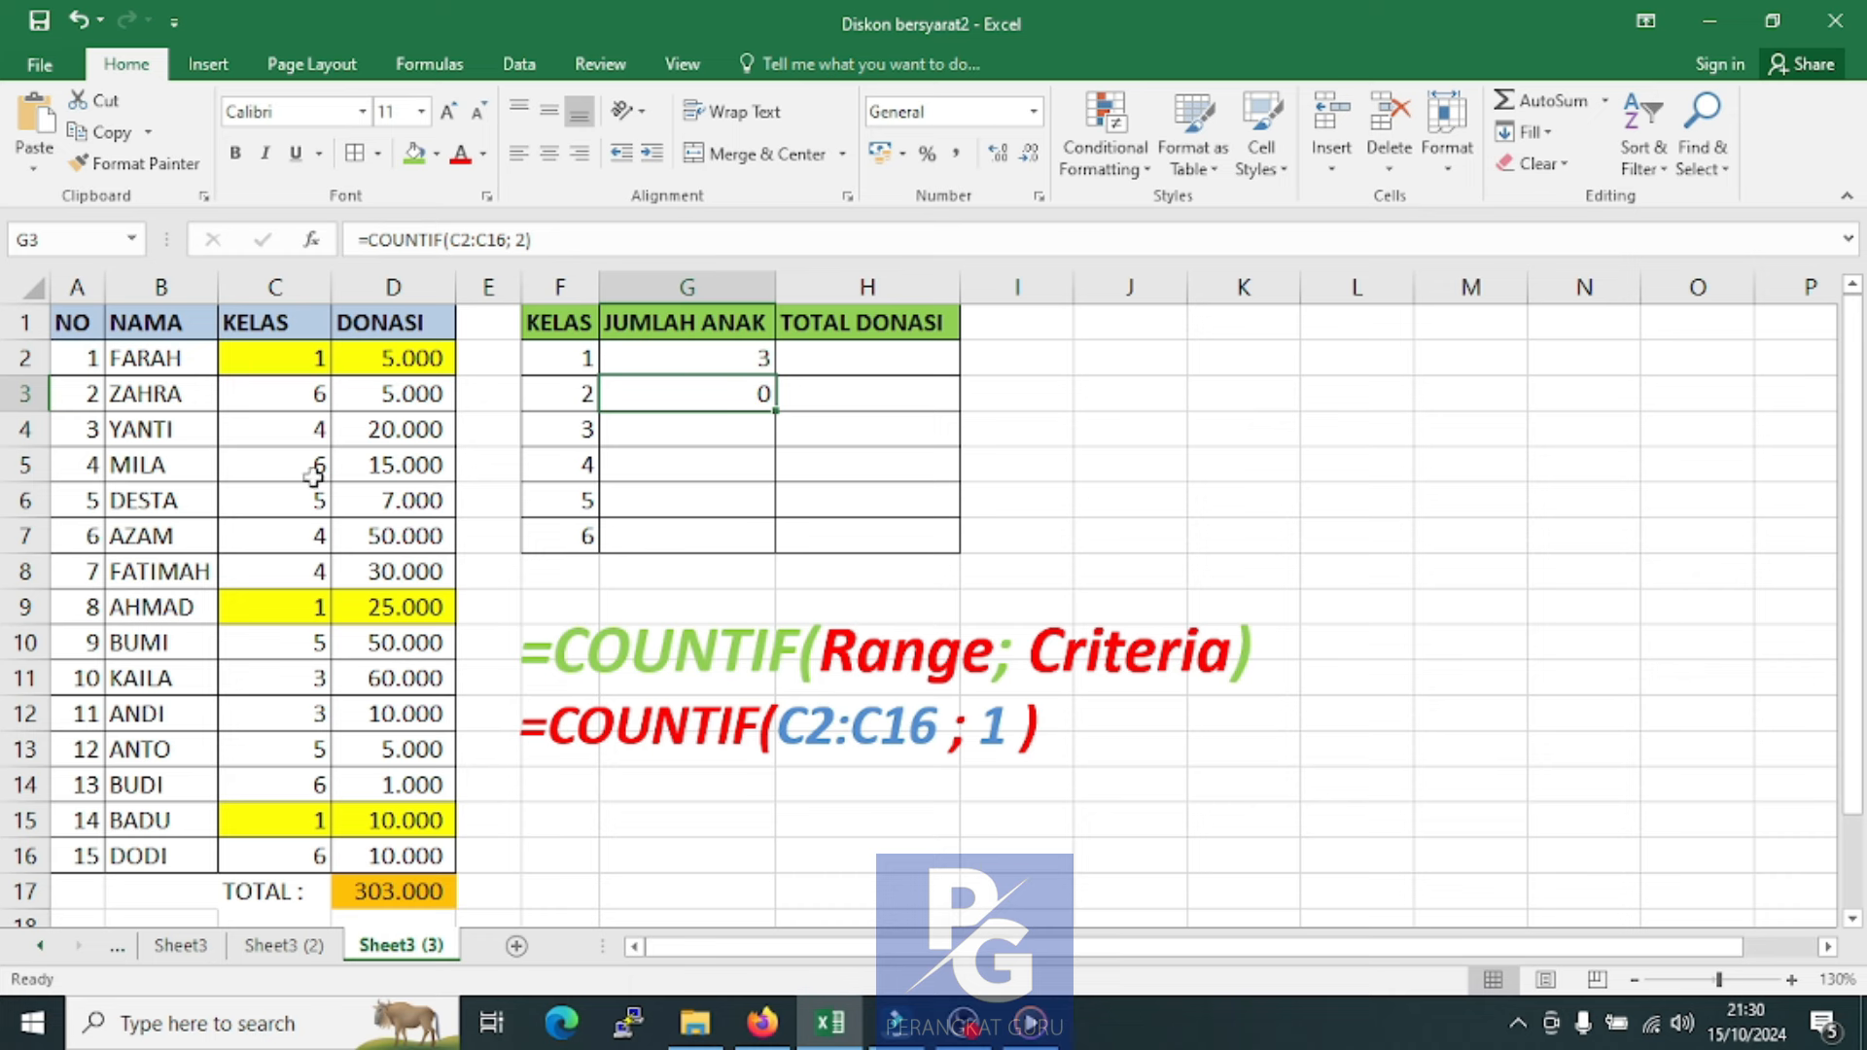
{"action": "left_click", "coordinate": [304, 434]}
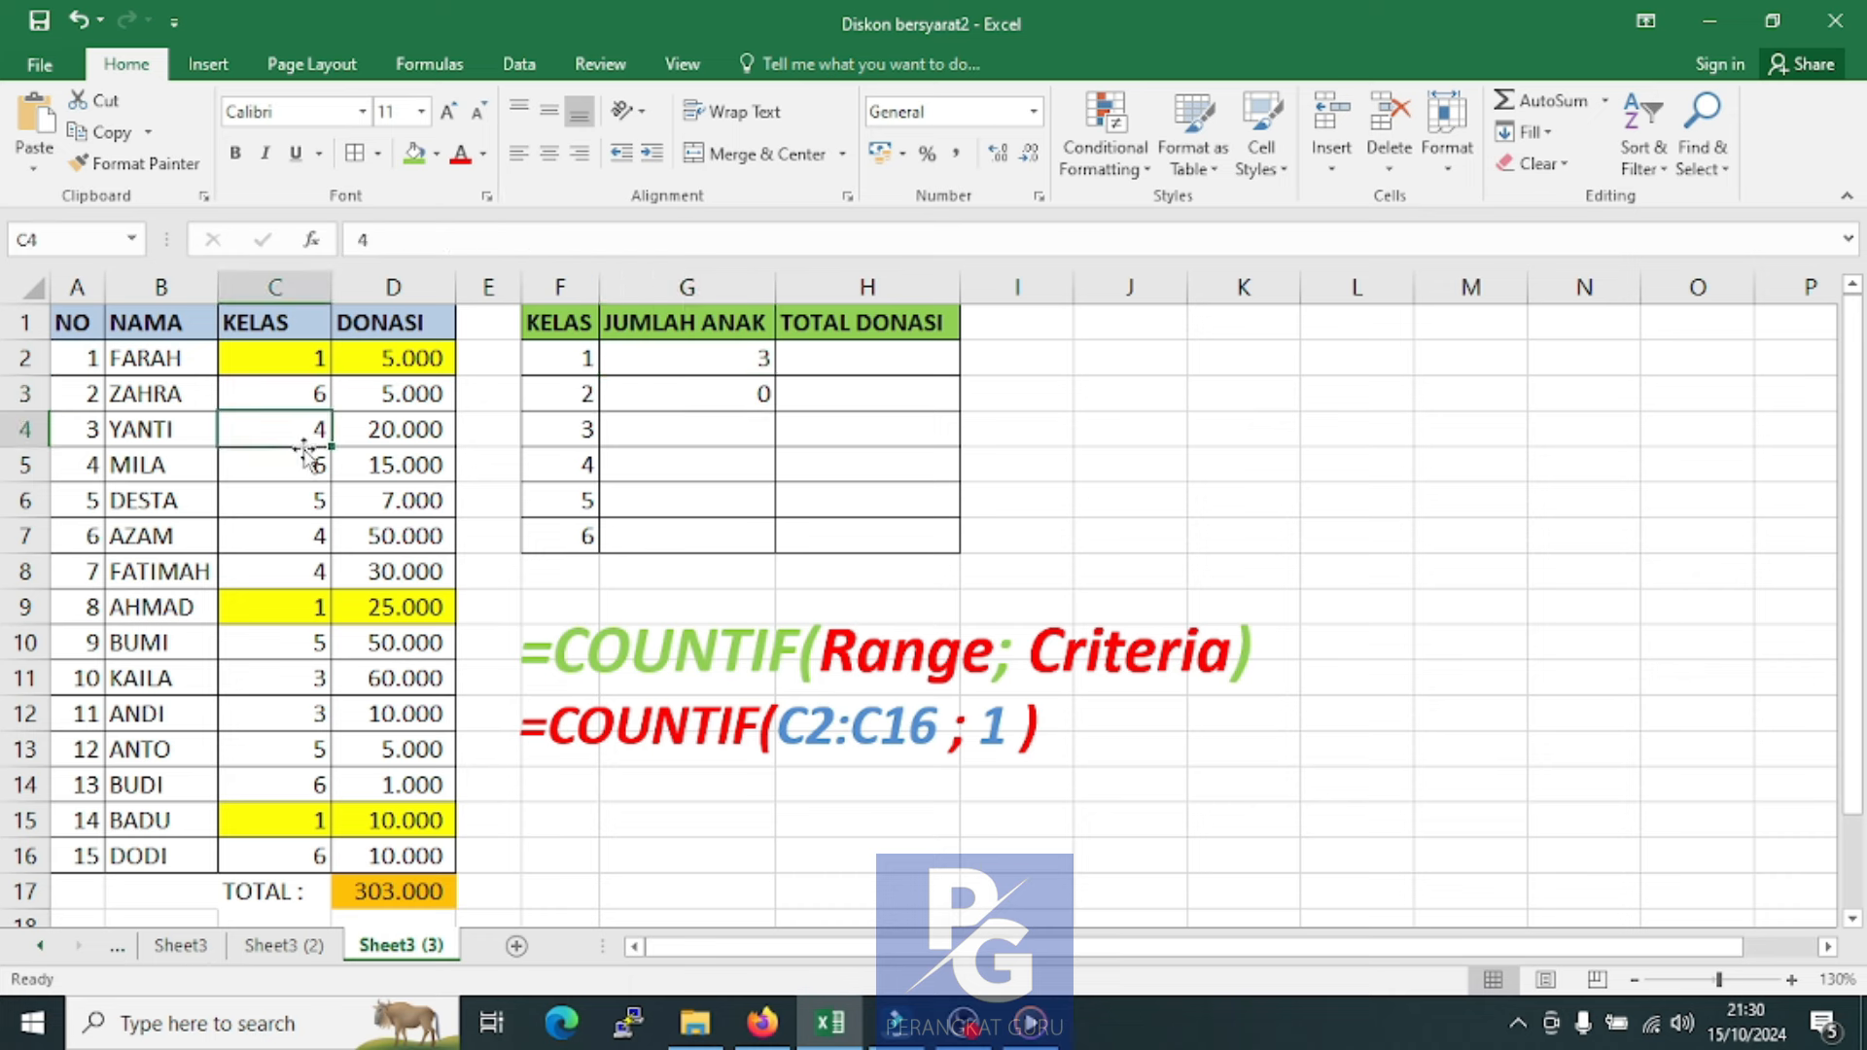
{"action": "left_click", "coordinate": [302, 471]}
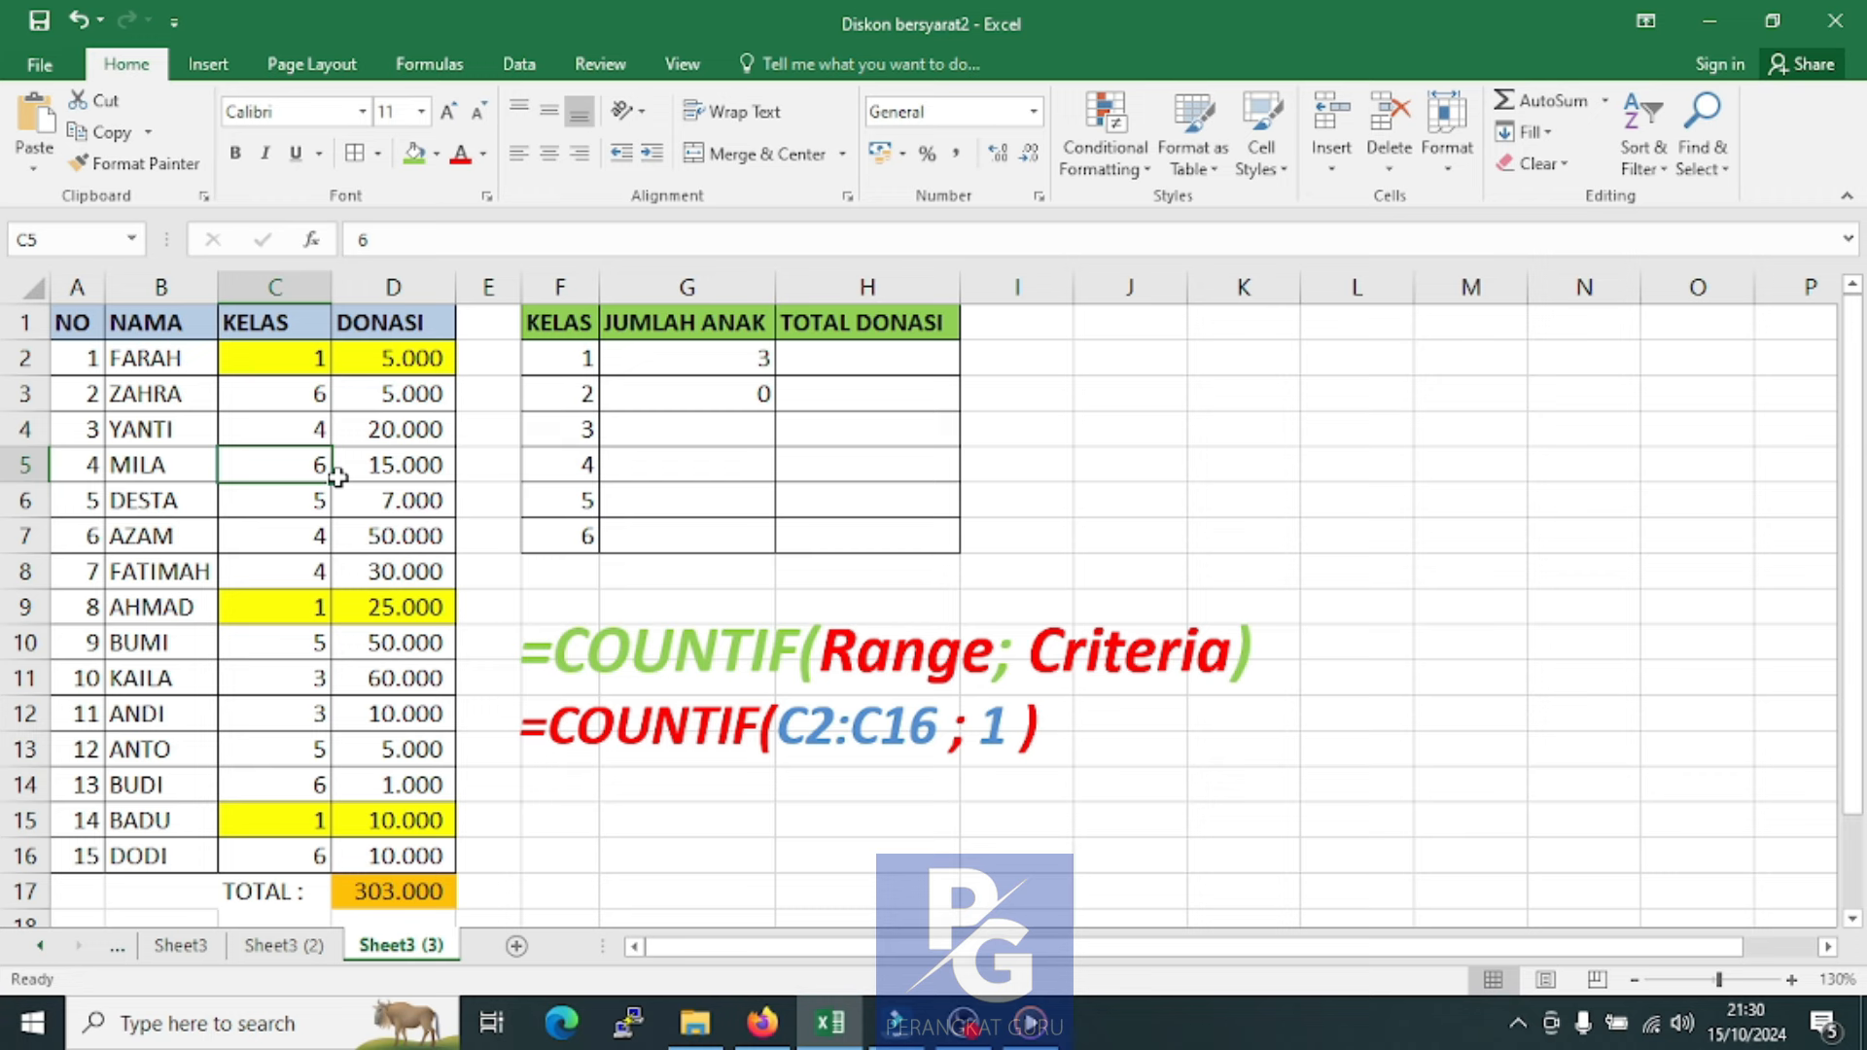
{"action": "type", "text": "2"}
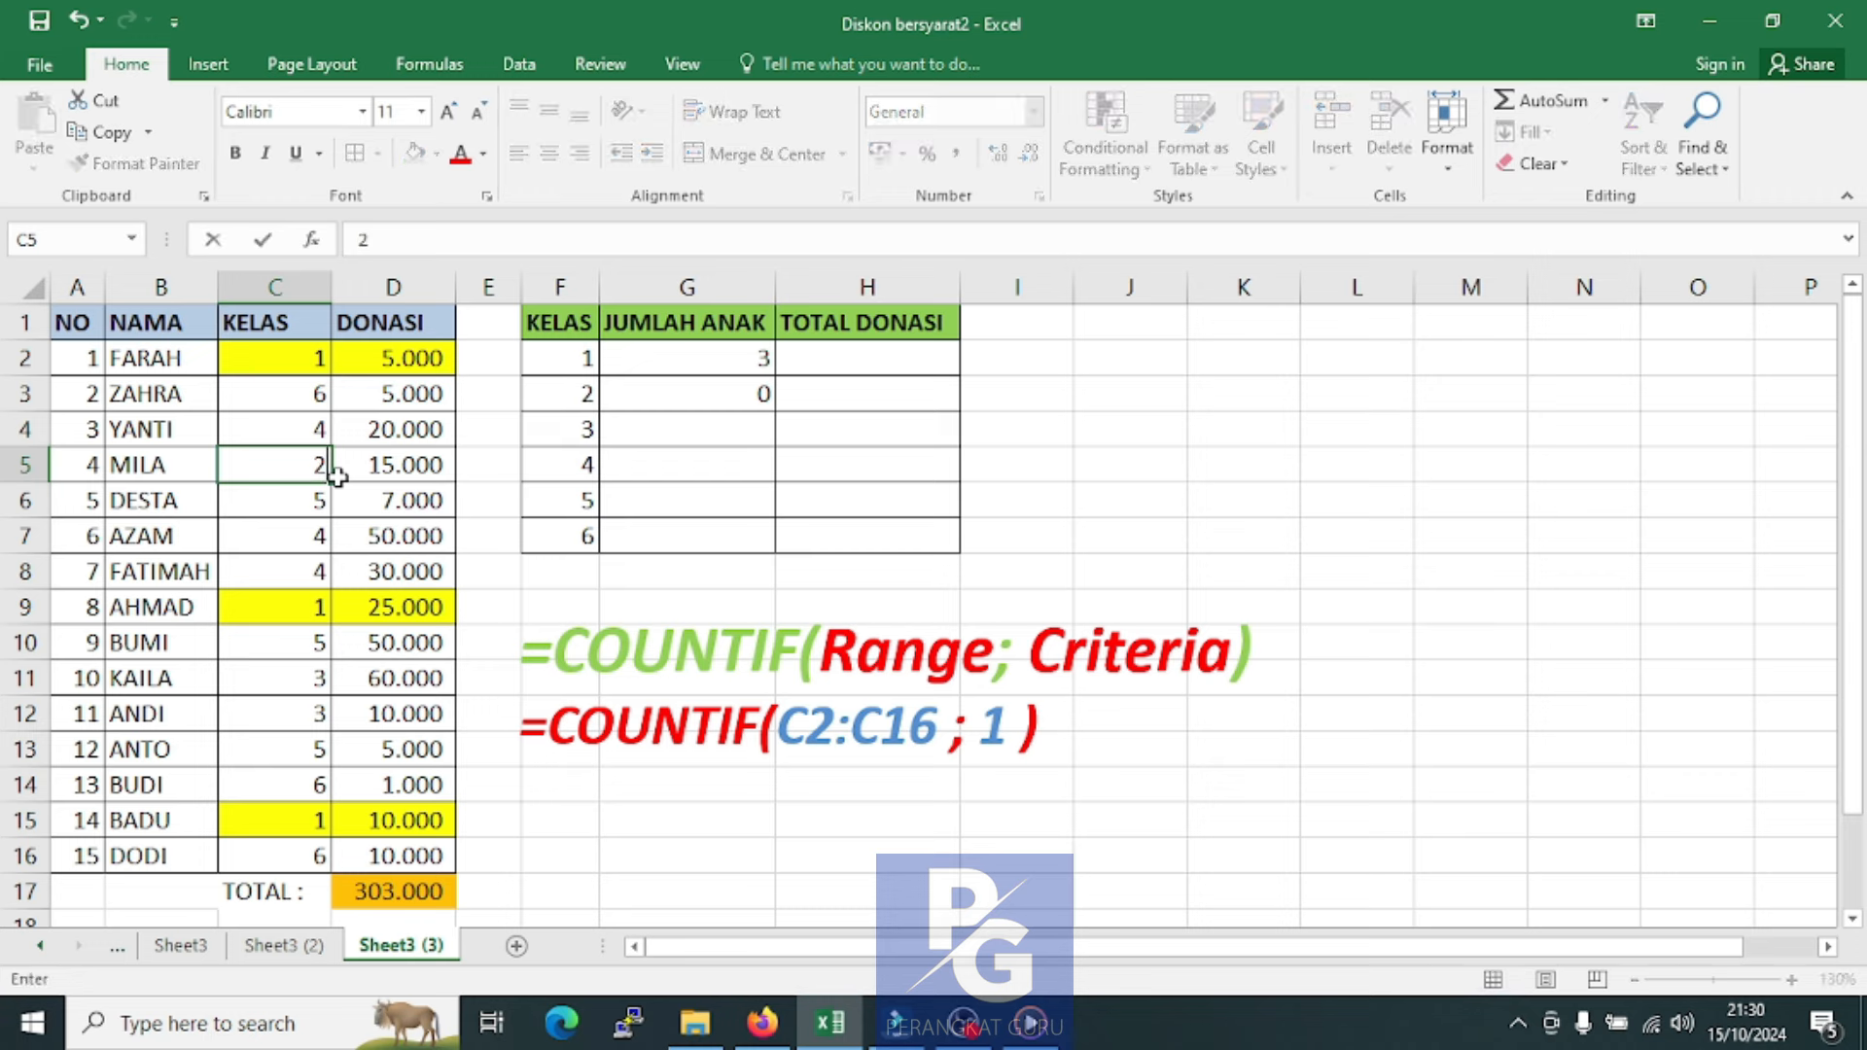
{"action": "key", "text": "Return"}
{"action": "left_click", "coordinate": [730, 398]}
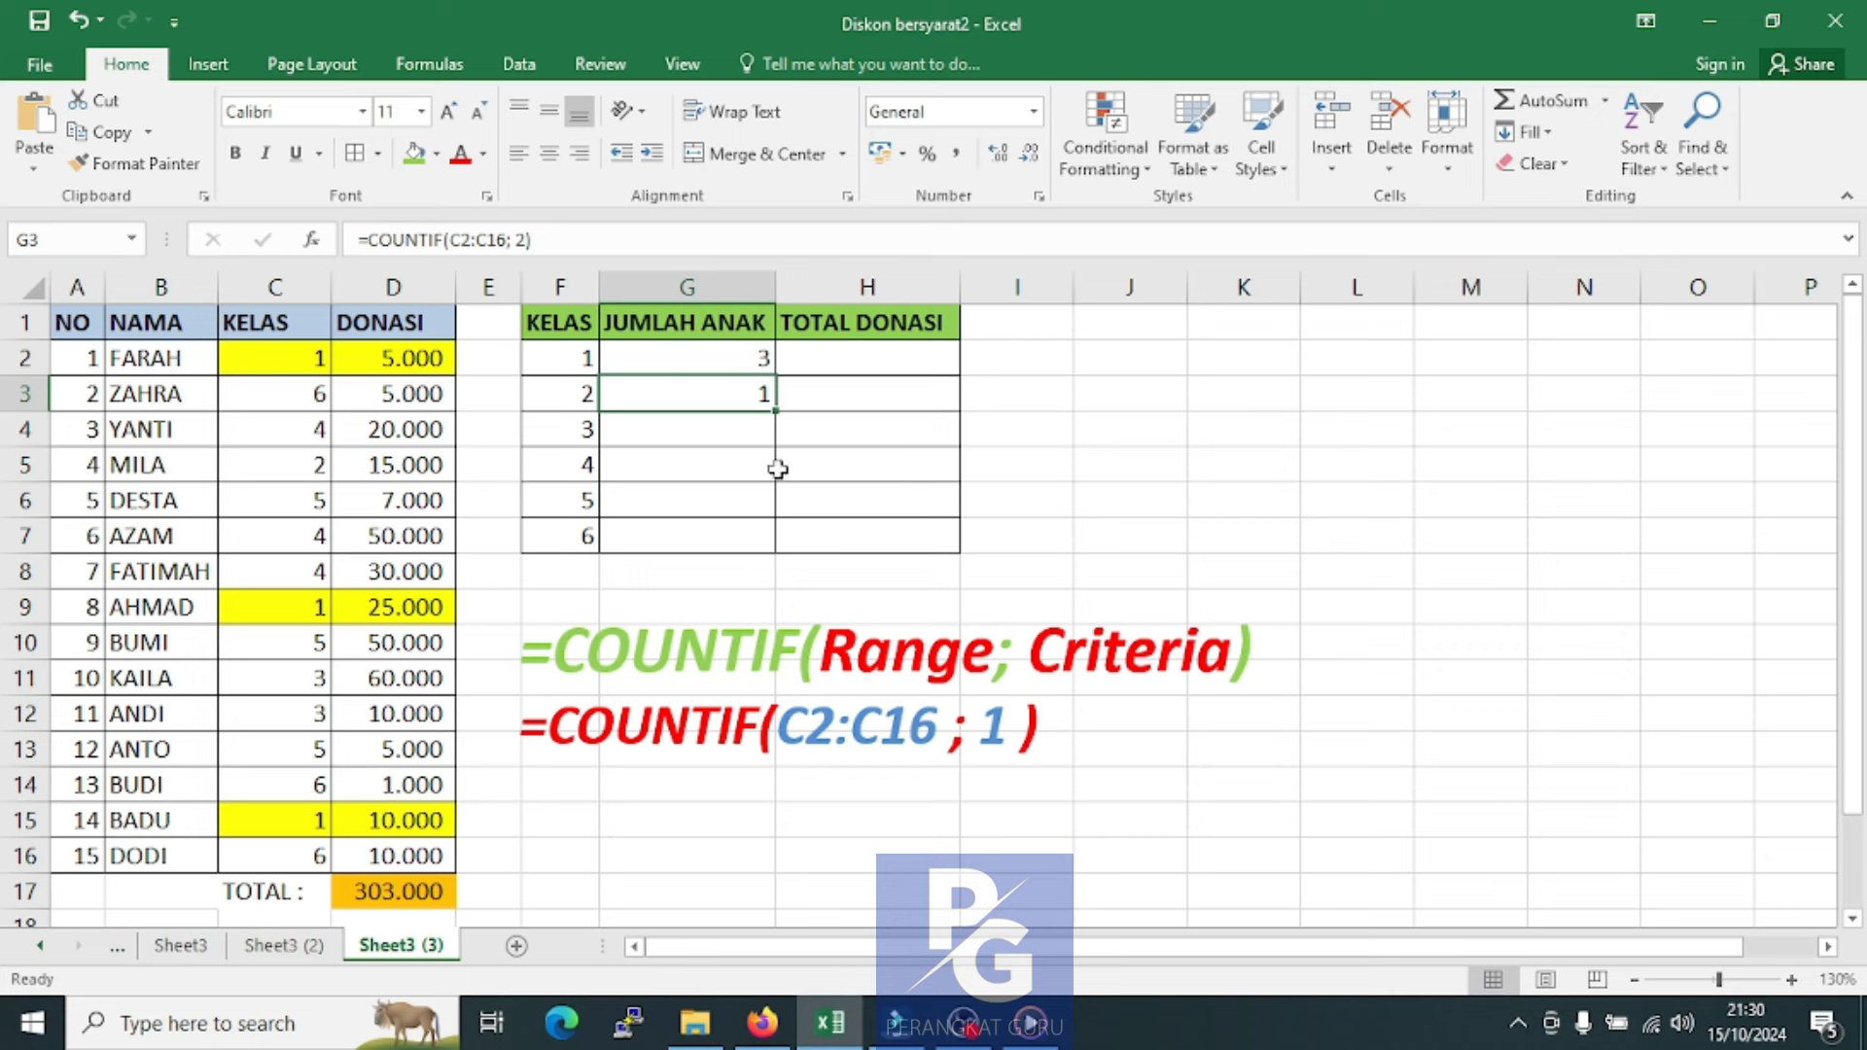
Enter the formula =COUNTIF(C2:C16; 3) in cell G4 to count the children in class 3
{"action": "left_click", "coordinate": [727, 475]}
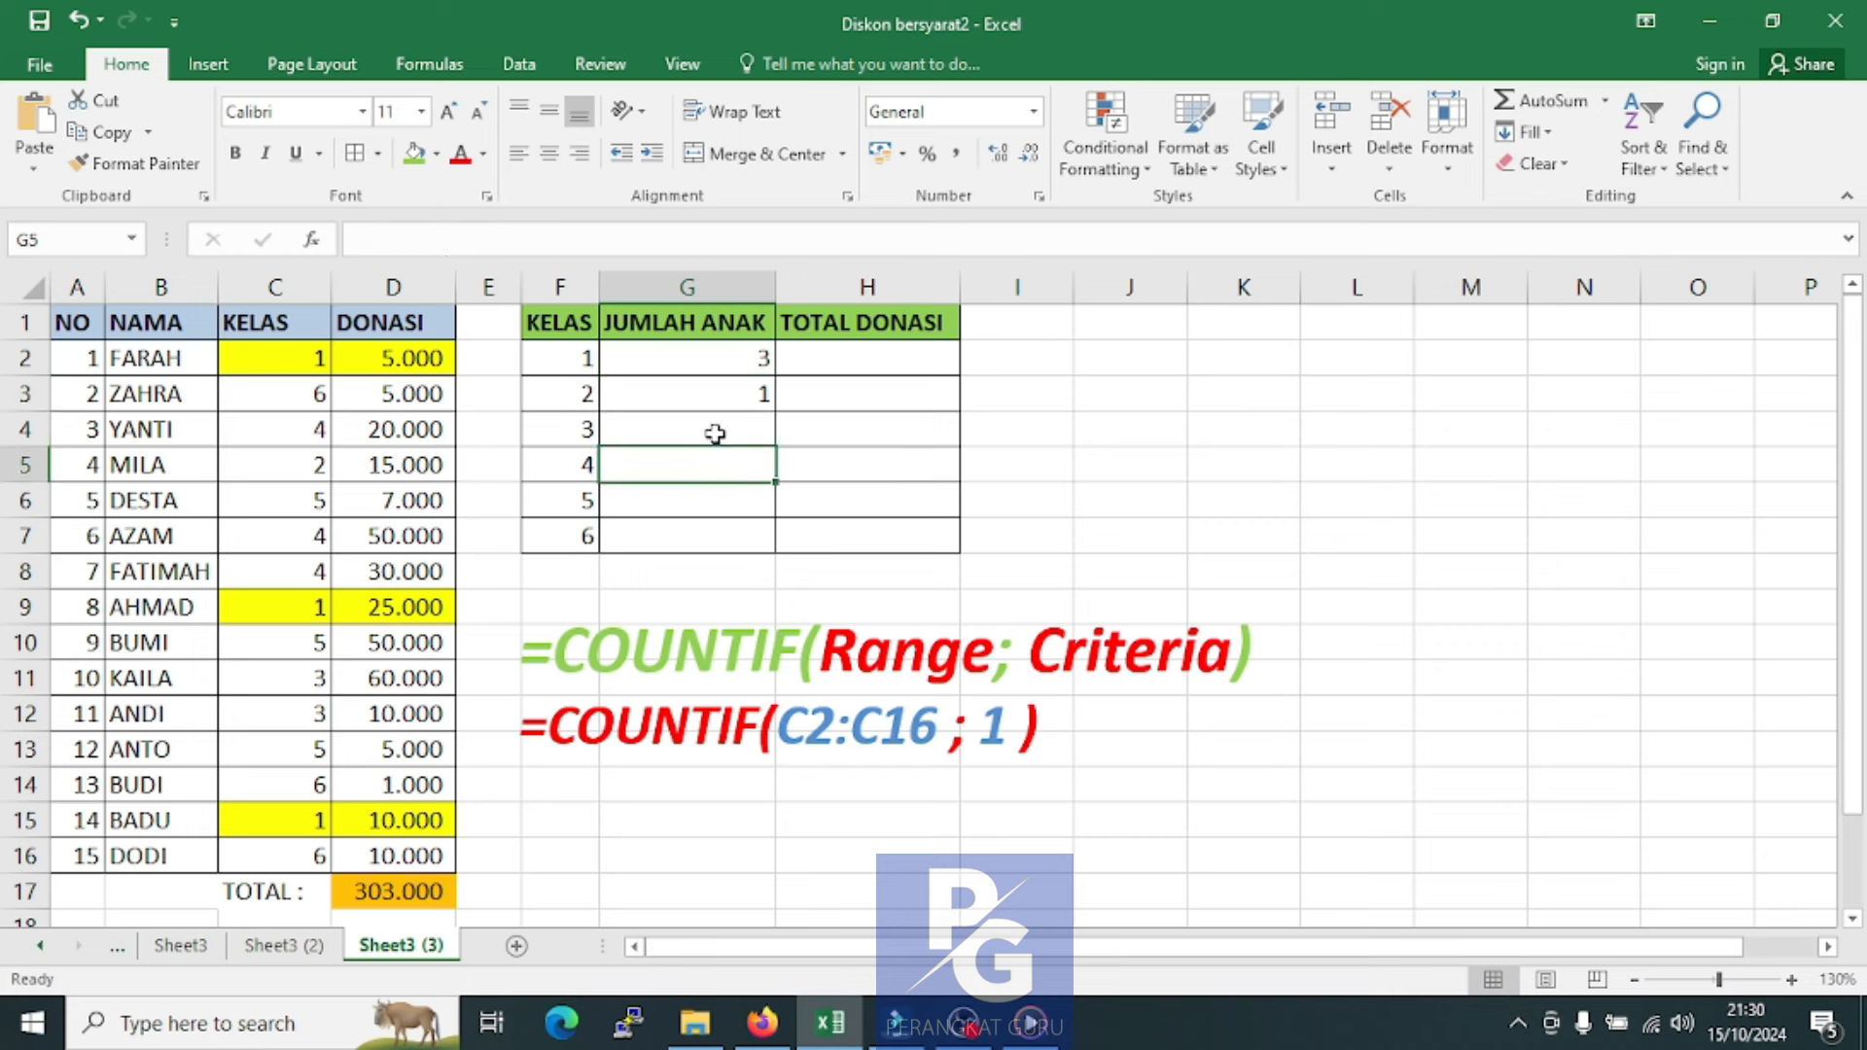
{"action": "left_click", "coordinate": [710, 432]}
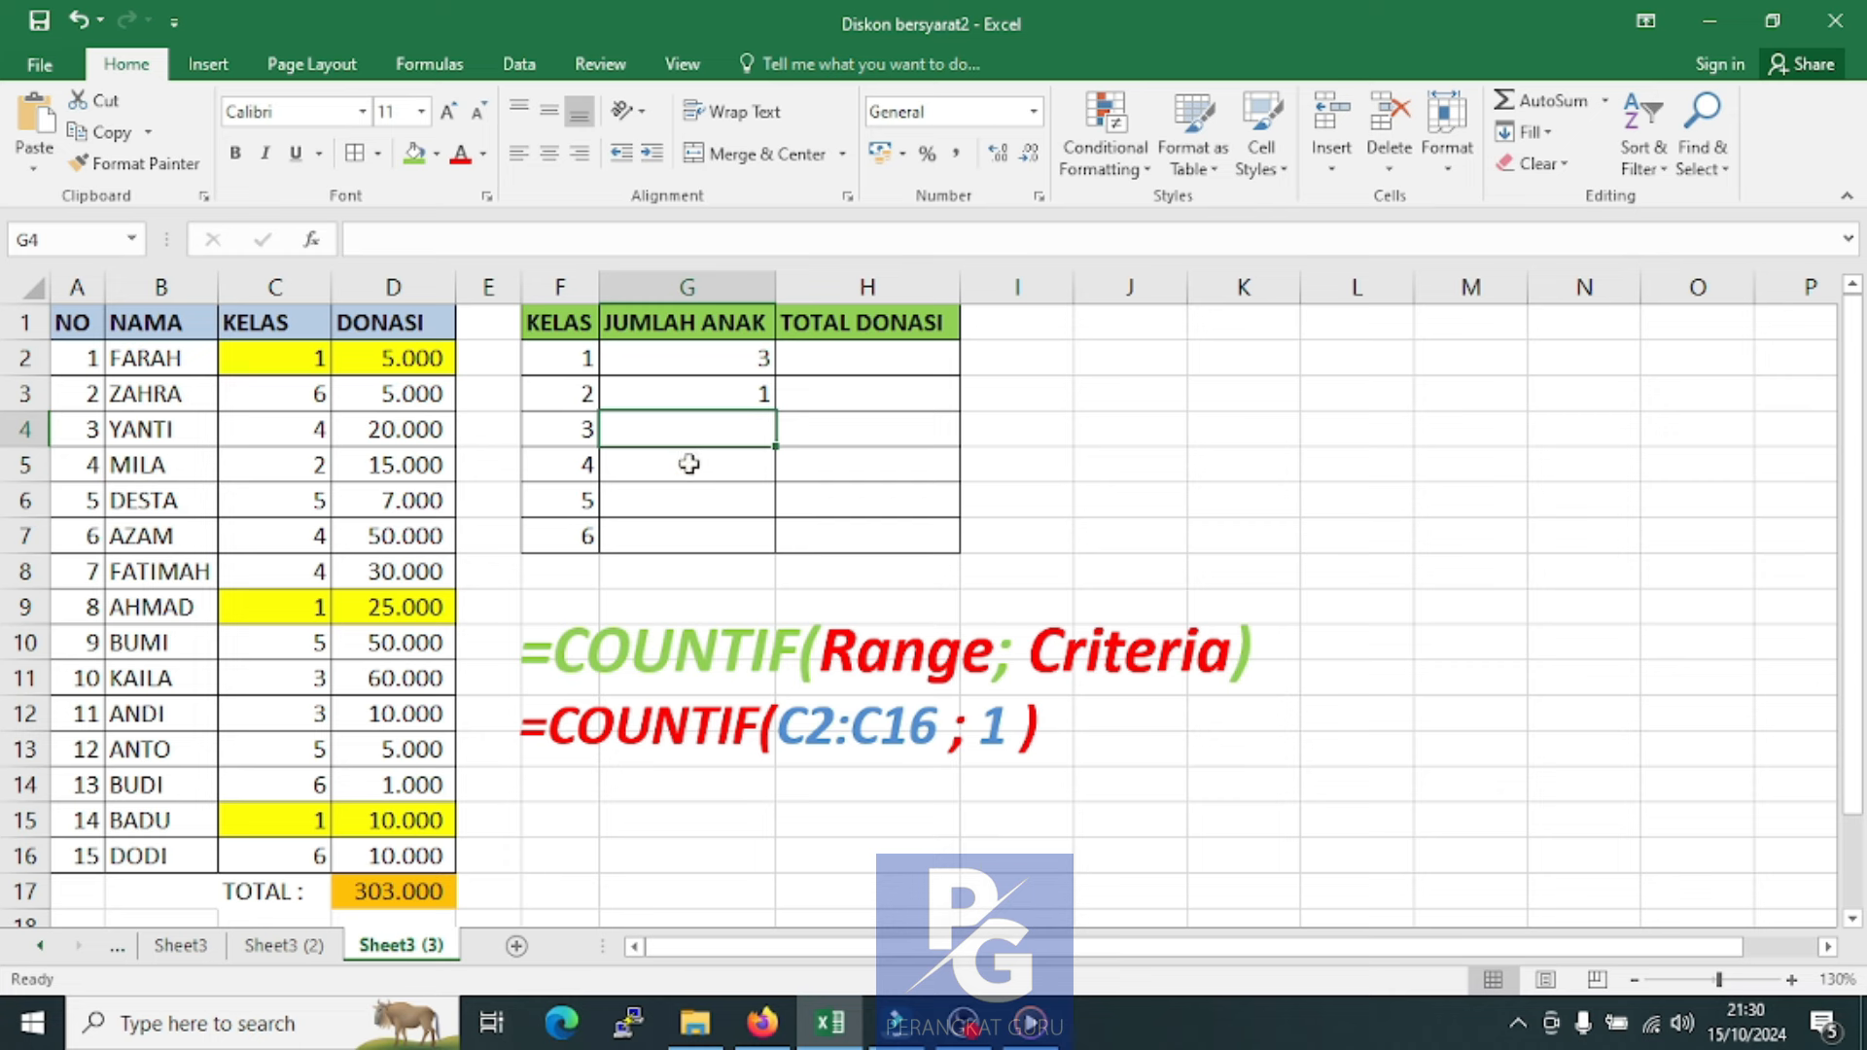
{"action": "left_click", "coordinate": [689, 463]}
{"action": "left_click", "coordinate": [698, 430]}
{"action": "type", "text": "="}
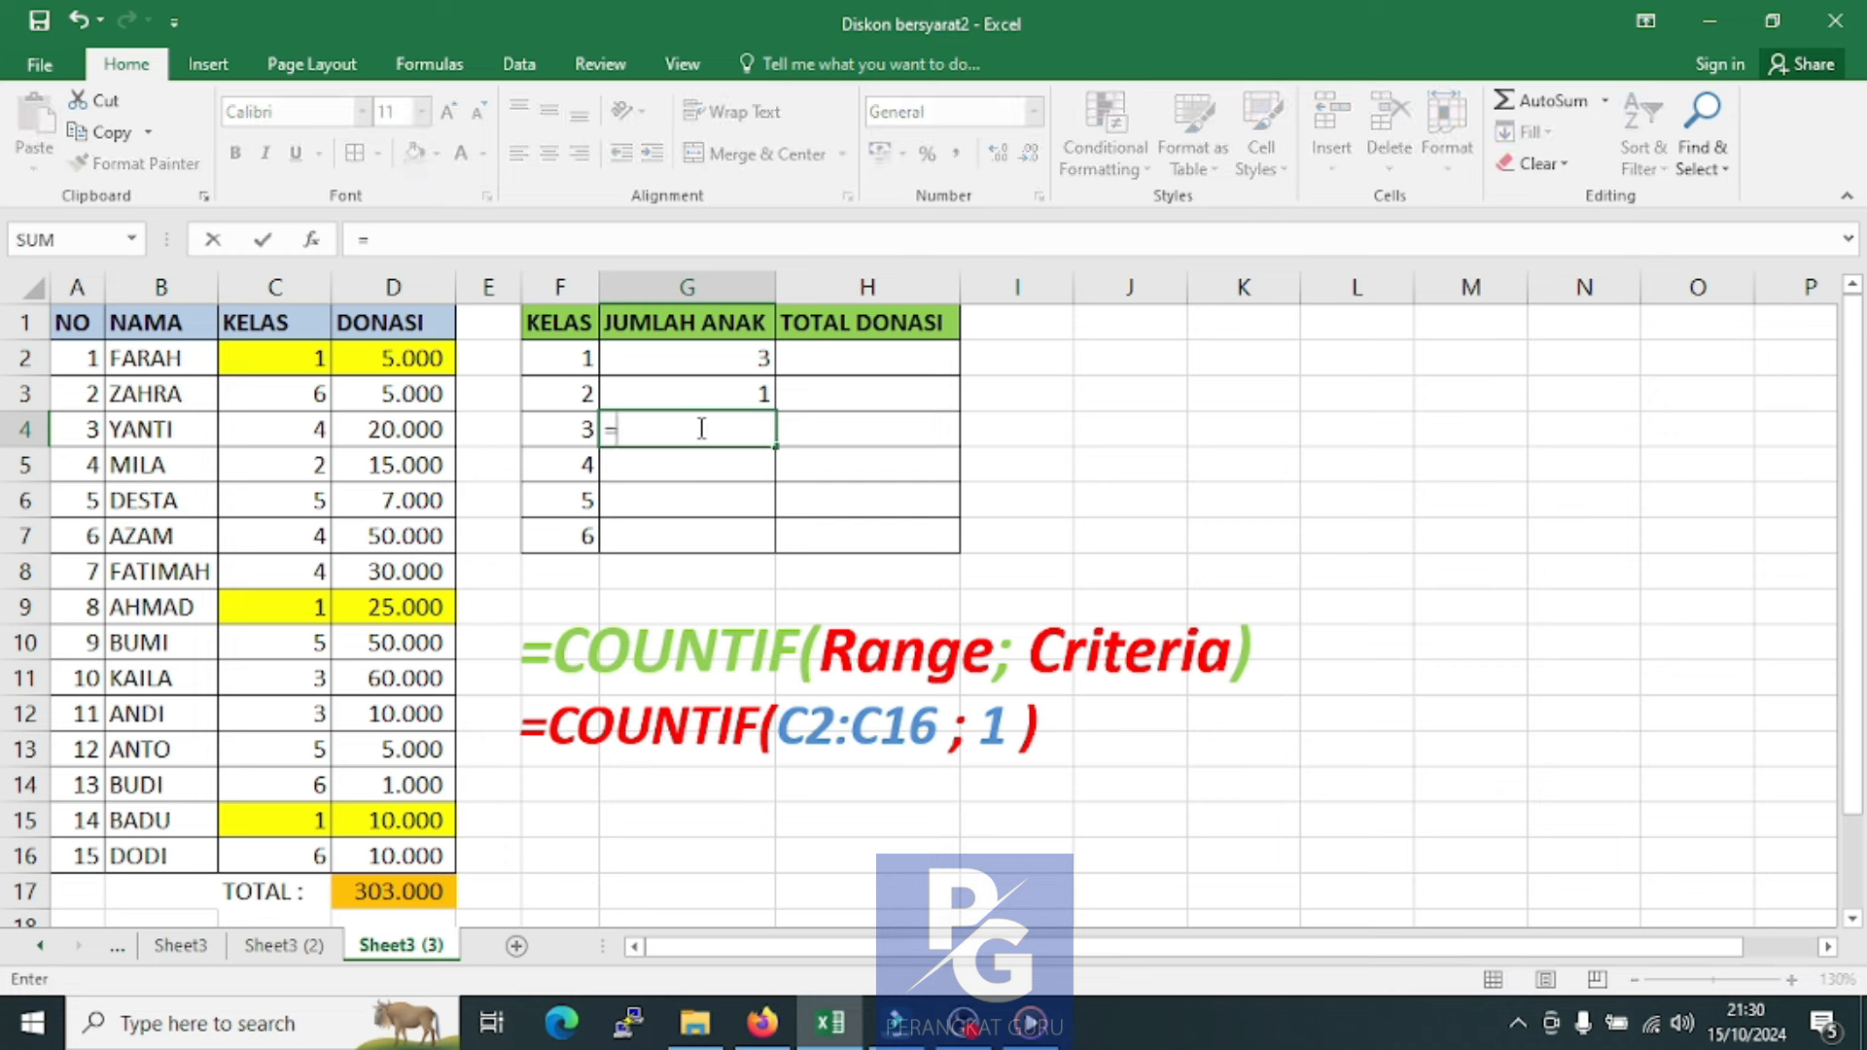
{"action": "type", "text": "COUNTIF("}
{"action": "left_click_drag", "start_coordinate": [281, 362], "coordinate": [296, 856]}
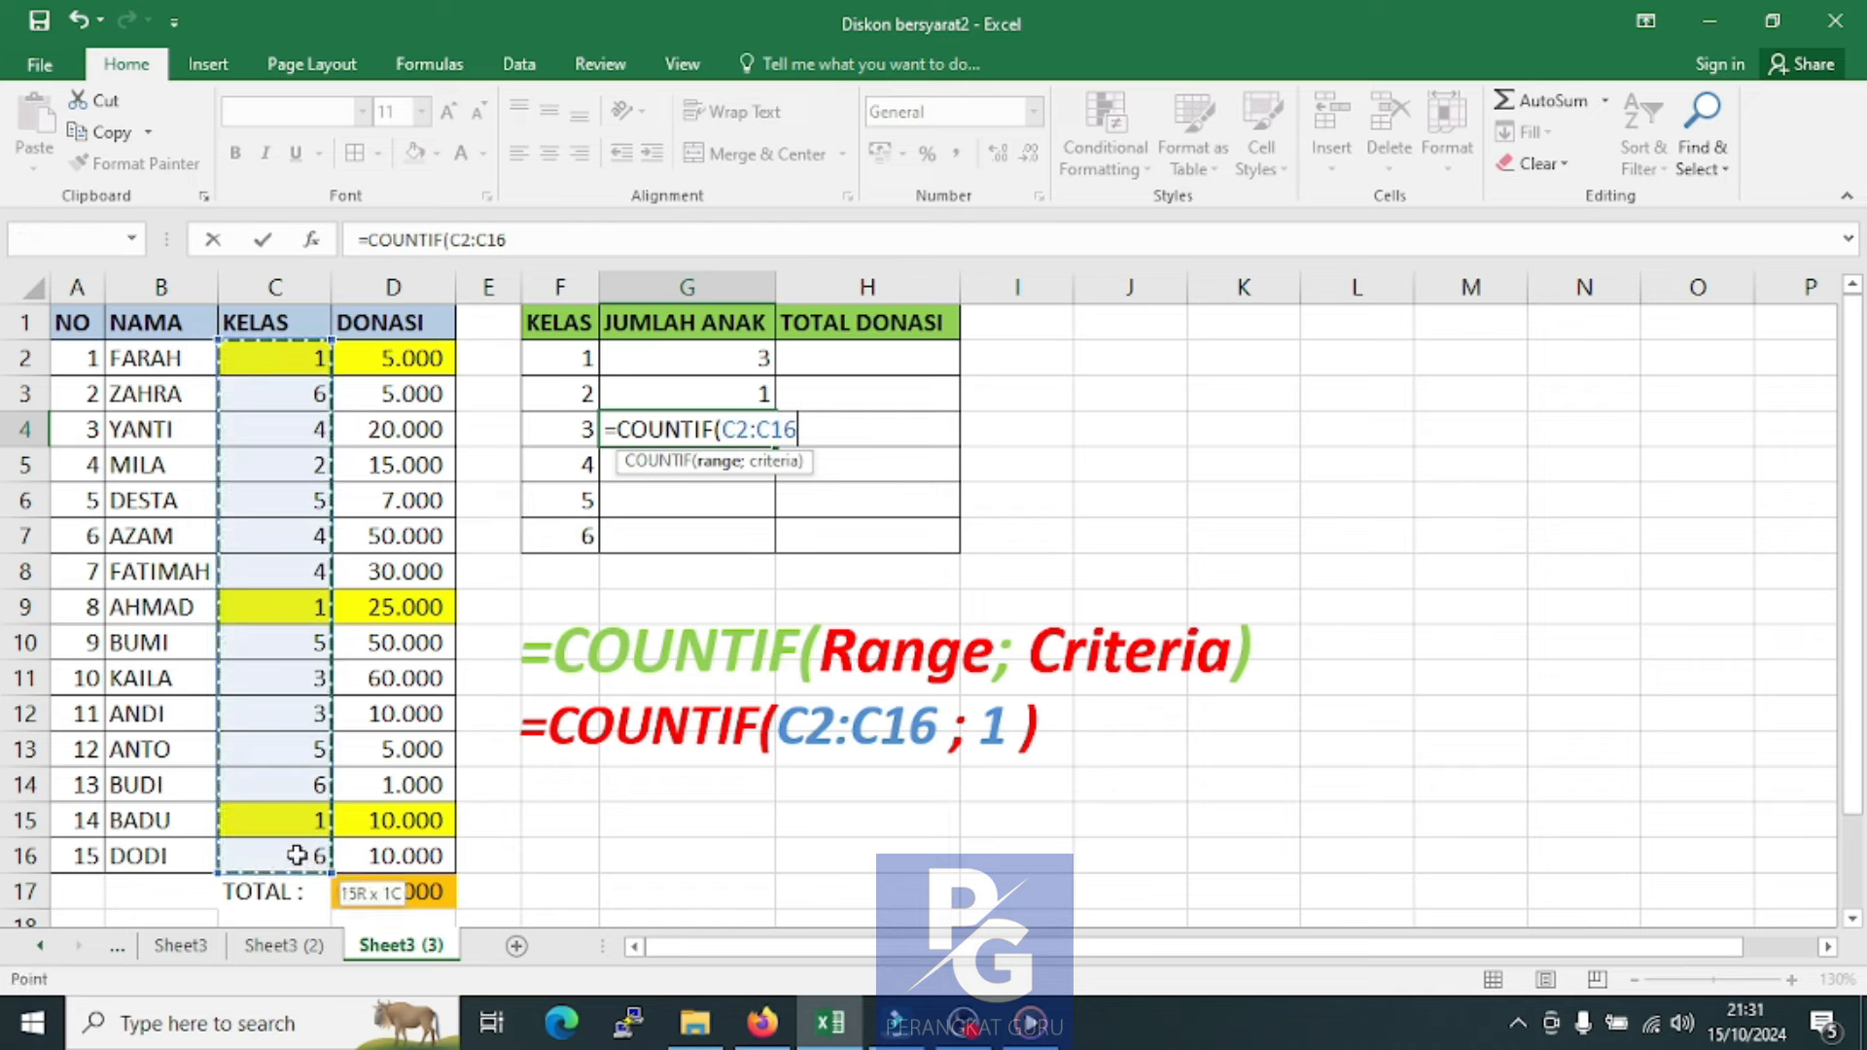
{"action": "type", "text": ";3)"}
{"action": "key", "text": "Return"}
Enter the formula =COUNTIF(C2:C16;4) in cell G5 to count the children in class 4
{"action": "type", "text": "=COUNTIF("}
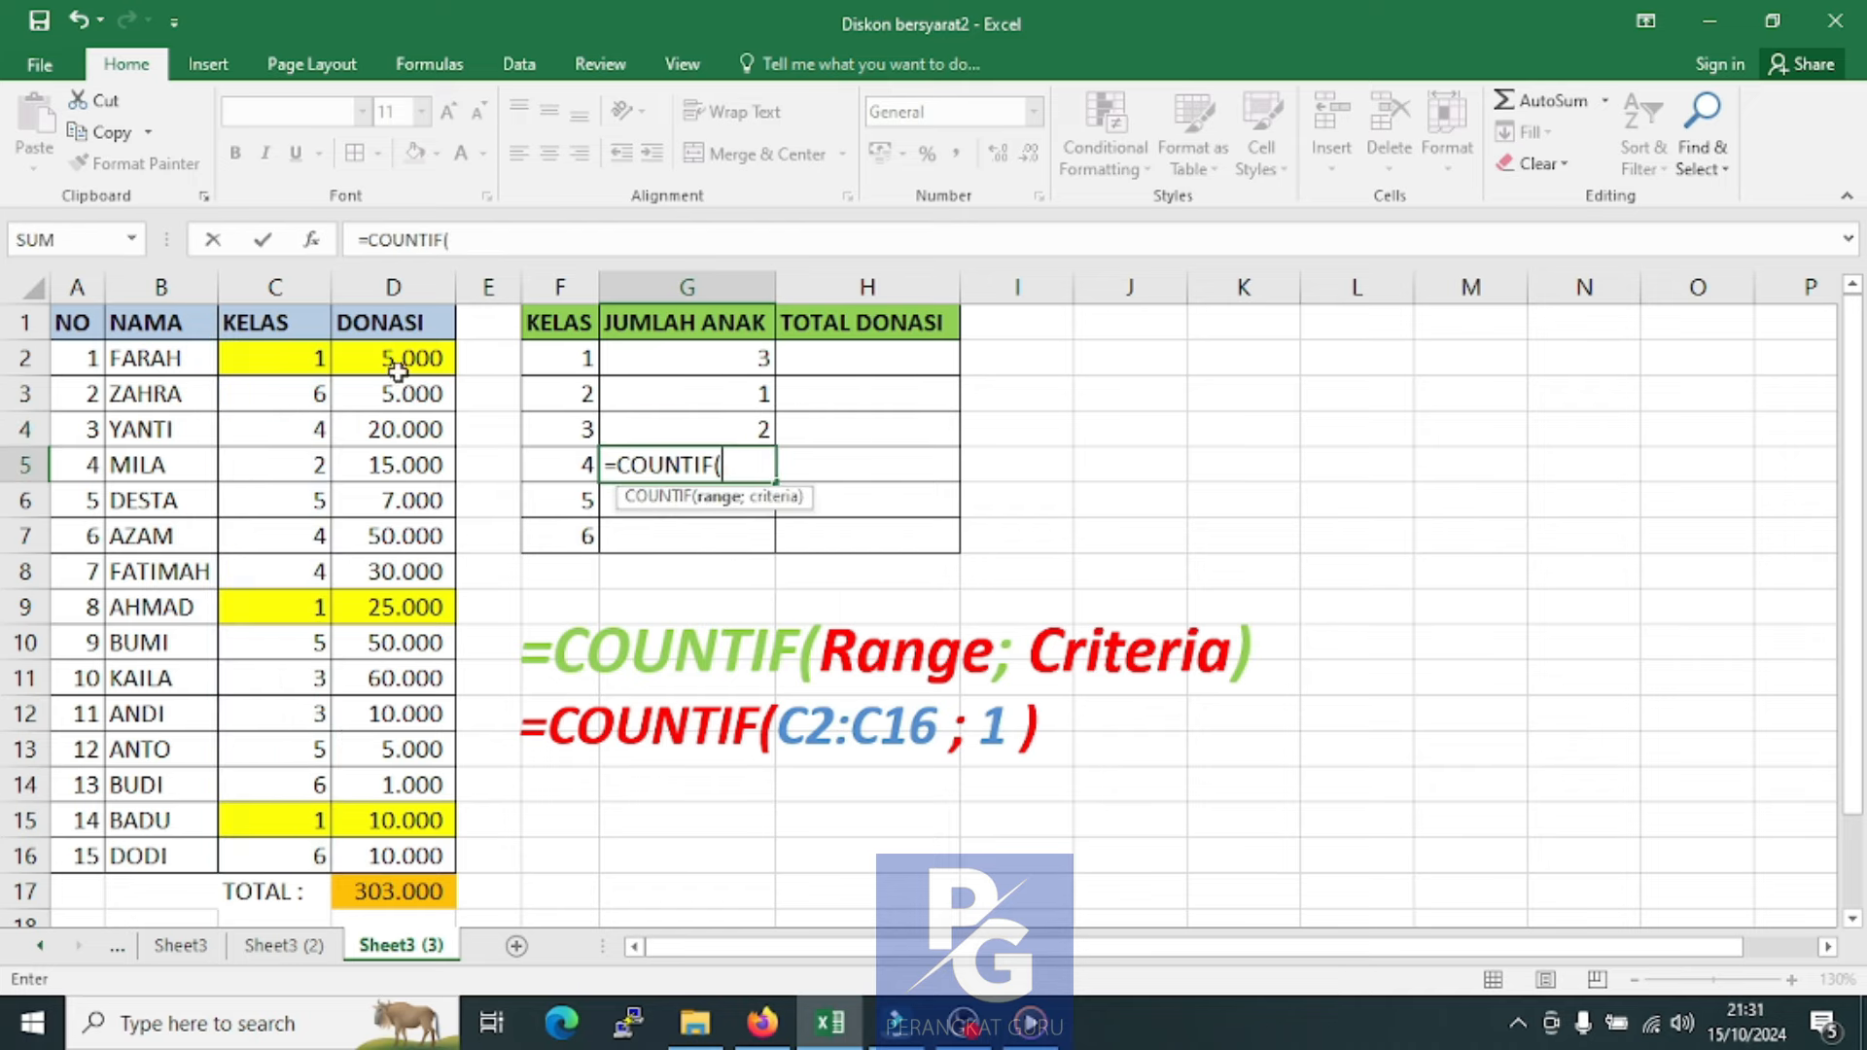
{"action": "left_click_drag", "start_coordinate": [278, 360], "coordinate": [276, 860]}
{"action": "type", "text": ";4)"}
{"action": "key", "text": "Return"}
Enter the formula =COUNTIF(C2:C16;5) in cell G6 to count the children in class 5
{"action": "type", "text": "=COUNTIF("}
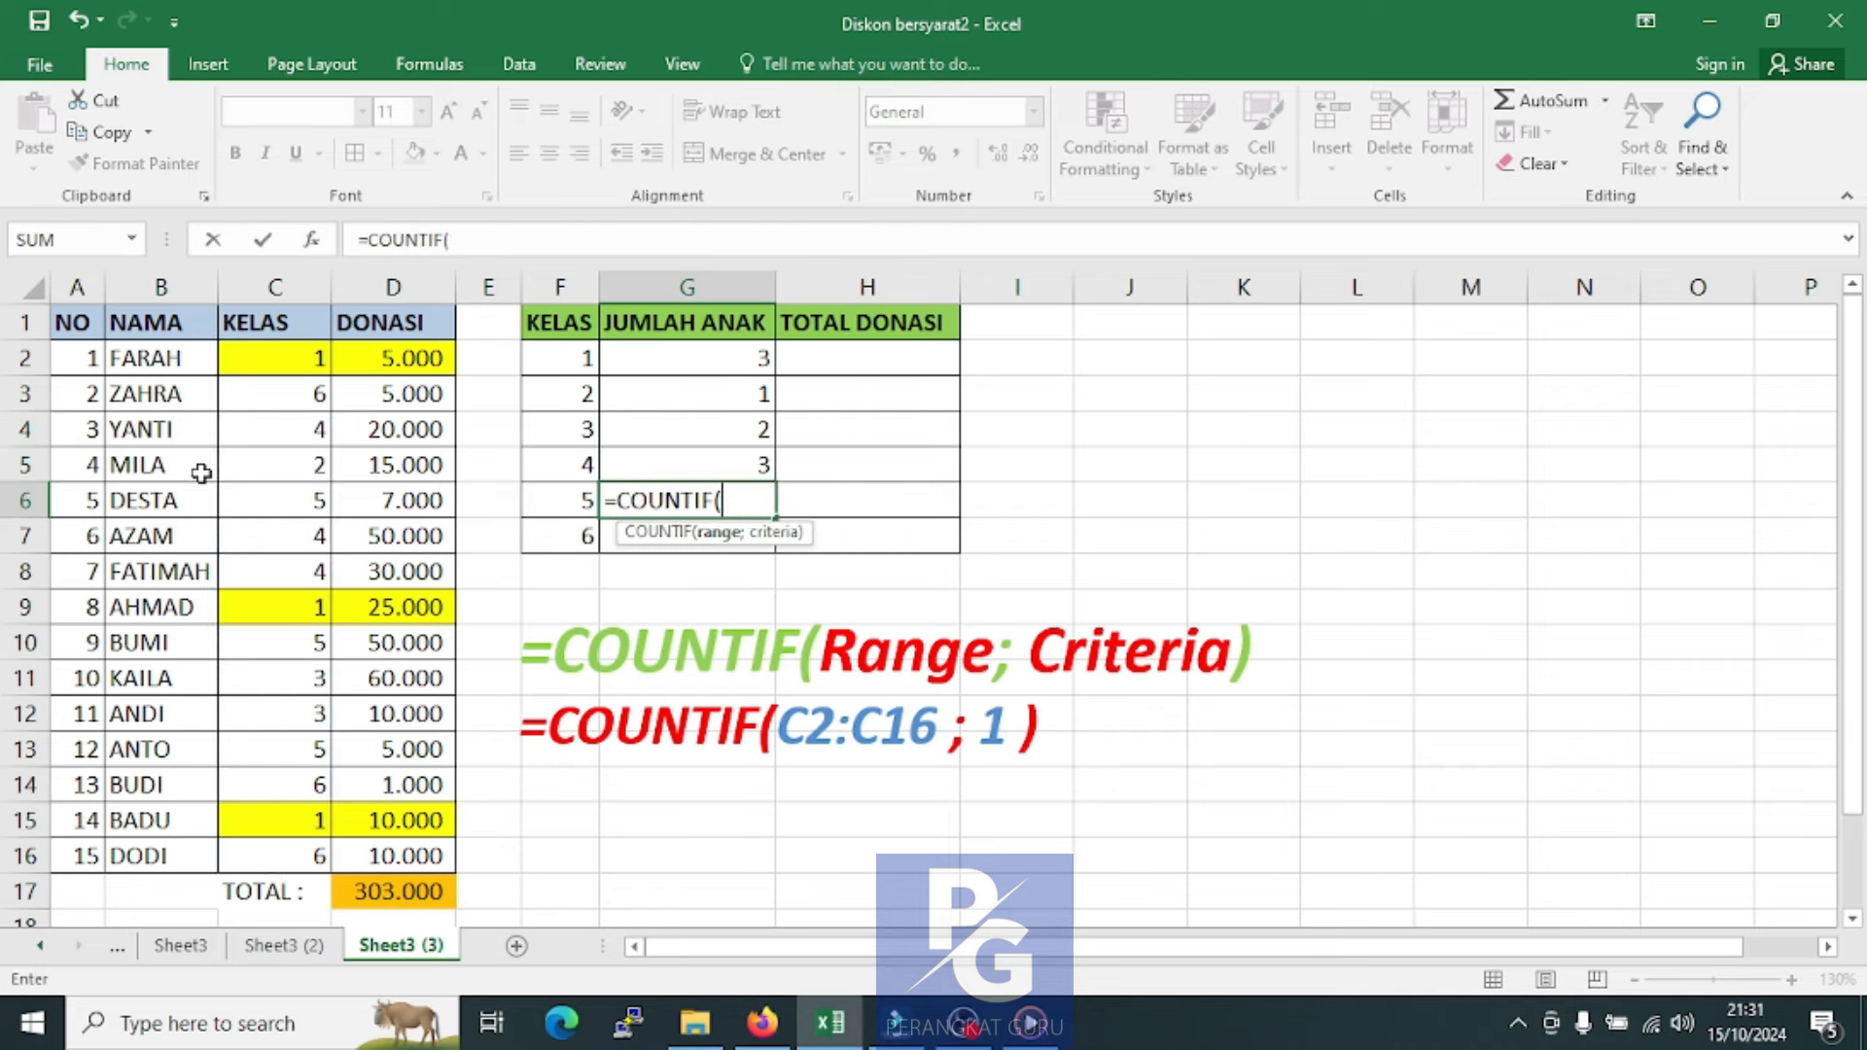
{"action": "left_click_drag", "start_coordinate": [278, 360], "coordinate": [280, 859]}
{"action": "type", "text": ";5)"}
{"action": "key", "text": "Return"}
Enter the formula =COUNTIF(C2:C16;6) in cell G7 to count the children in class 6
{"action": "type", "text": "=COU"}
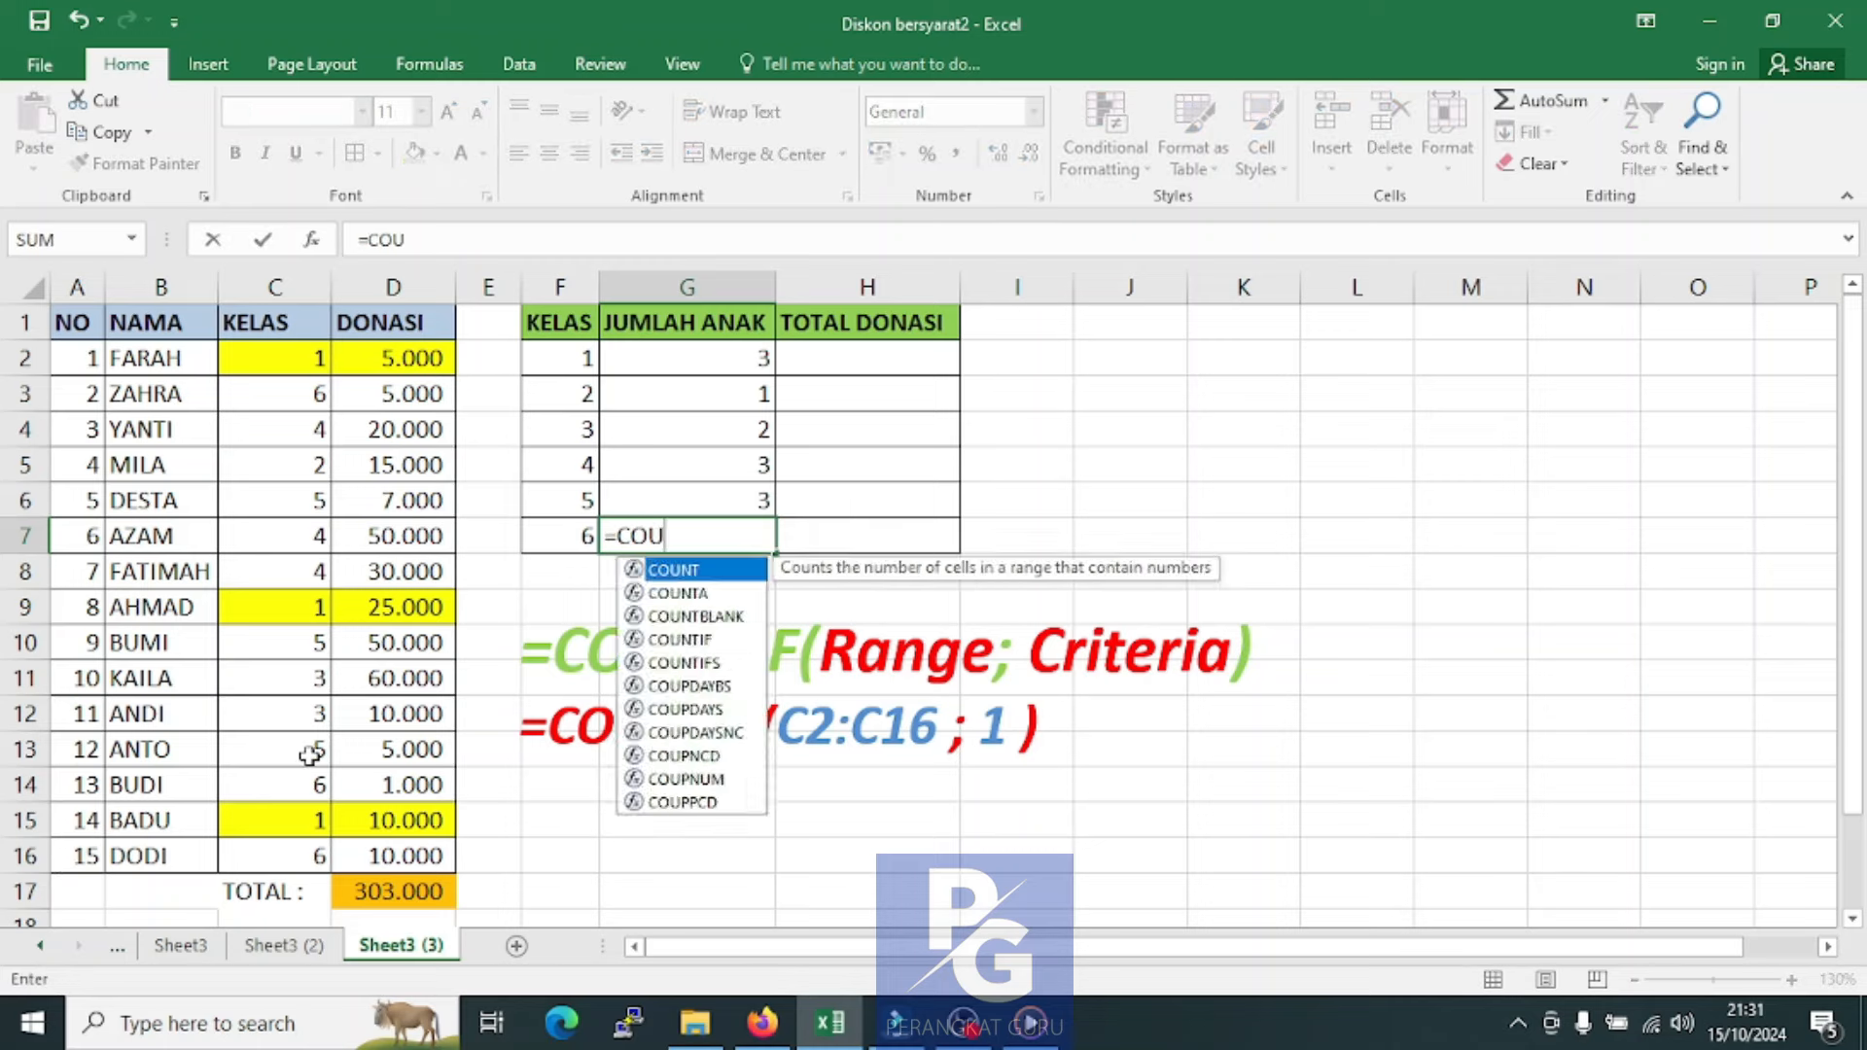
{"action": "type", "text": "NTIF("}
{"action": "left_click_drag", "start_coordinate": [248, 362], "coordinate": [250, 861]}
{"action": "type", "text": ";6)"}
{"action": "key", "text": "Return"}
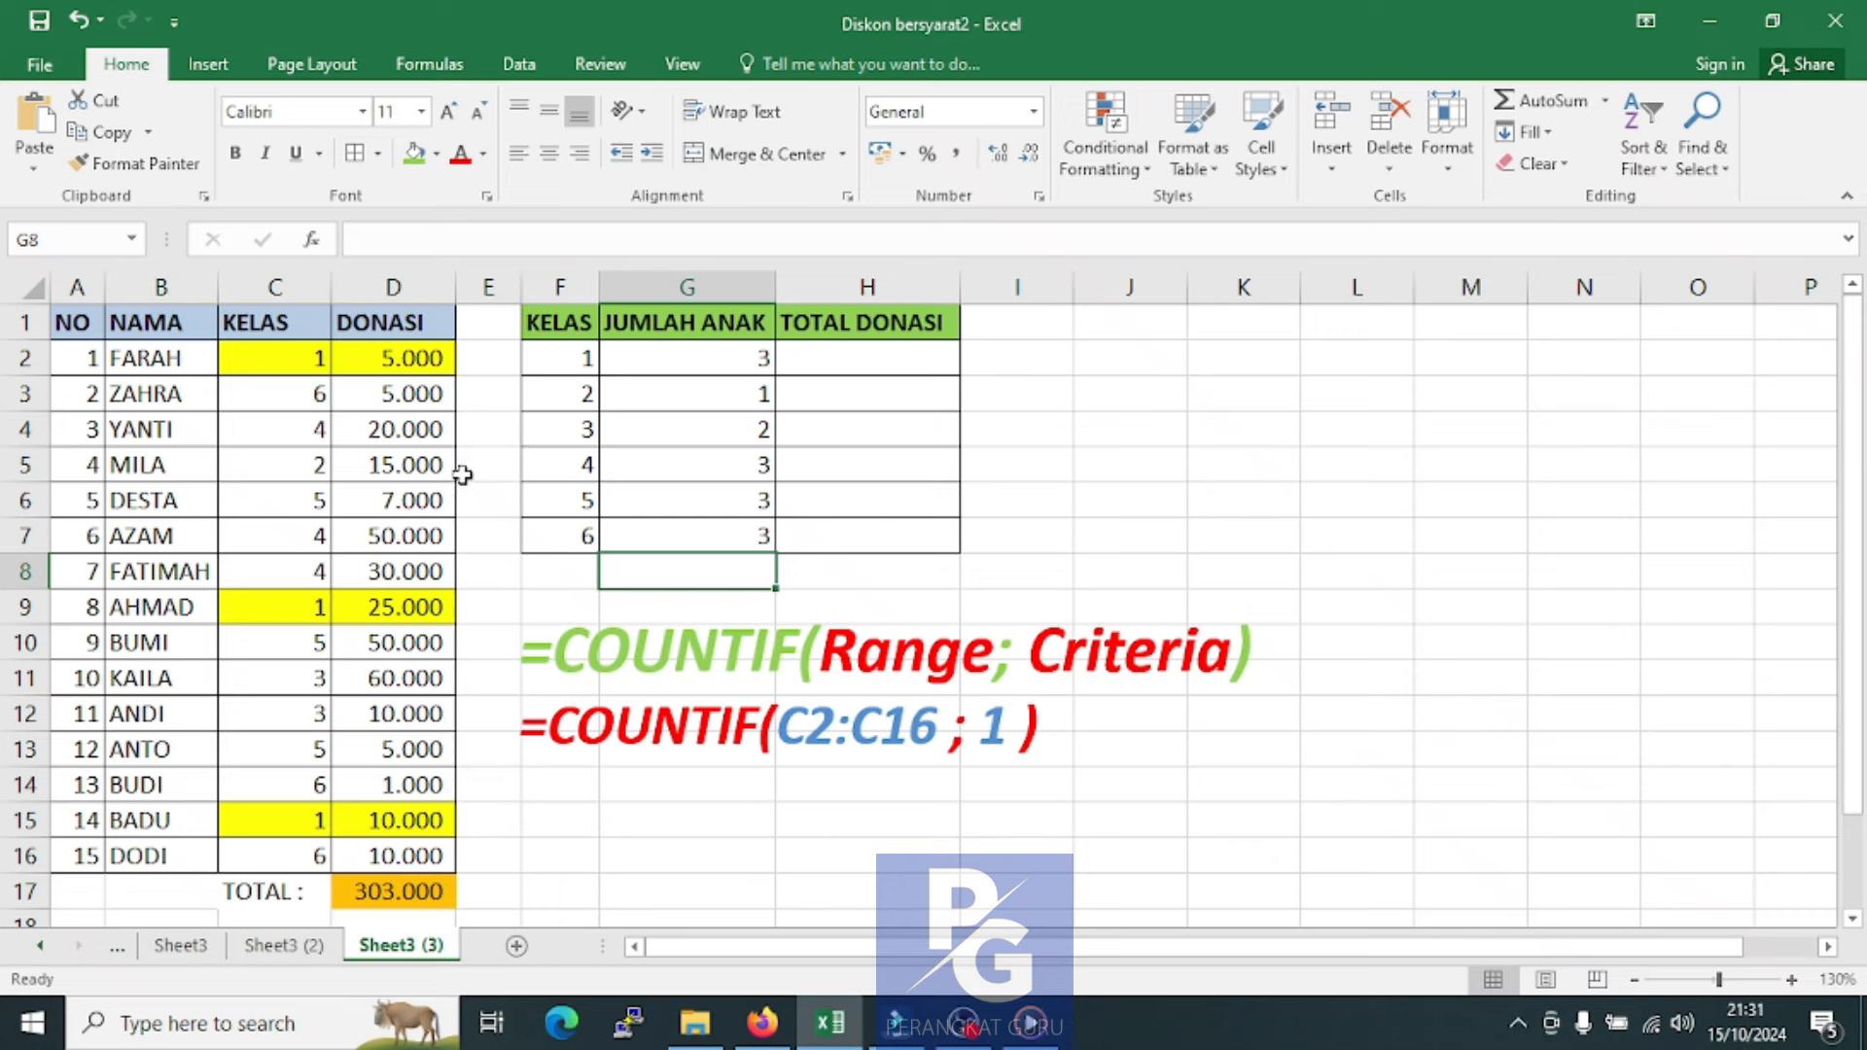
Fill the class 1 count cell G2 with yellow to match the class 1 rows
{"action": "left_click", "coordinate": [704, 533]}
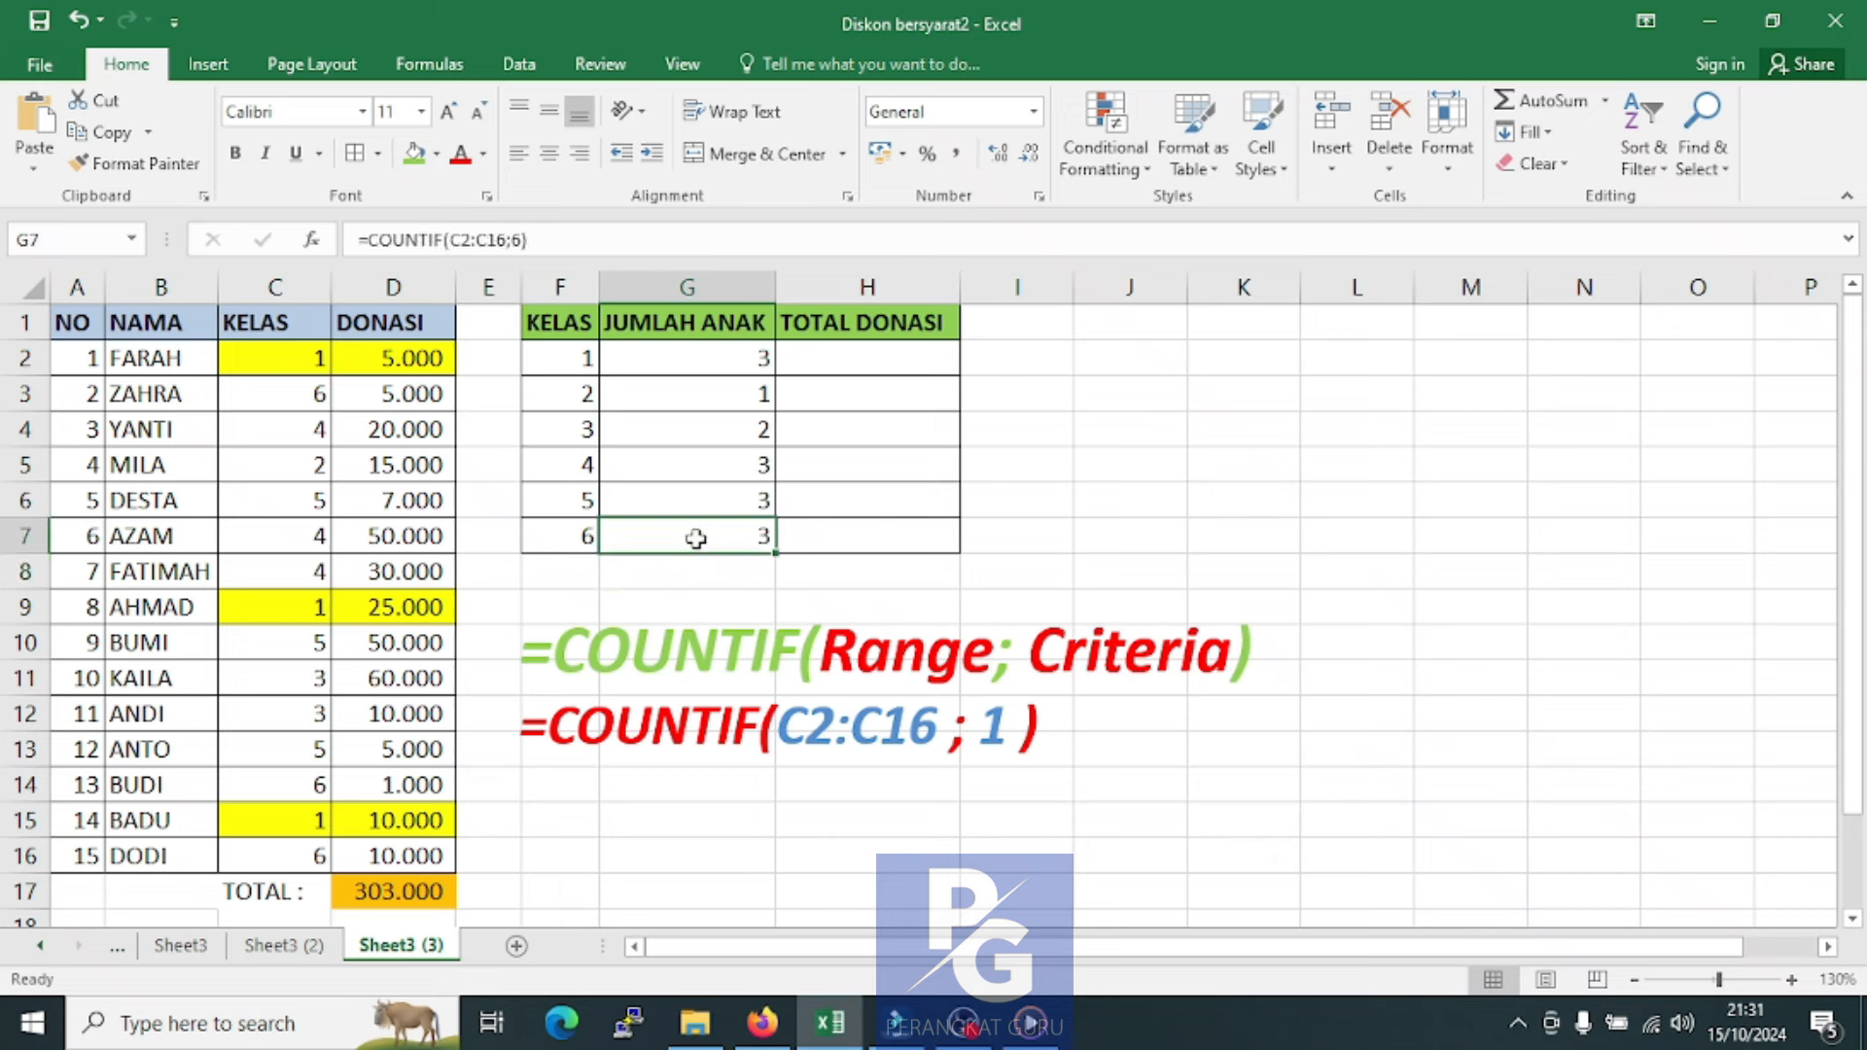
{"action": "left_click", "coordinate": [714, 361]}
{"action": "left_click", "coordinate": [437, 154]}
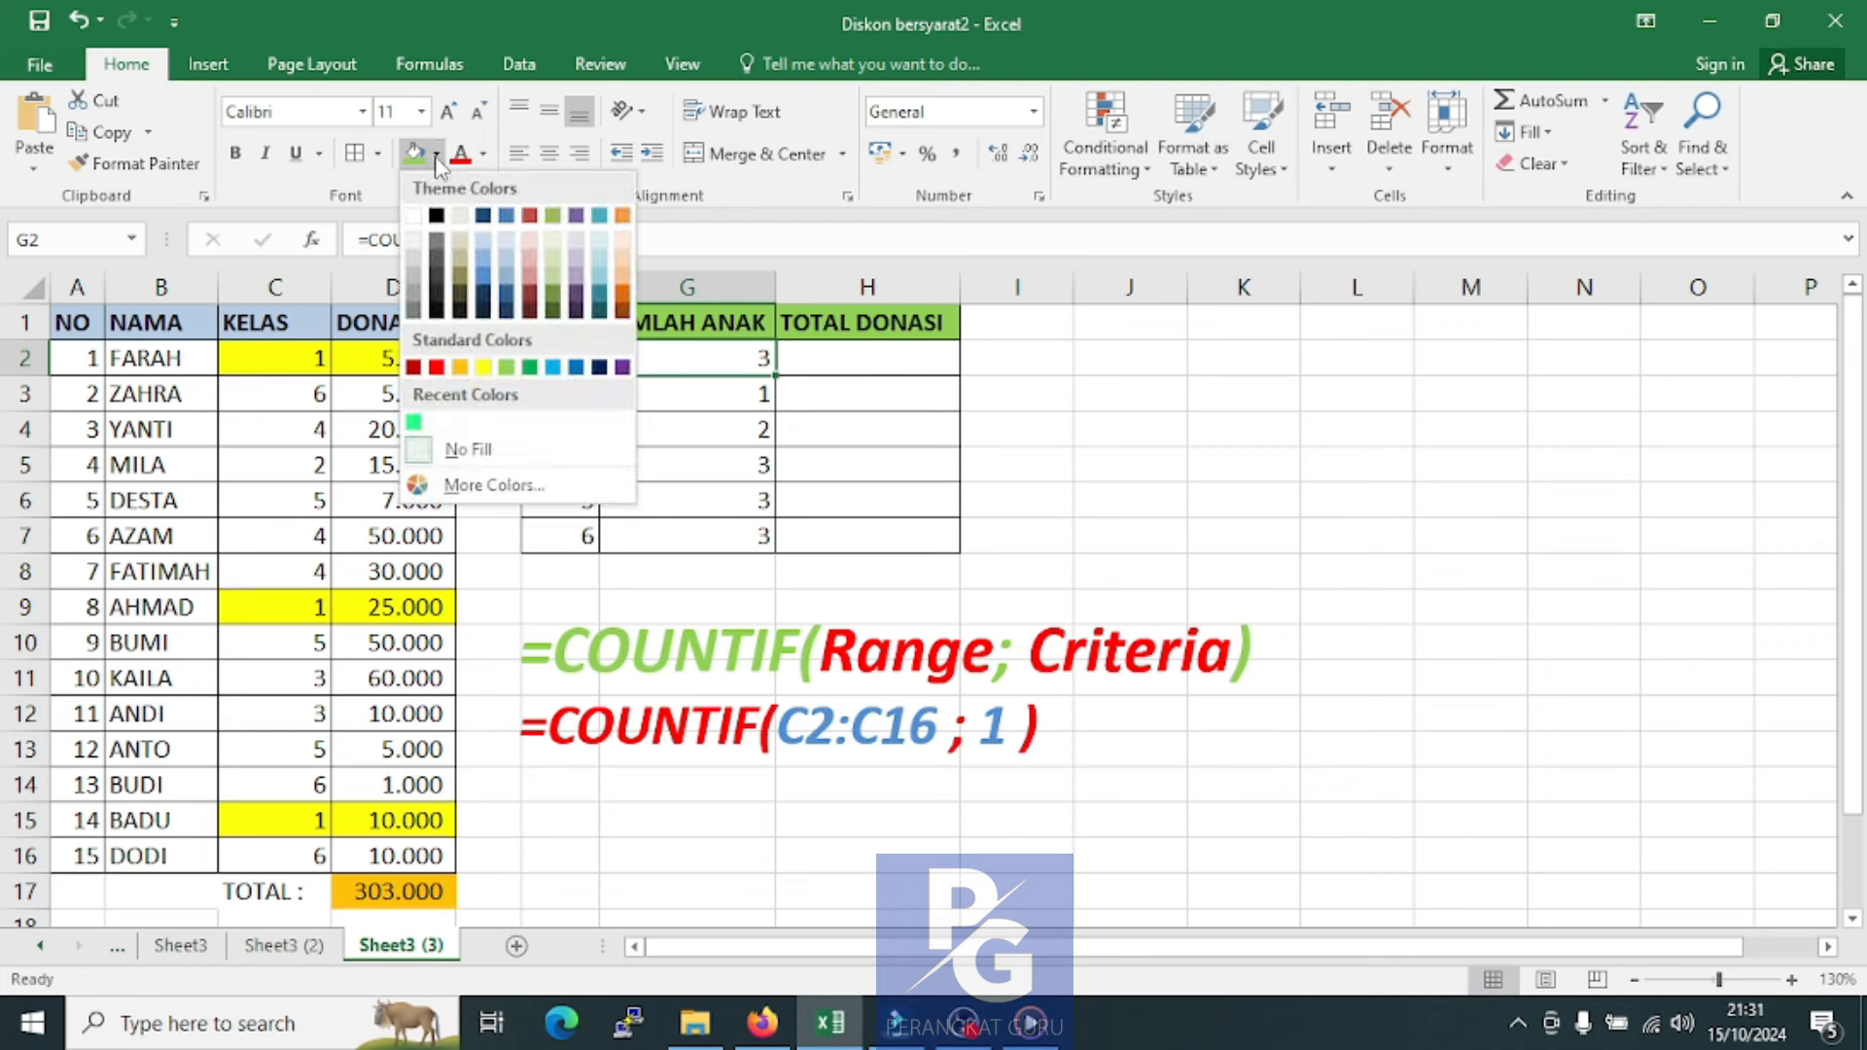
{"action": "left_click", "coordinate": [478, 367]}
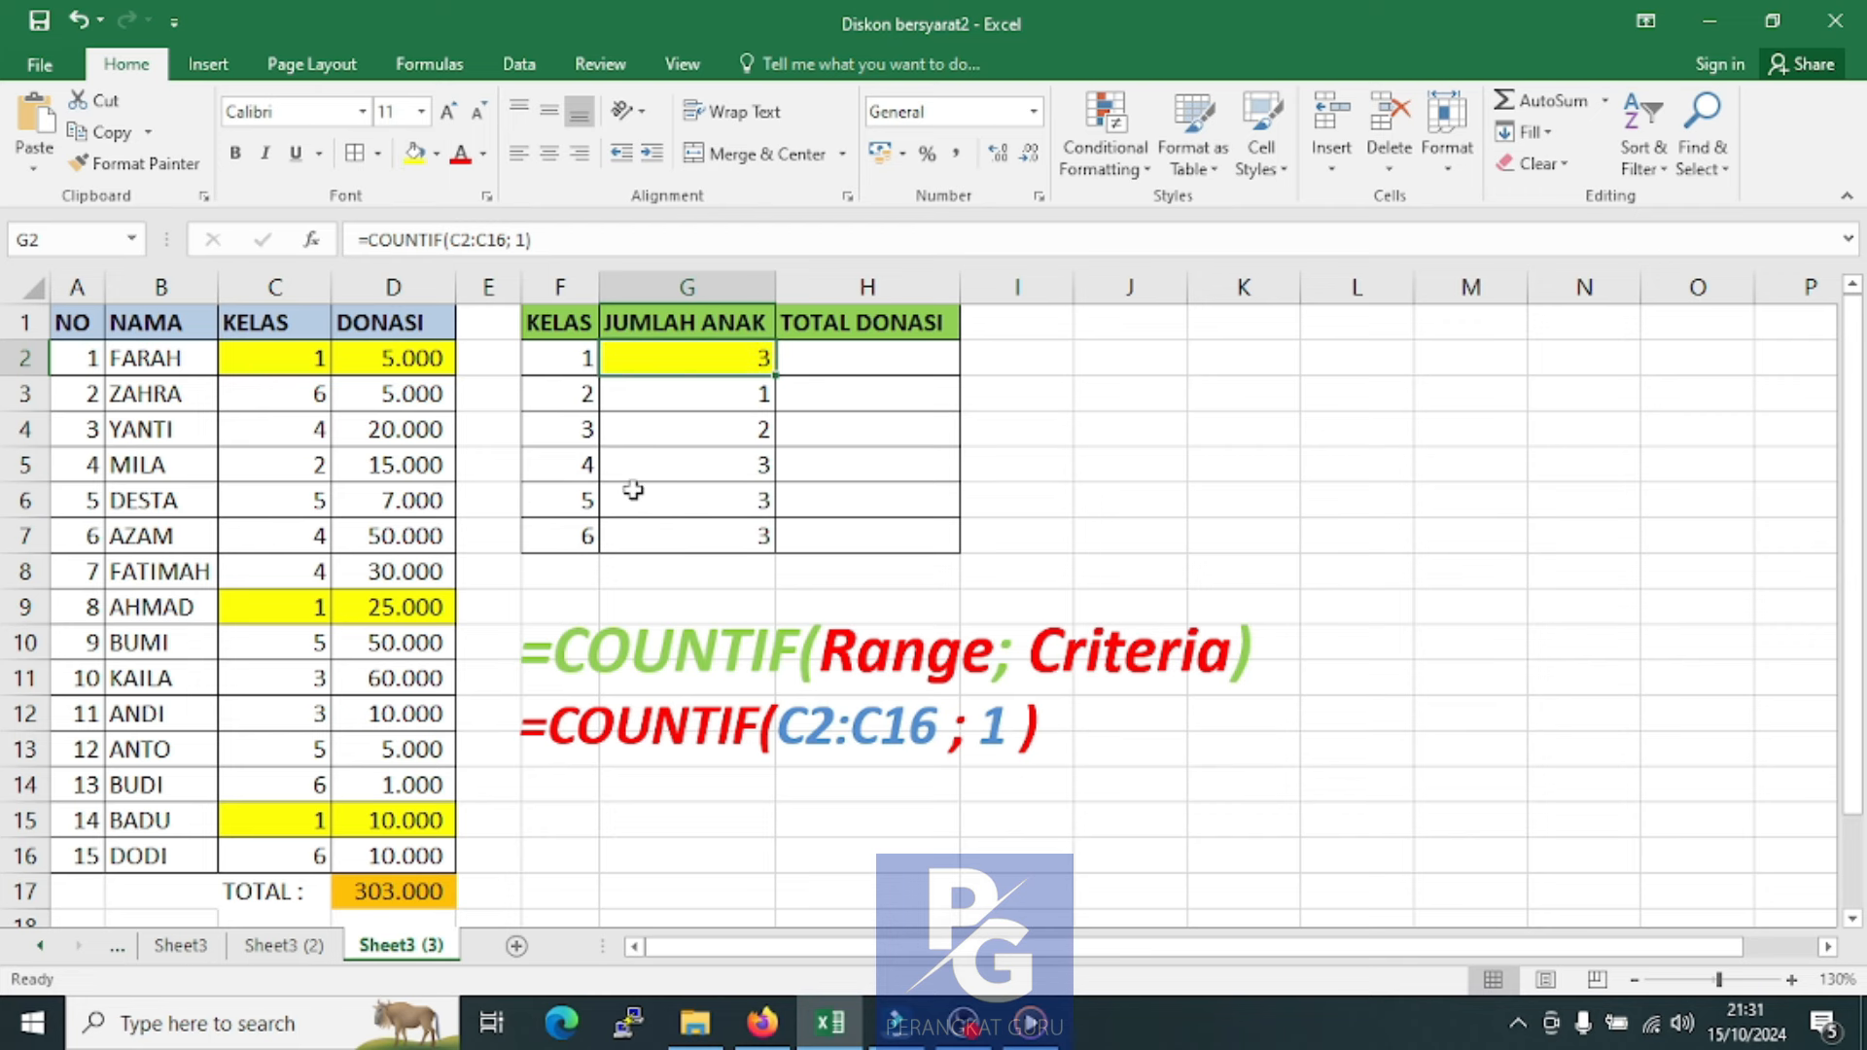
Fill the class 2 data cells C5:D5 and the class 2 count cell G3 with light aqua
{"action": "left_click", "coordinate": [709, 402]}
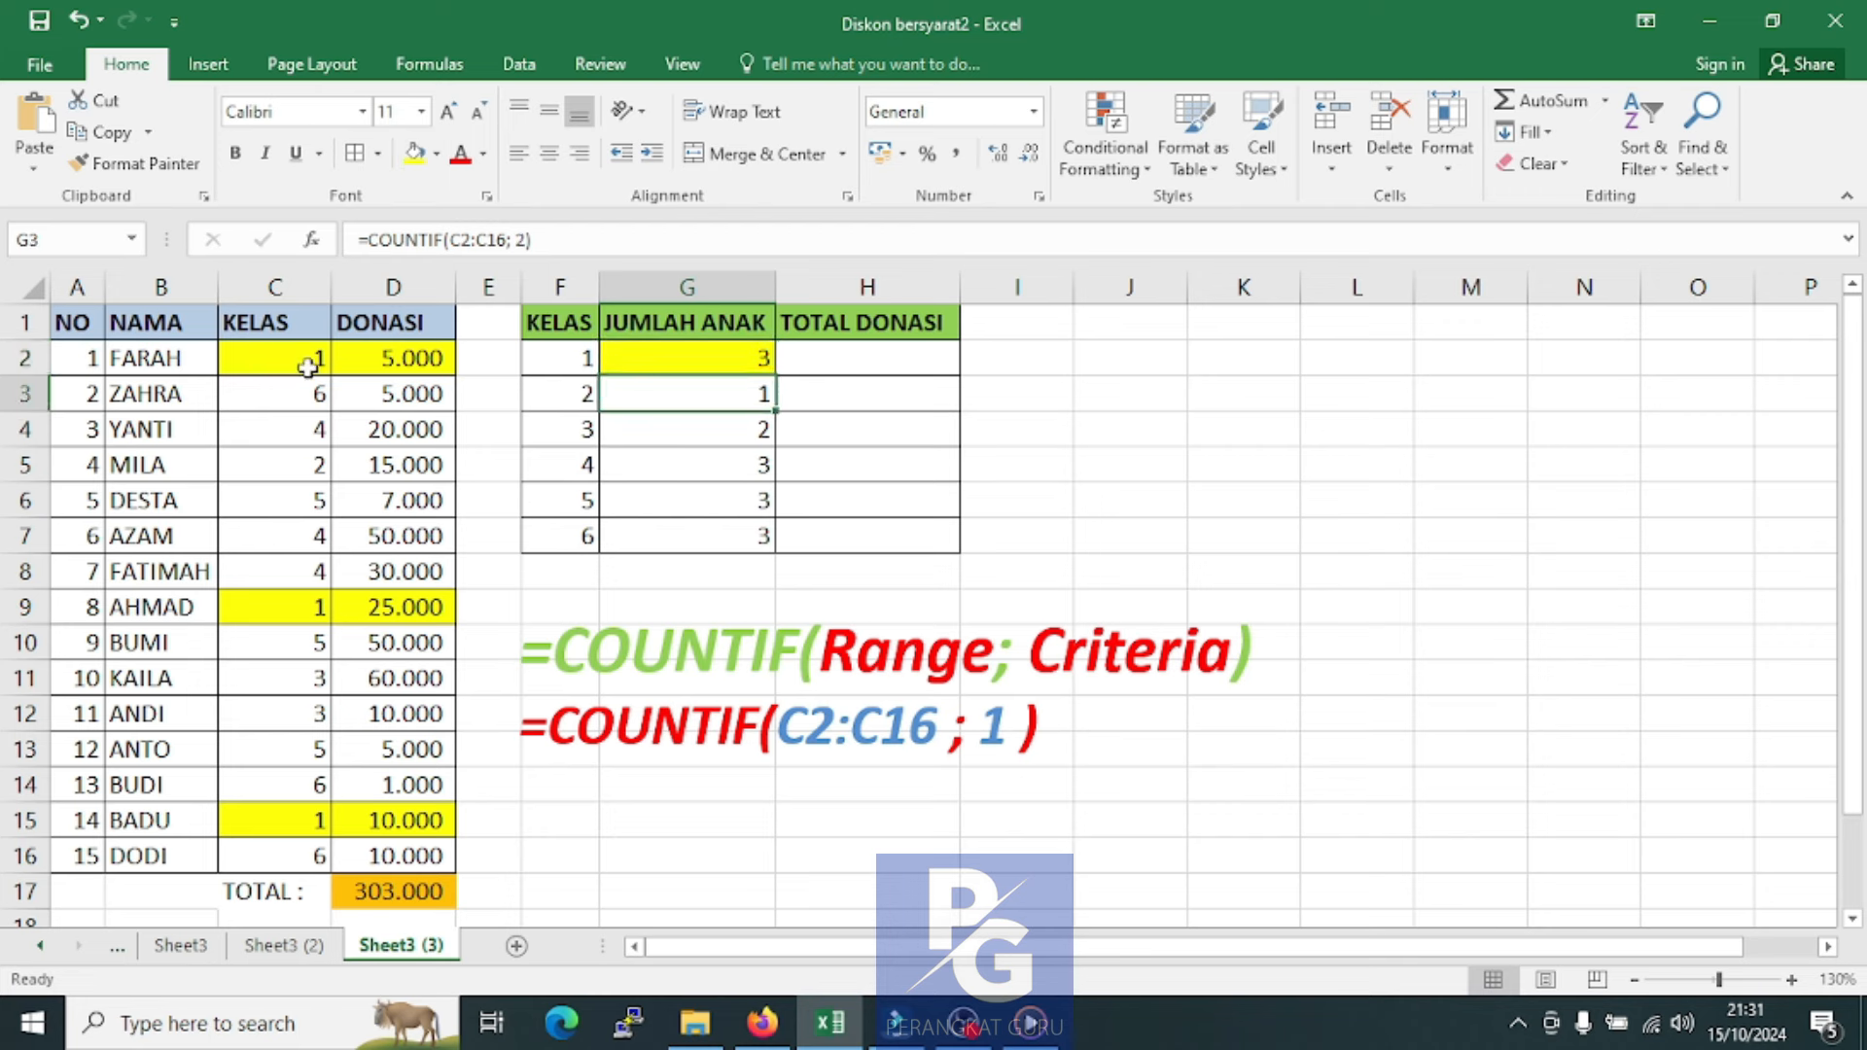
{"action": "left_click_drag", "start_coordinate": [302, 464], "coordinate": [336, 463]}
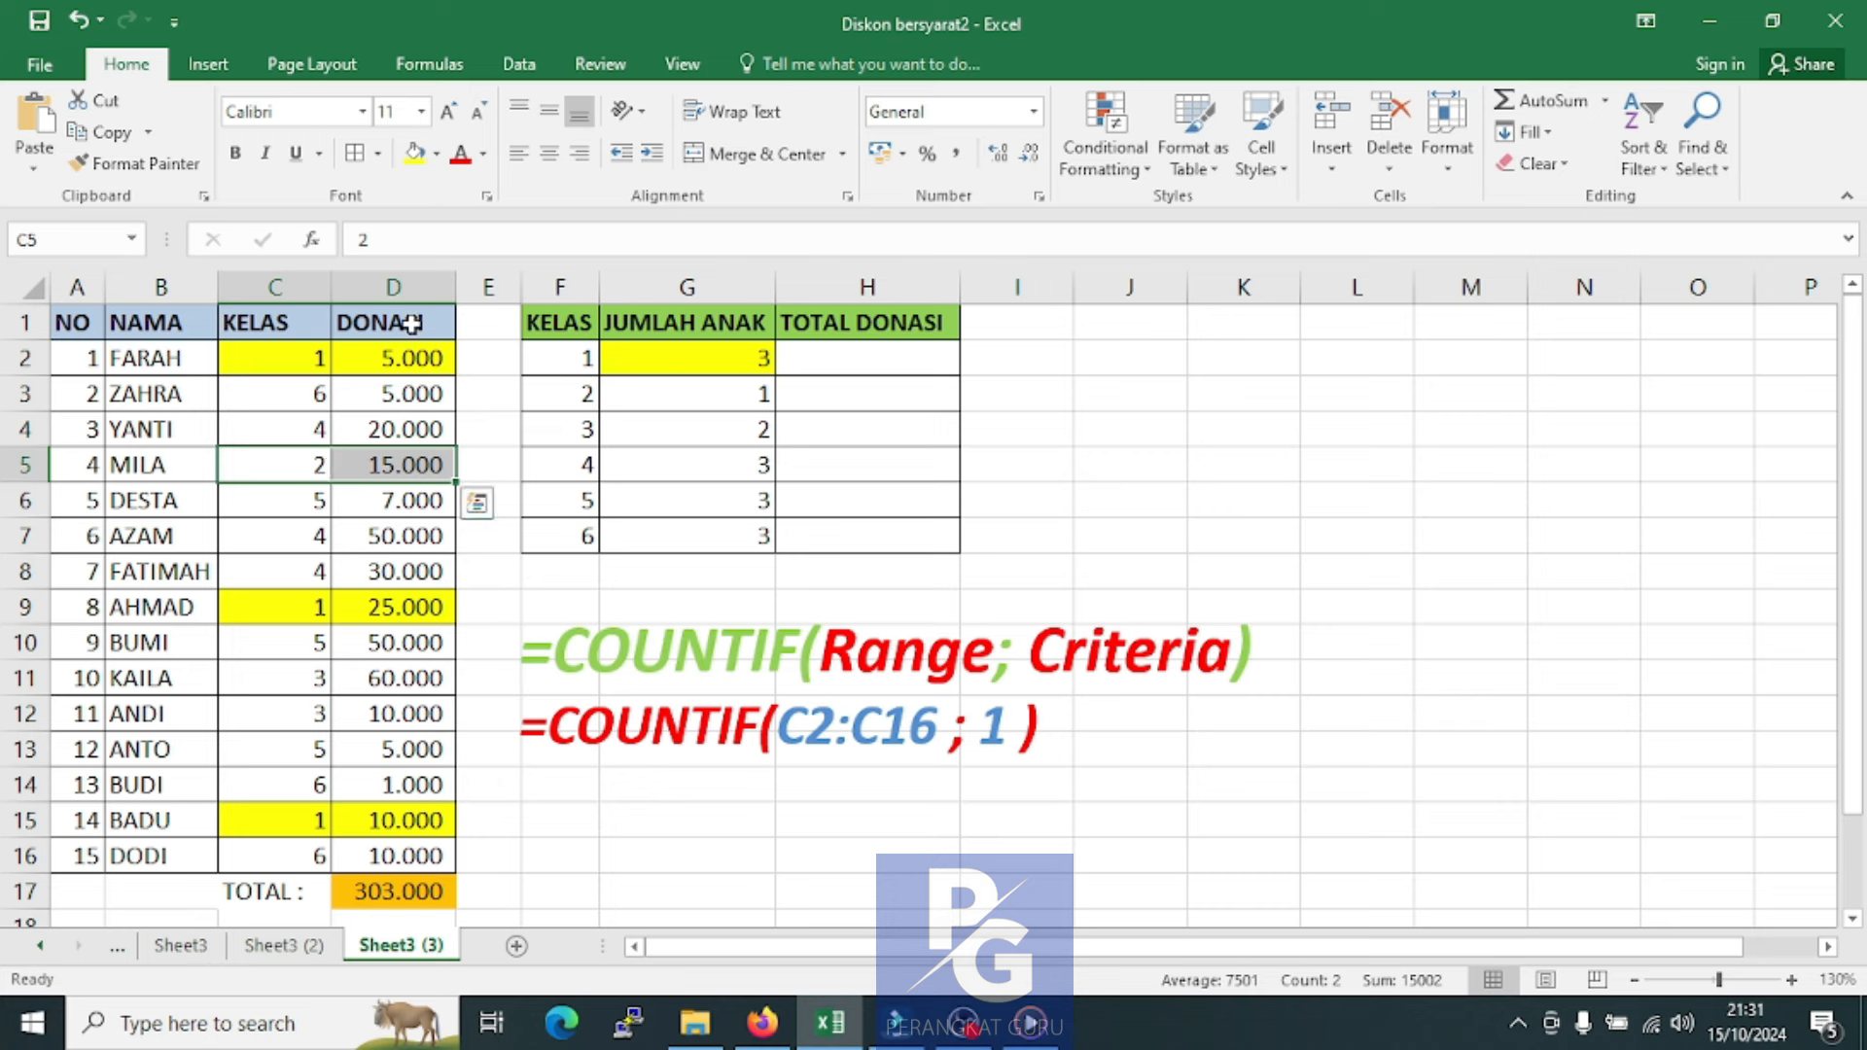
{"action": "left_click", "coordinate": [437, 153]}
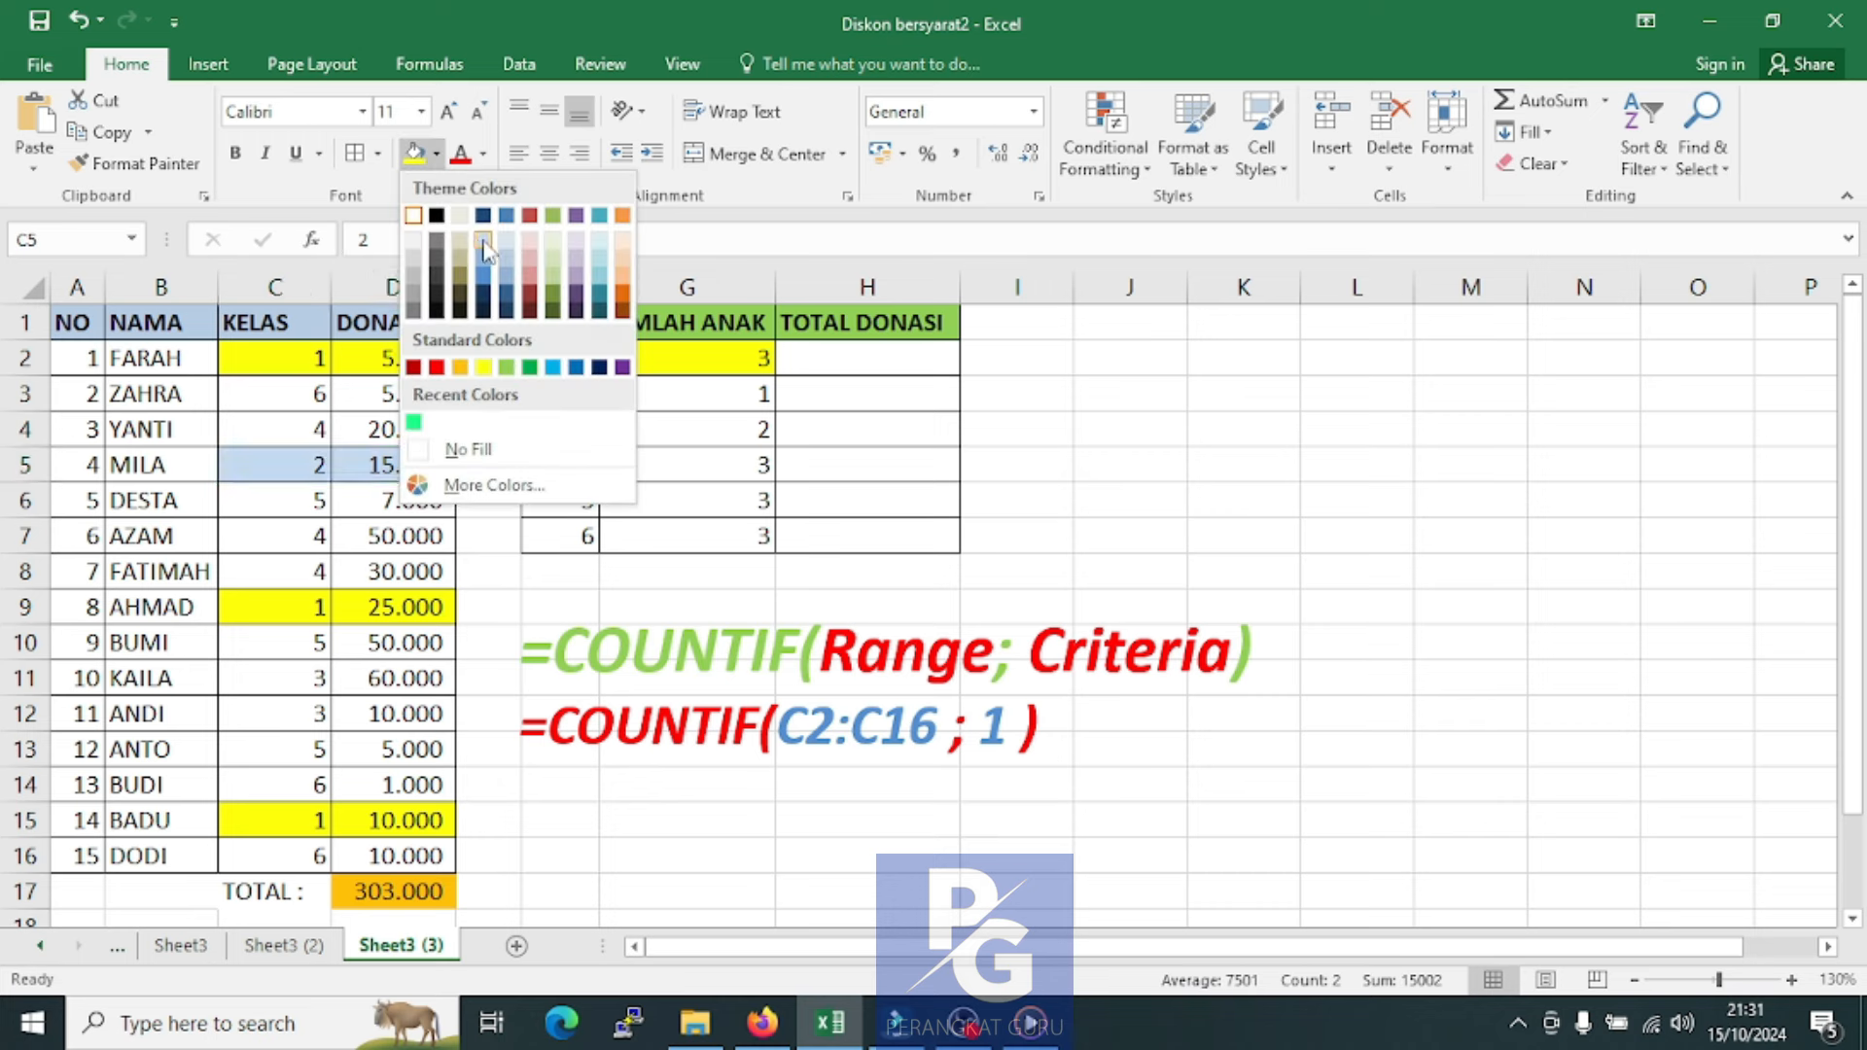
{"action": "left_click", "coordinate": [599, 245]}
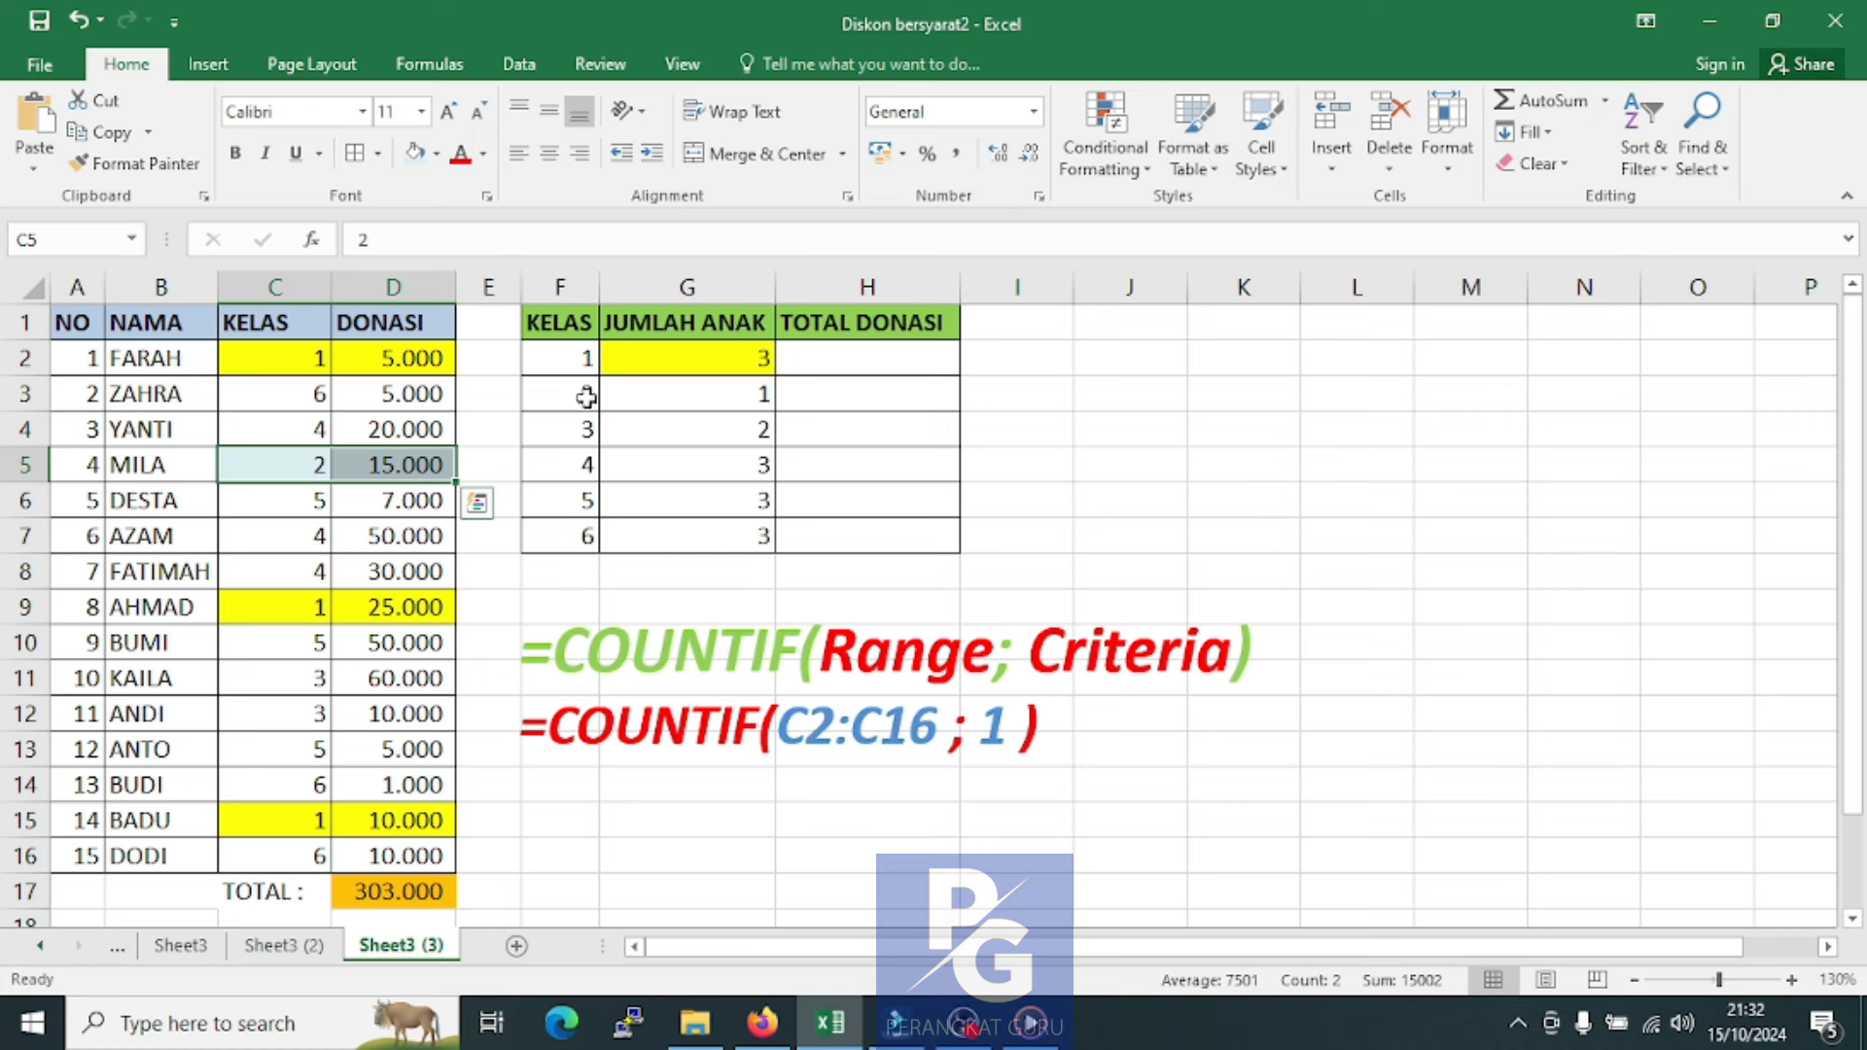
{"action": "left_click", "coordinate": [662, 395]}
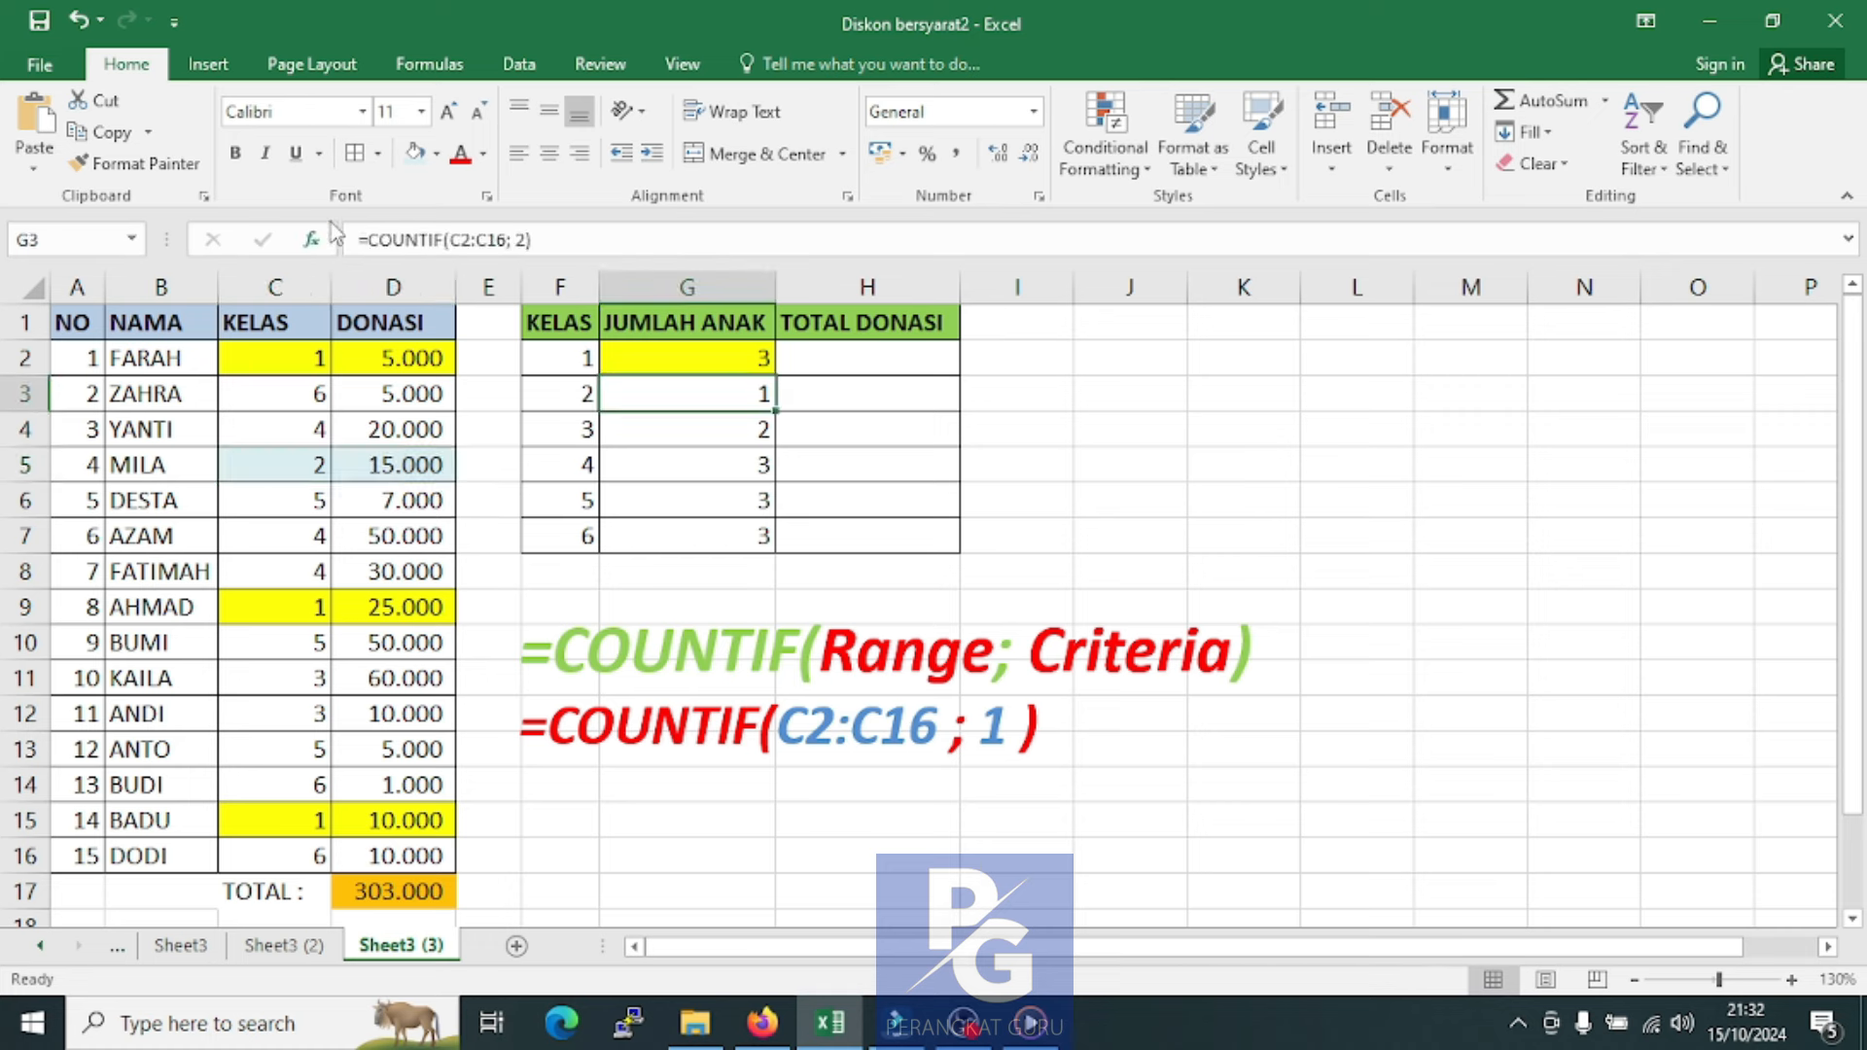
{"action": "left_click", "coordinate": [415, 152]}
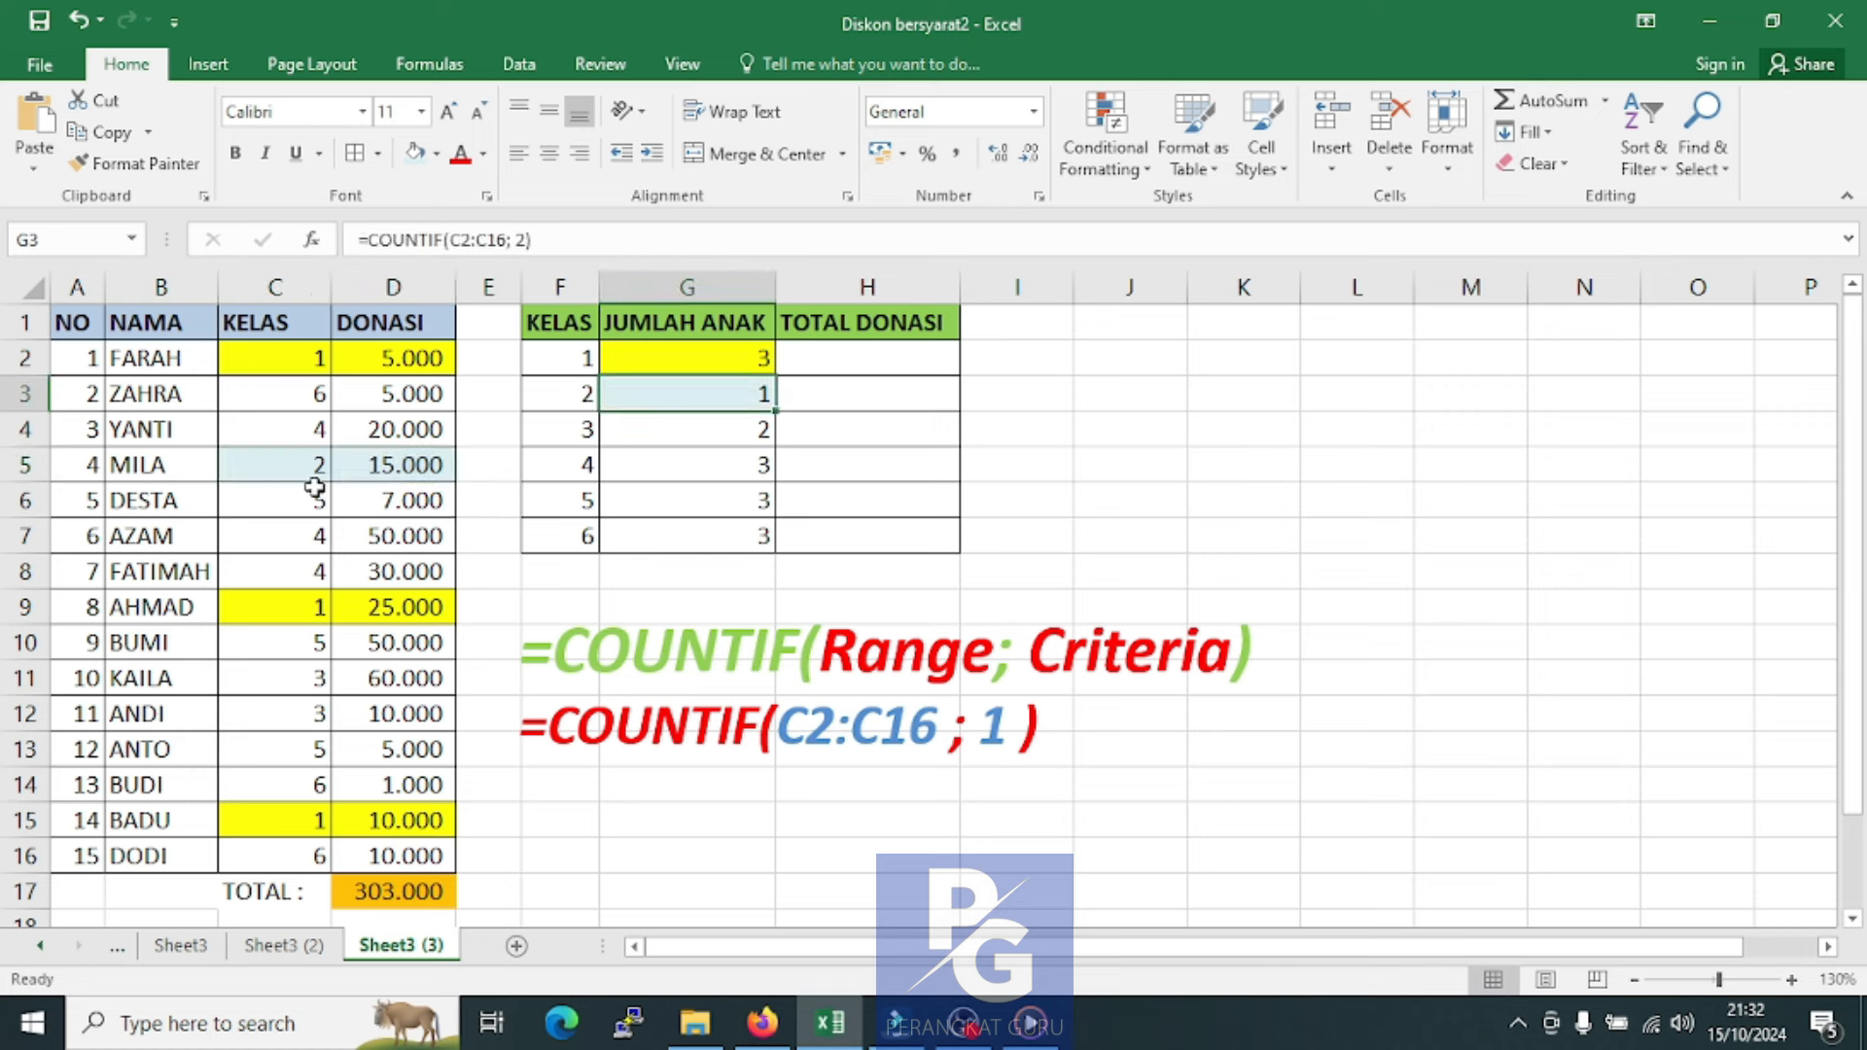
Fill the class 3 data cells C11:D12 and the class 3 count cell G4 with tan
{"action": "left_click_drag", "start_coordinate": [309, 688], "coordinate": [373, 698]}
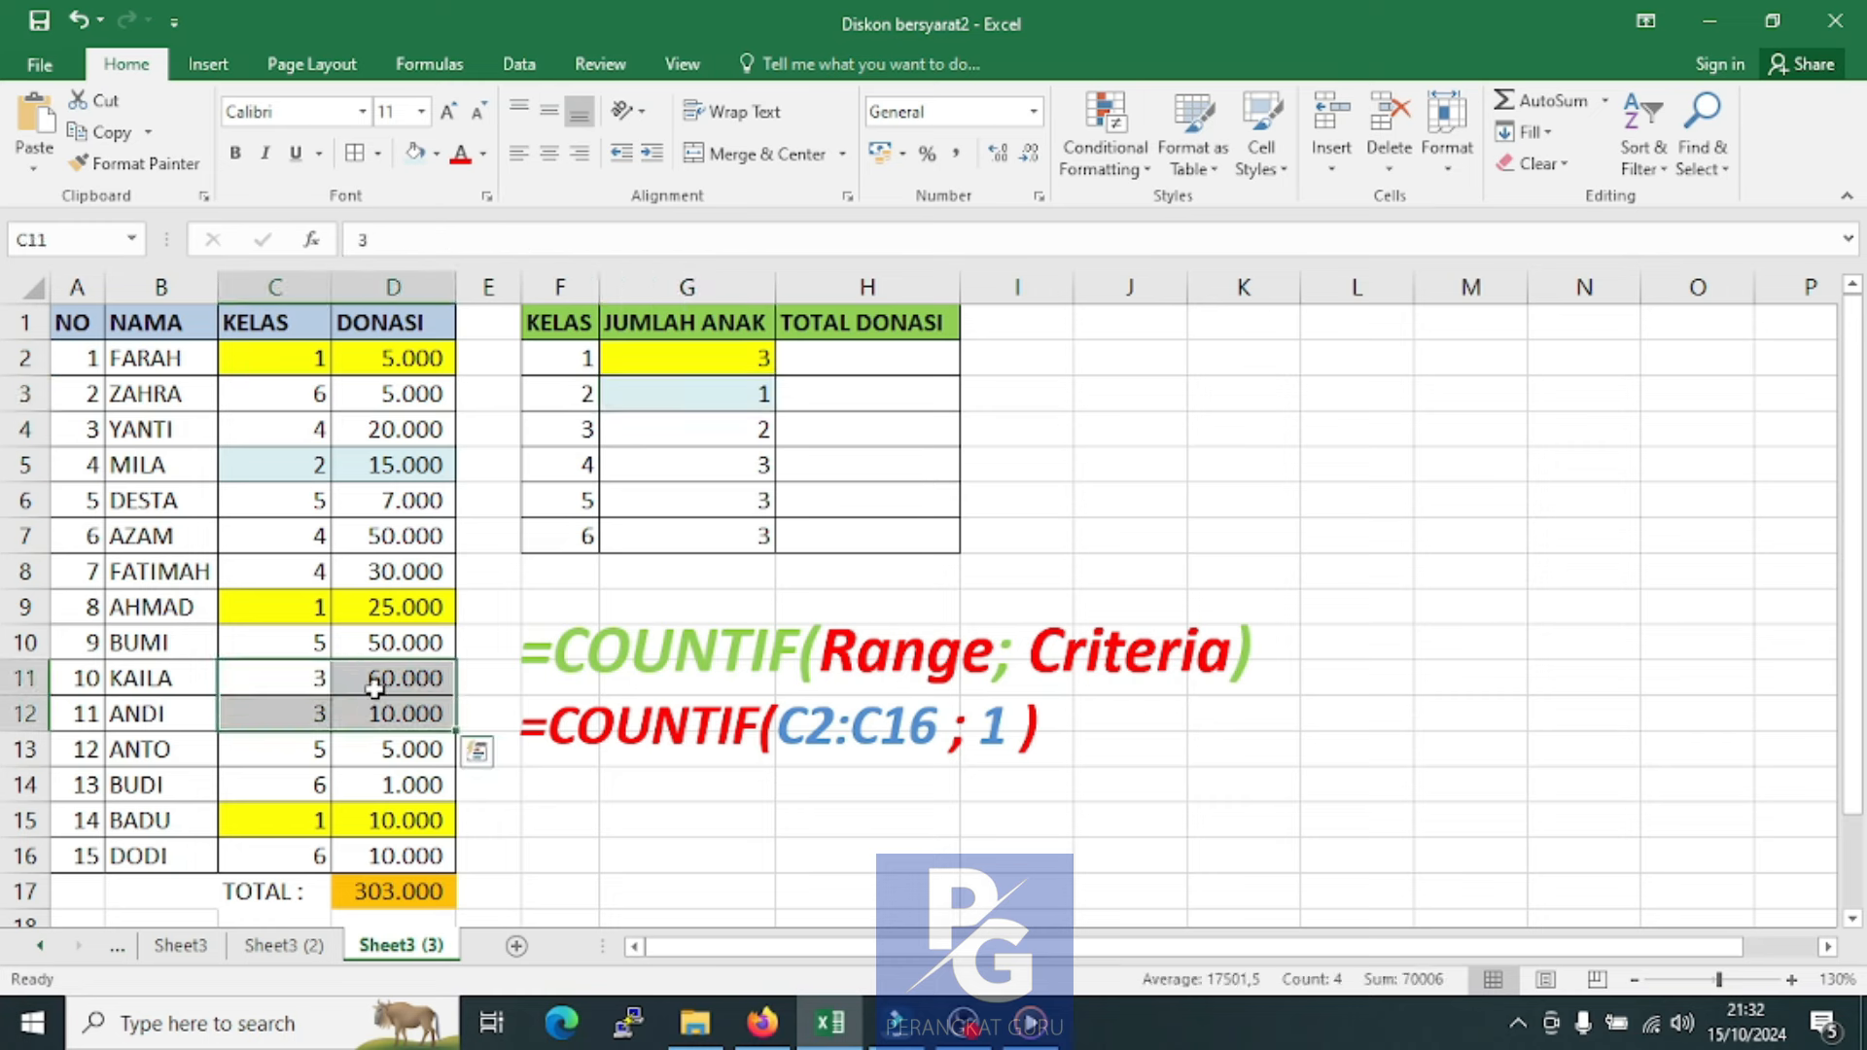
{"action": "left_click", "coordinate": [437, 160]}
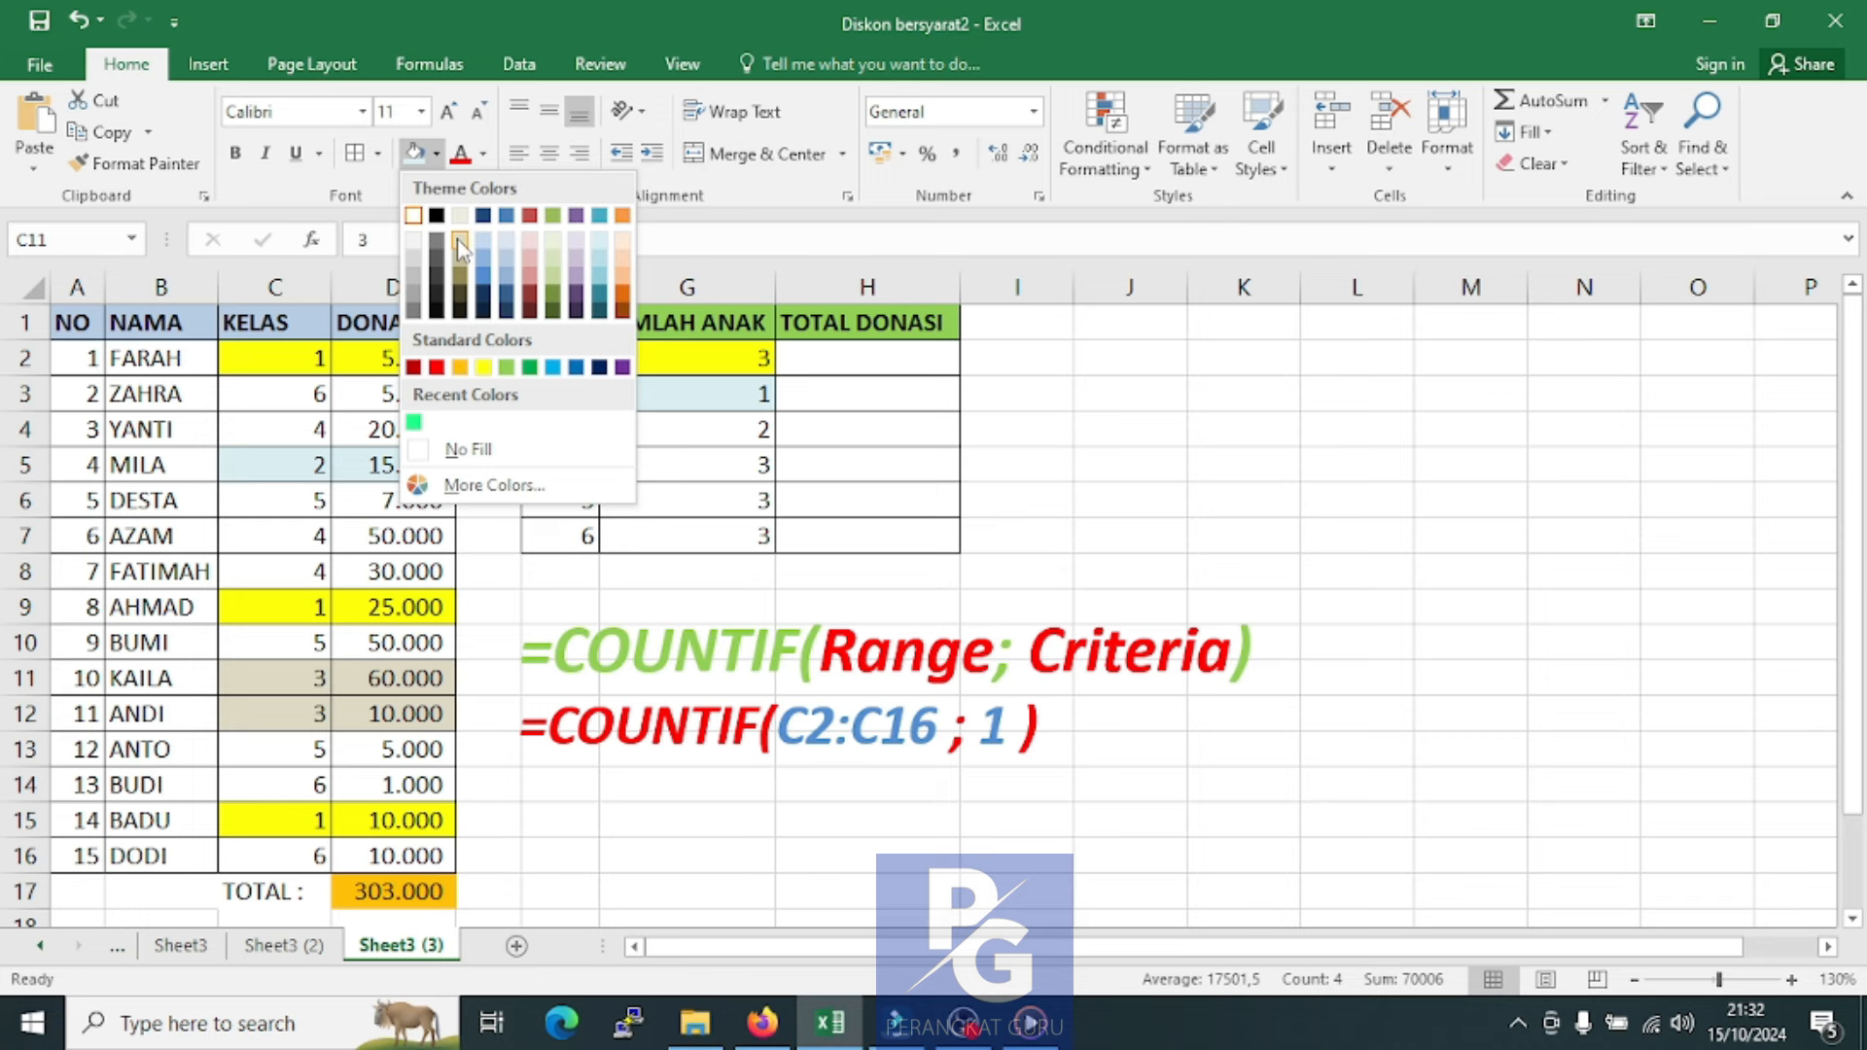
{"action": "left_click", "coordinate": [461, 250]}
{"action": "left_click", "coordinate": [675, 422]}
{"action": "left_click", "coordinate": [417, 156]}
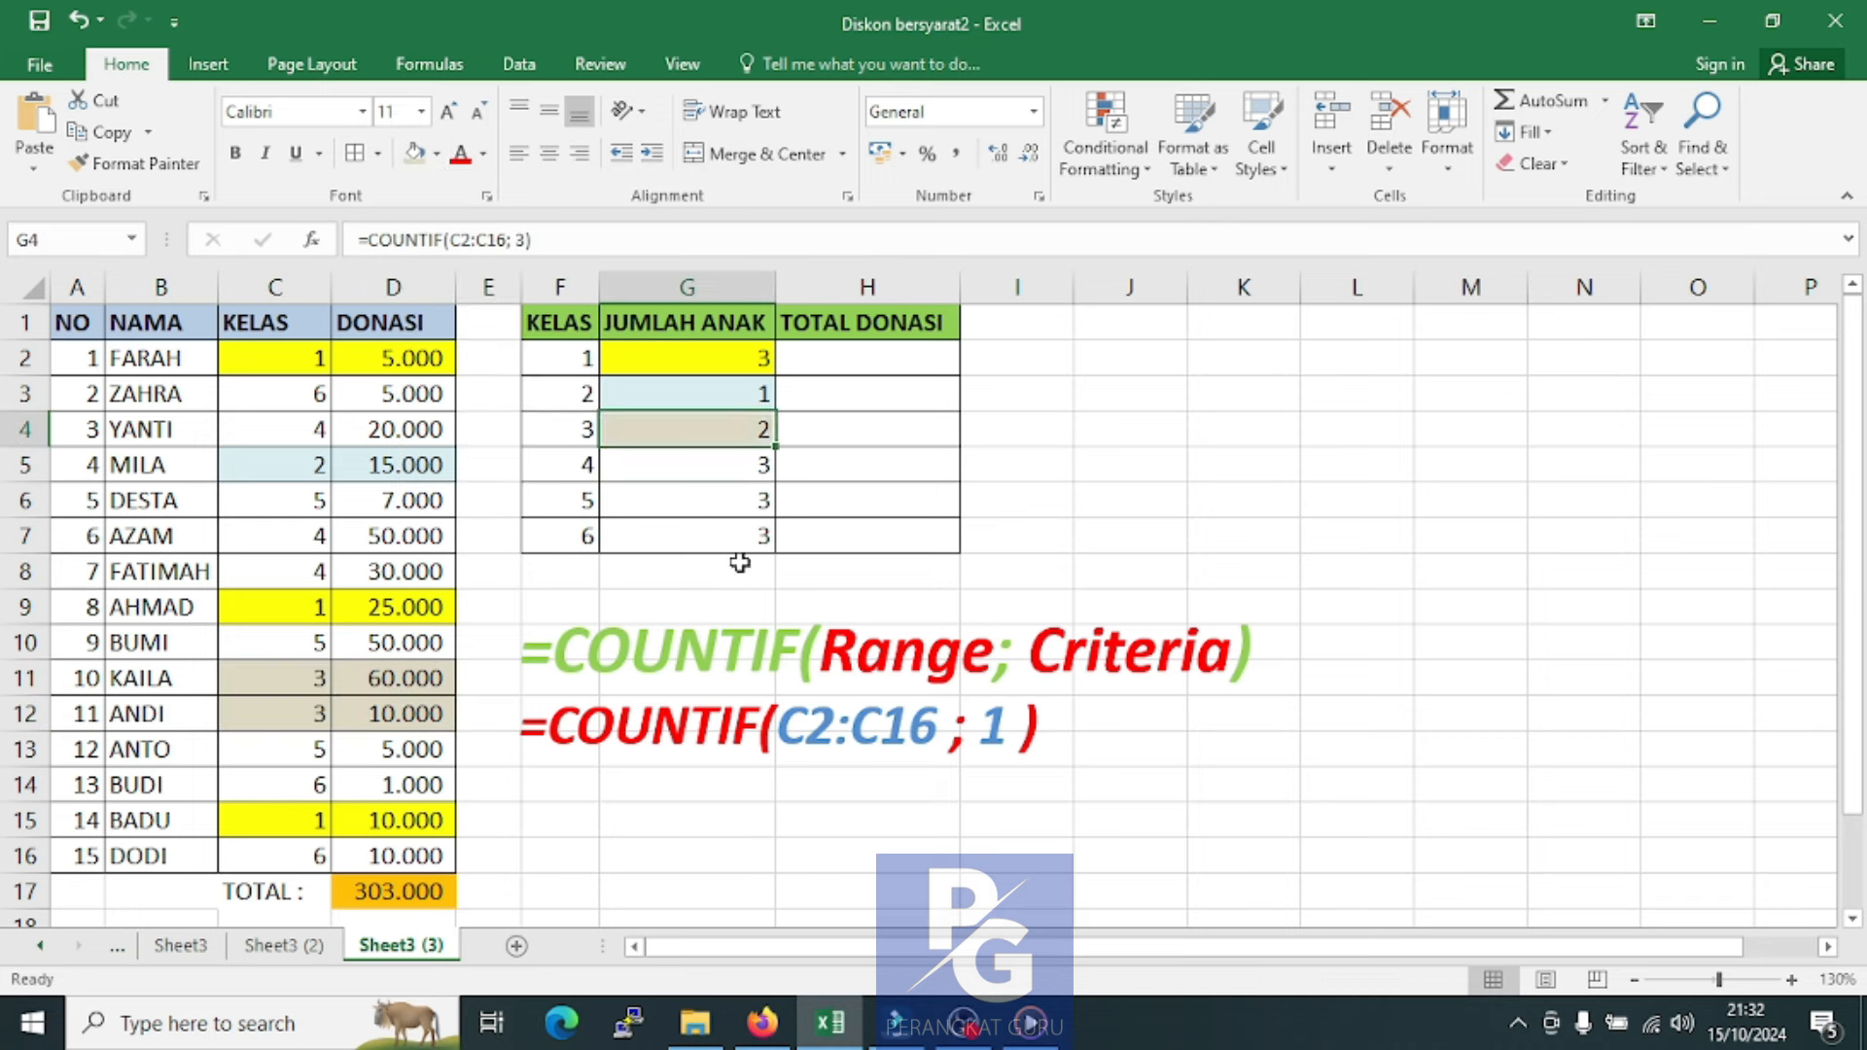
Fill the class 4 data cells C4:D4 and C7:D8 and the class 4 count cell G5 with light red
{"action": "left_click_drag", "start_coordinate": [321, 428], "coordinate": [351, 428]}
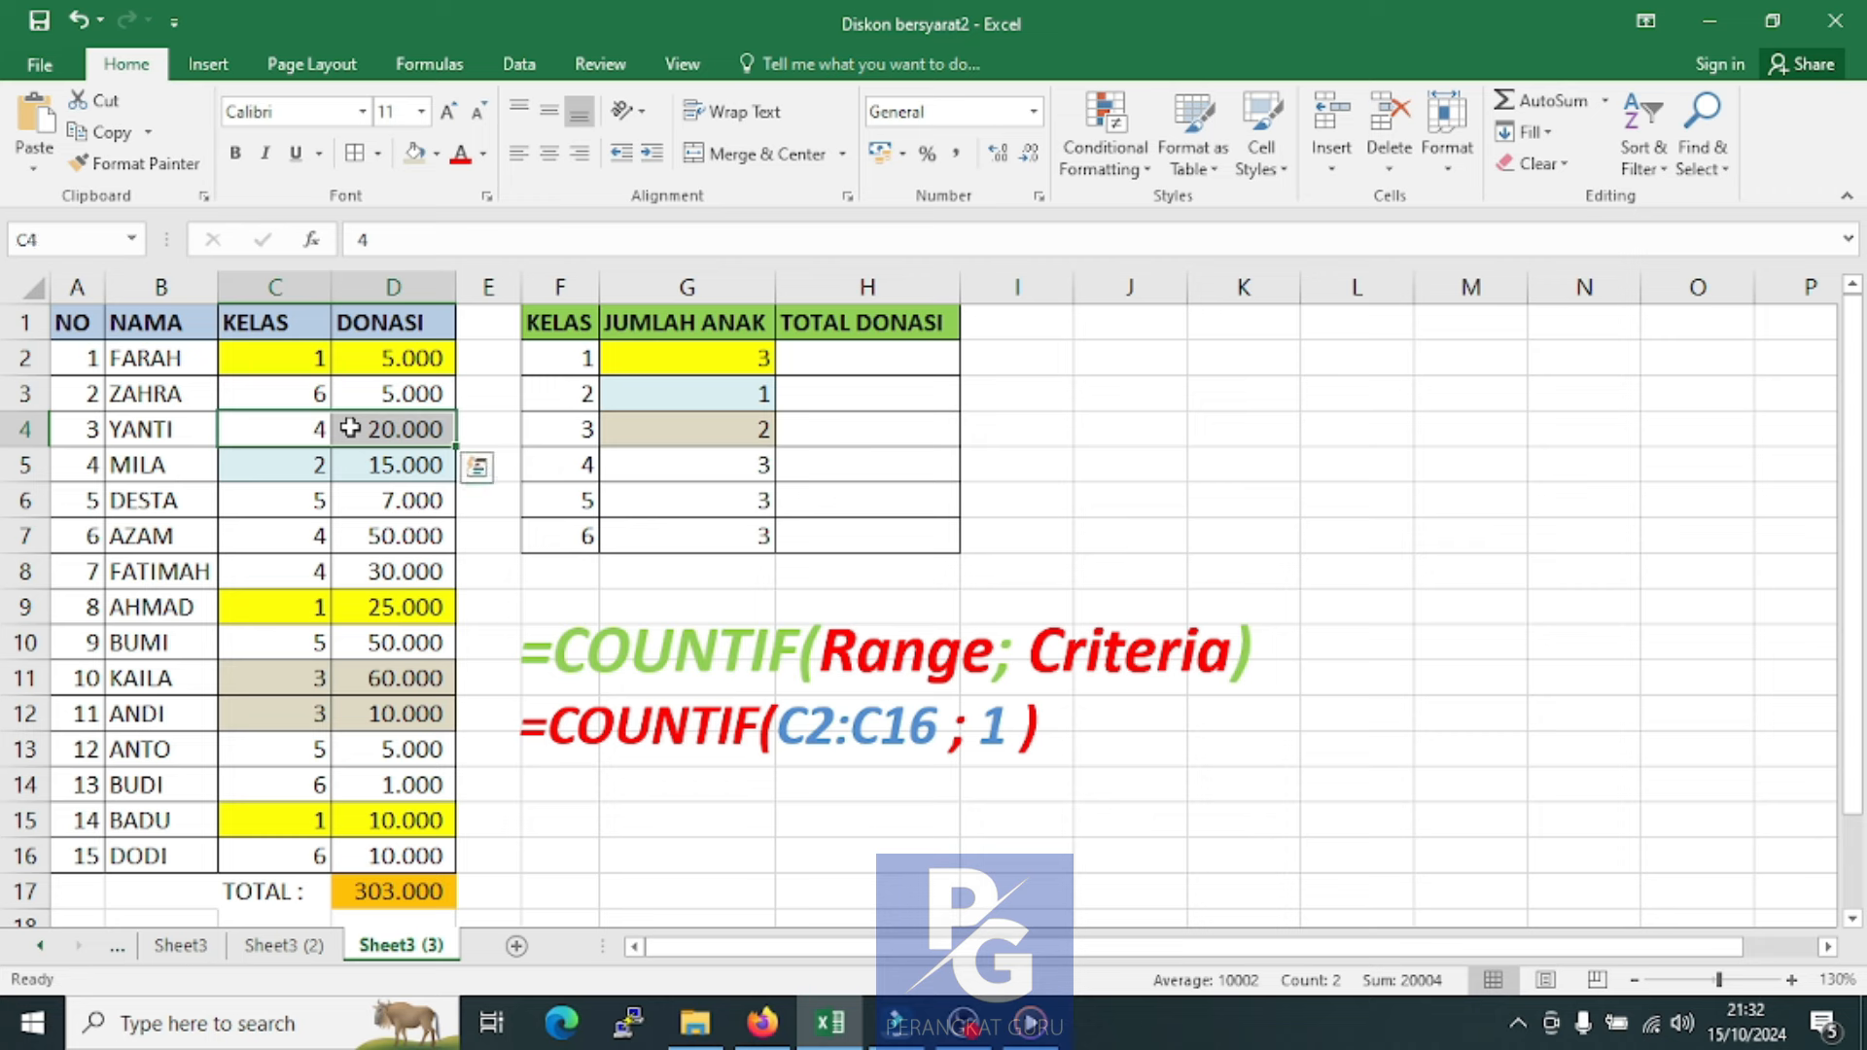
{"action": "left_click_drag", "start_coordinate": [303, 534], "coordinate": [341, 572]}
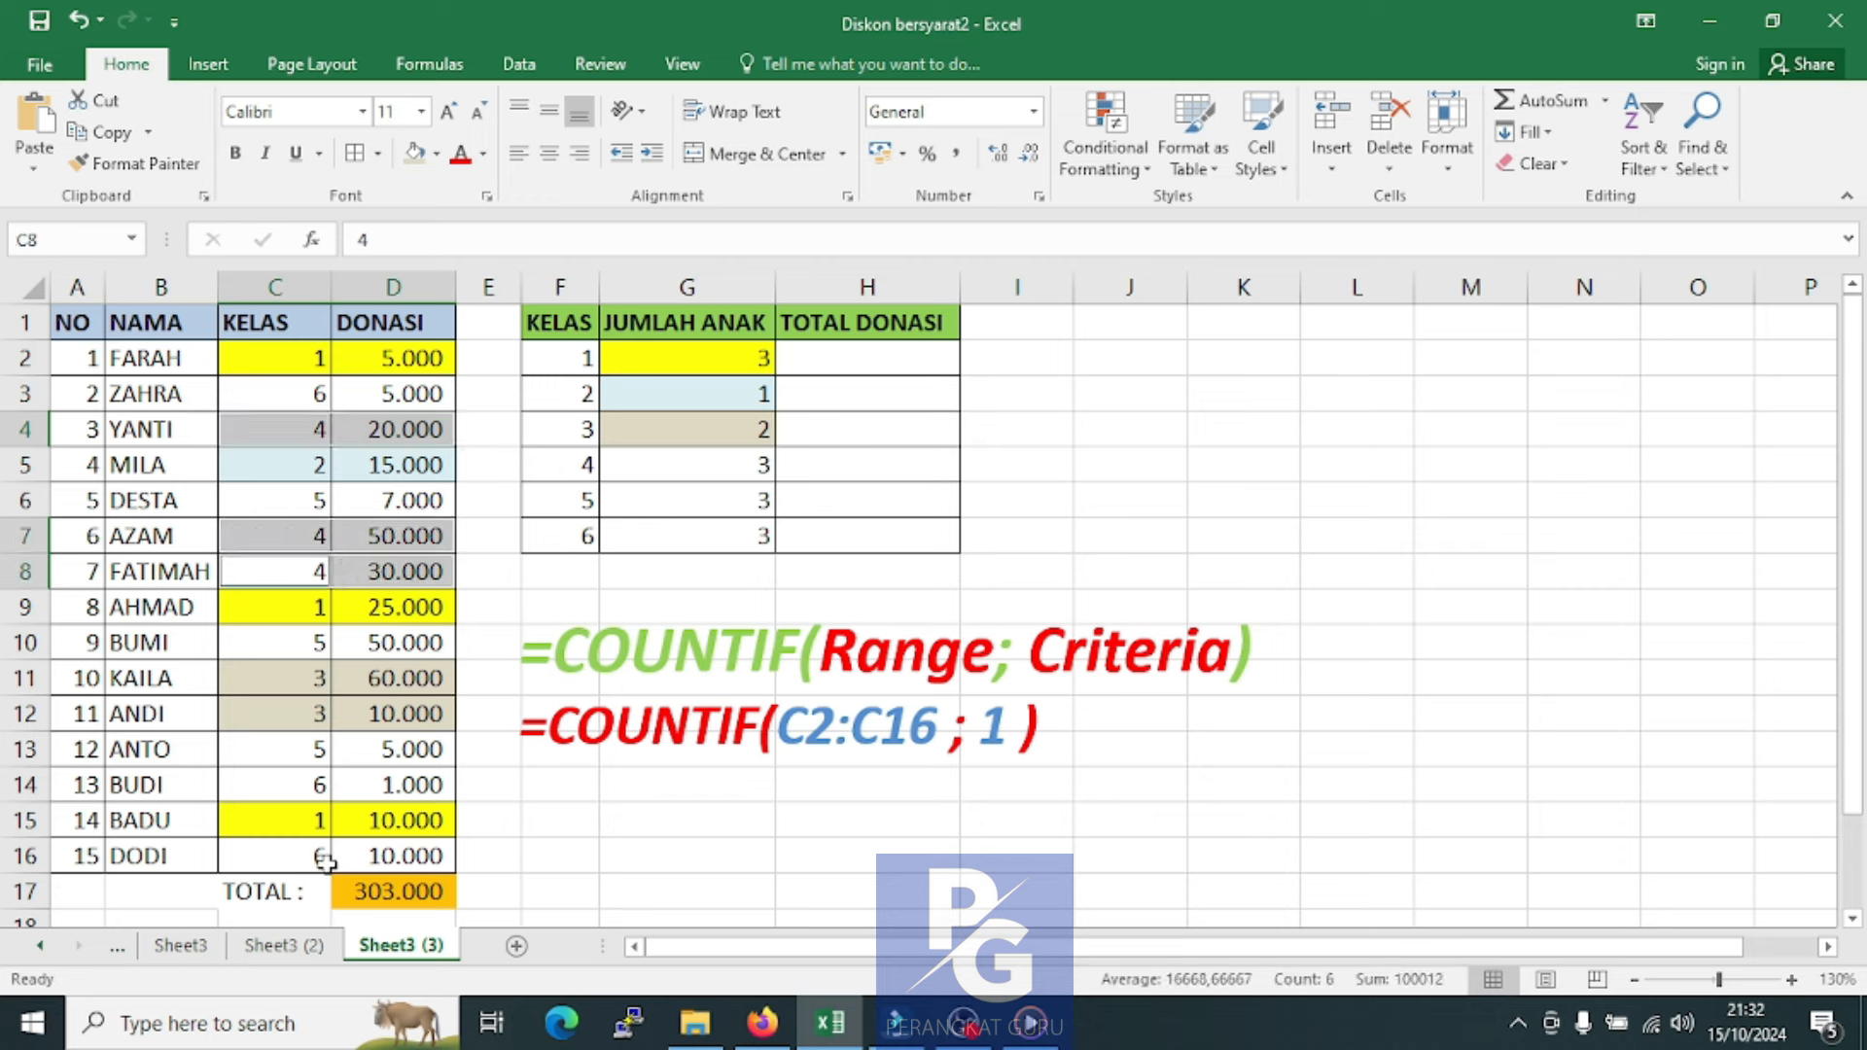
{"action": "left_click", "coordinate": [436, 154]}
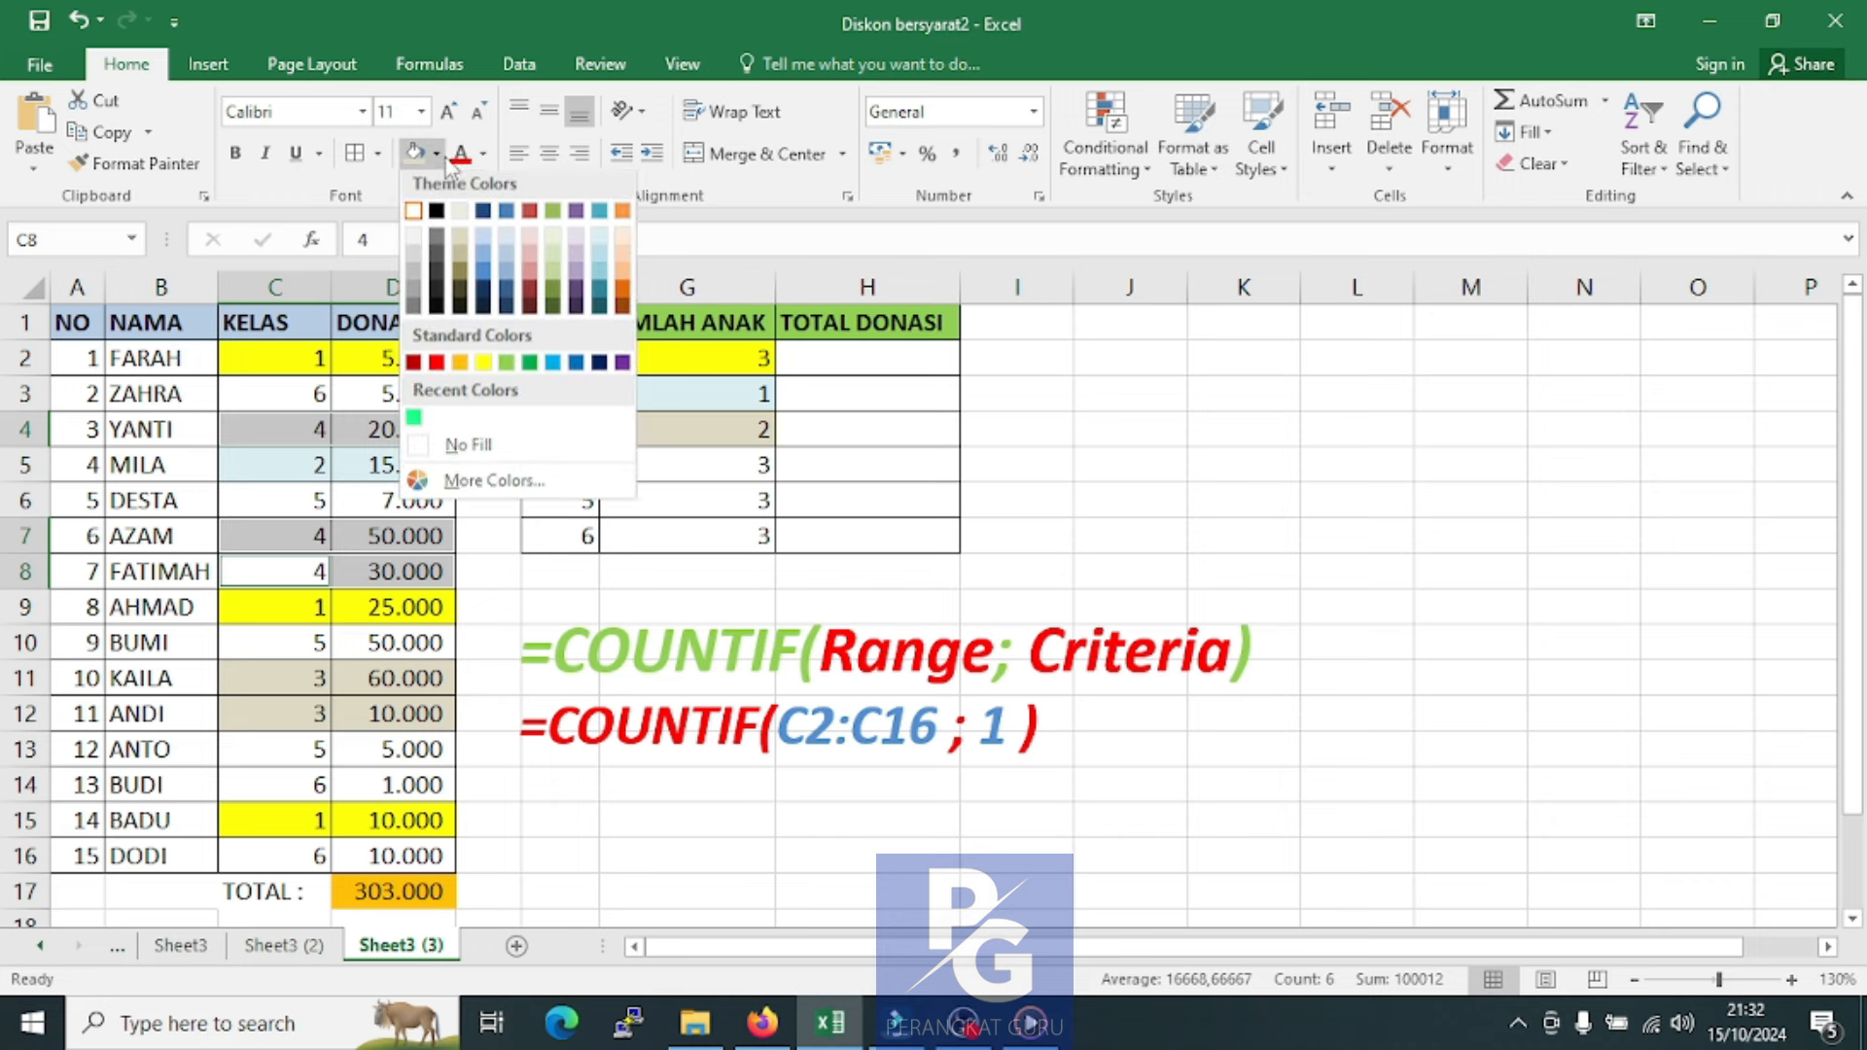
{"action": "left_click", "coordinate": [533, 264]}
{"action": "left_click", "coordinate": [692, 465]}
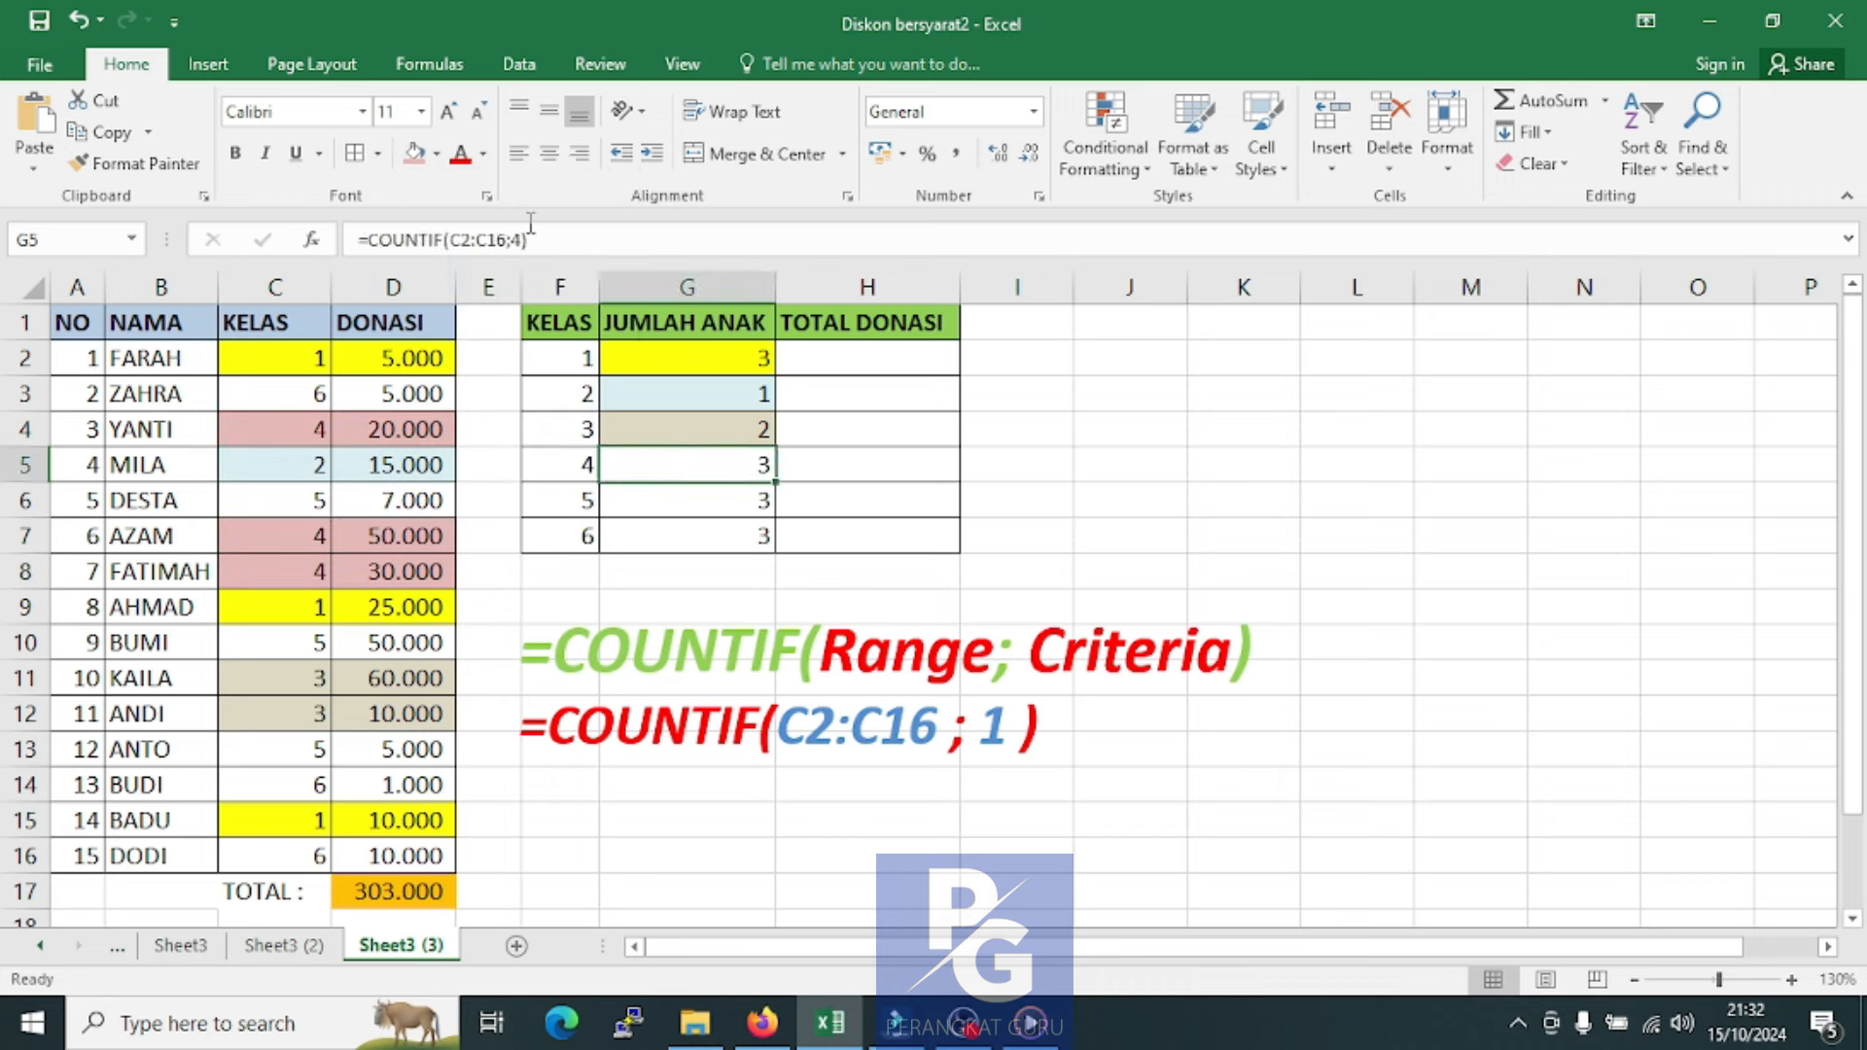
{"action": "left_click", "coordinate": [414, 153]}
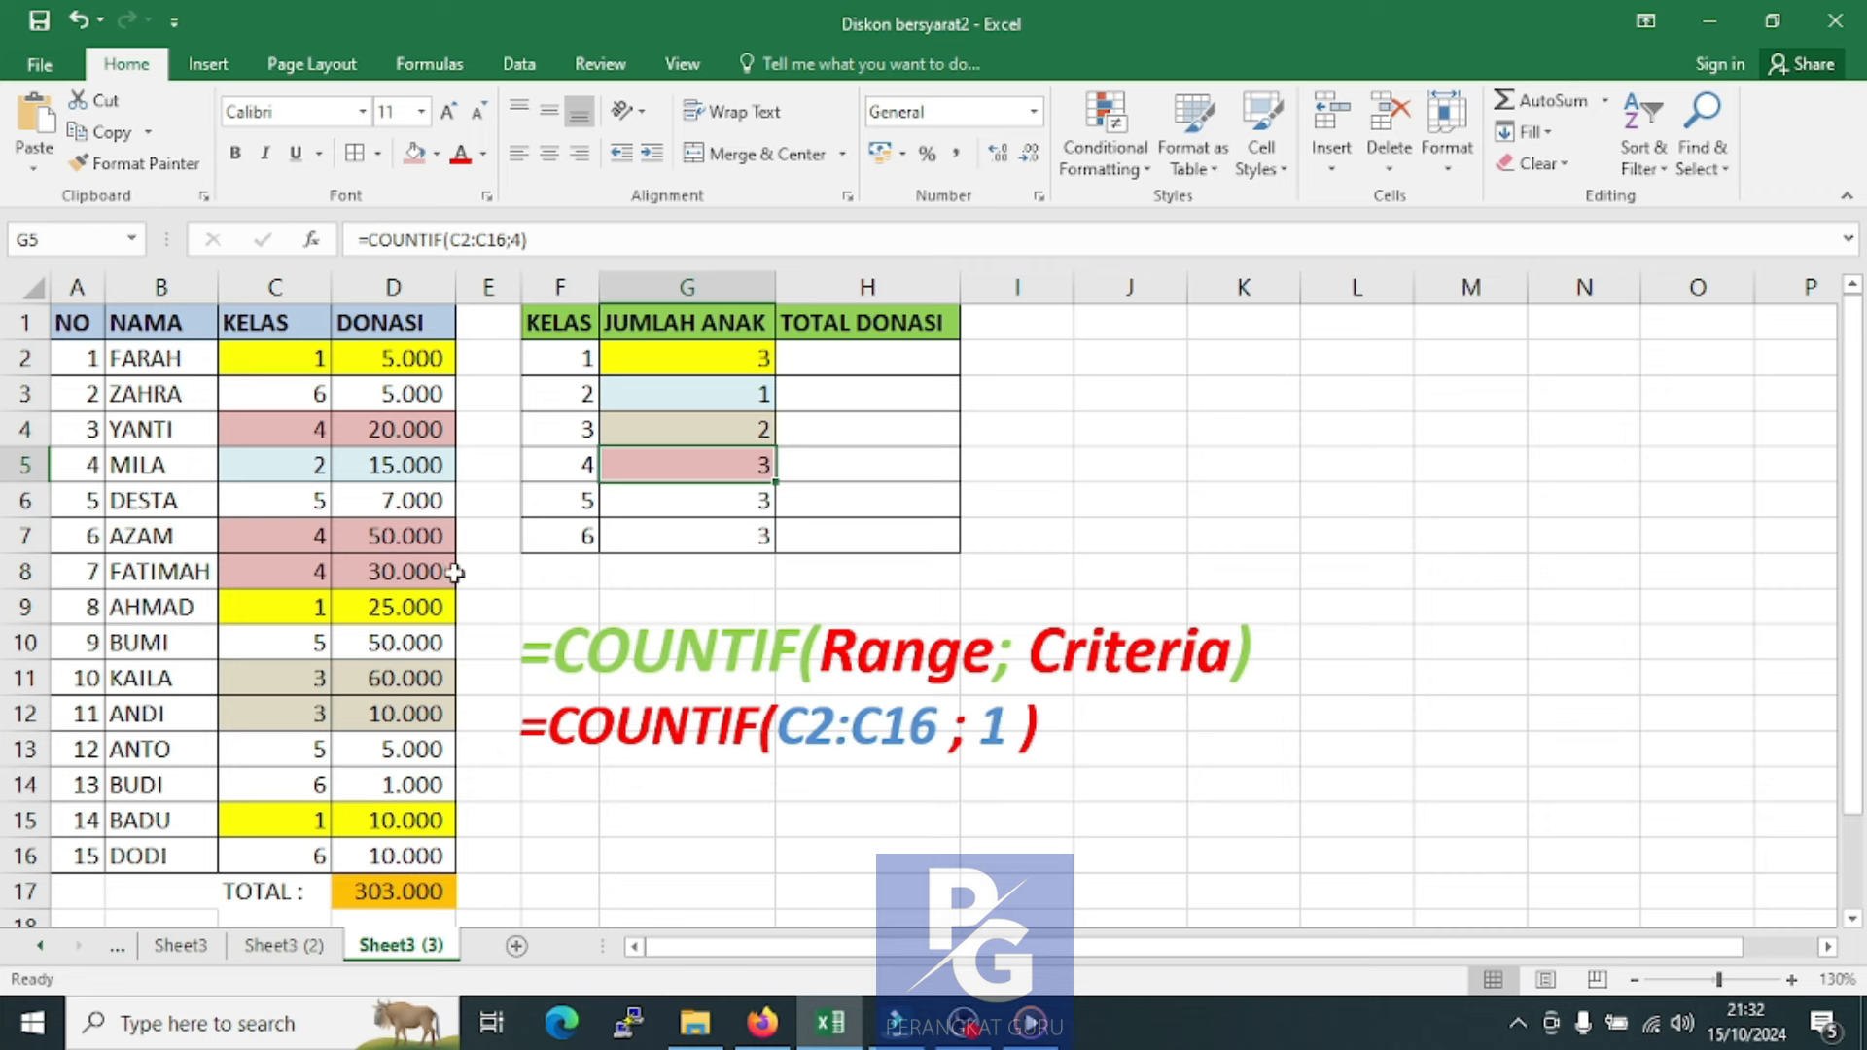
Fill the class 5 data cells C6:D6, C10:D10 and C13:D13 with light purple
{"action": "left_click_drag", "start_coordinate": [296, 494], "coordinate": [378, 499]}
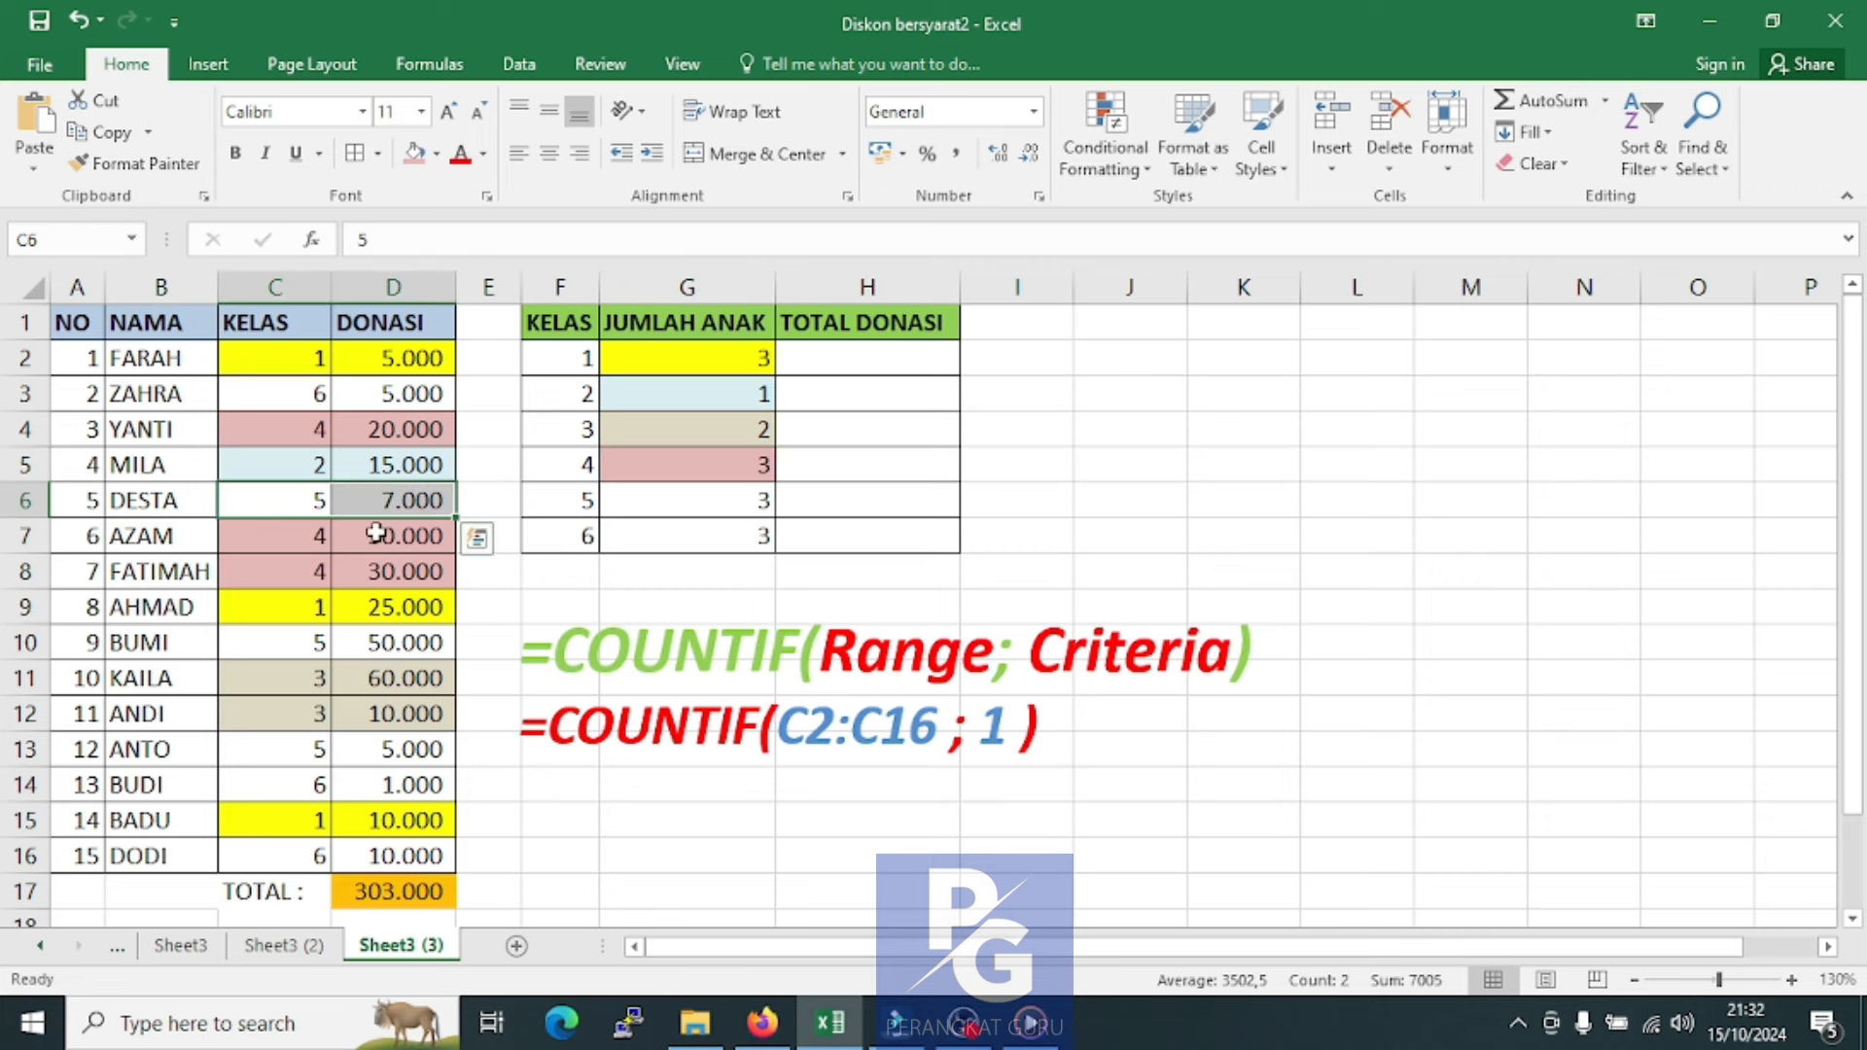
{"action": "left_click", "coordinate": [324, 642], "text": "ctrl"}
{"action": "left_click_drag", "start_coordinate": [324, 642], "coordinate": [352, 643]}
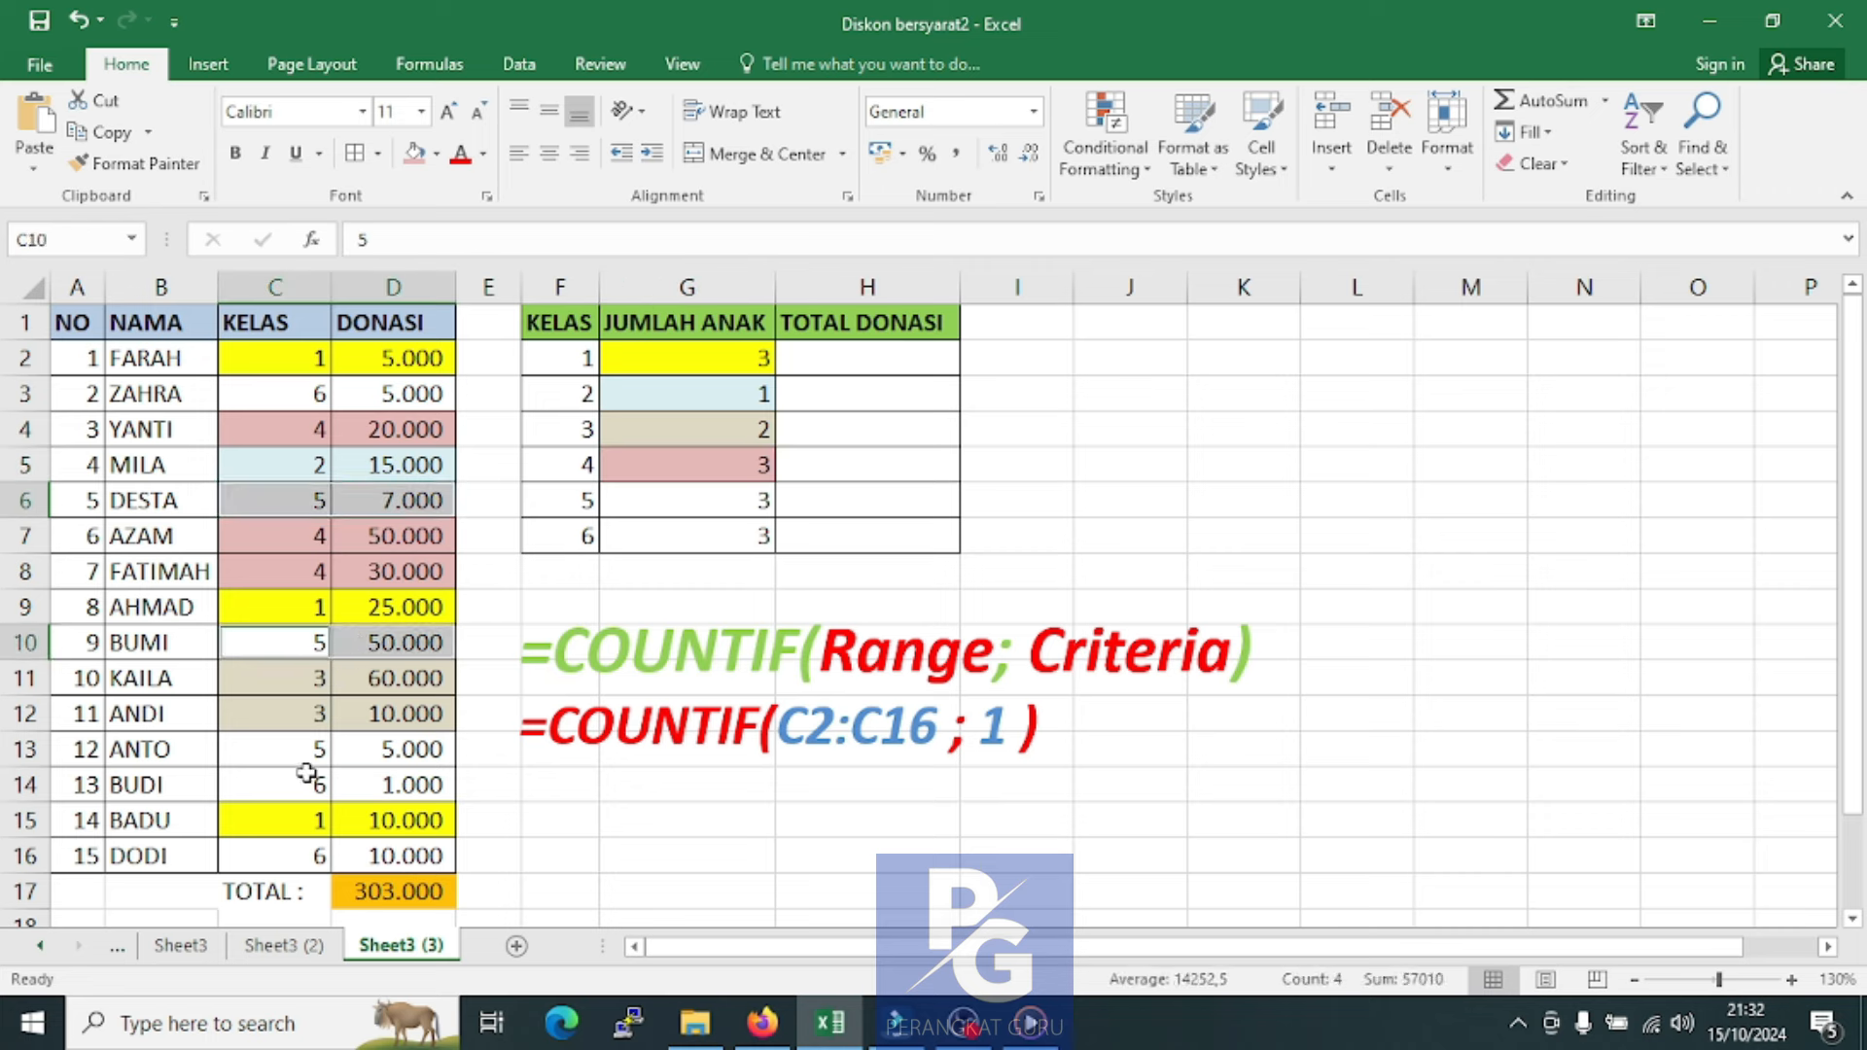
{"action": "left_click_drag", "start_coordinate": [311, 751], "coordinate": [373, 752]}
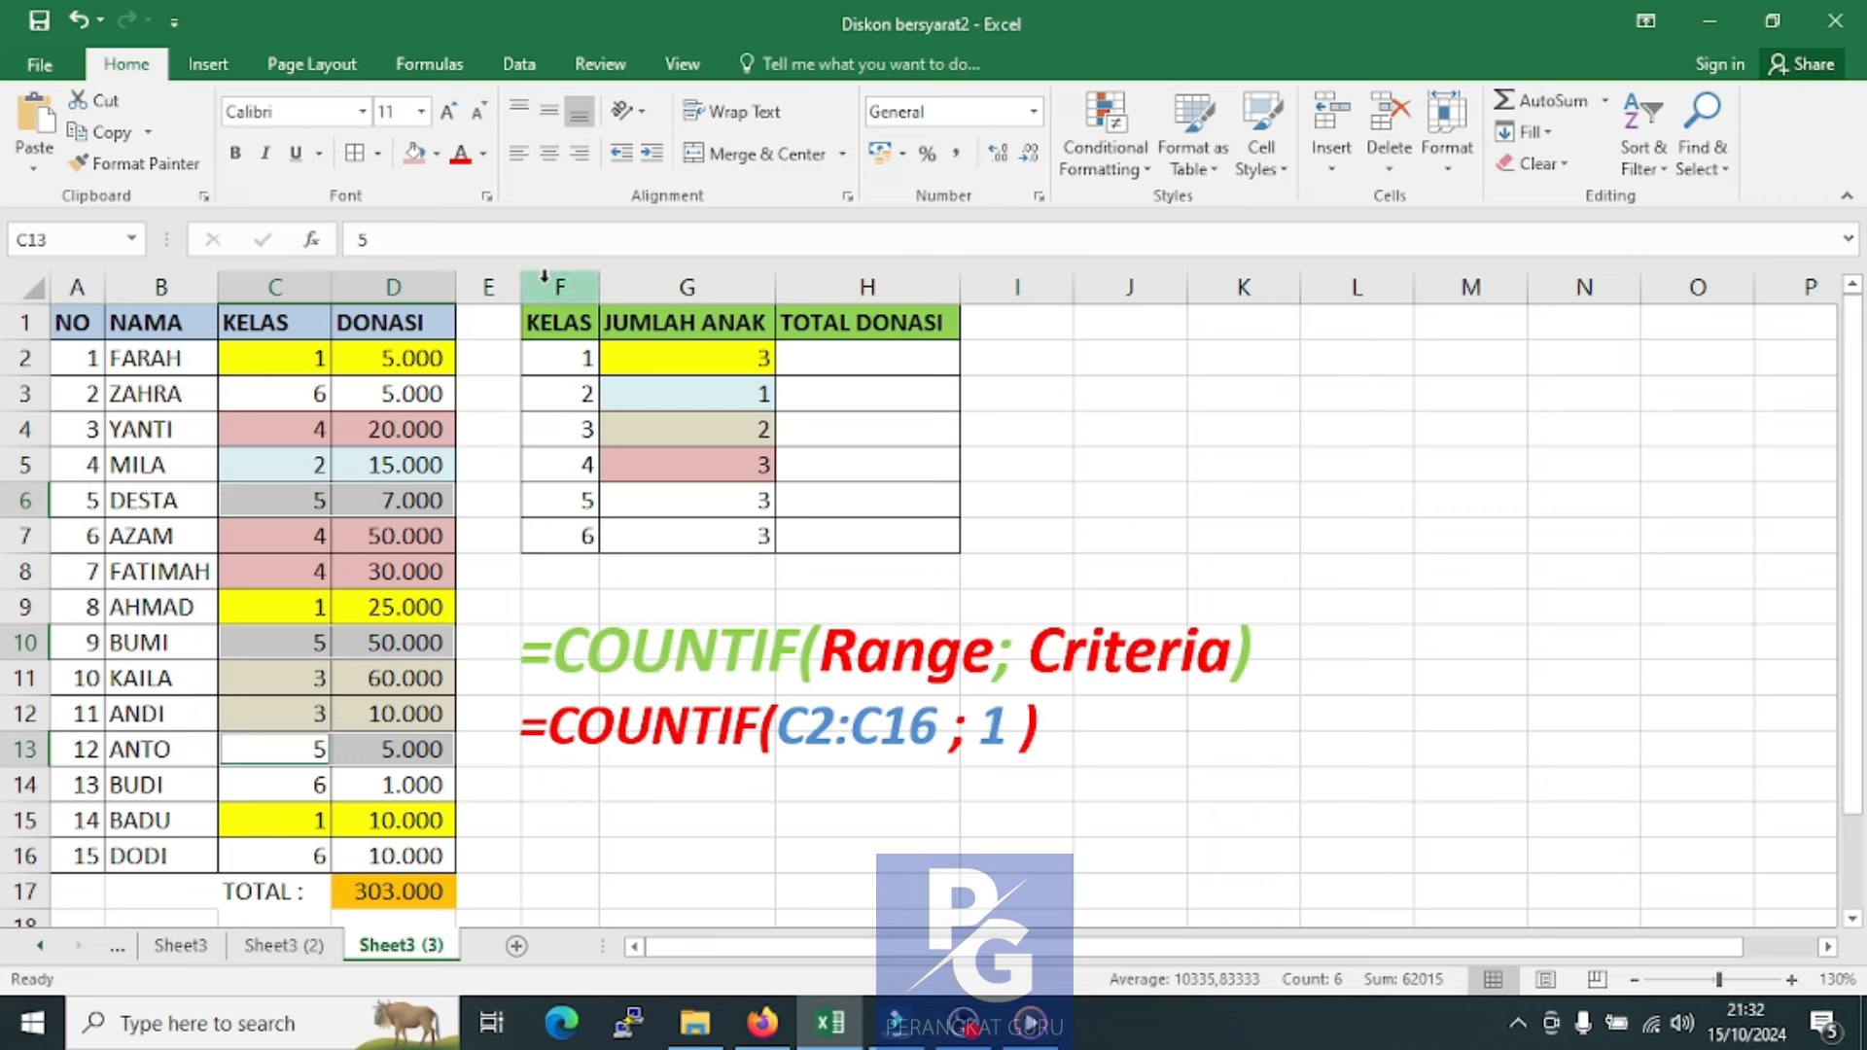
{"action": "left_click", "coordinate": [436, 153]}
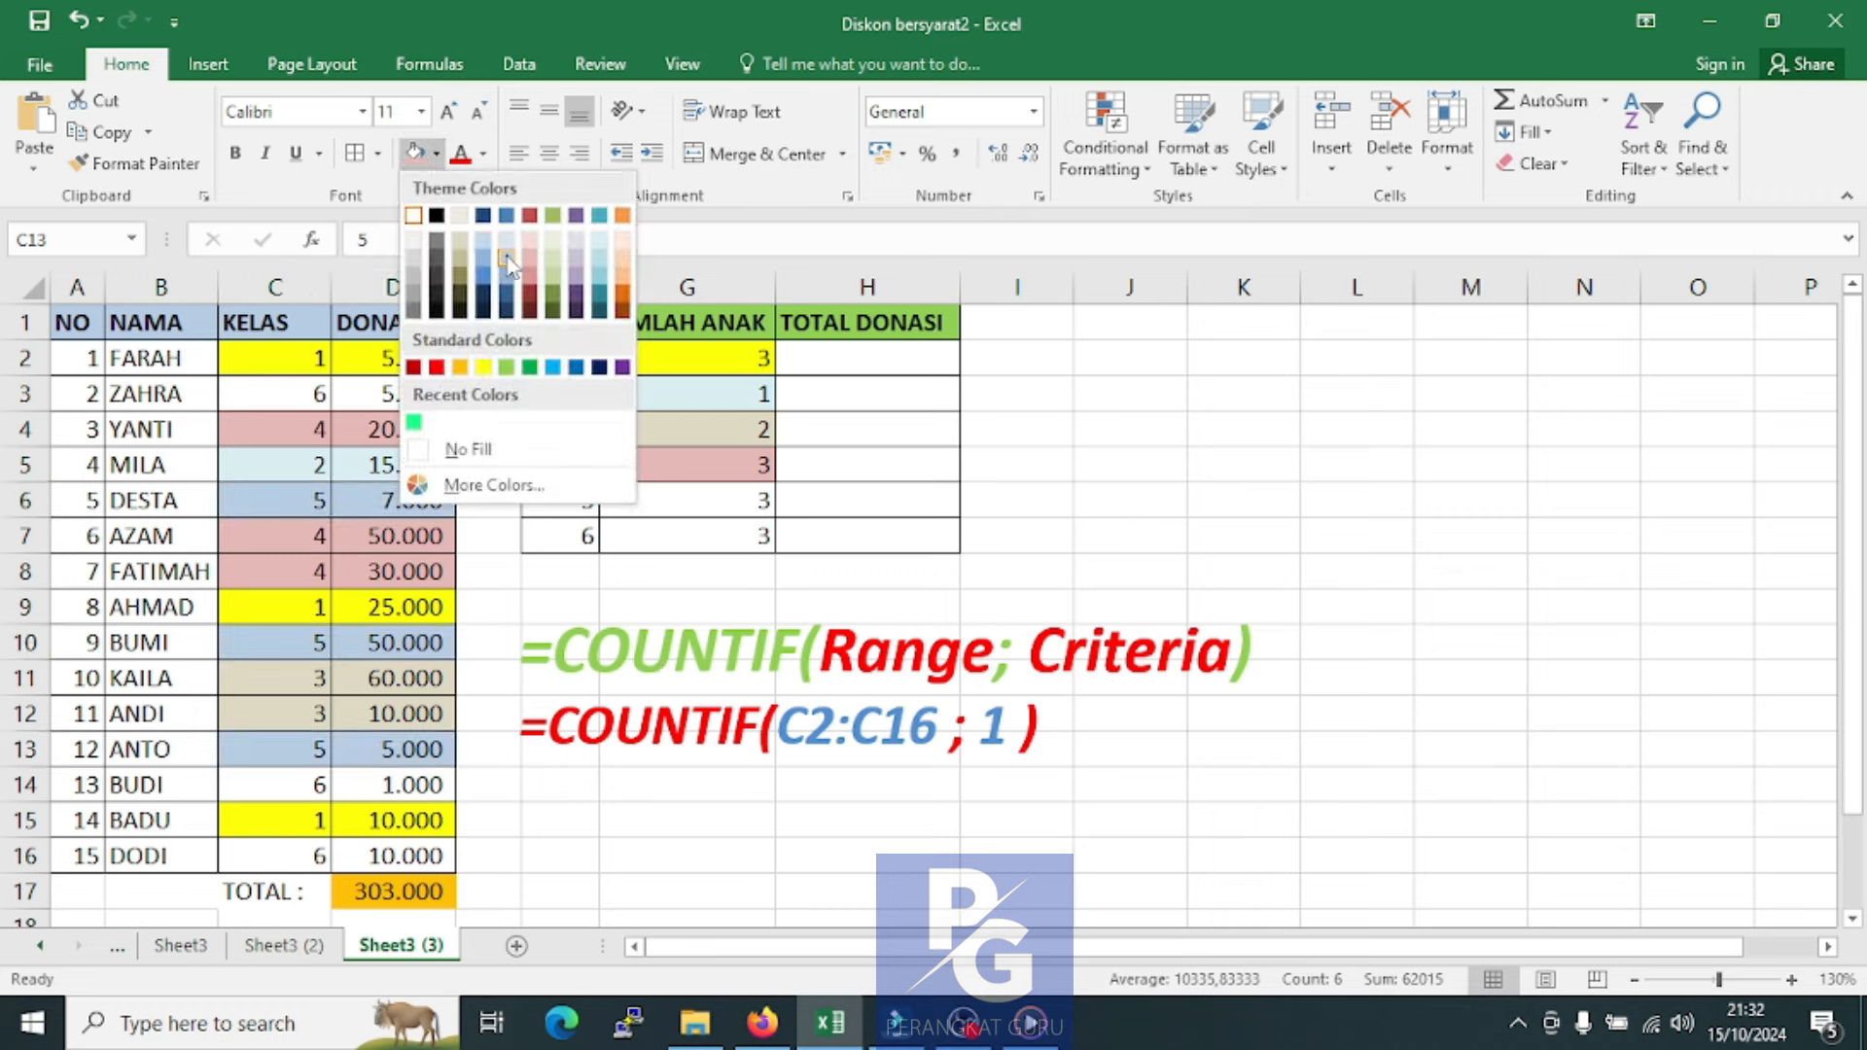
{"action": "left_click", "coordinate": [577, 276]}
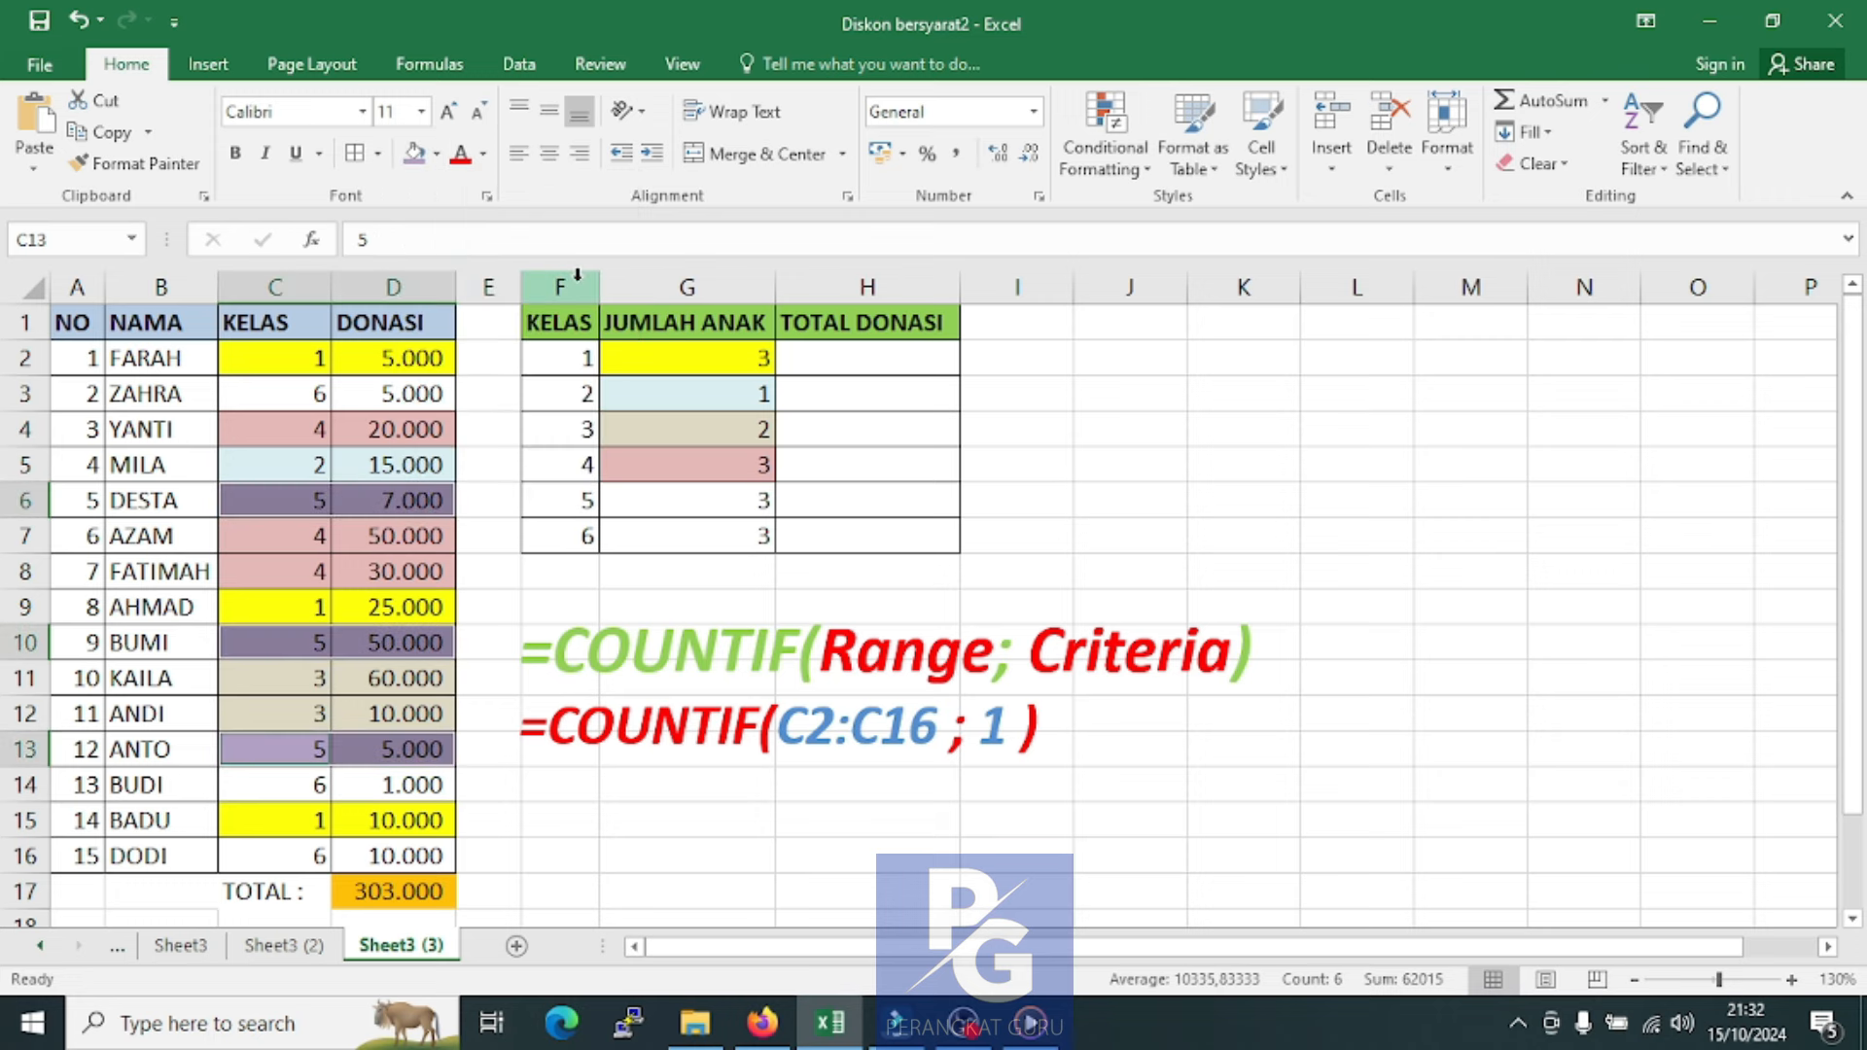
Fill the class 5 count cell G6 with light purple
{"action": "left_click", "coordinate": [681, 498]}
{"action": "left_click", "coordinate": [415, 154]}
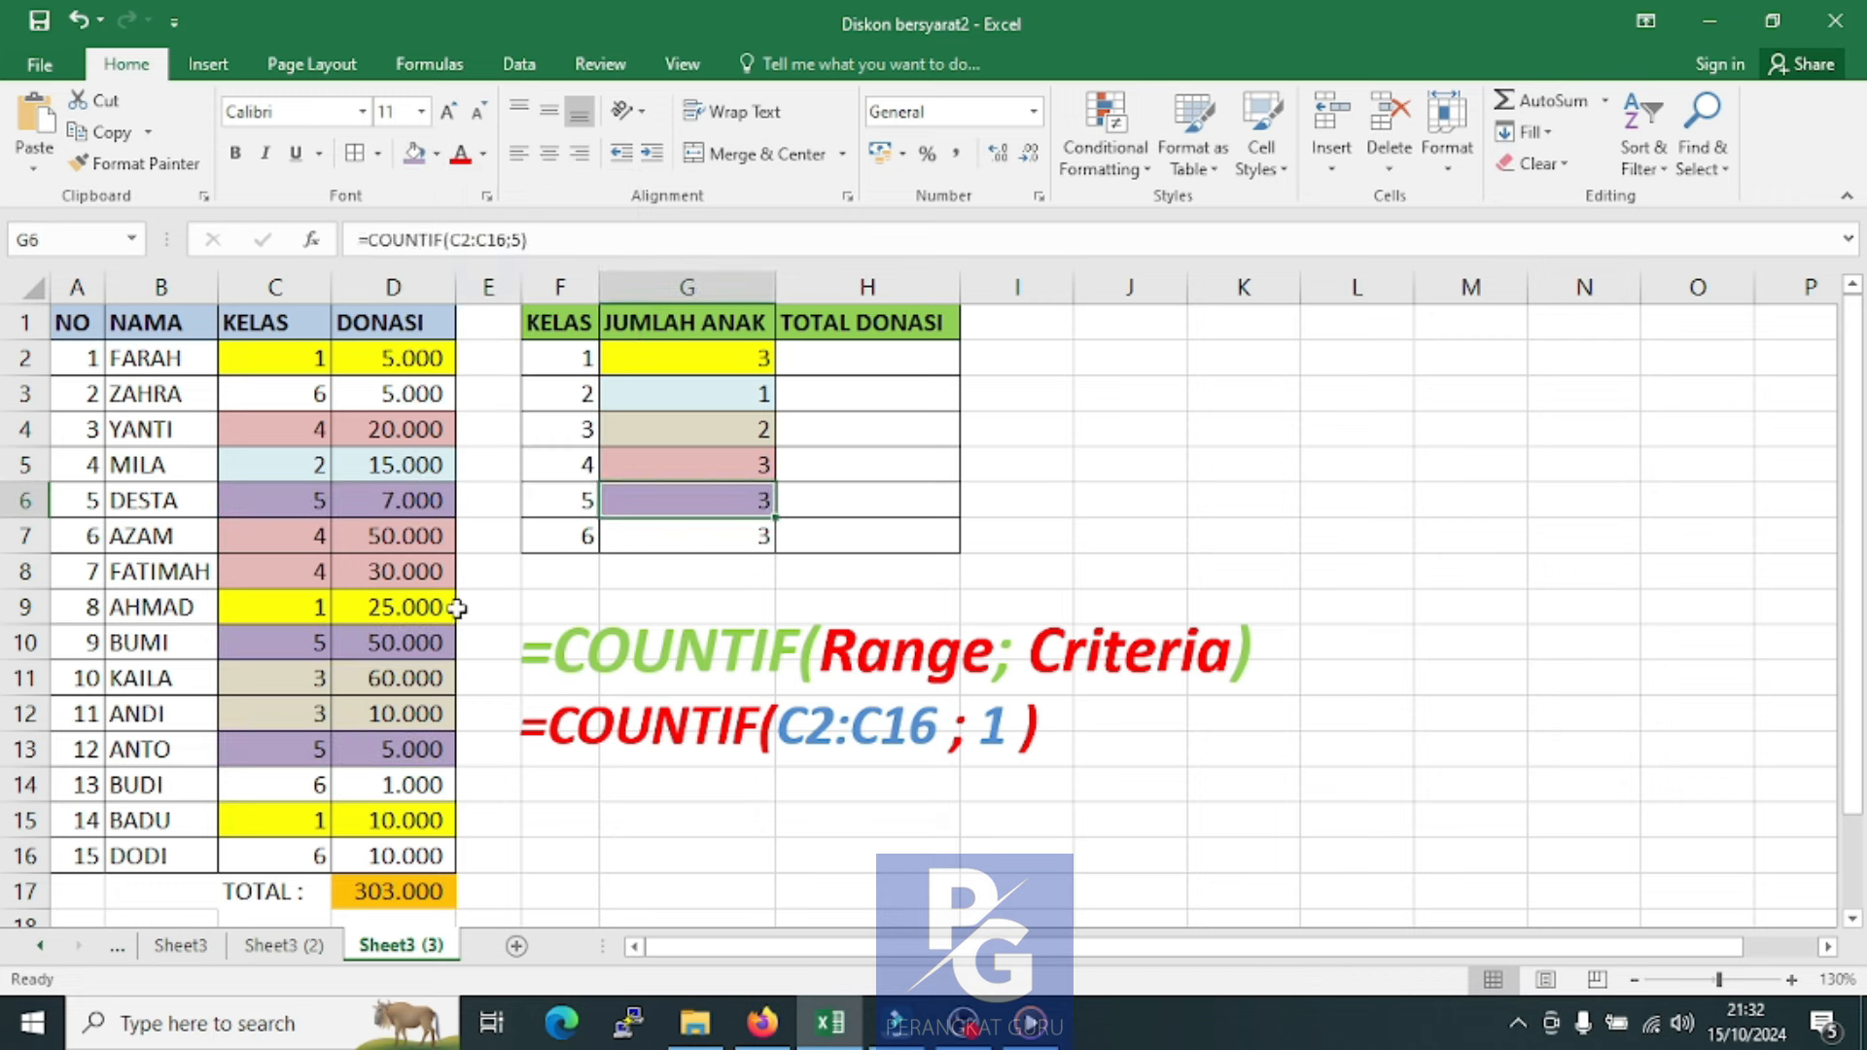
{"action": "left_click_drag", "start_coordinate": [310, 401], "coordinate": [346, 399]}
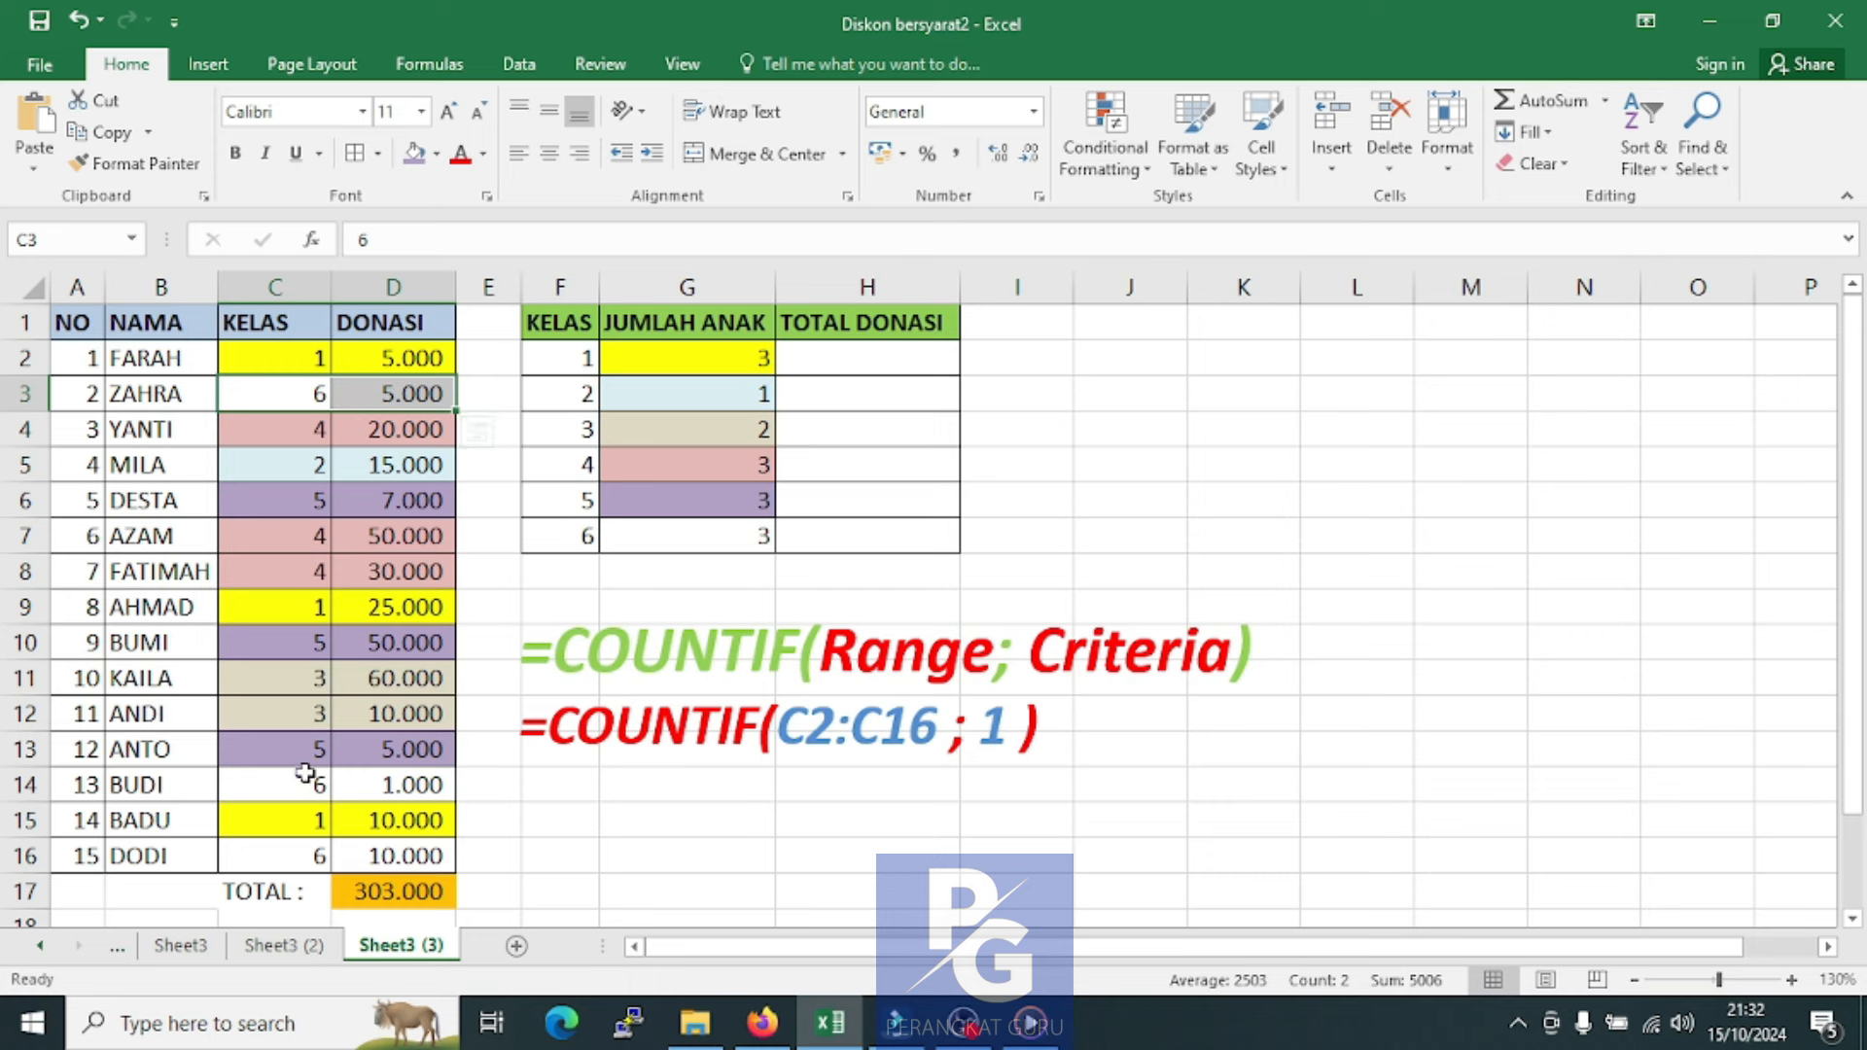
{"action": "left_click_drag", "start_coordinate": [305, 773], "coordinate": [358, 786]}
{"action": "left_click_drag", "start_coordinate": [297, 856], "coordinate": [371, 858]}
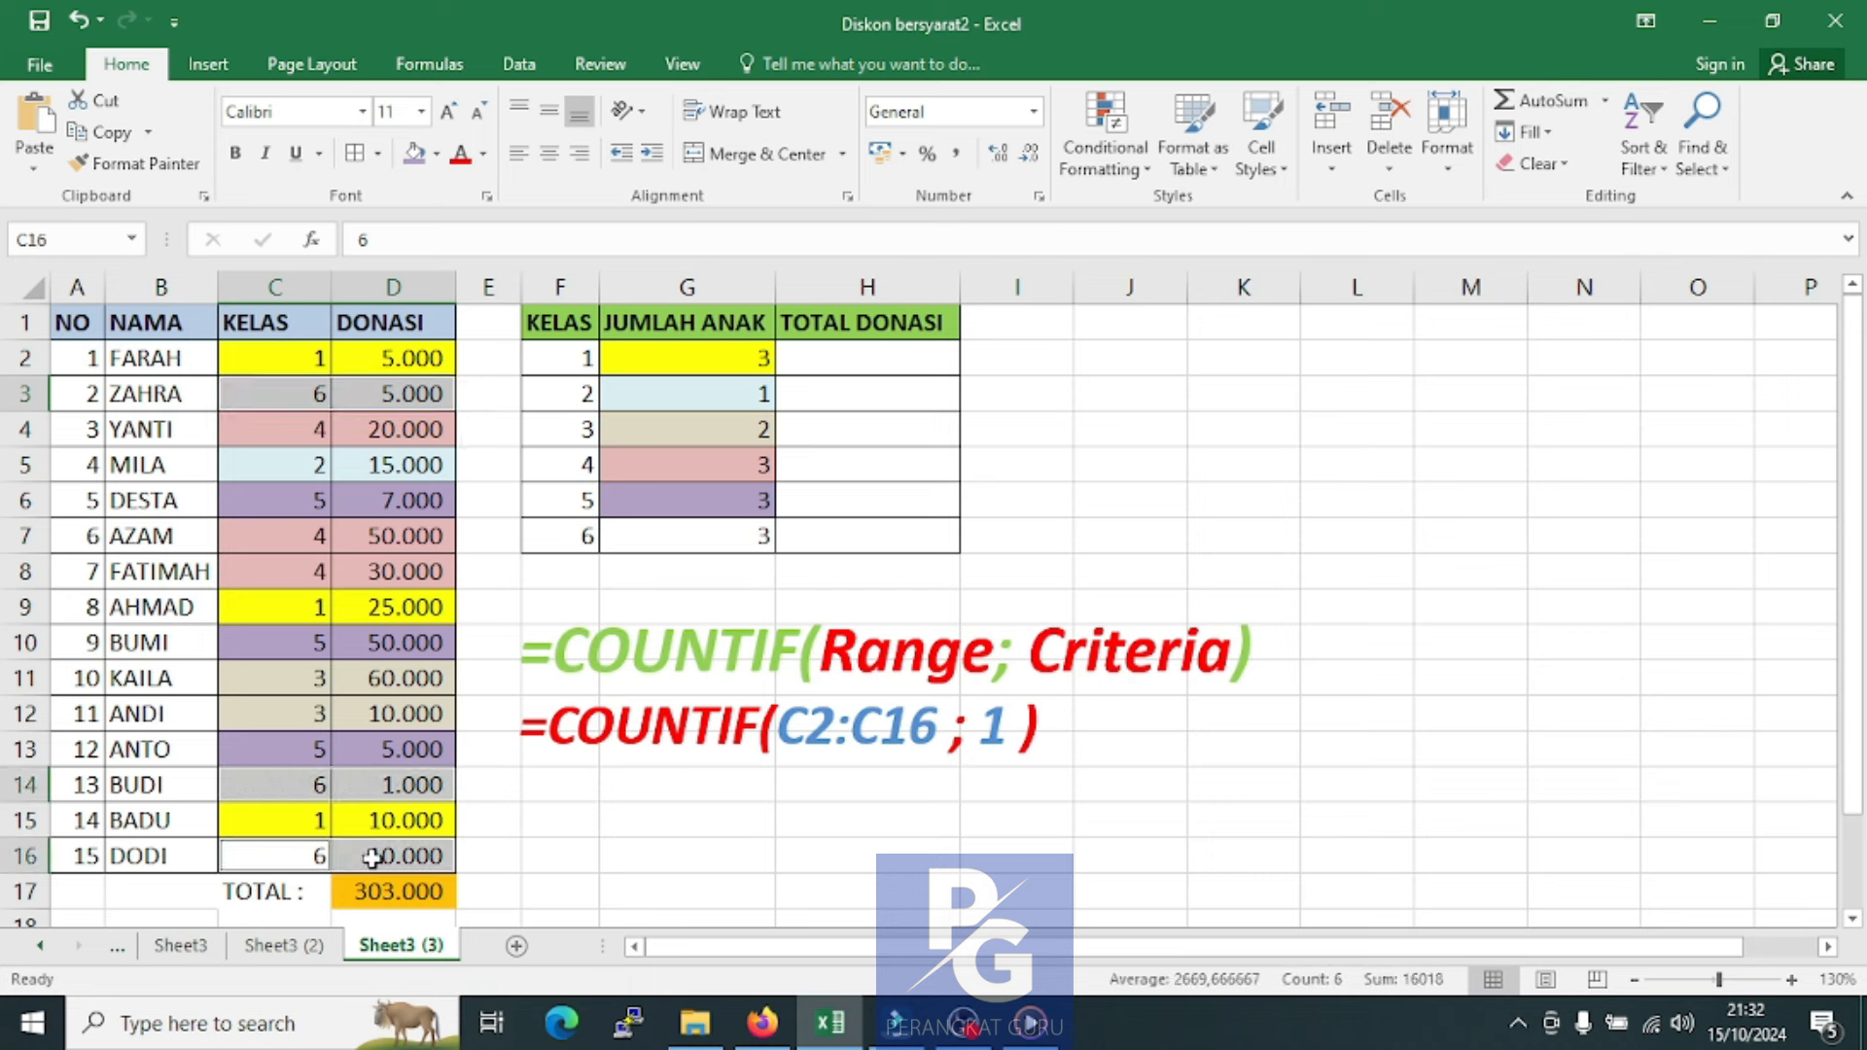
{"action": "left_click", "coordinate": [734, 545]}
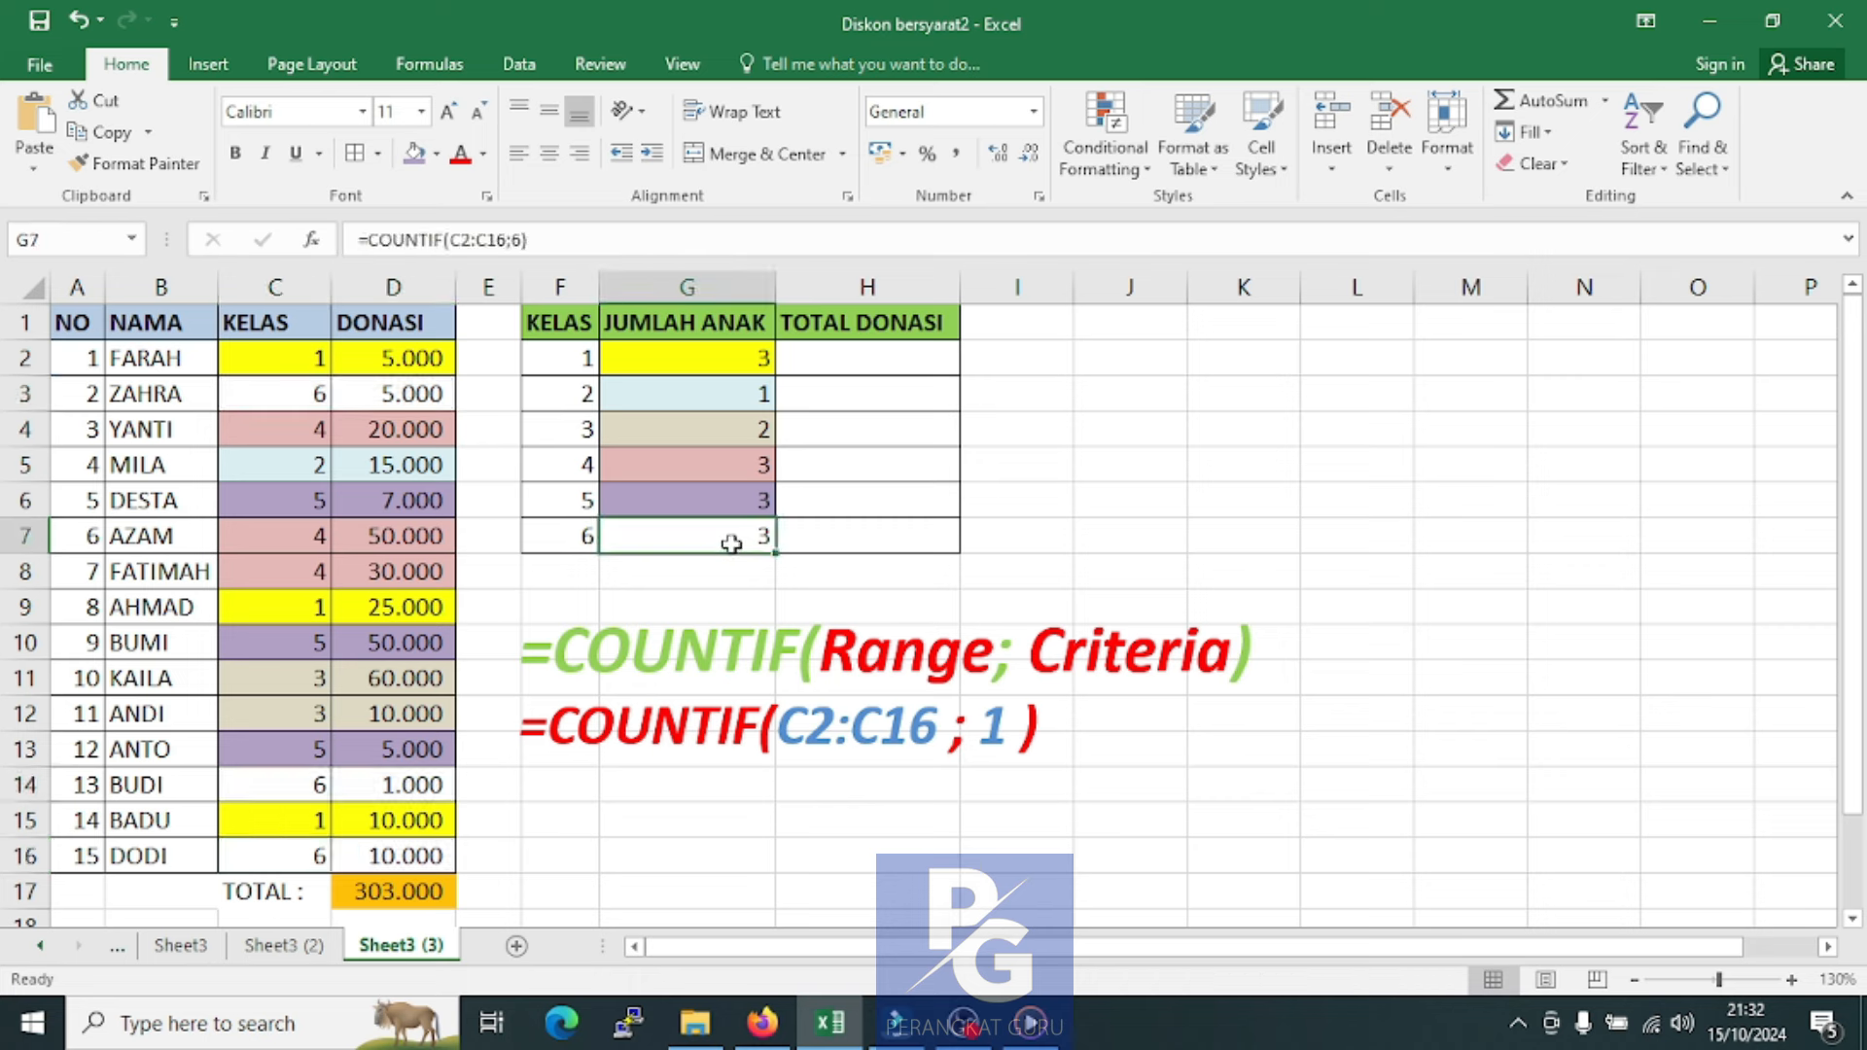
Fill the class 6 data cells C3:D3, C14:D14 and C16:D16 with orange
{"action": "left_click_drag", "start_coordinate": [294, 390], "coordinate": [352, 393]}
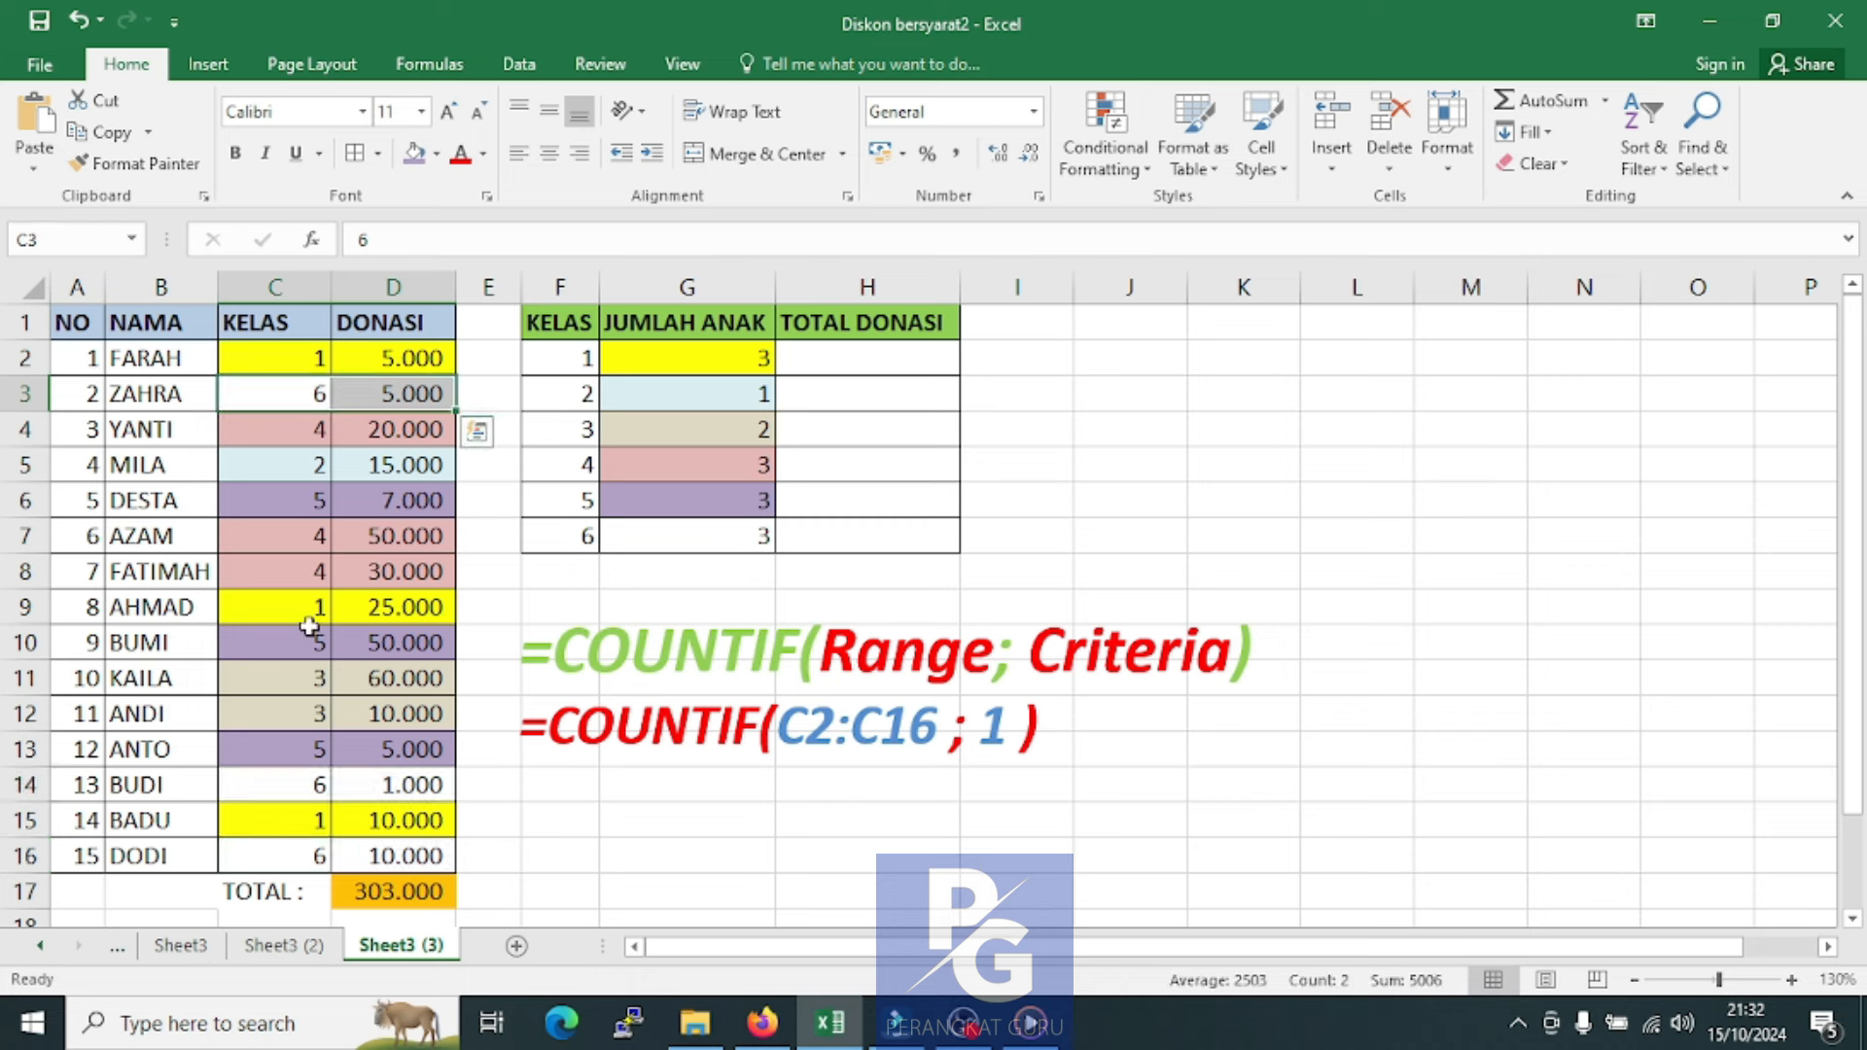
{"action": "left_click_drag", "start_coordinate": [300, 772], "coordinate": [364, 854]}
{"action": "left_click", "coordinate": [435, 154]}
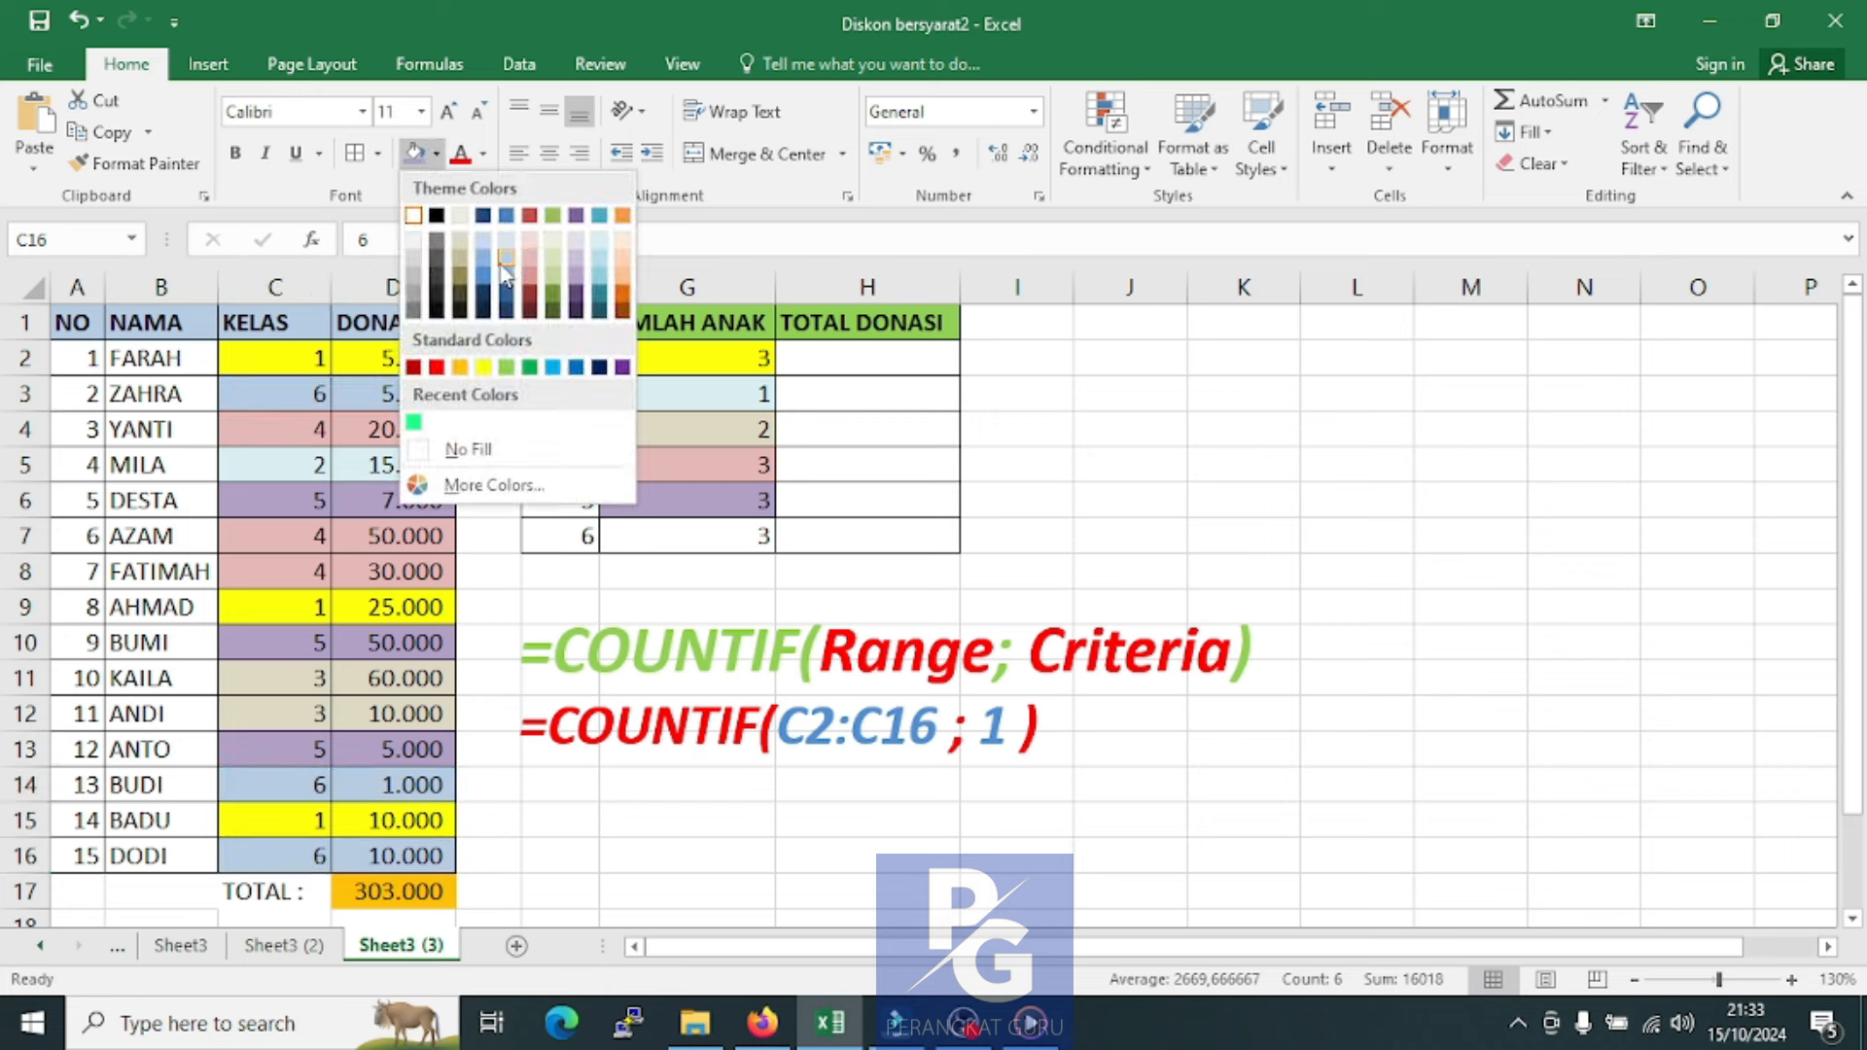
{"action": "left_click", "coordinate": [461, 369]}
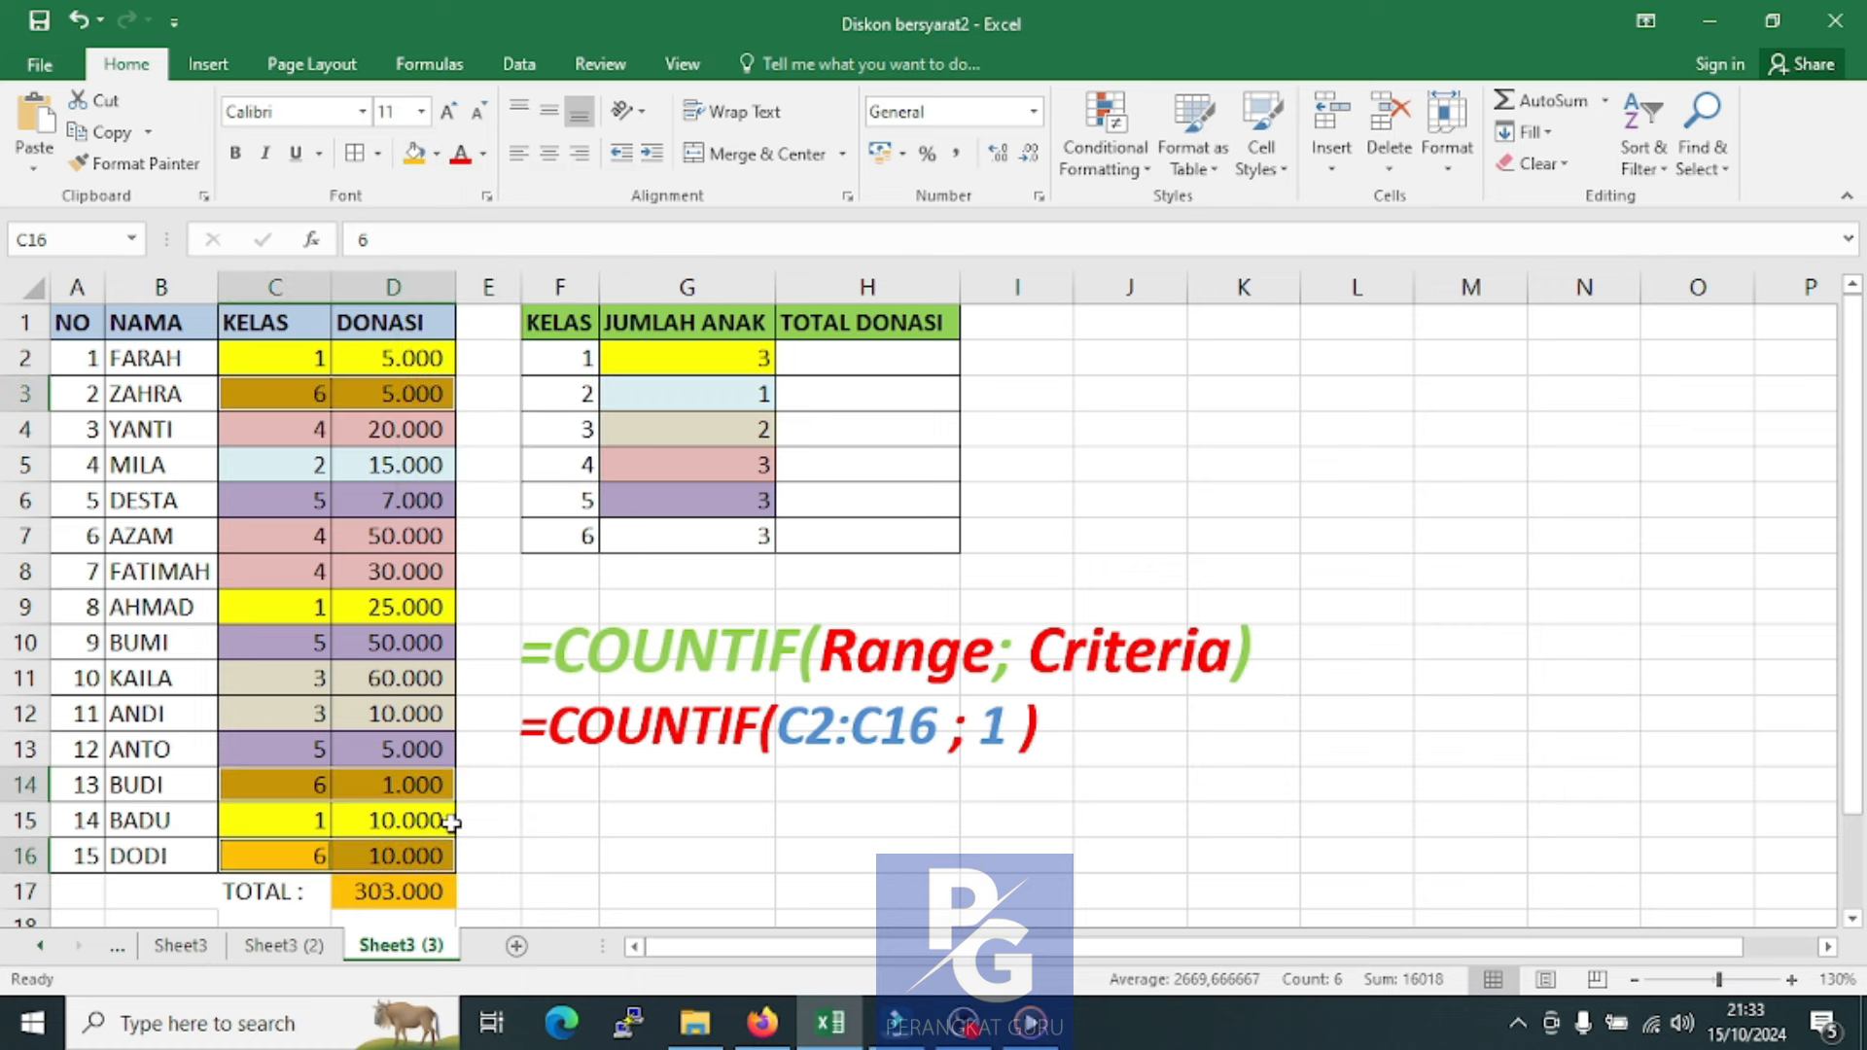
Change the fill of the donation total cell D17 to light green
{"action": "left_click", "coordinate": [445, 890]}
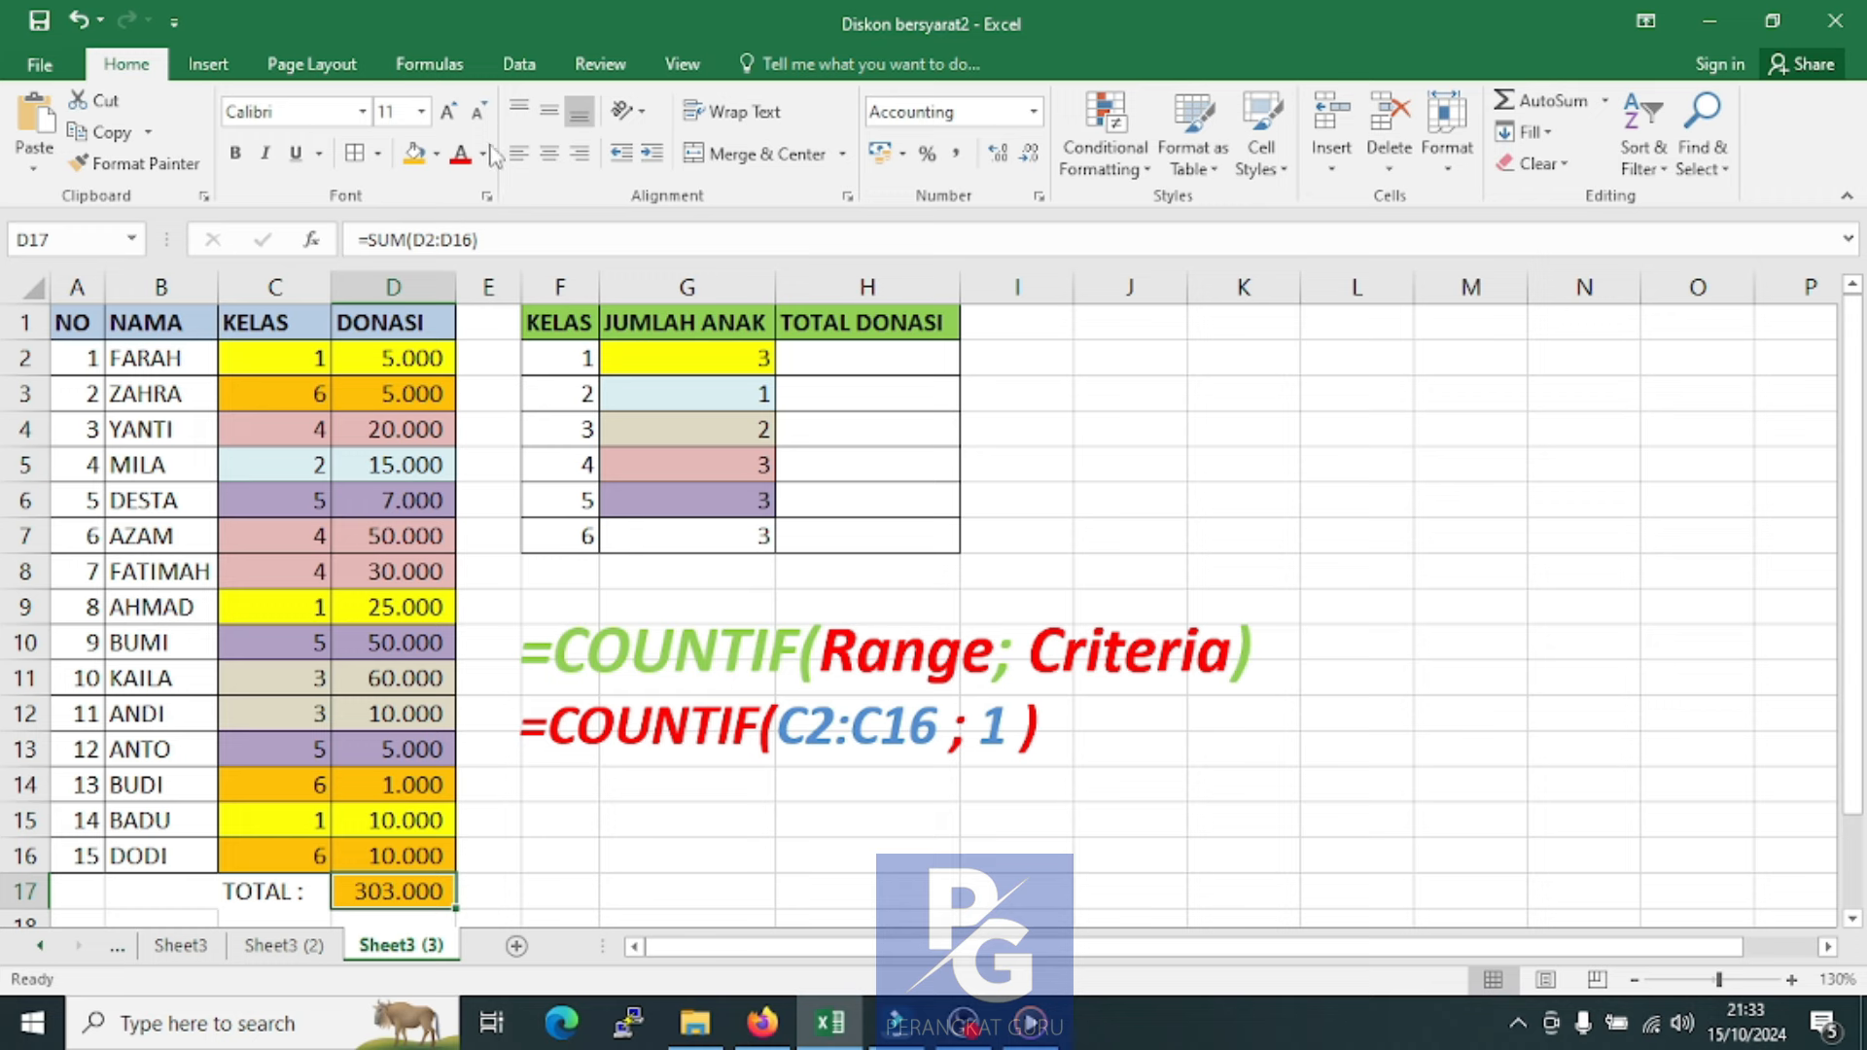
{"action": "left_click", "coordinate": [437, 154]}
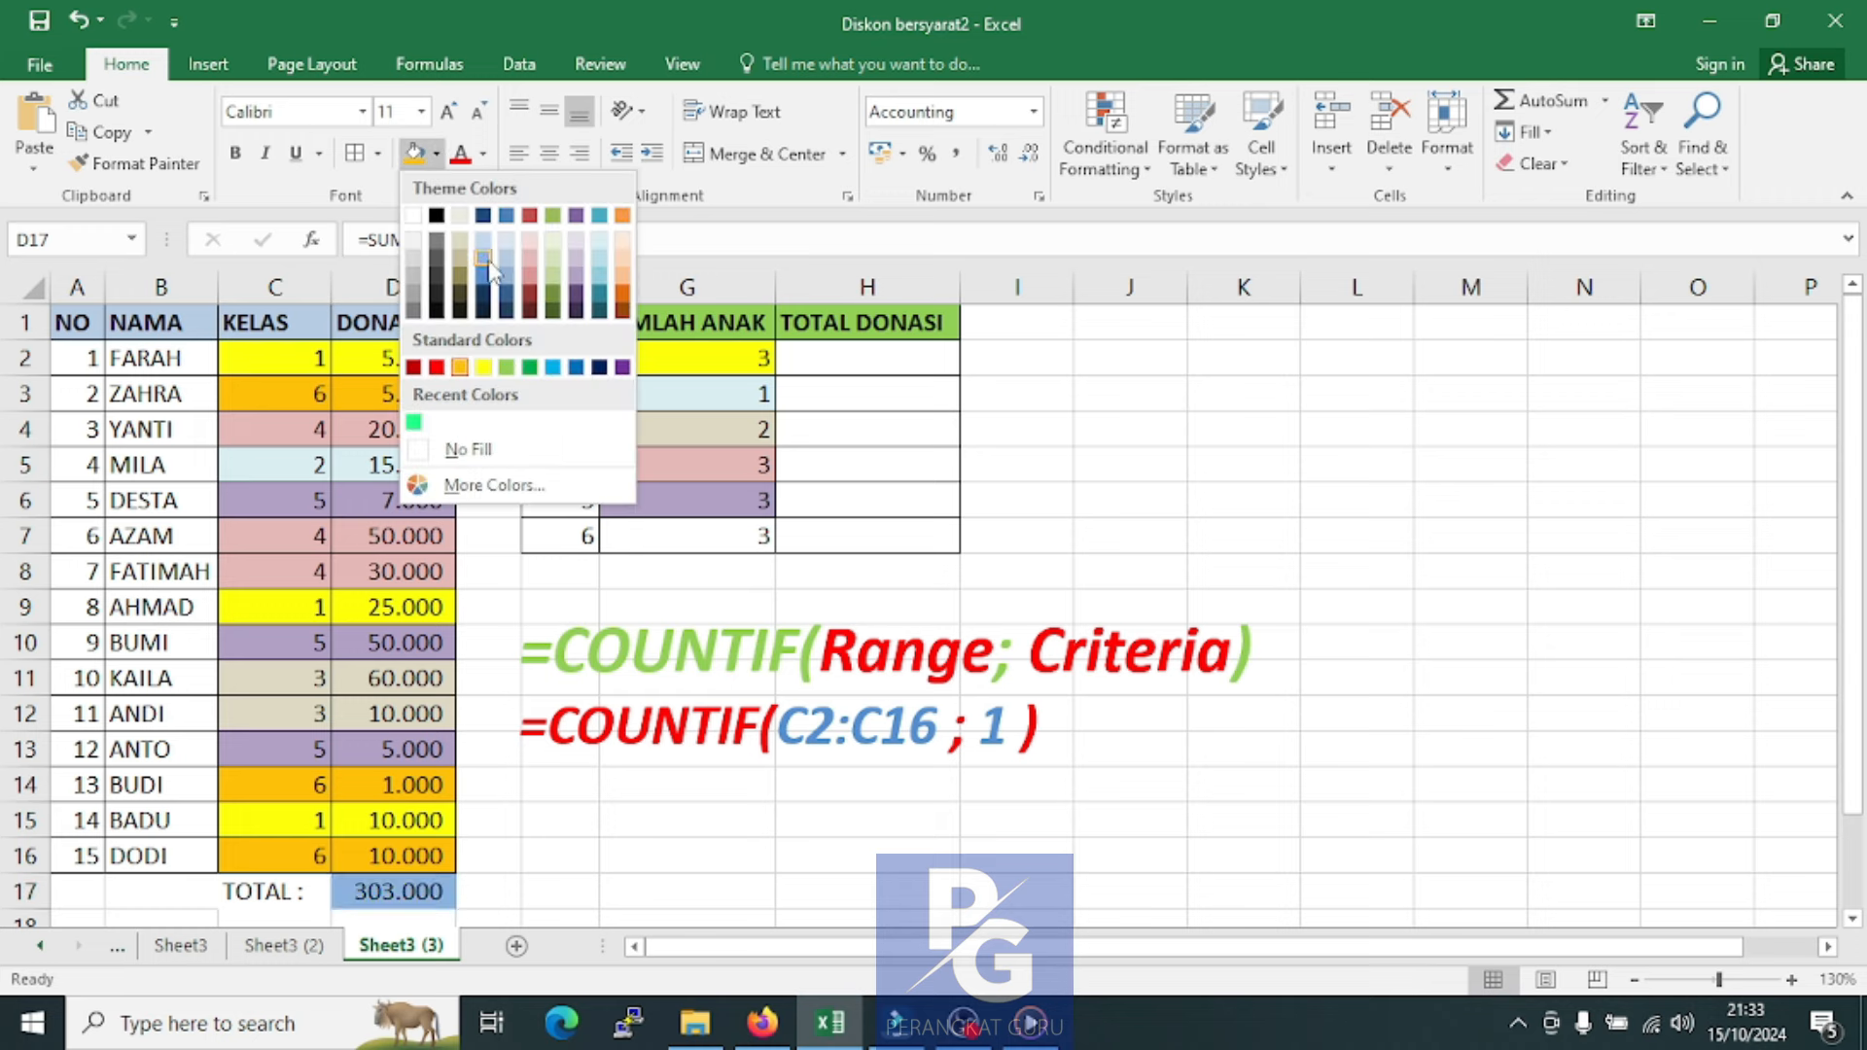
{"action": "left_click", "coordinate": [507, 367]}
{"action": "left_click", "coordinate": [1234, 465]}
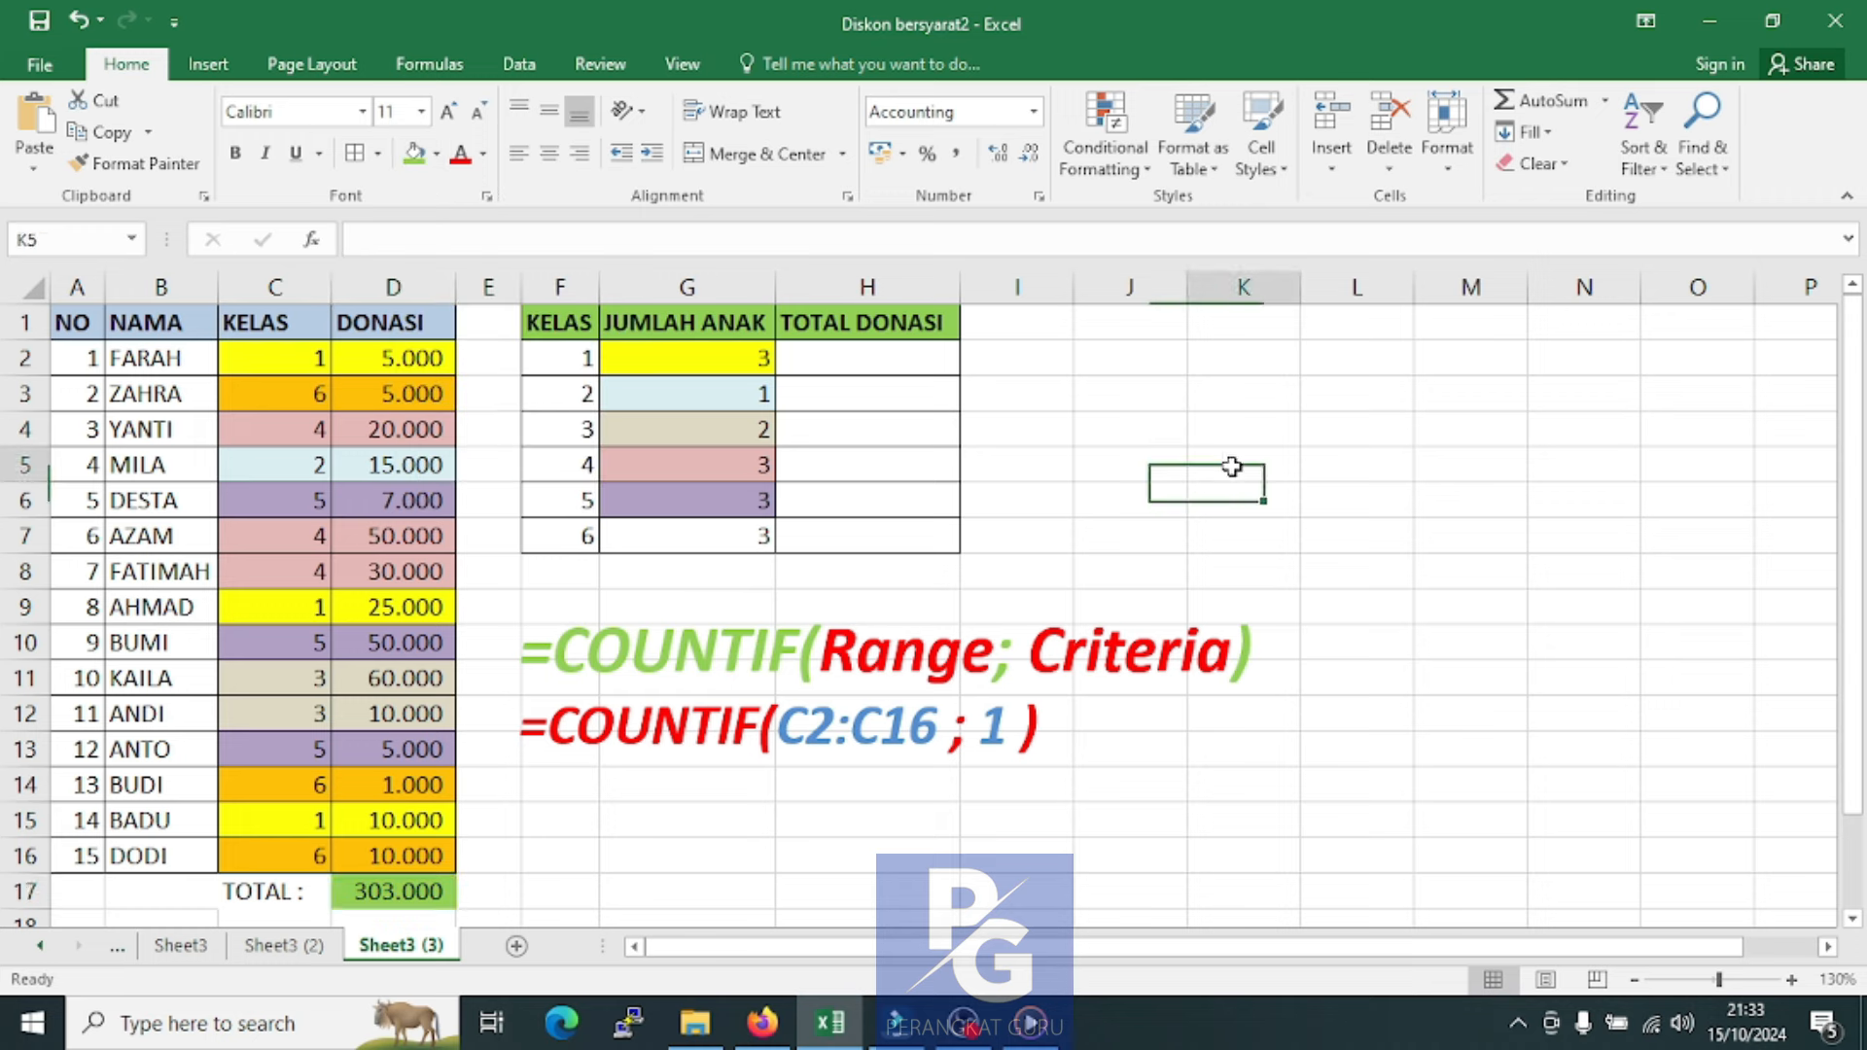
Fill the class 6 count cell G7 with orange
{"action": "left_click", "coordinate": [667, 534]}
{"action": "left_click", "coordinate": [436, 154]}
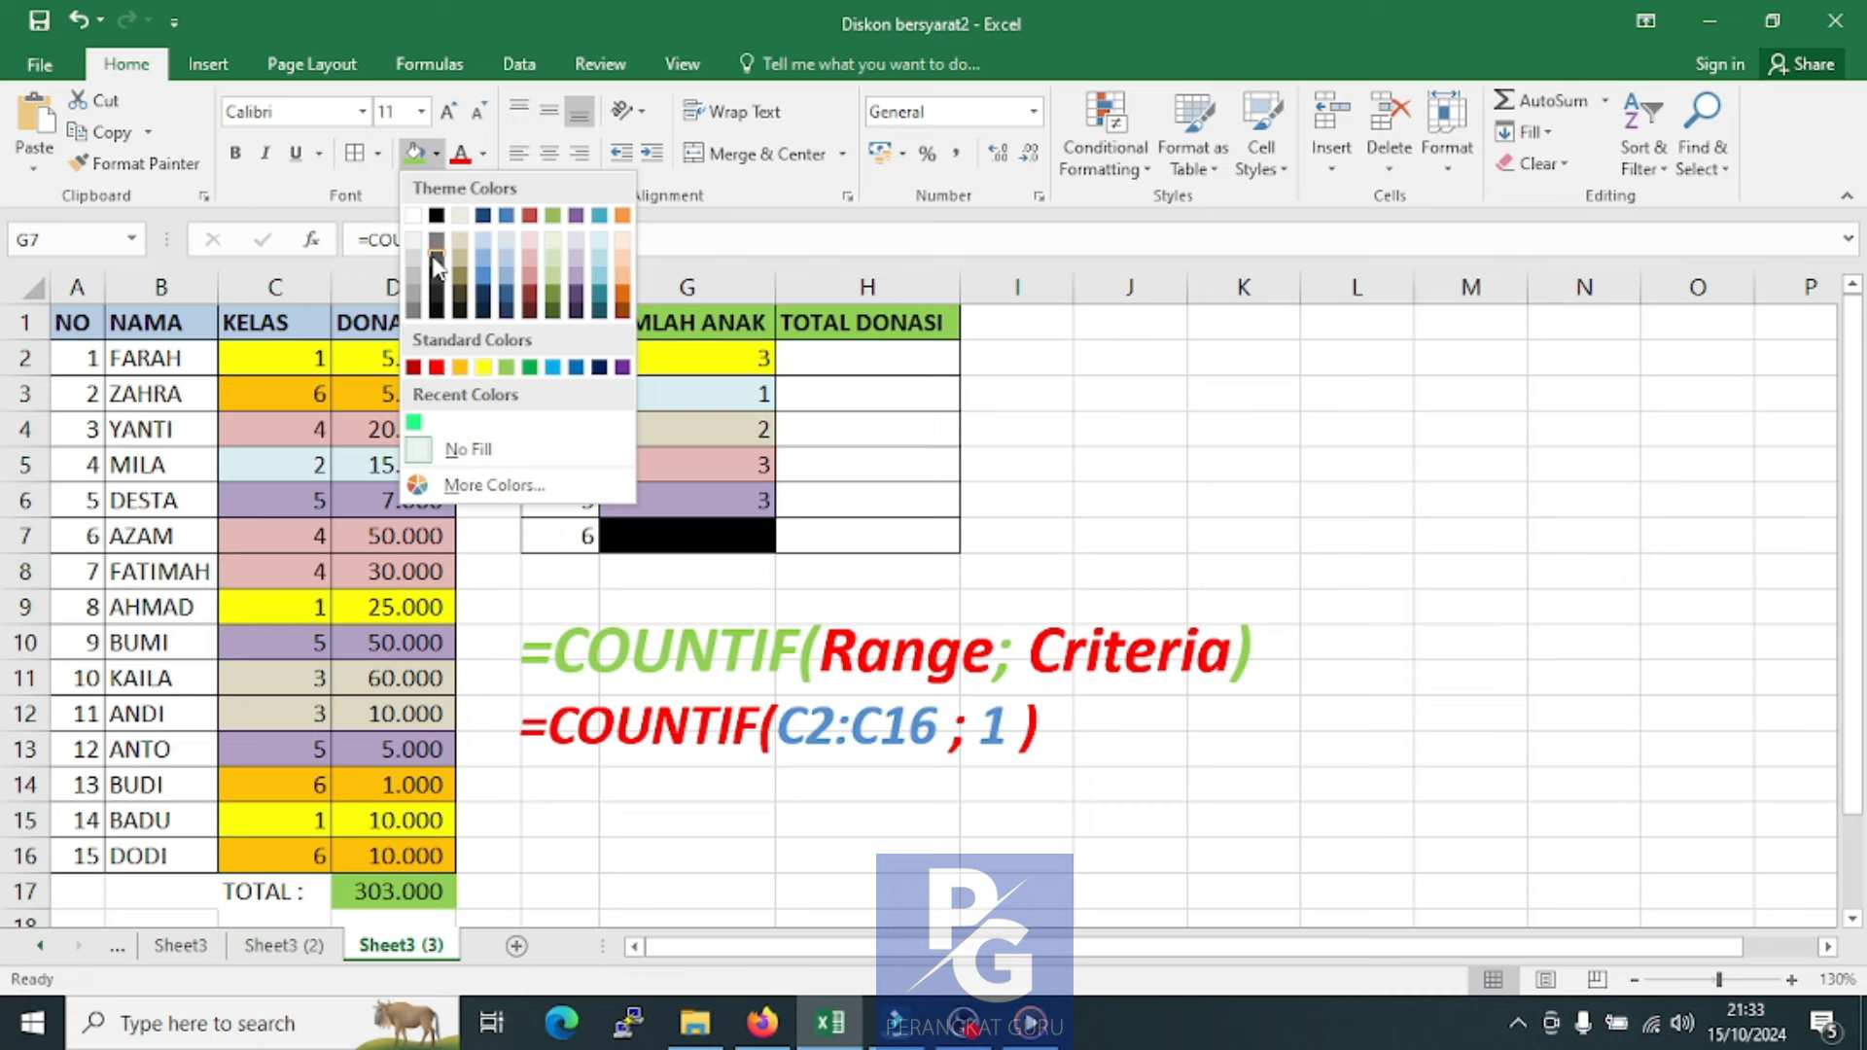
{"action": "left_click", "coordinate": [461, 369]}
{"action": "left_click", "coordinate": [1140, 467]}
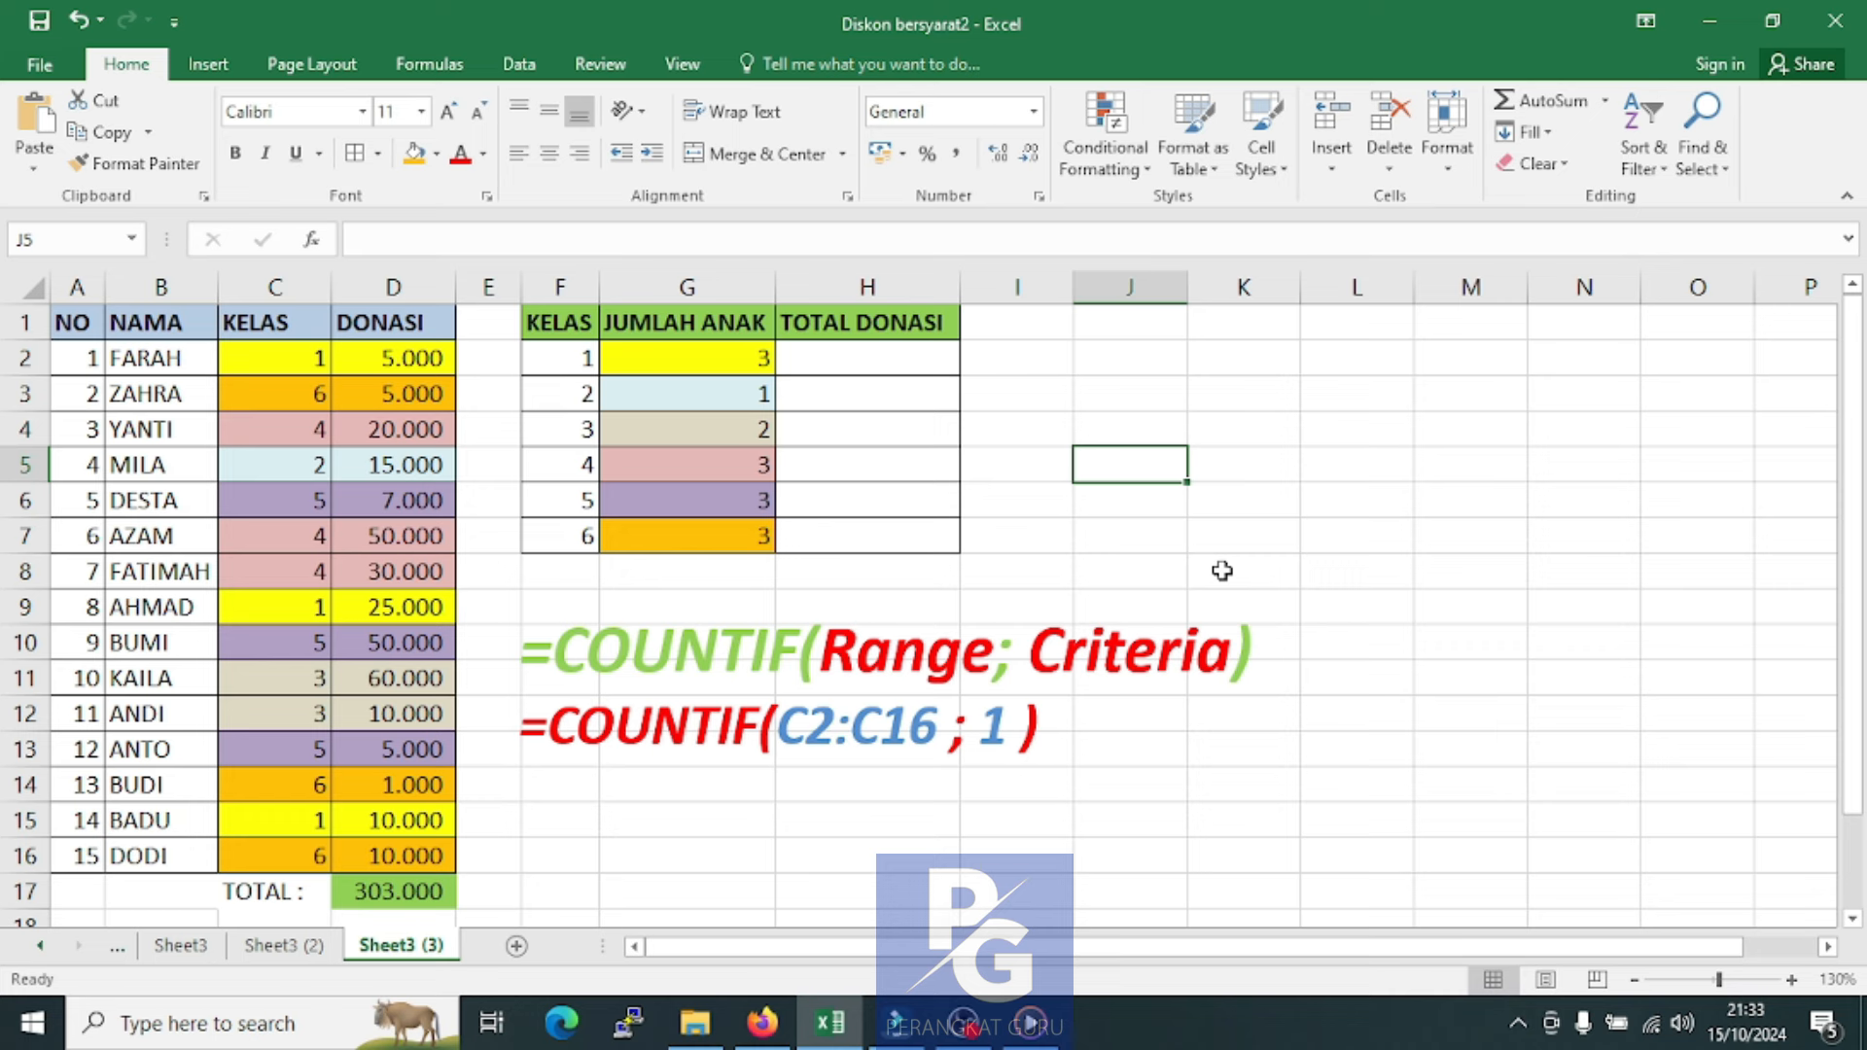
Check the sum of the class 1 donations by selecting D2, D9 and D15 together
{"action": "left_click", "coordinate": [852, 359]}
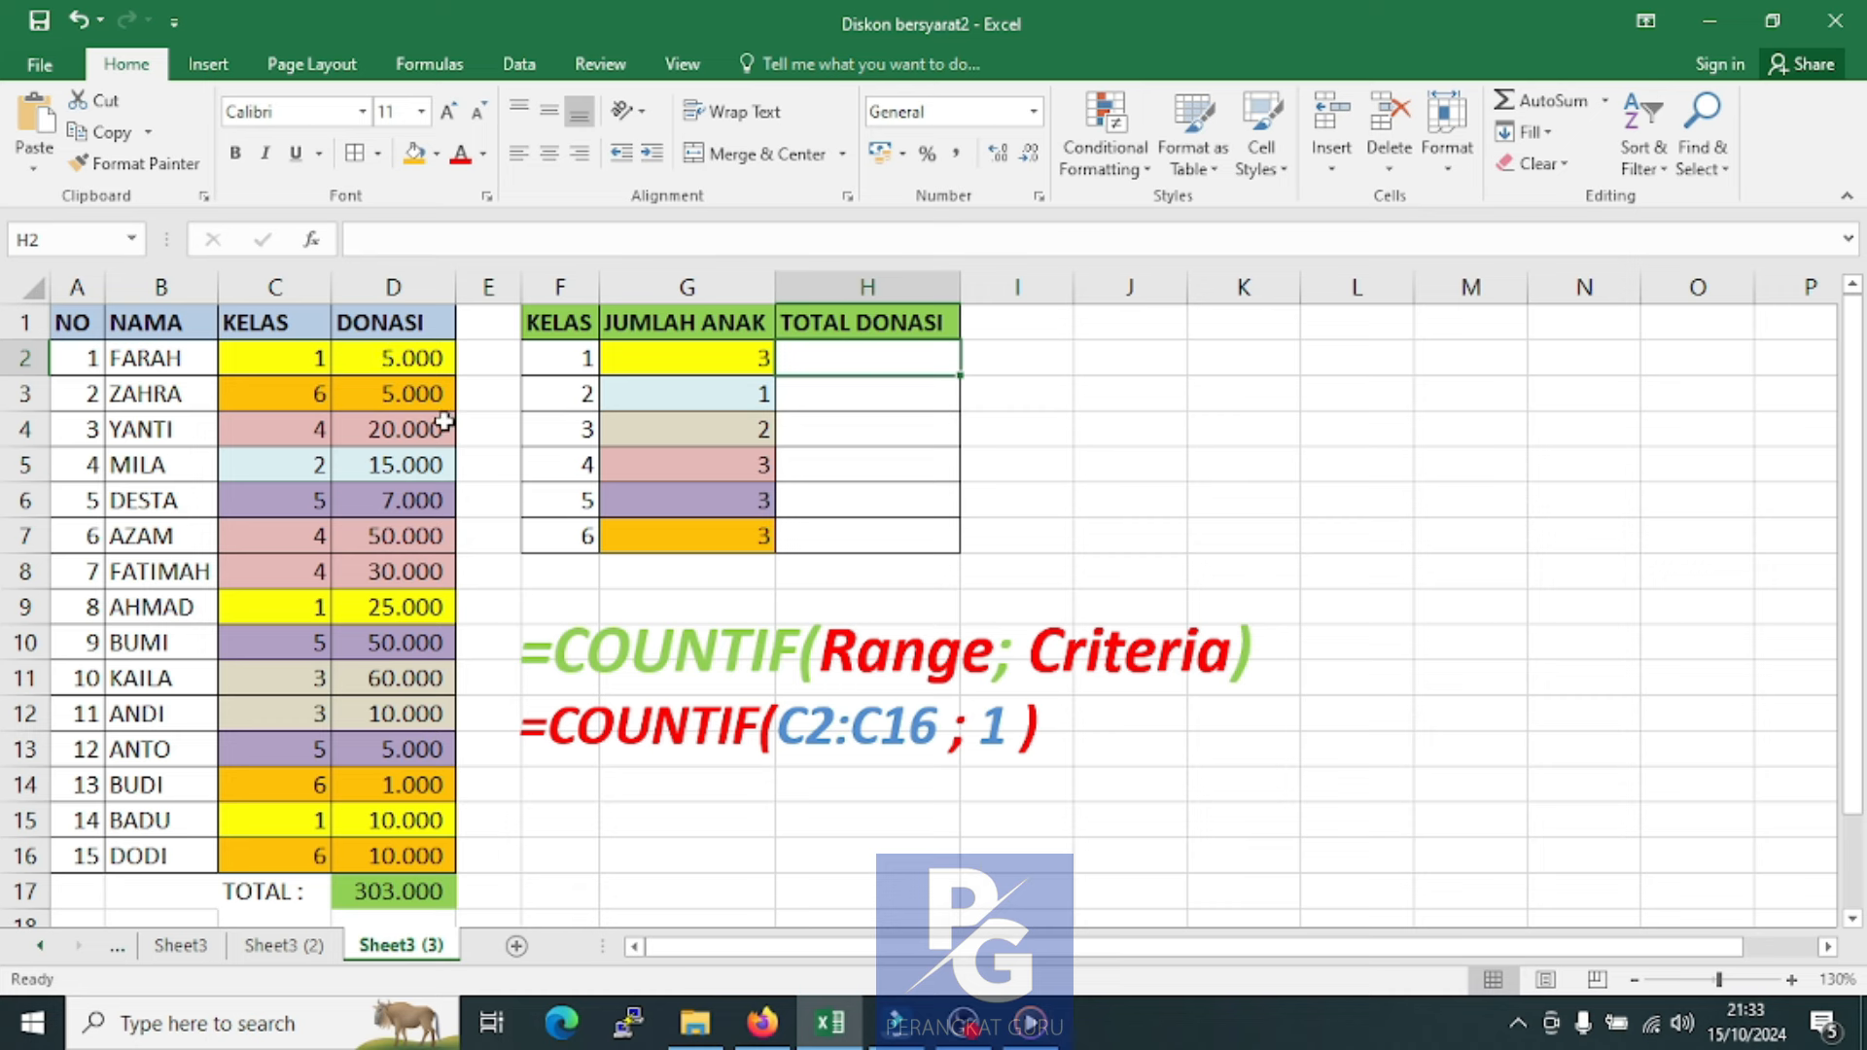
{"action": "left_click", "coordinate": [398, 359]}
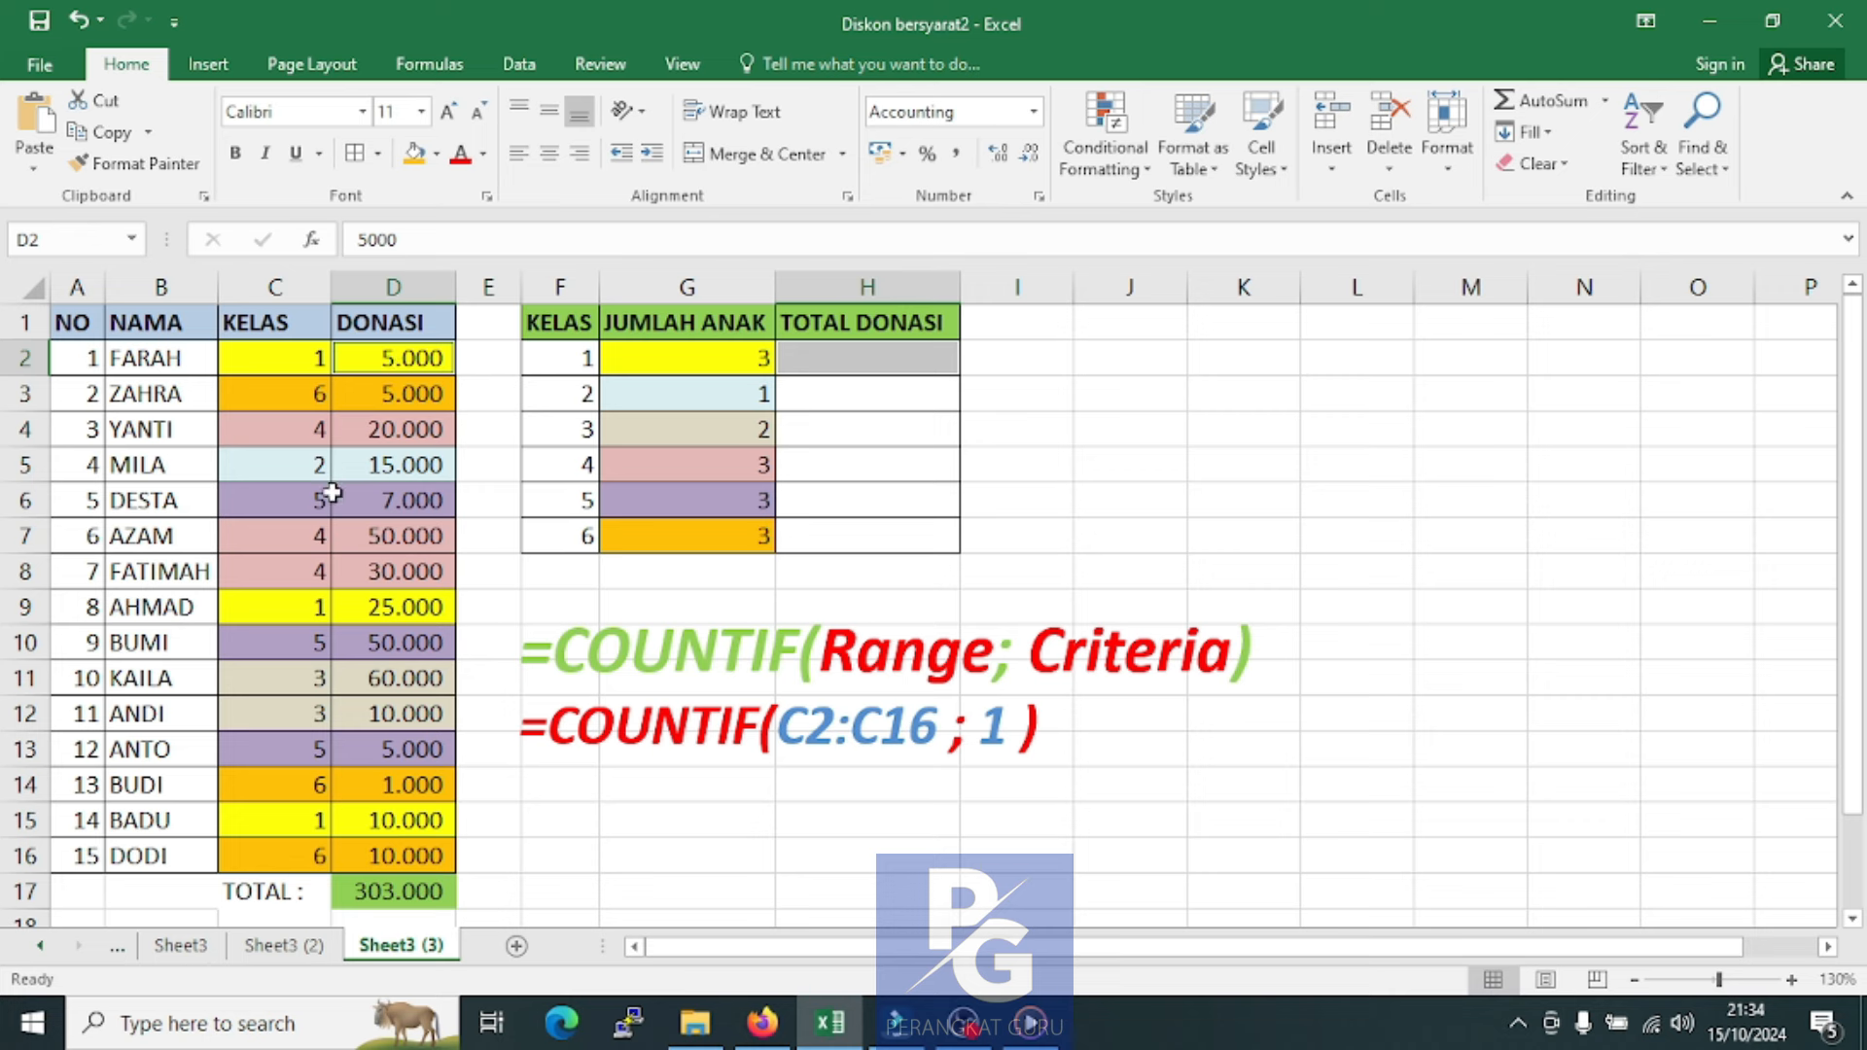
{"action": "left_click", "coordinate": [382, 608], "text": "ctrl"}
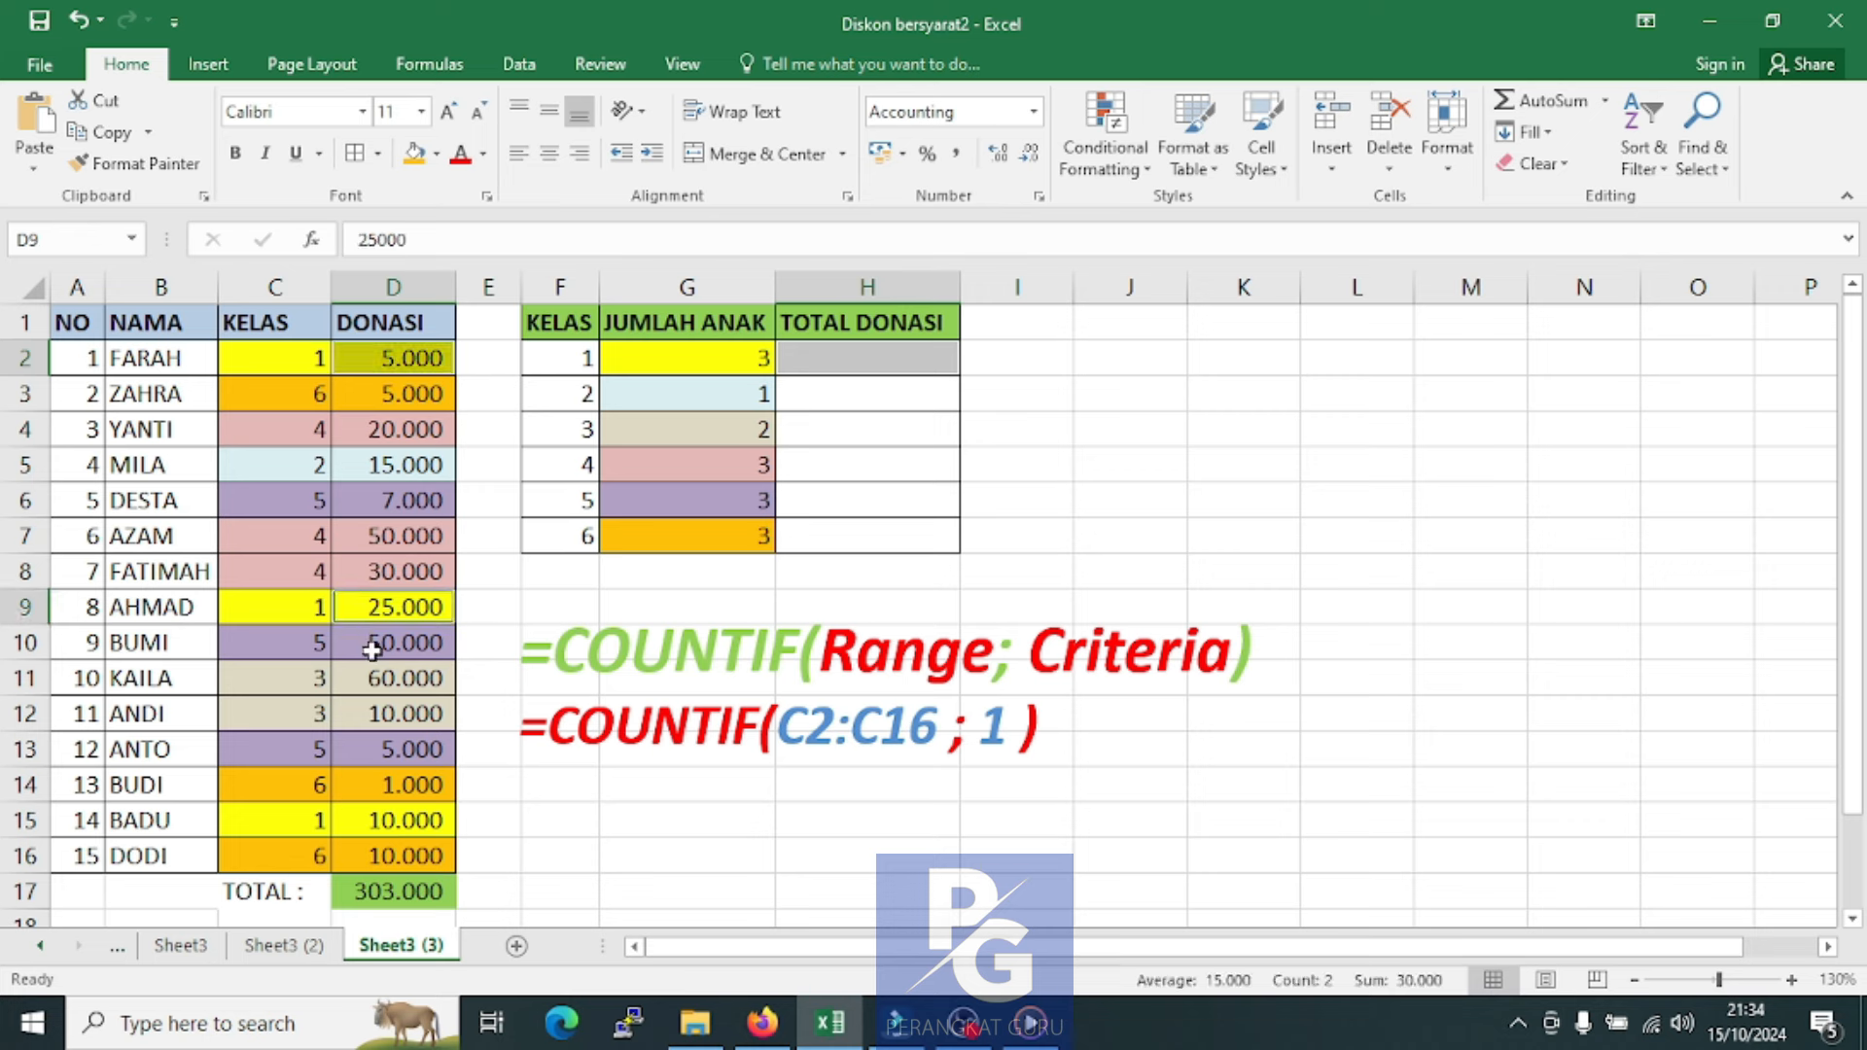
{"action": "left_click", "coordinate": [405, 821], "text": "ctrl"}
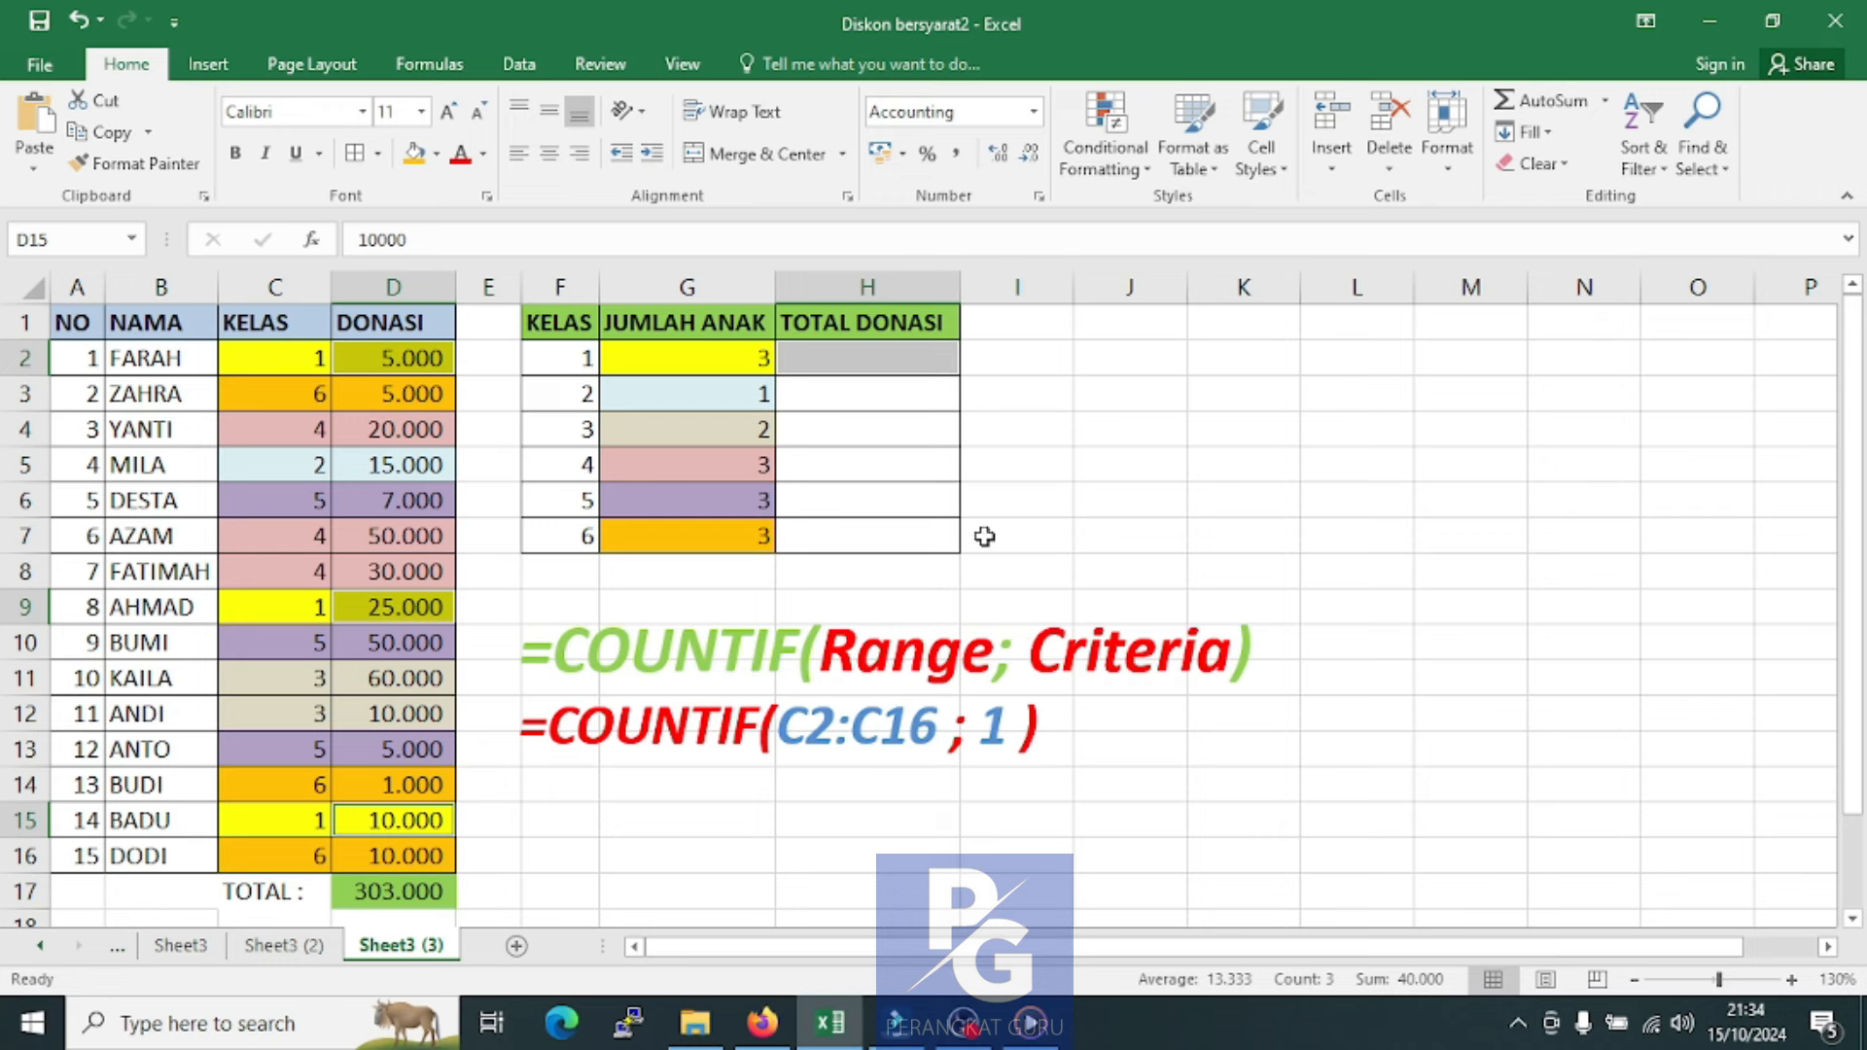
Add a text box below the COUNTIF examples showing =SUMIF(Range; Criteria; [Sum_range]) and =SUMIF(C2:C16 ; 1 ; D2:D16)
{"action": "left_click", "coordinate": [909, 419]}
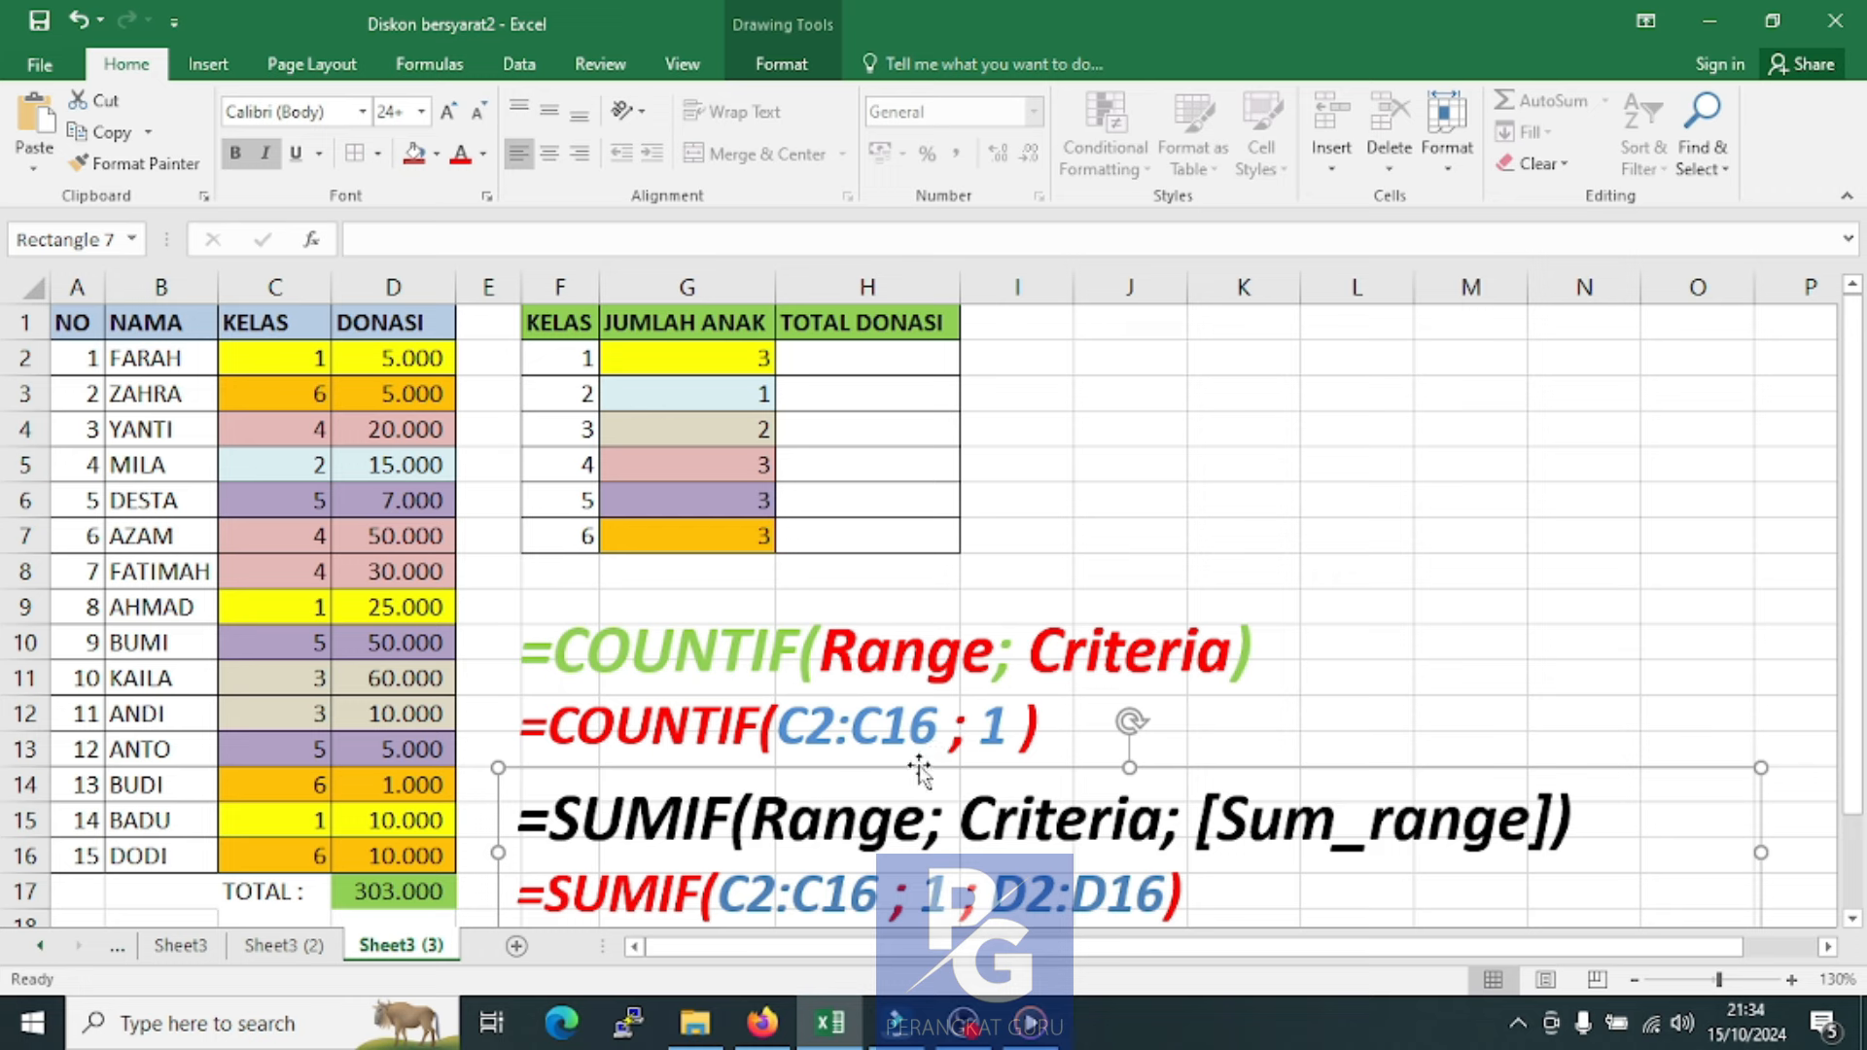
{"action": "left_click", "coordinate": [1310, 708]}
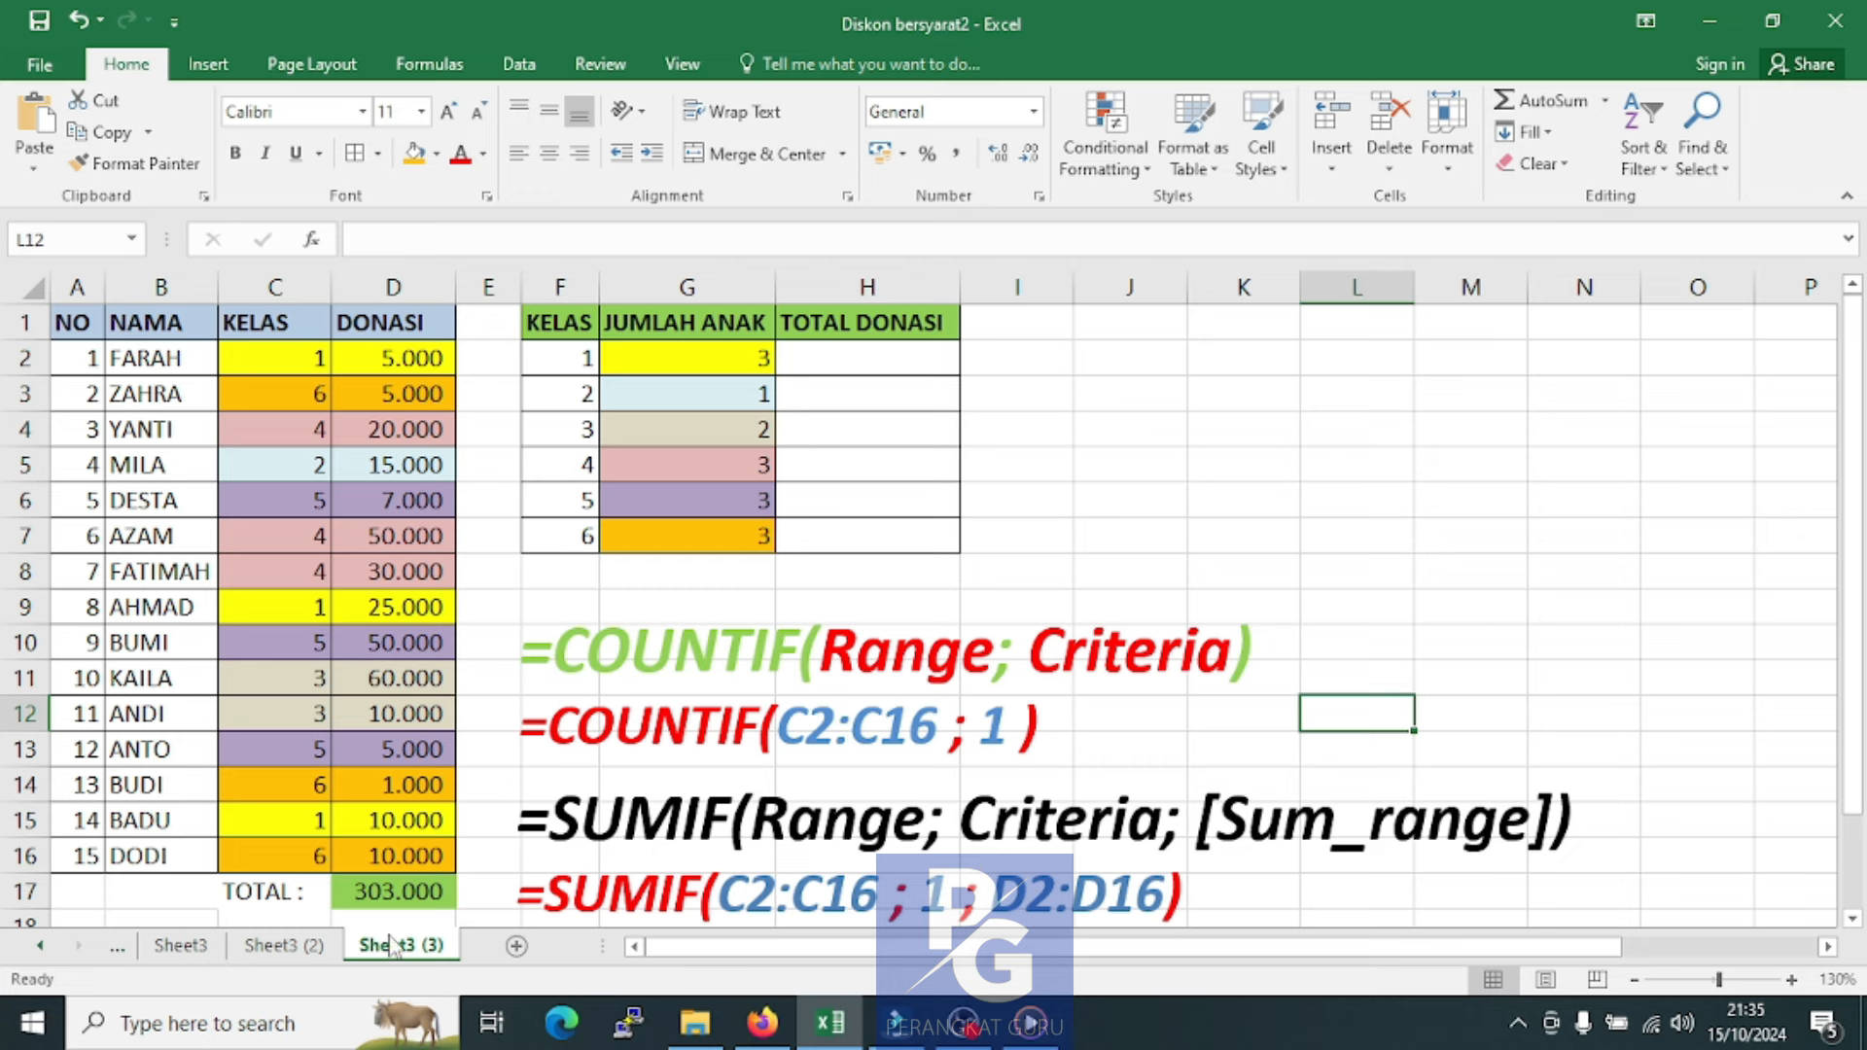
Total the class 1 donations in H2 with the formula =SUMIF(C2:C16 ; 1 ; D2:D16)
{"action": "left_click", "coordinate": [846, 353]}
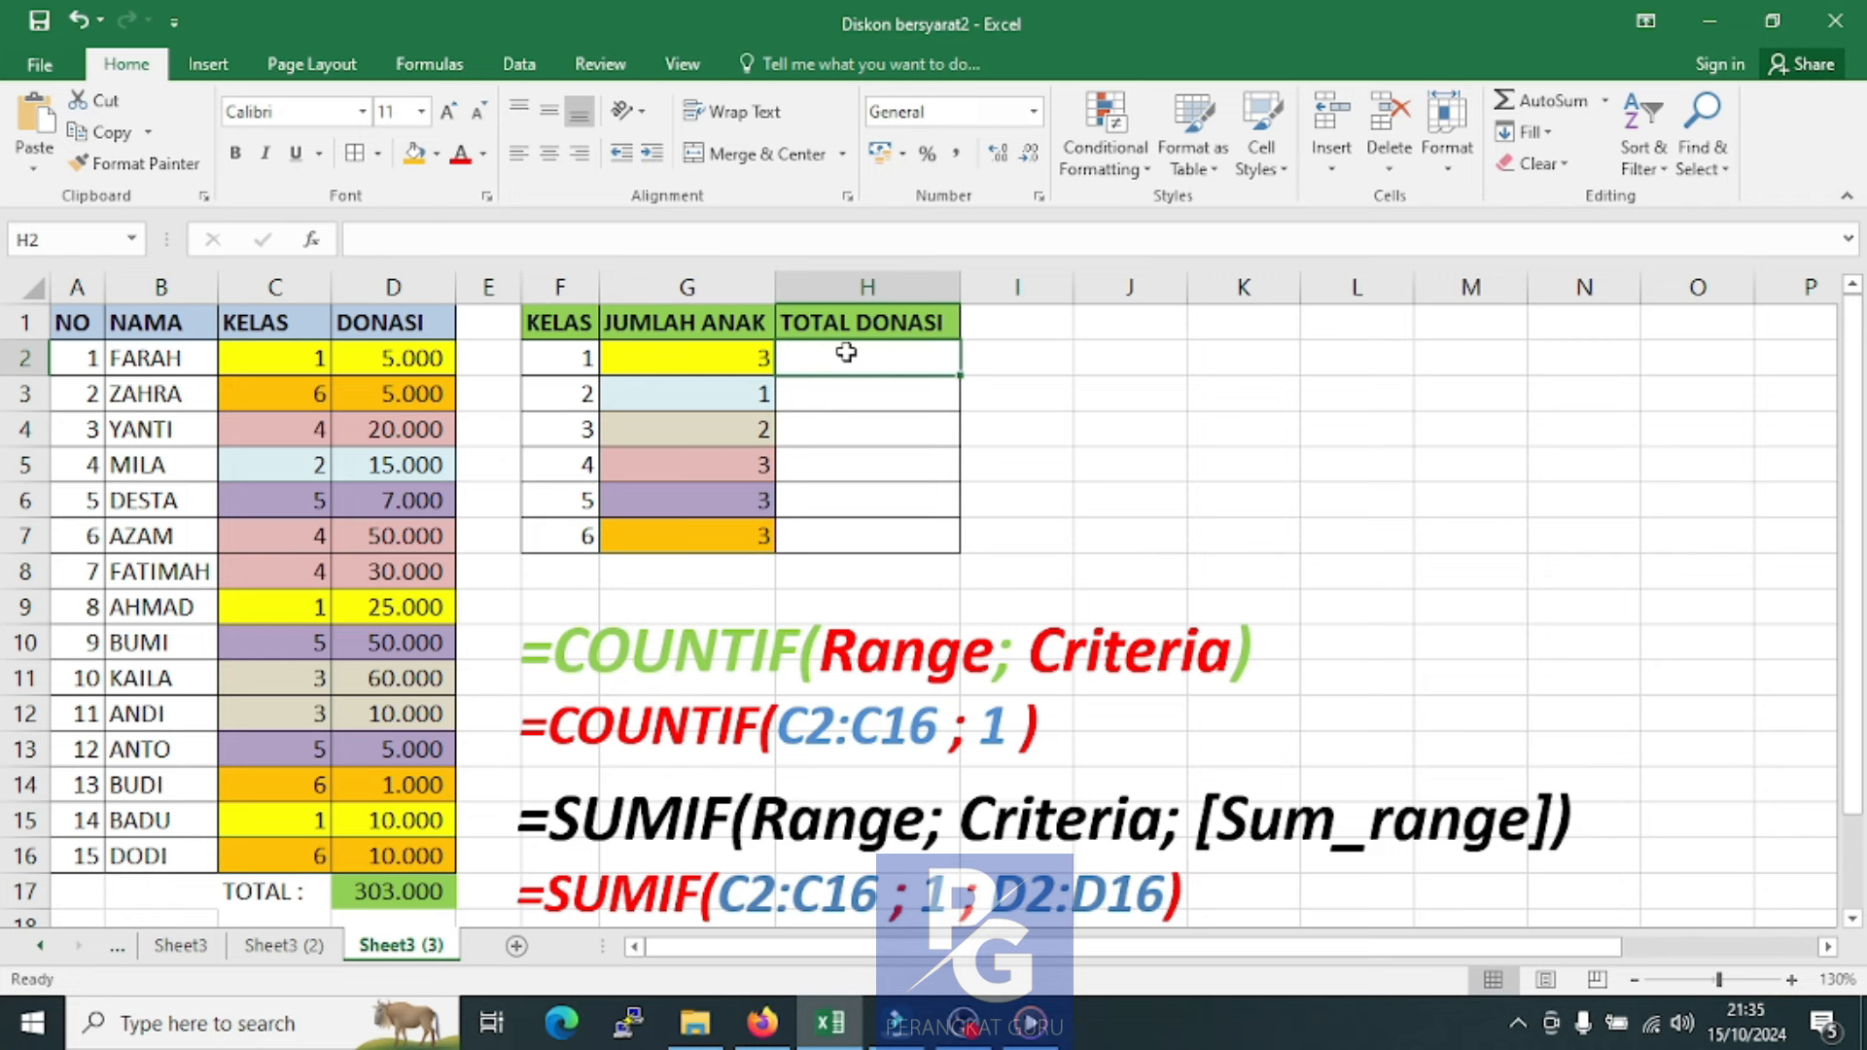
{"action": "type", "text": "="}
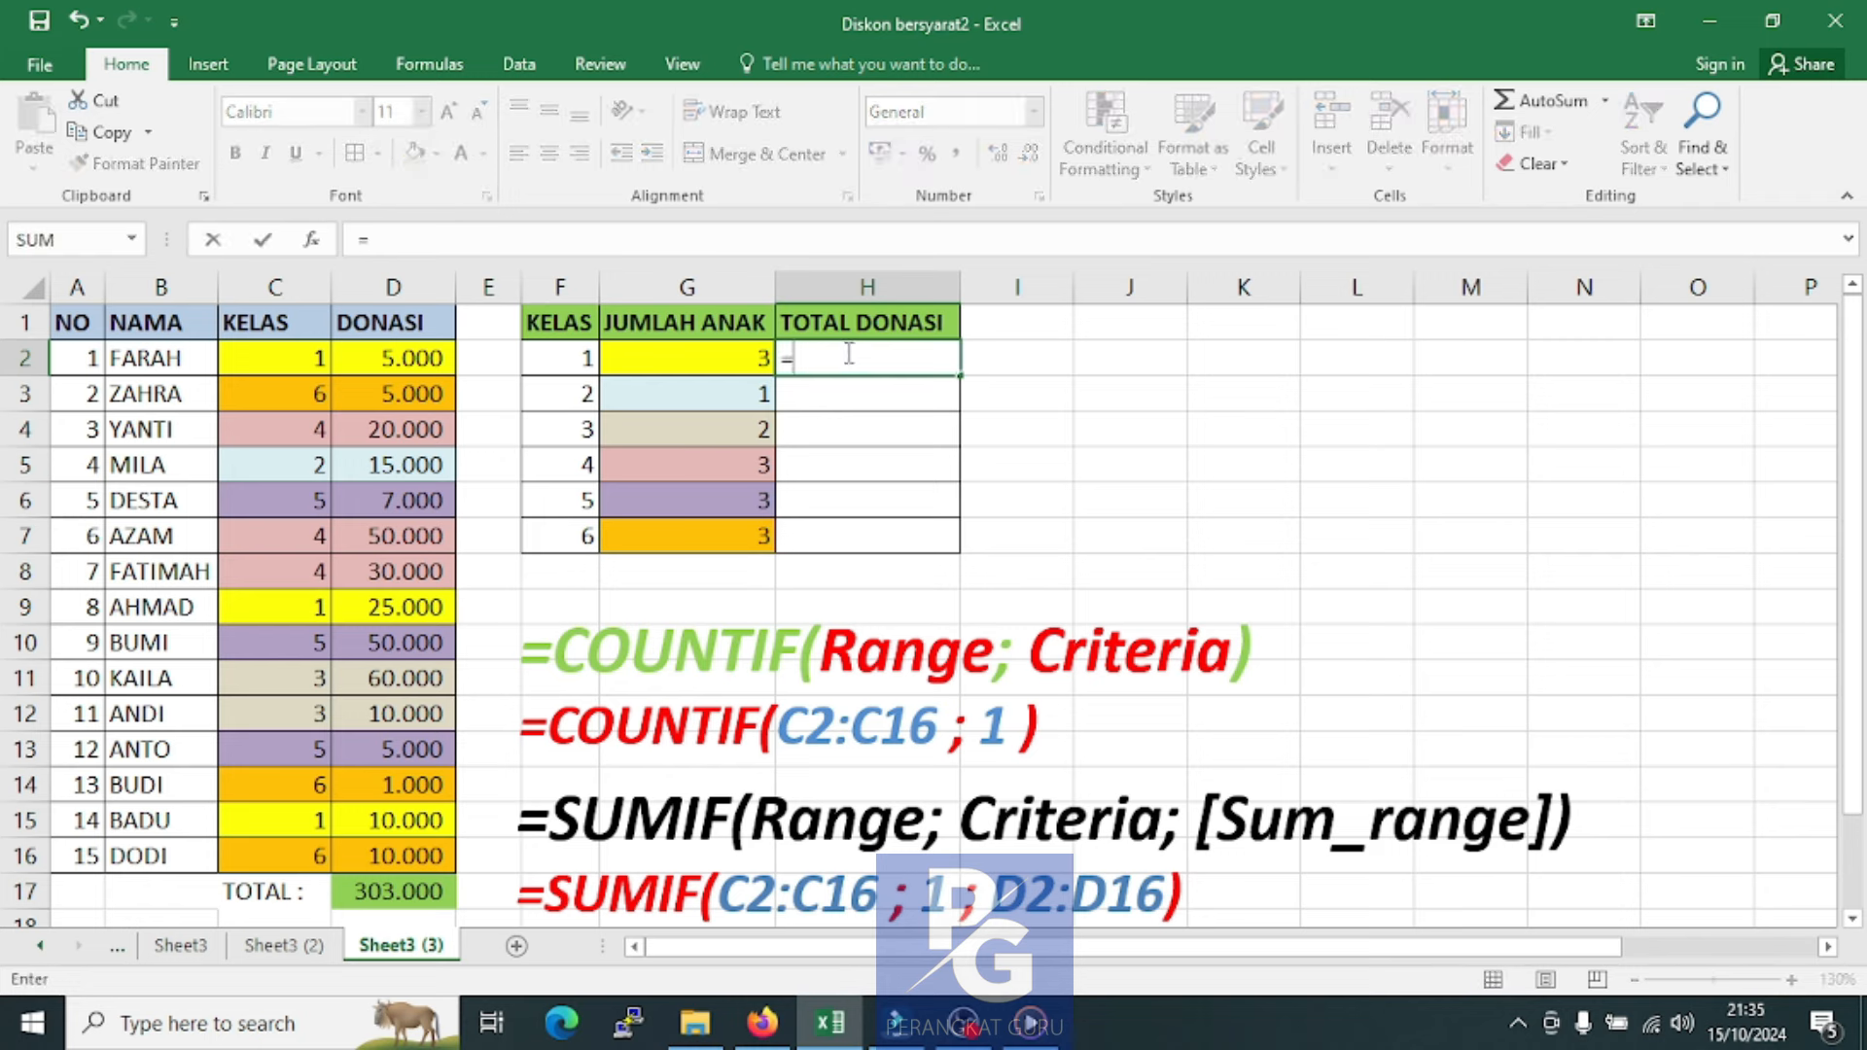
{"action": "type", "text": "SUMIF("}
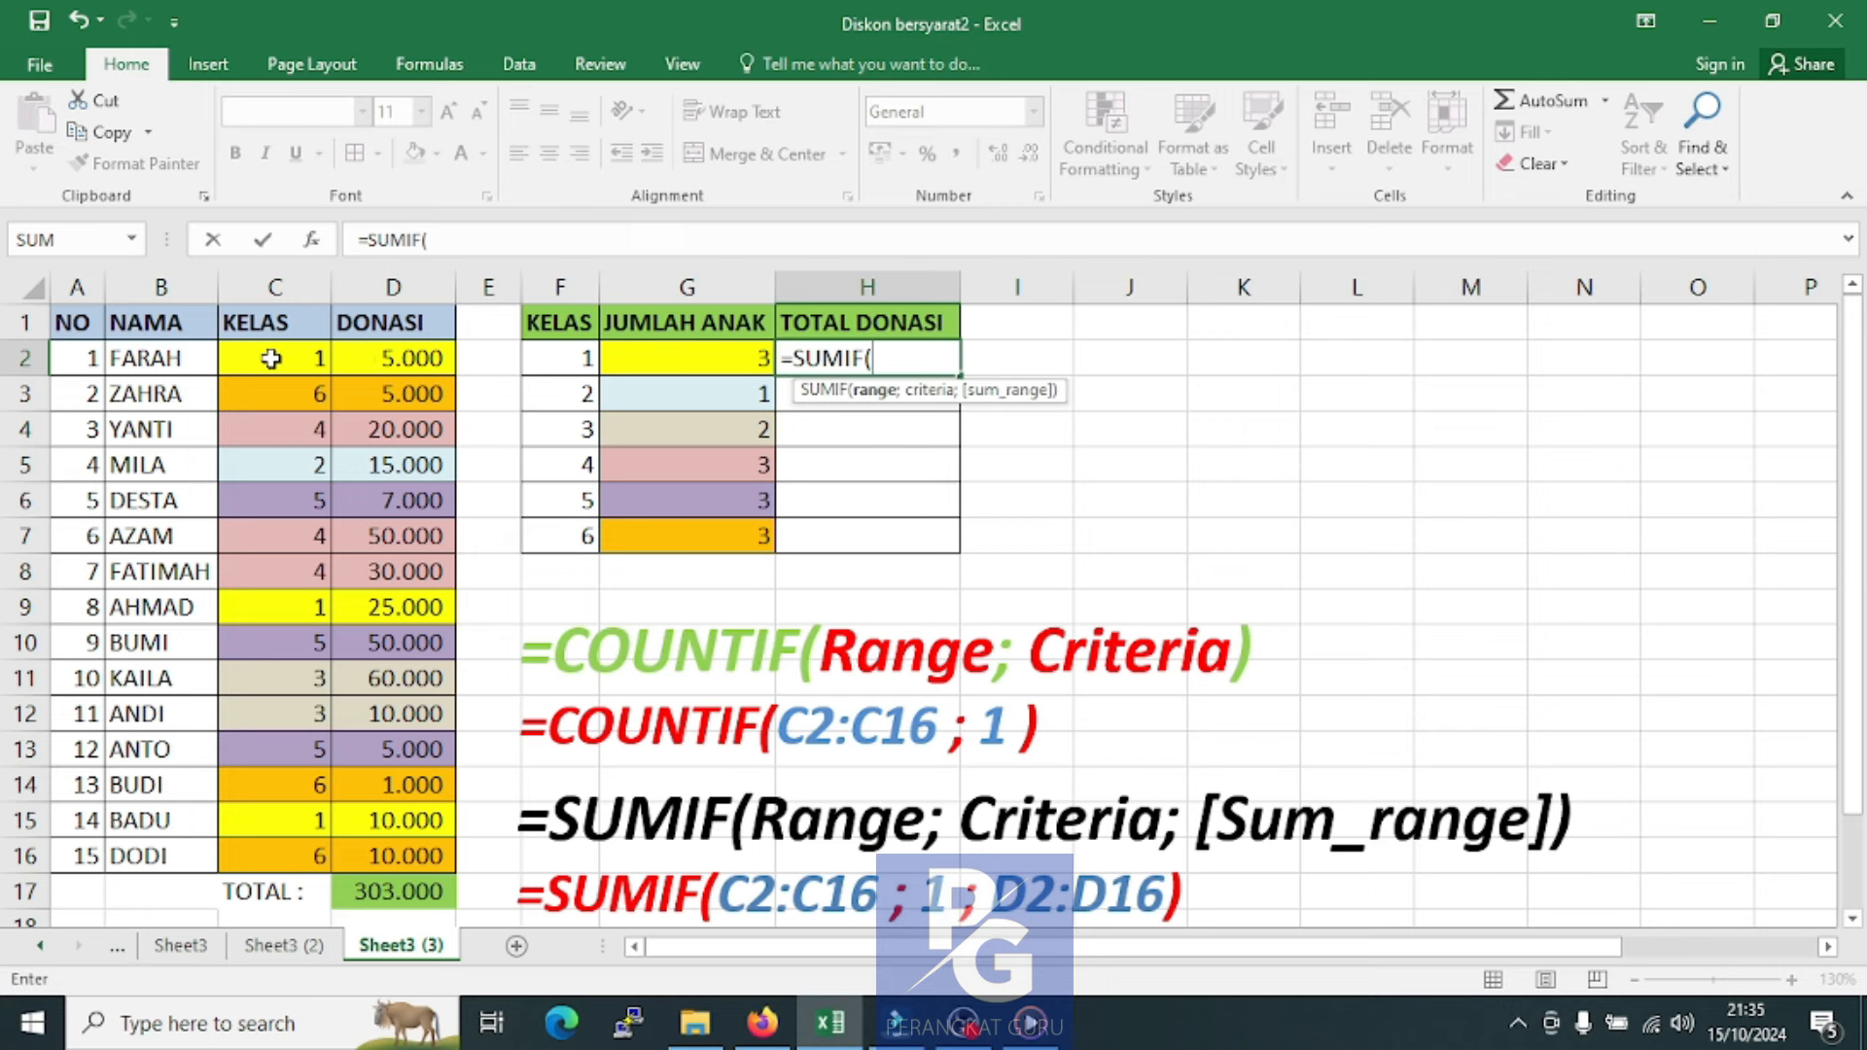
{"action": "left_click_drag", "start_coordinate": [267, 356], "coordinate": [245, 852]}
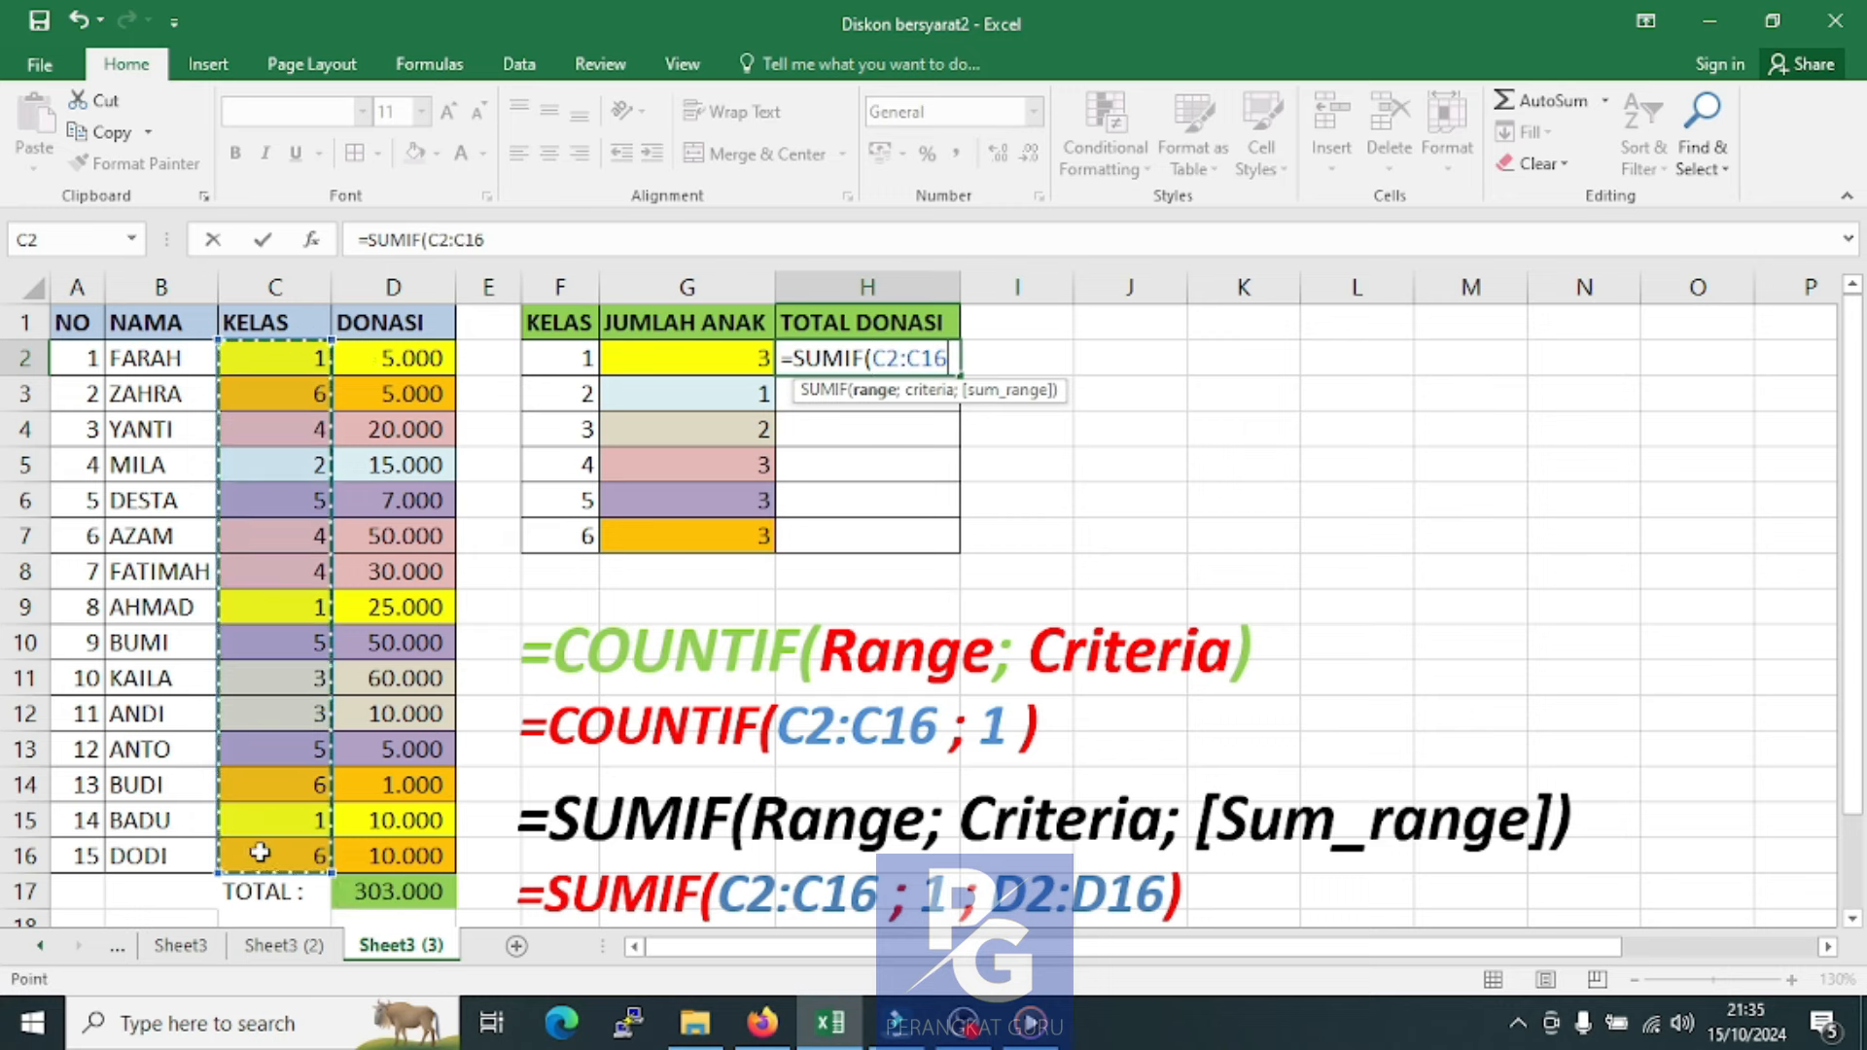
{"action": "type", "text": ";"}
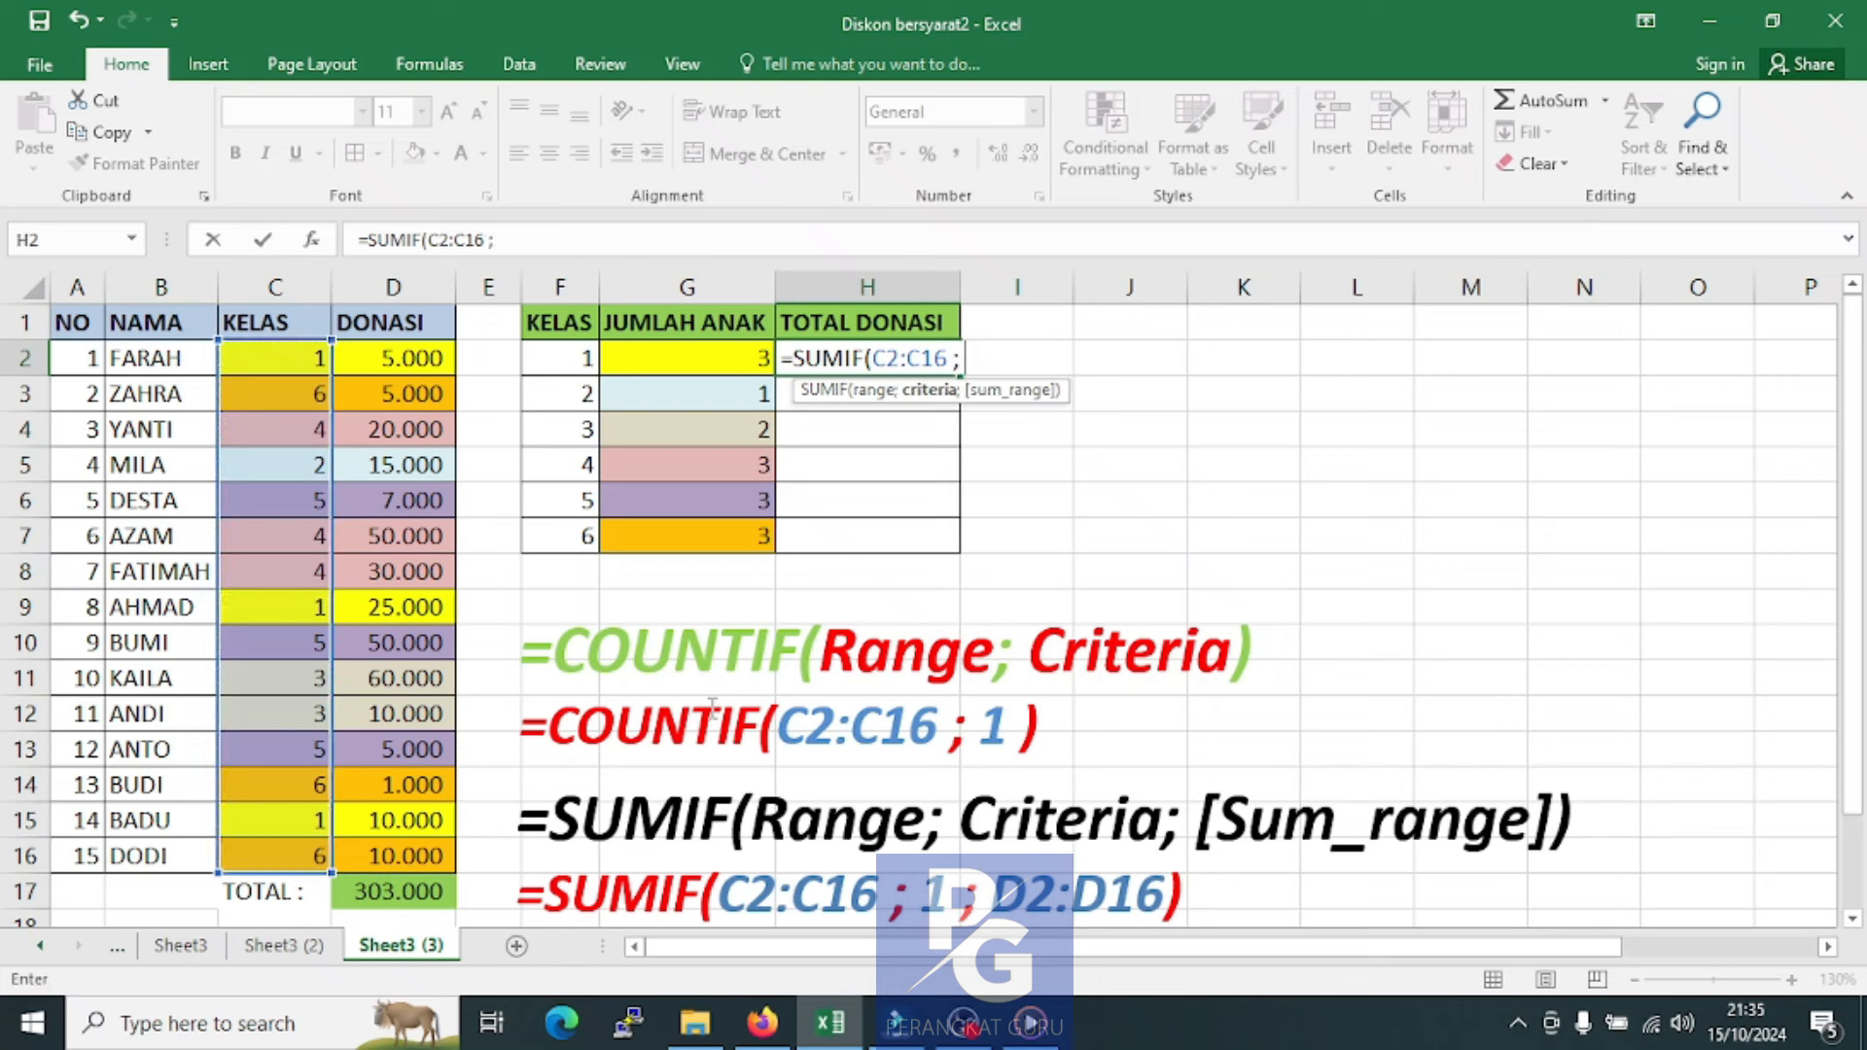
{"action": "type", "text": " 1 ;"}
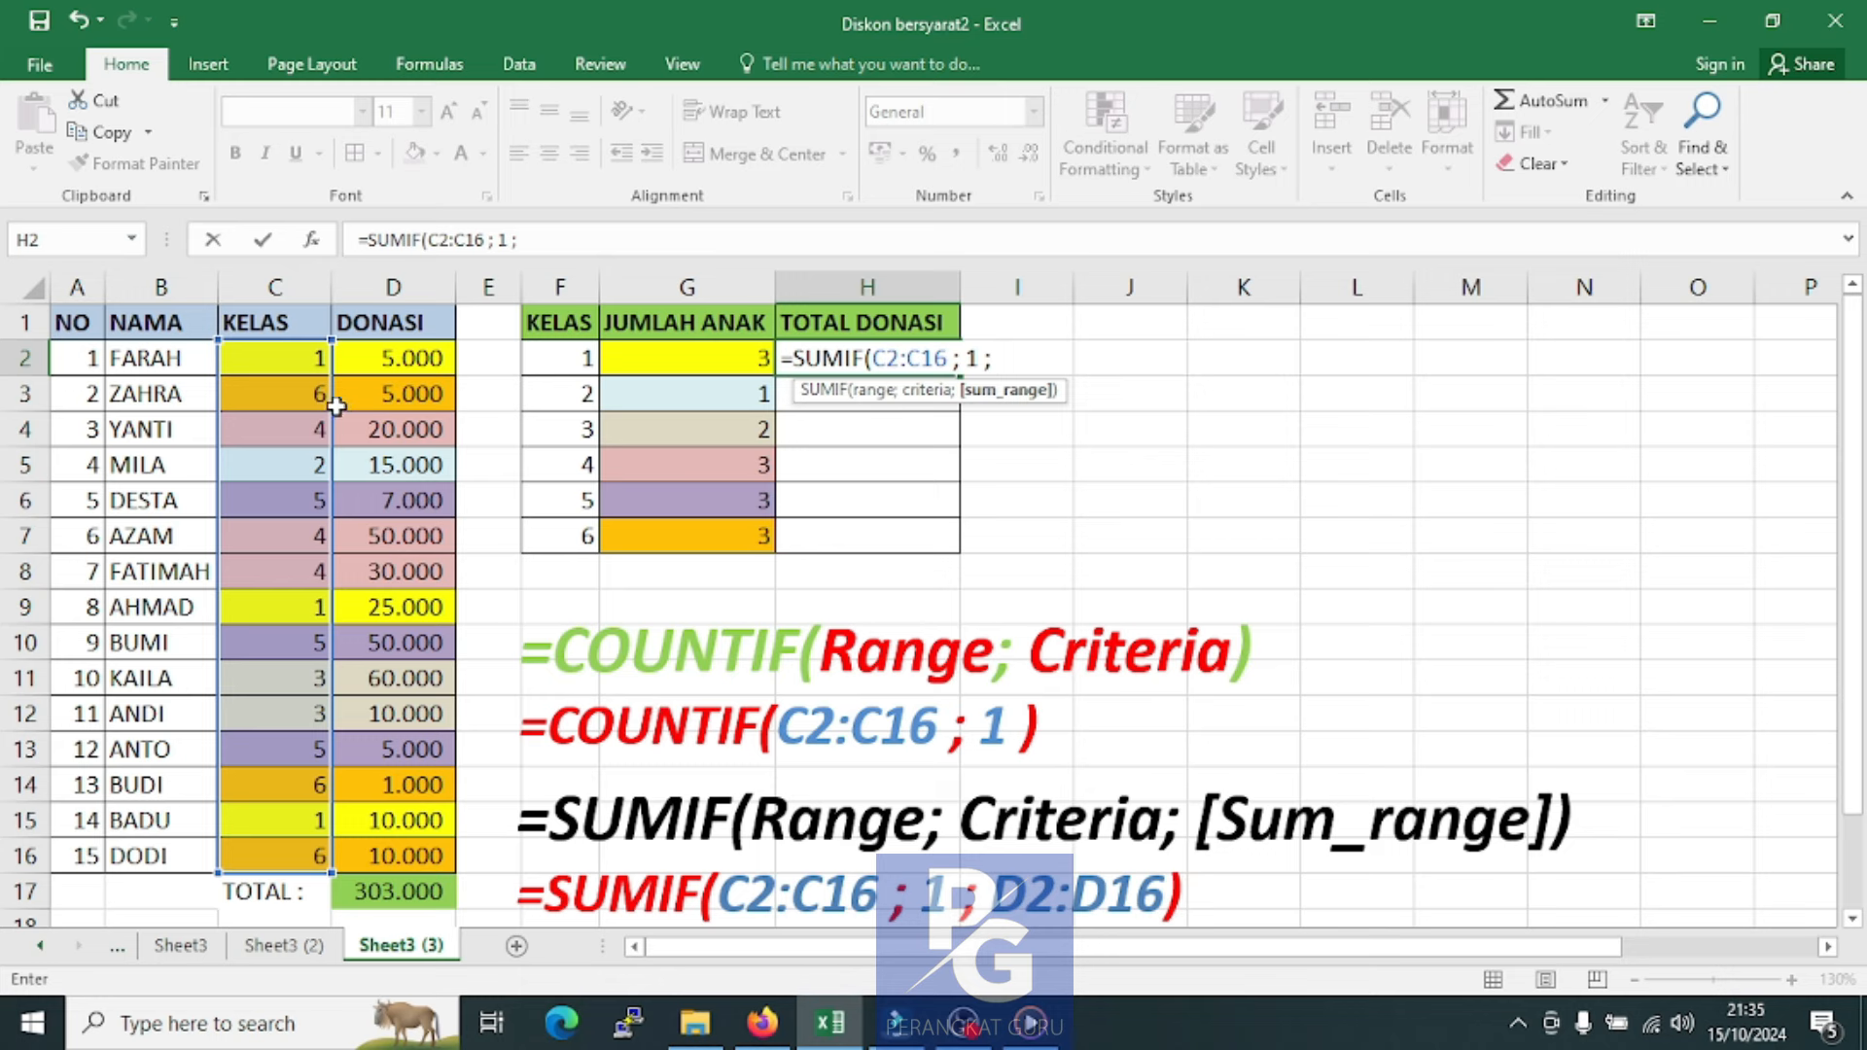
{"action": "left_click_drag", "start_coordinate": [398, 361], "coordinate": [404, 855]}
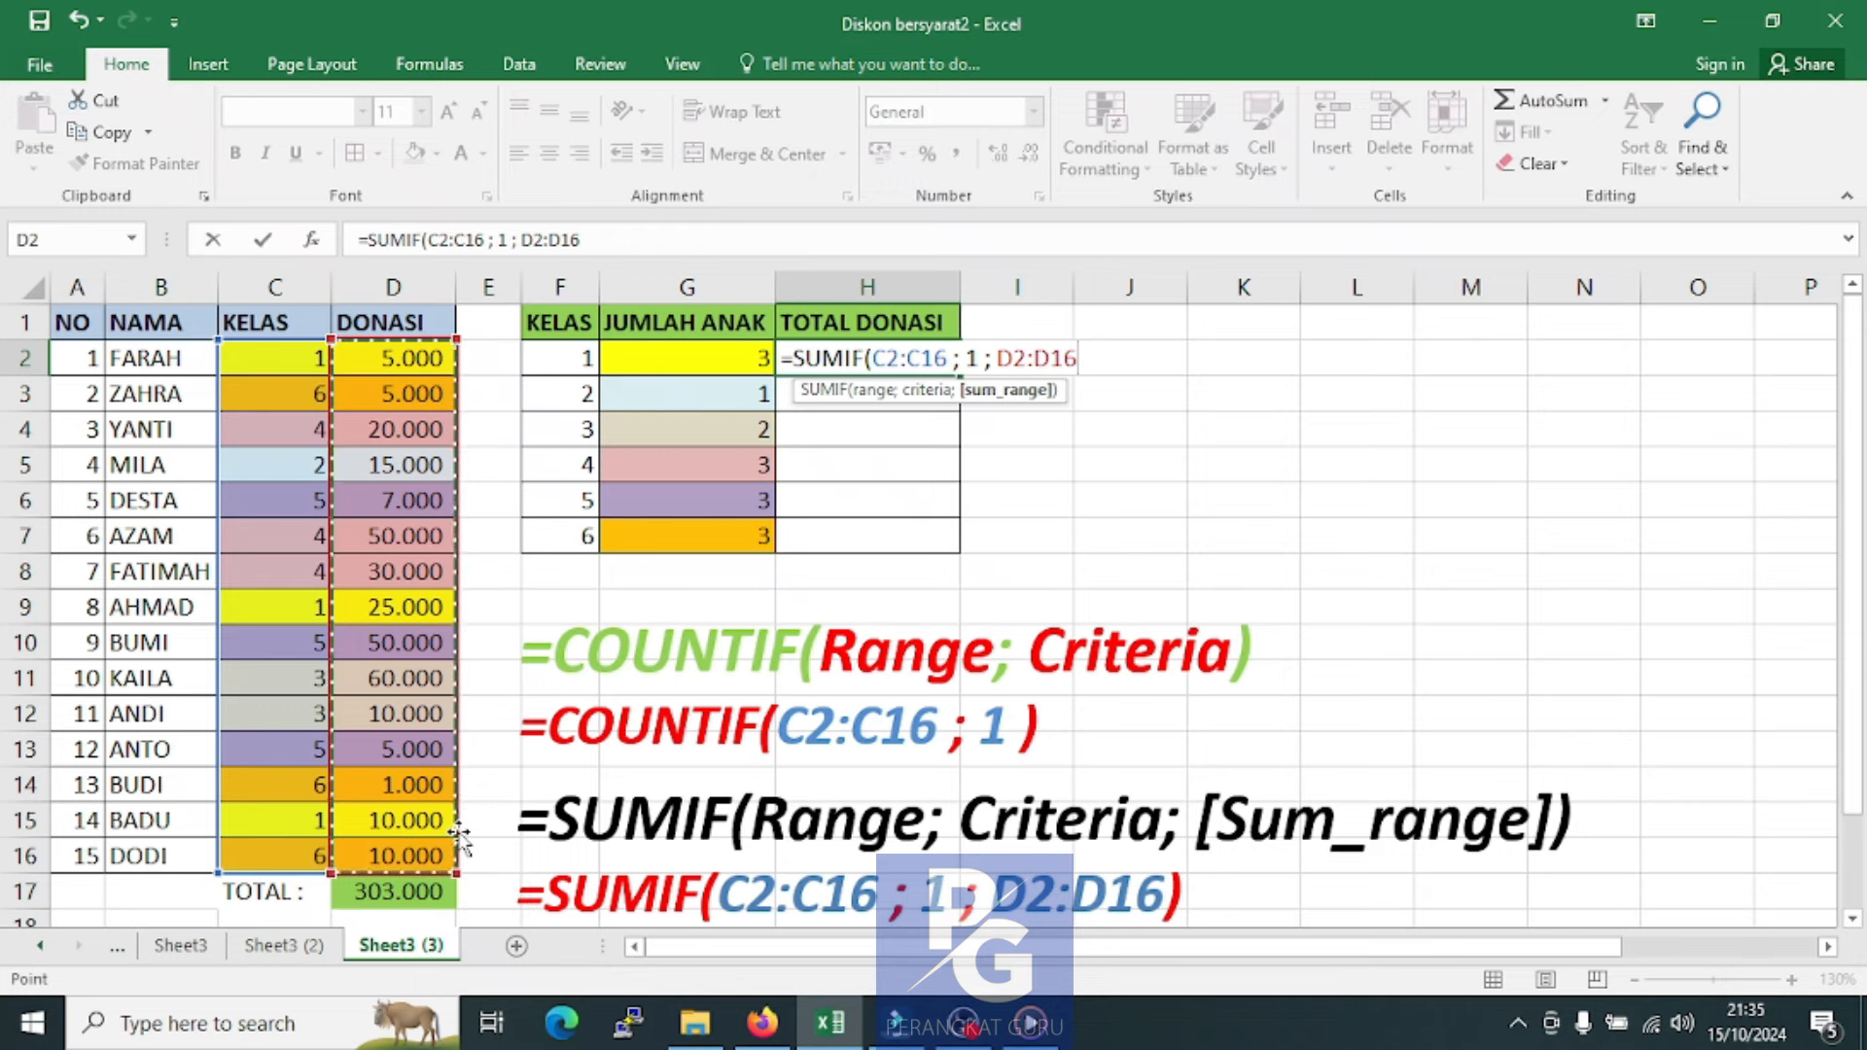
{"action": "type", "text": ")"}
{"action": "key", "text": "Return"}
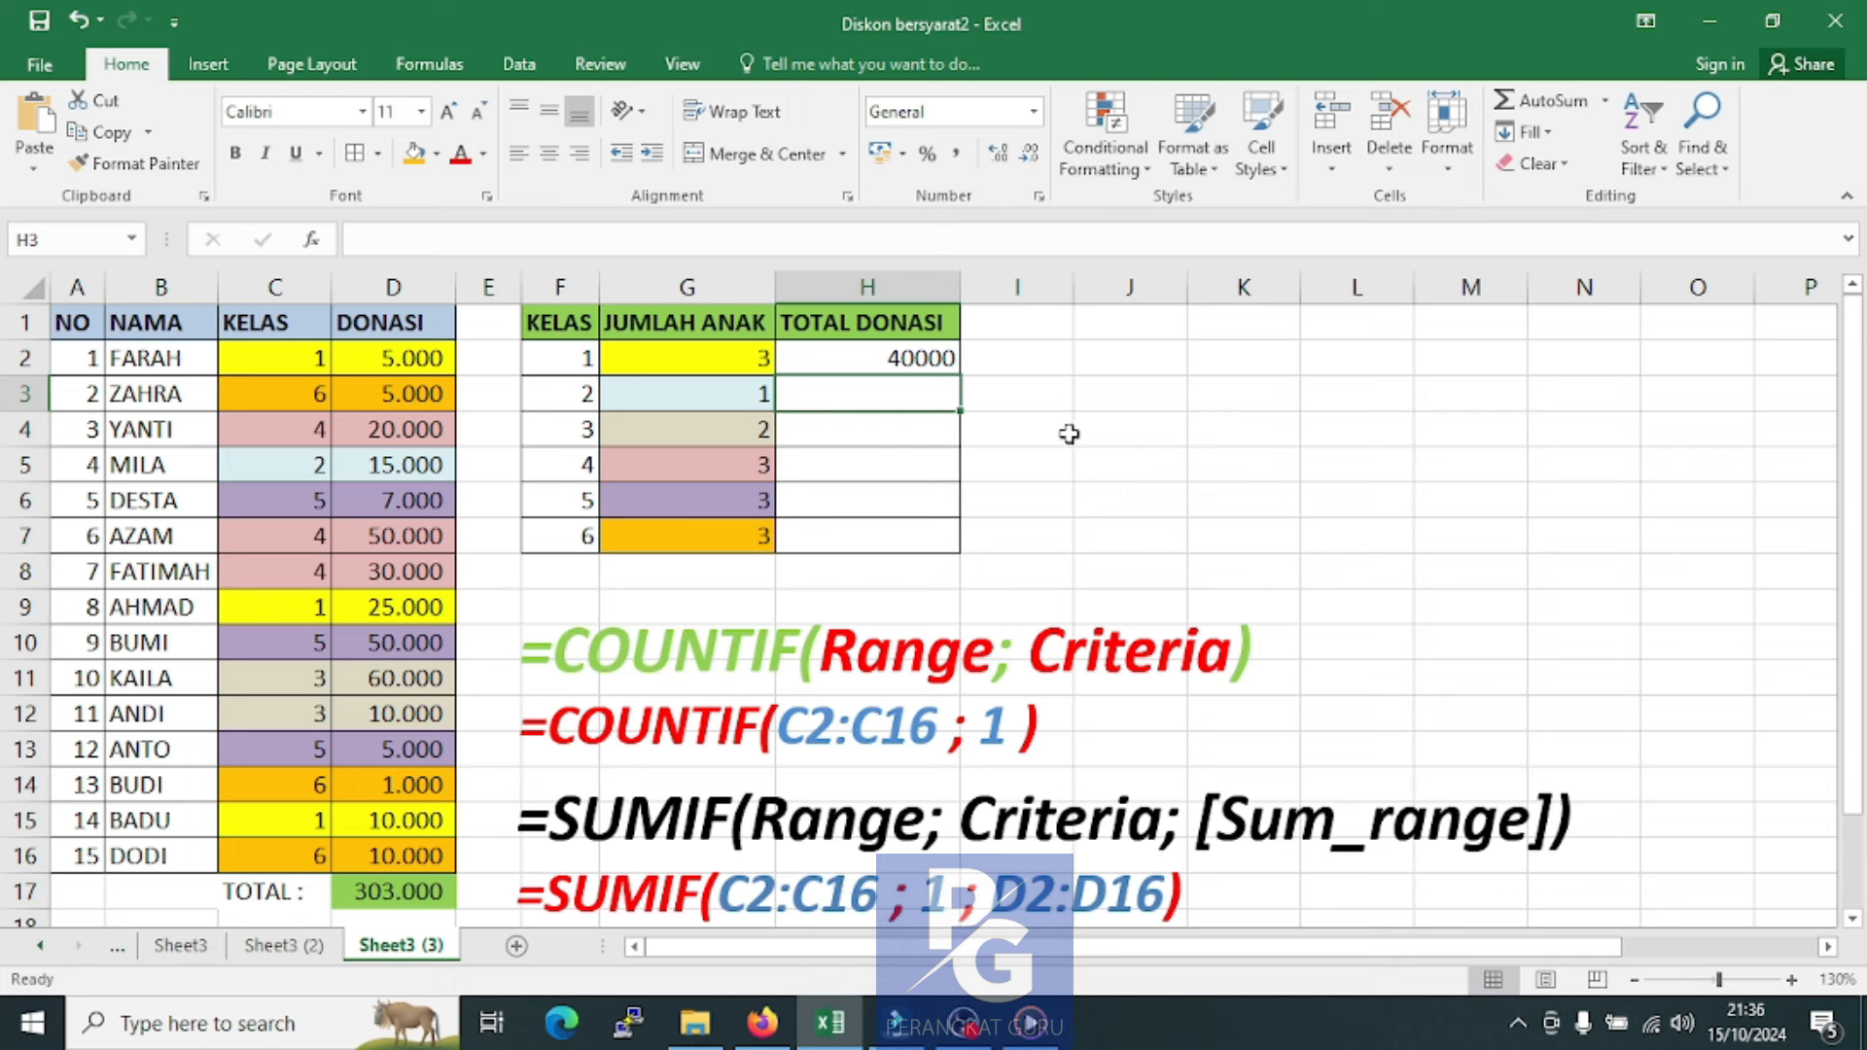
Format the total donation cells H2:H7 with comma-style thousands separators and no decimals
{"action": "left_click", "coordinate": [1066, 456]}
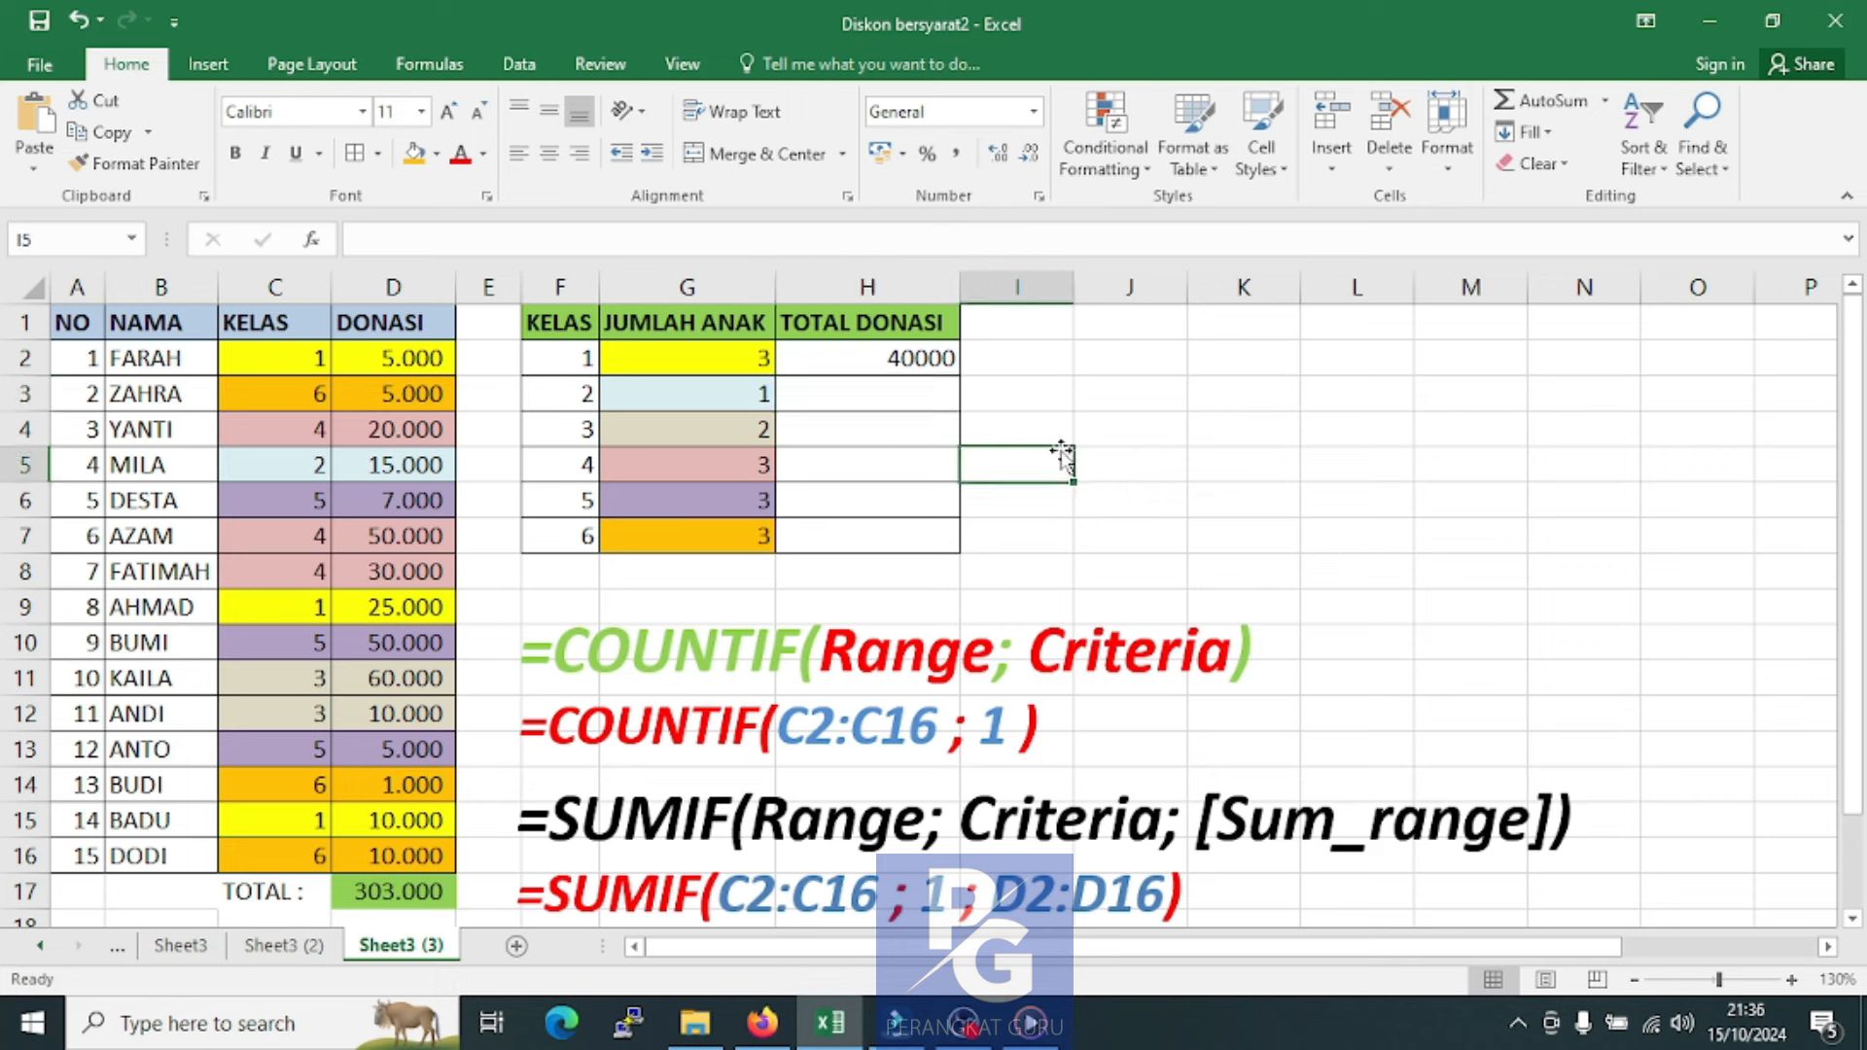
{"action": "left_click", "coordinate": [862, 370]}
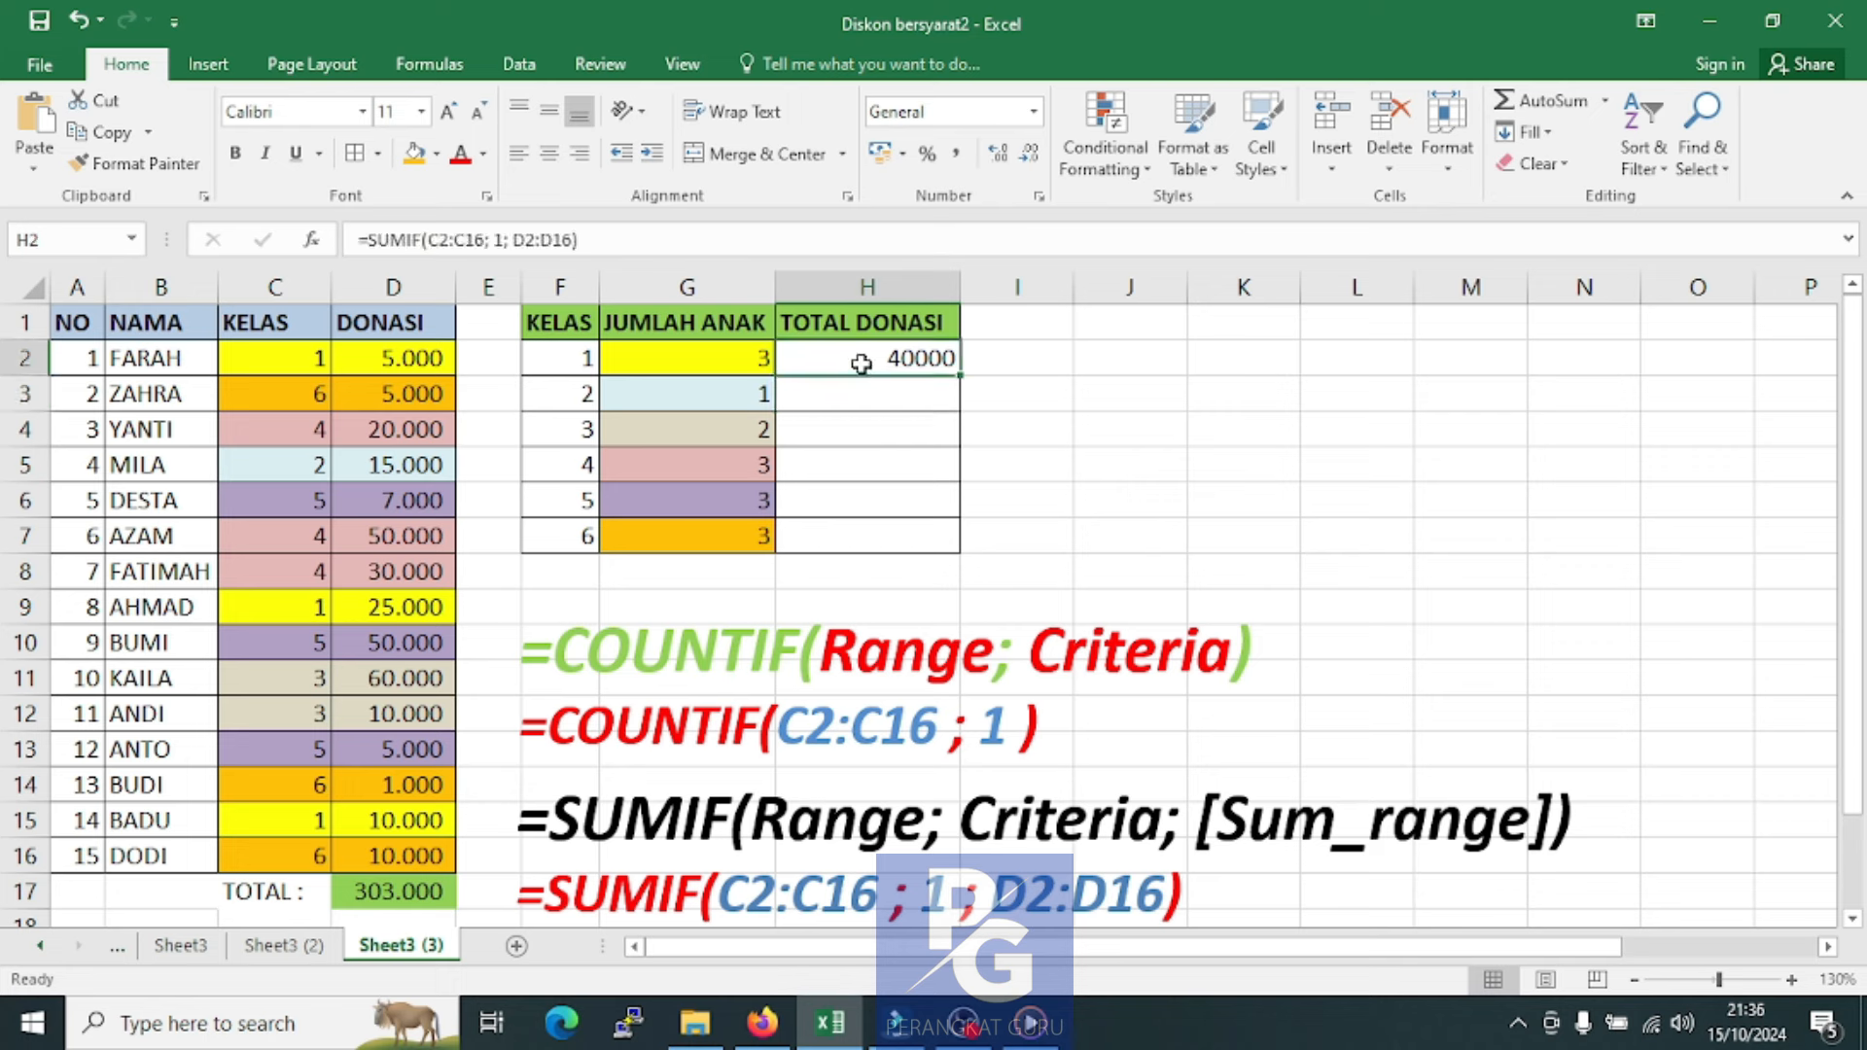
{"action": "left_click", "coordinate": [1100, 509]}
{"action": "left_click", "coordinate": [888, 362]}
{"action": "left_click_drag", "start_coordinate": [872, 400], "coordinate": [872, 533]}
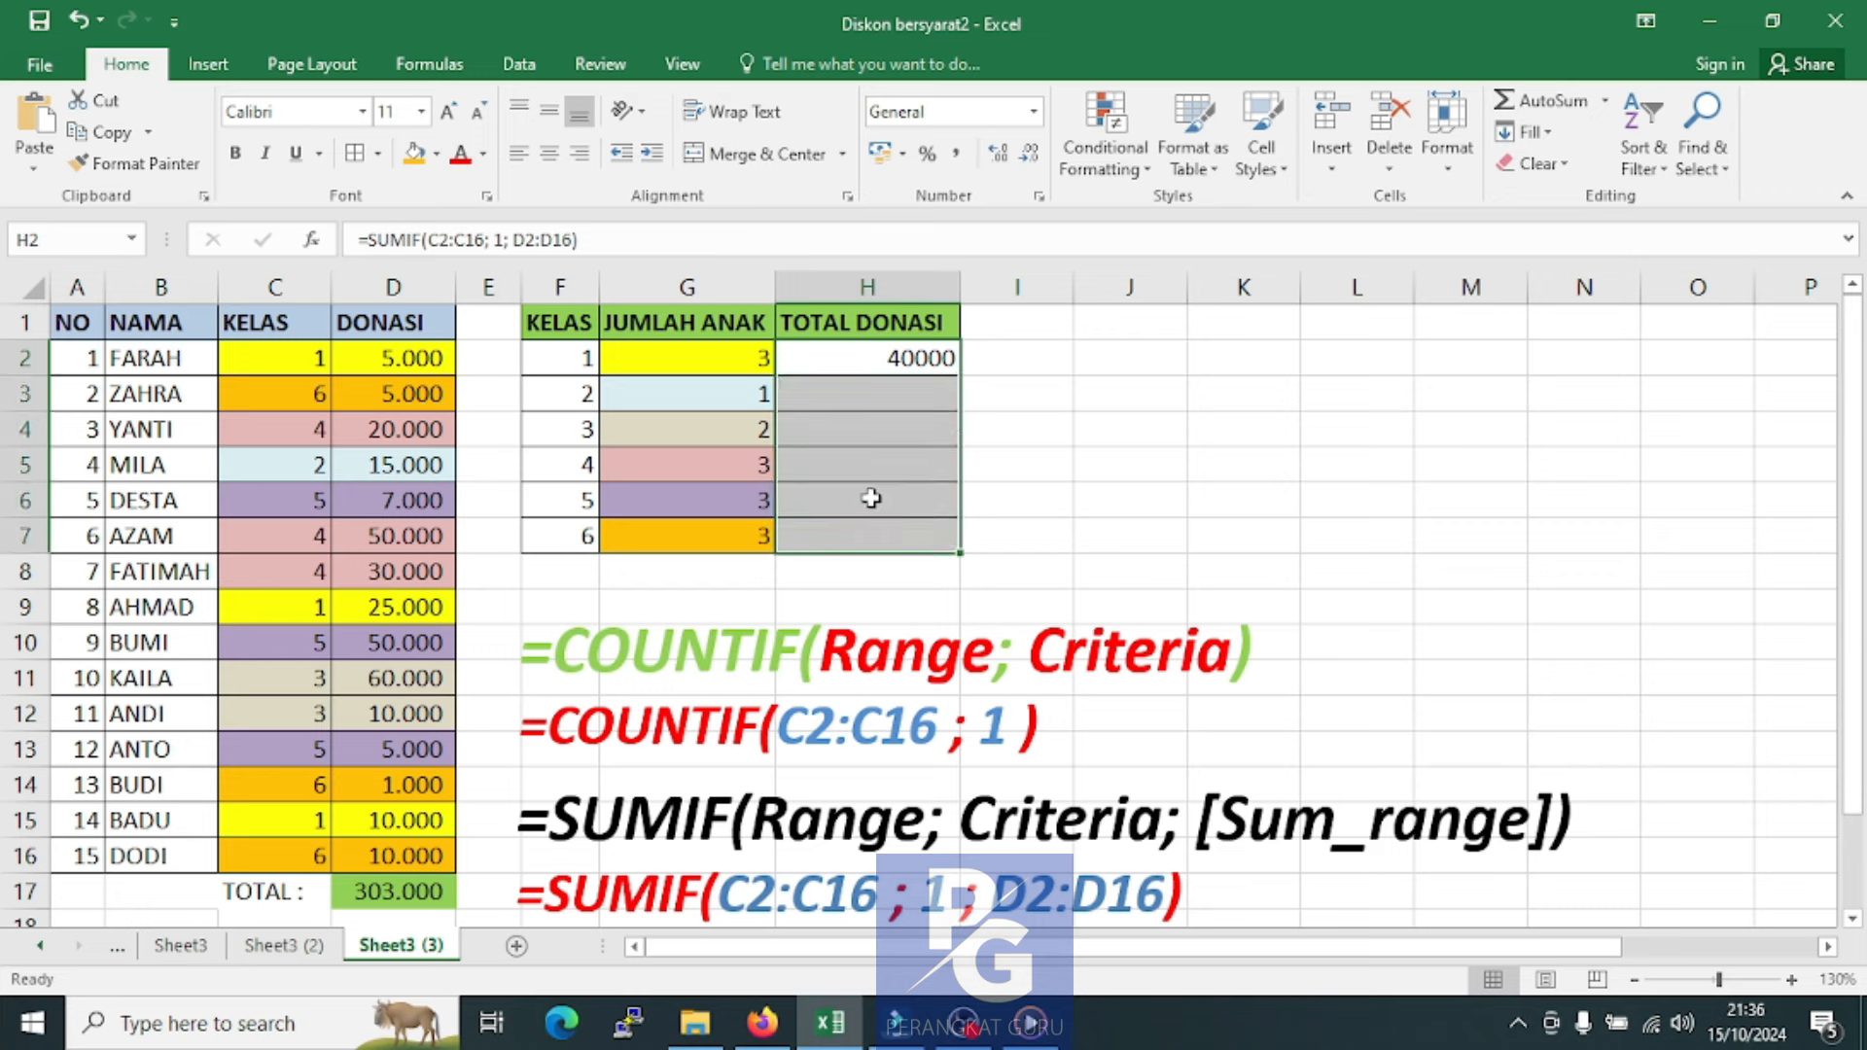
{"action": "left_click", "coordinate": [960, 155]}
{"action": "left_click", "coordinate": [1068, 450]}
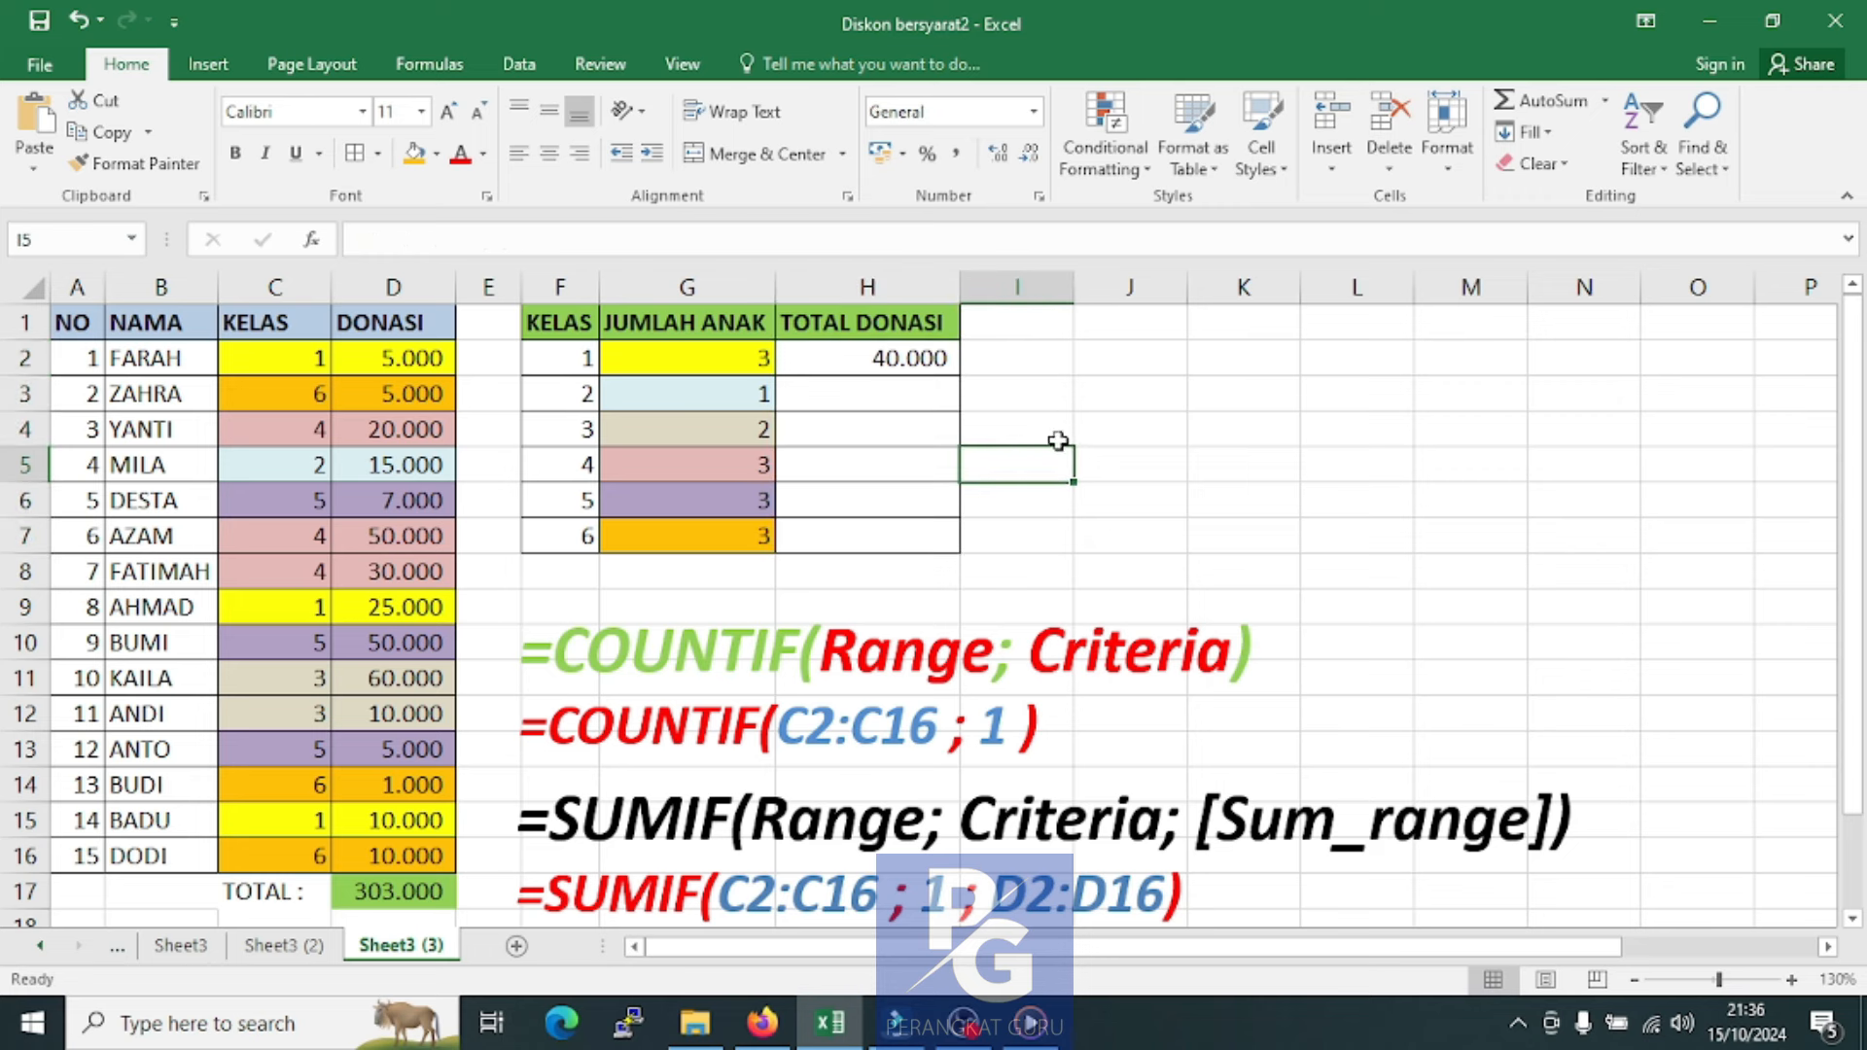
Total the class 2 donations in H3 with the formula =SUMIF(C2:C16;2;D2:D16)
{"action": "left_click", "coordinate": [888, 394]}
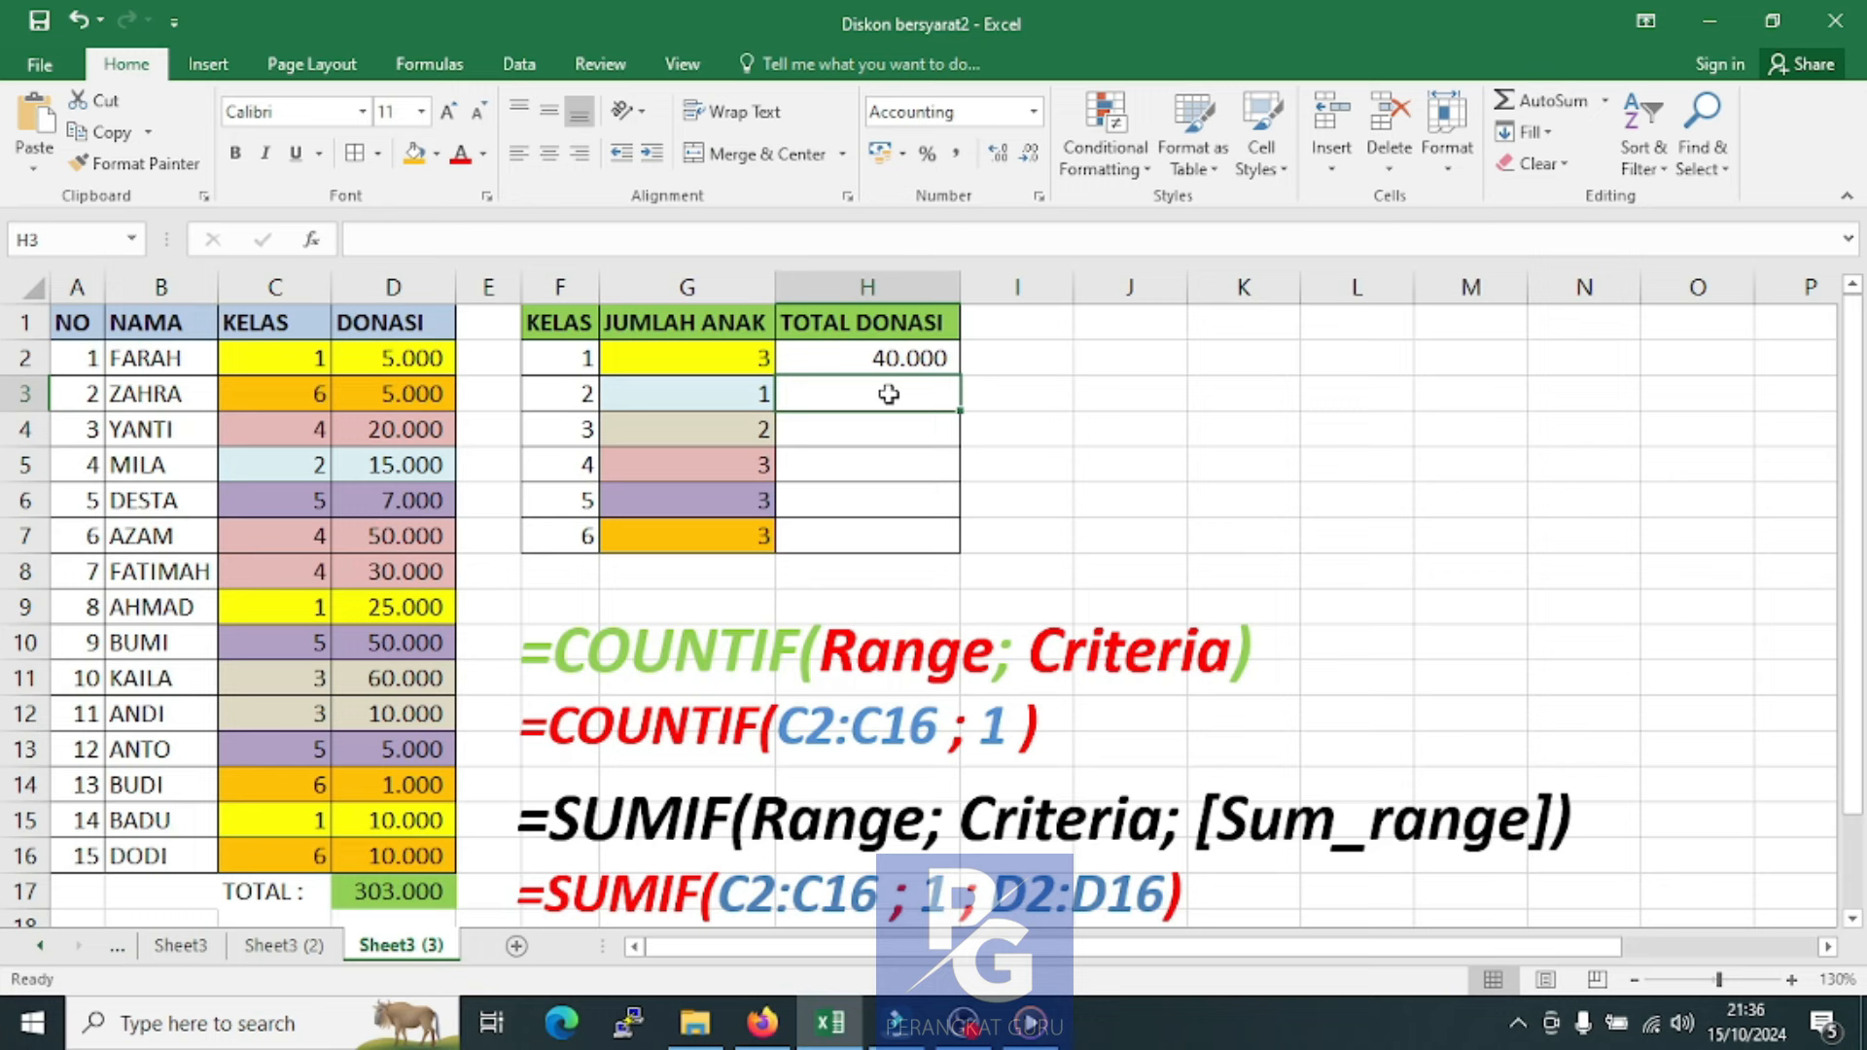
{"action": "type", "text": "="}
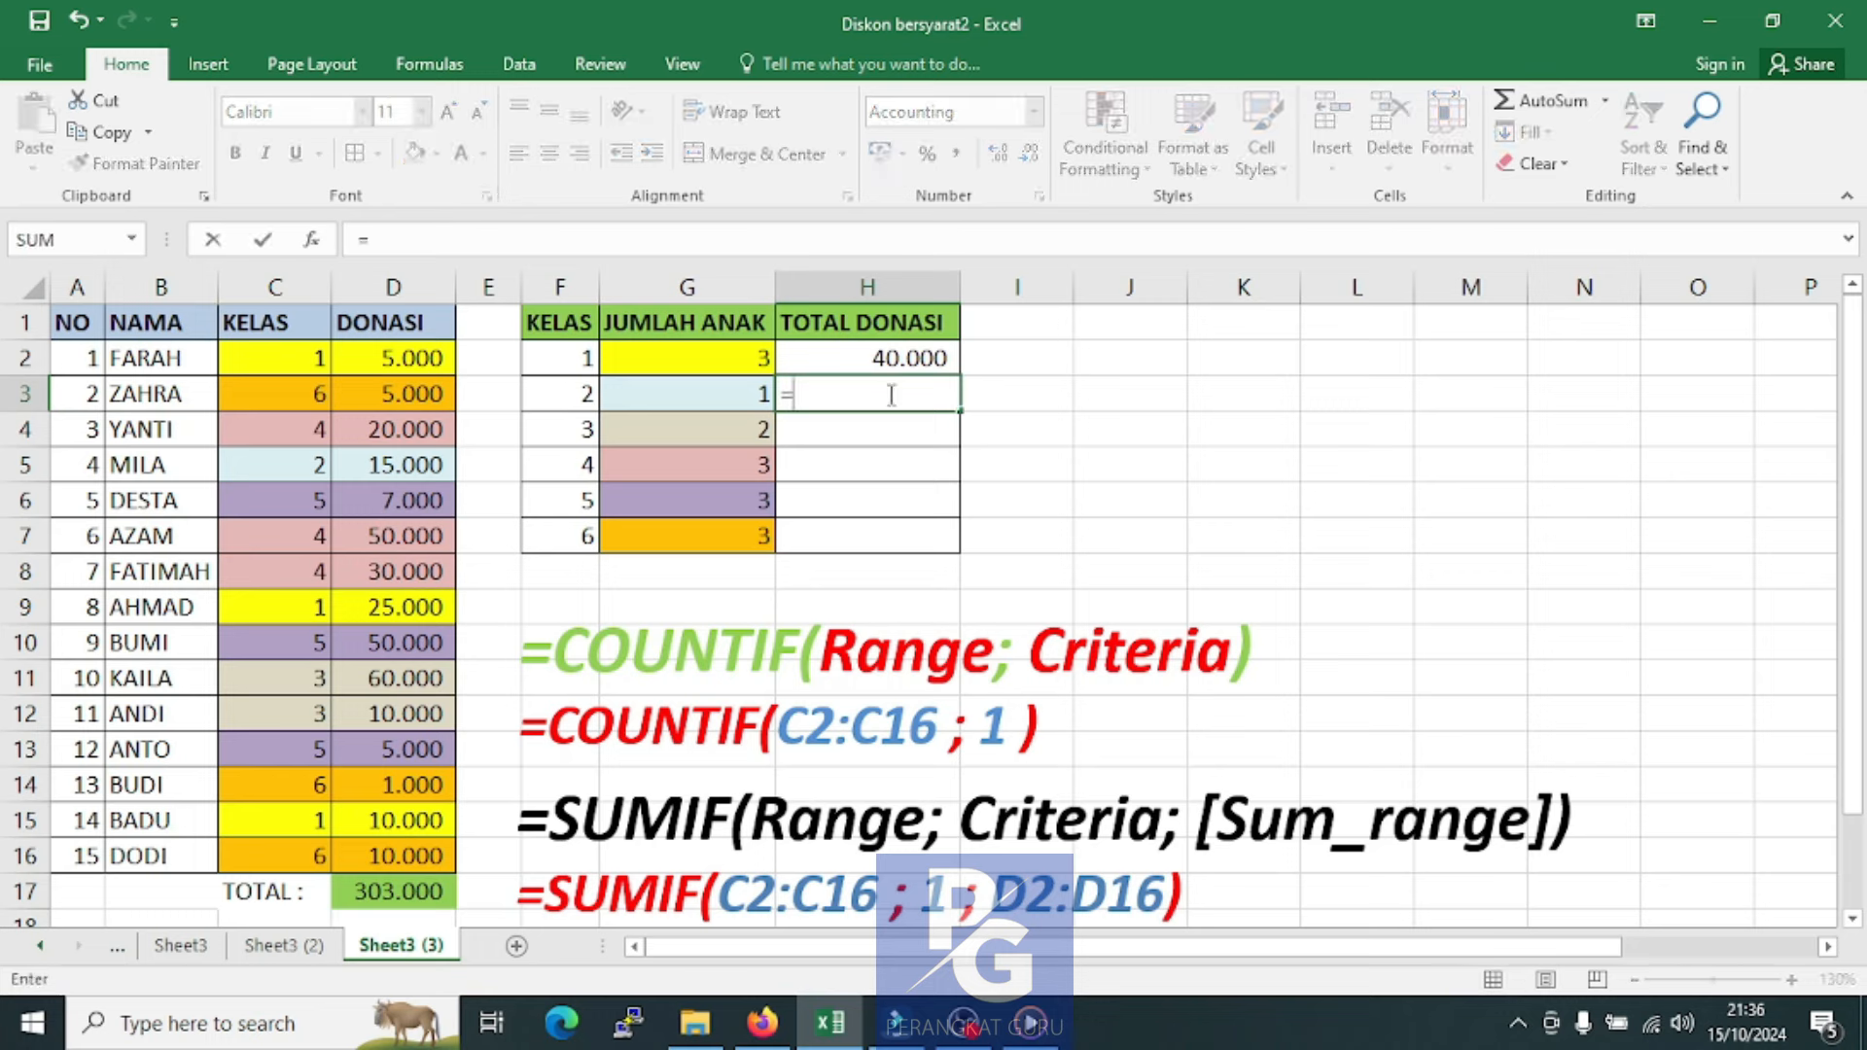
{"action": "type", "text": "SUMIF"}
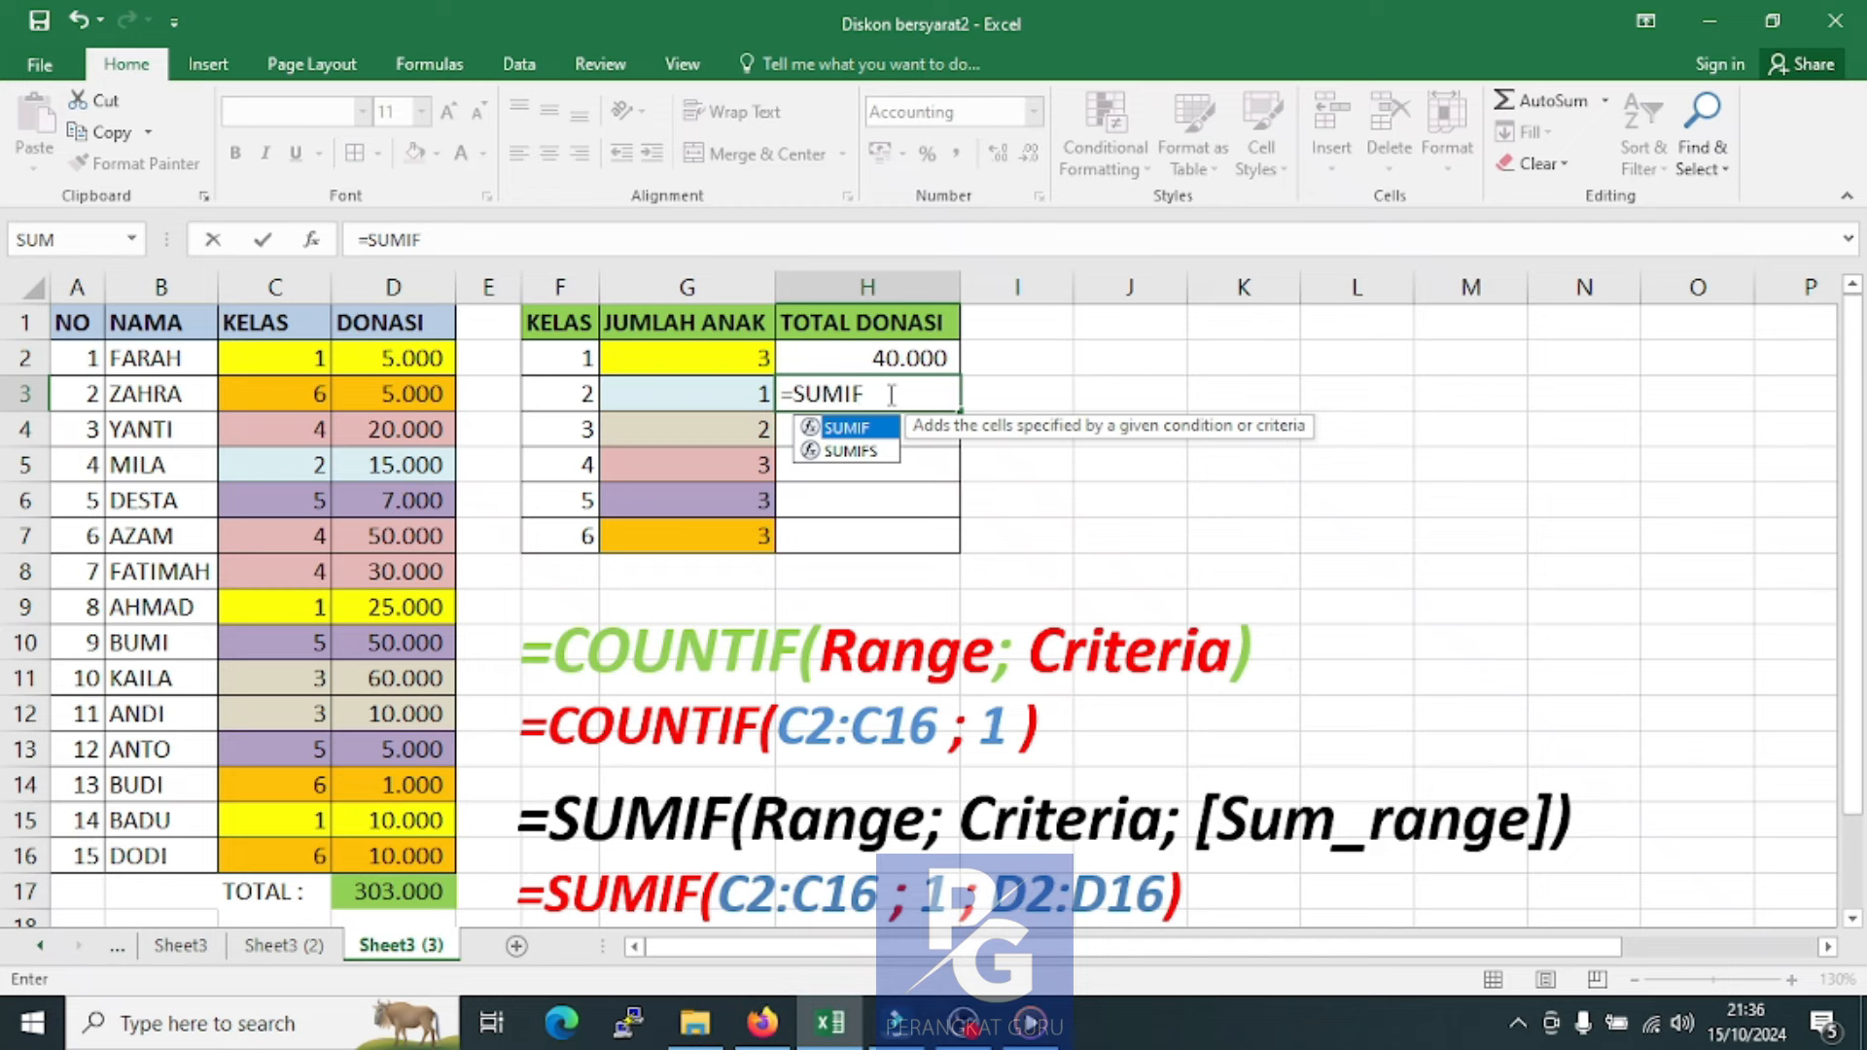
{"action": "type", "text": "("}
{"action": "left_click_drag", "start_coordinate": [292, 358], "coordinate": [297, 846]}
{"action": "type", "text": ";"}
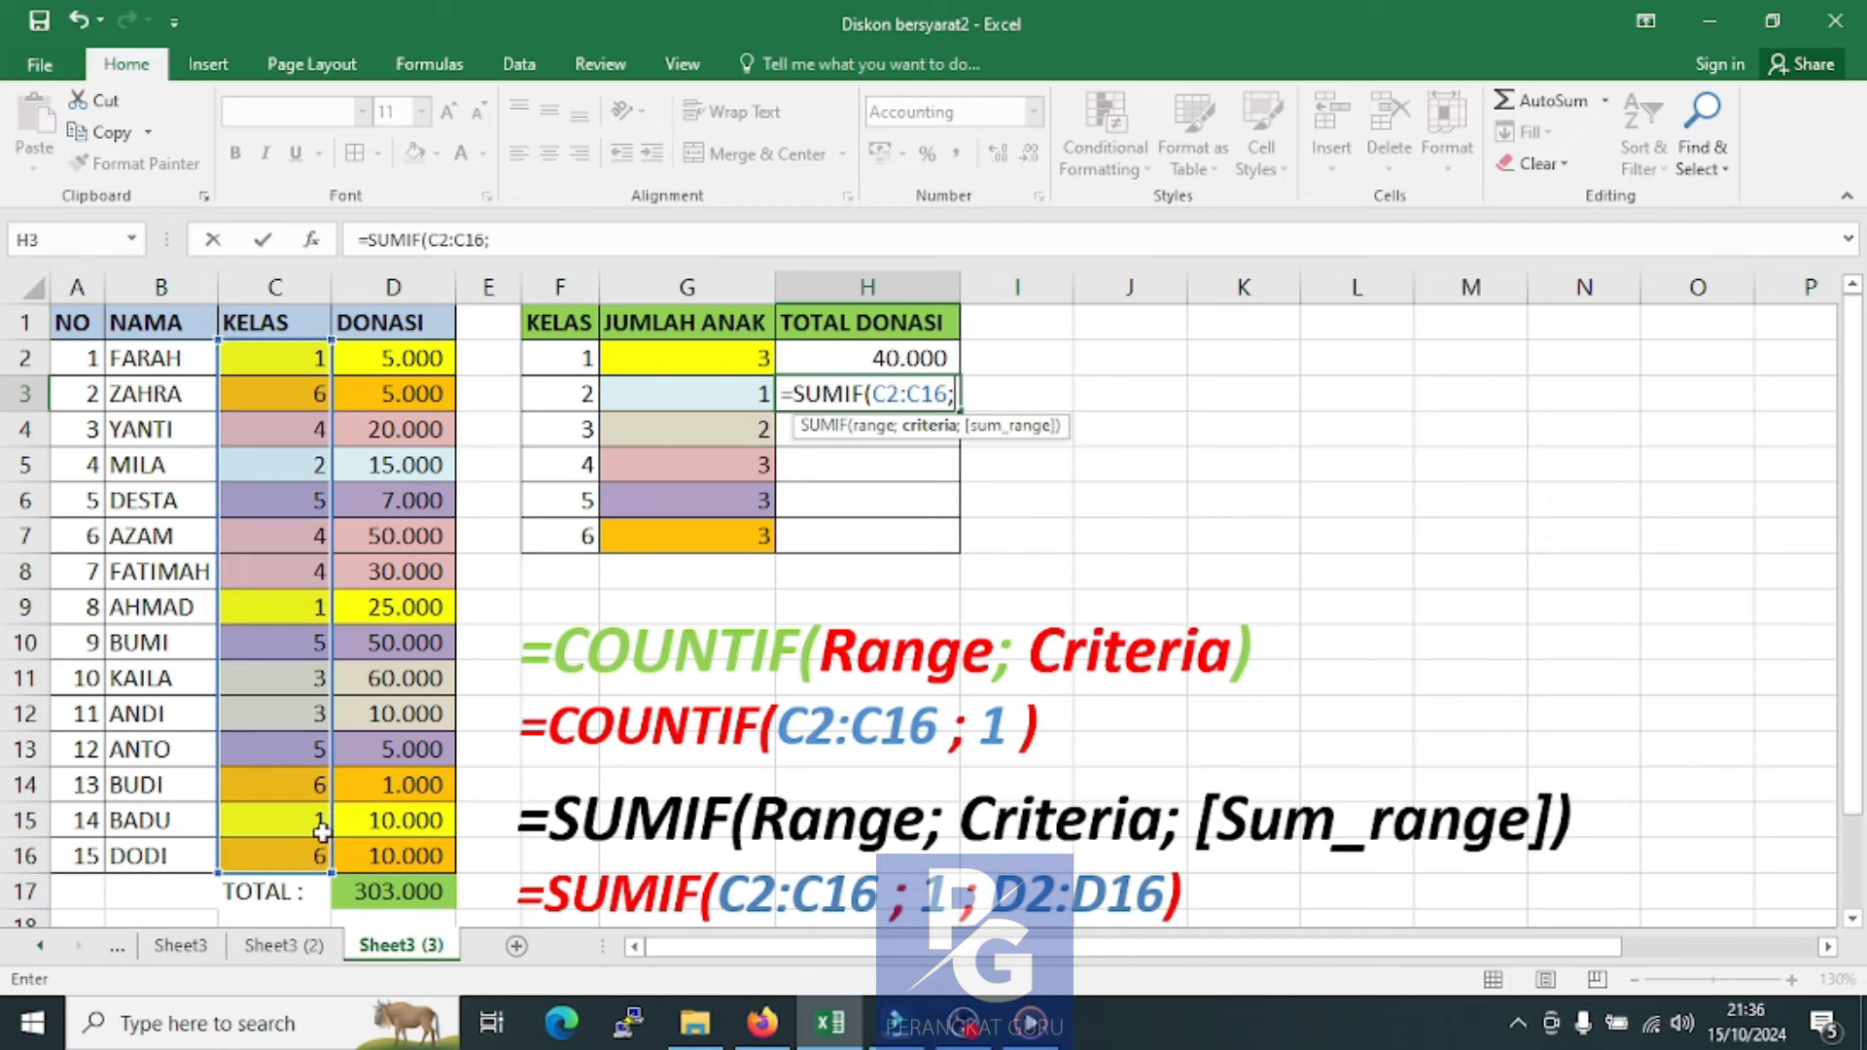
{"action": "type", "text": "2;"}
{"action": "left_click_drag", "start_coordinate": [389, 358], "coordinate": [394, 854]}
{"action": "key", "text": "Return"}
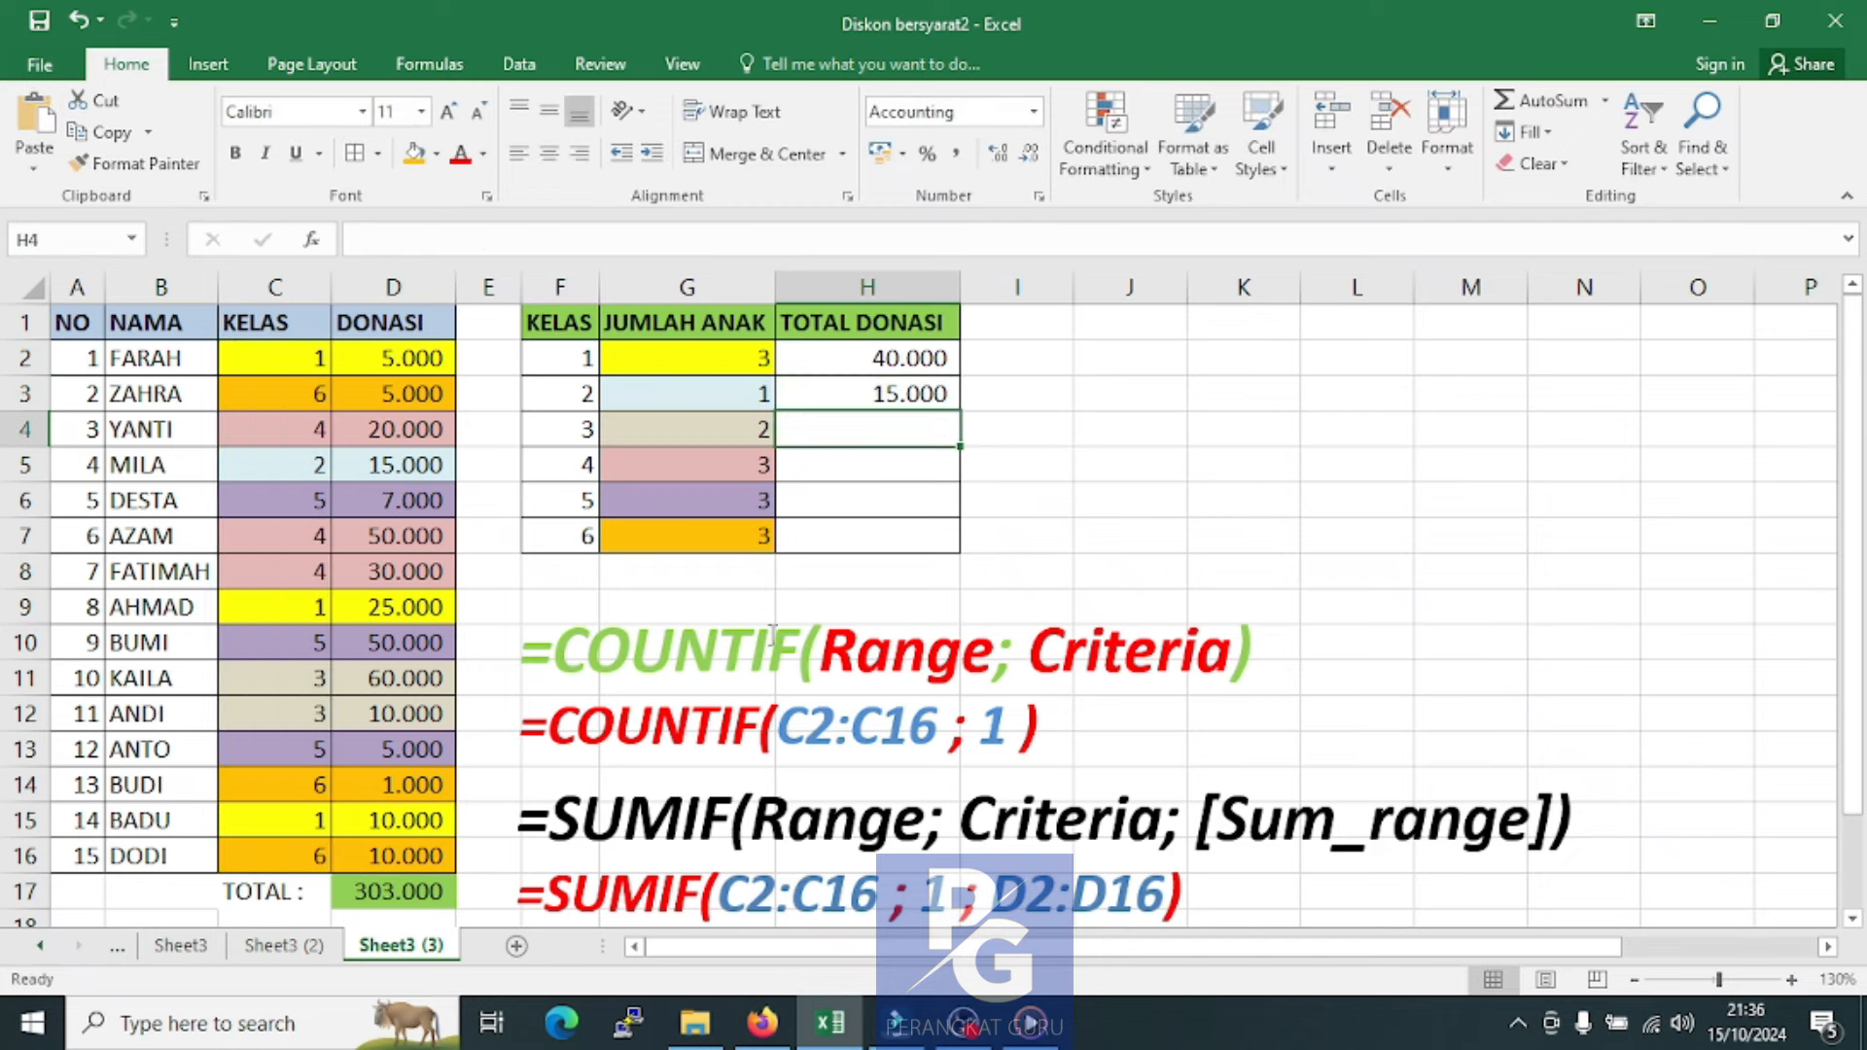
Total the class 3 donations in H4 with the formula =SUMIF(C2:C16;3;D2:D16)
{"action": "type", "text": "=SUMIF("}
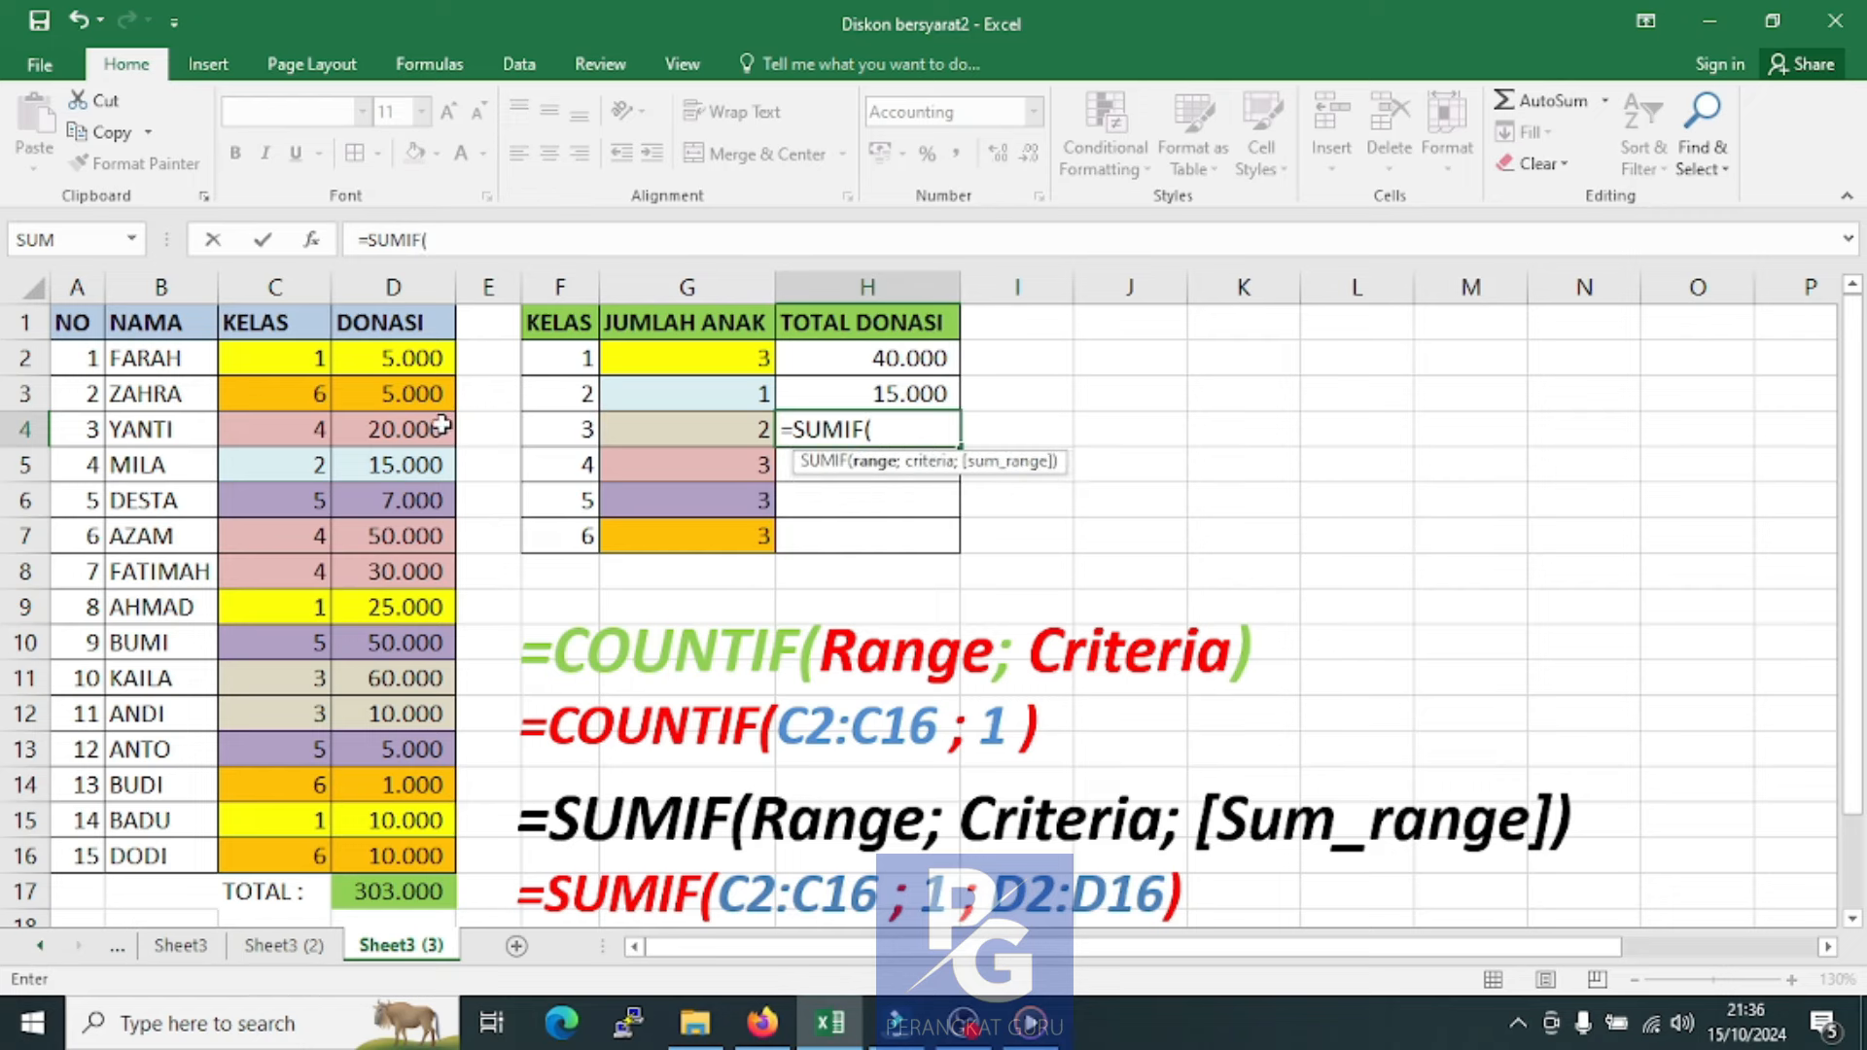
{"action": "left_click_drag", "start_coordinate": [292, 358], "coordinate": [277, 854]}
{"action": "type", "text": ";"}
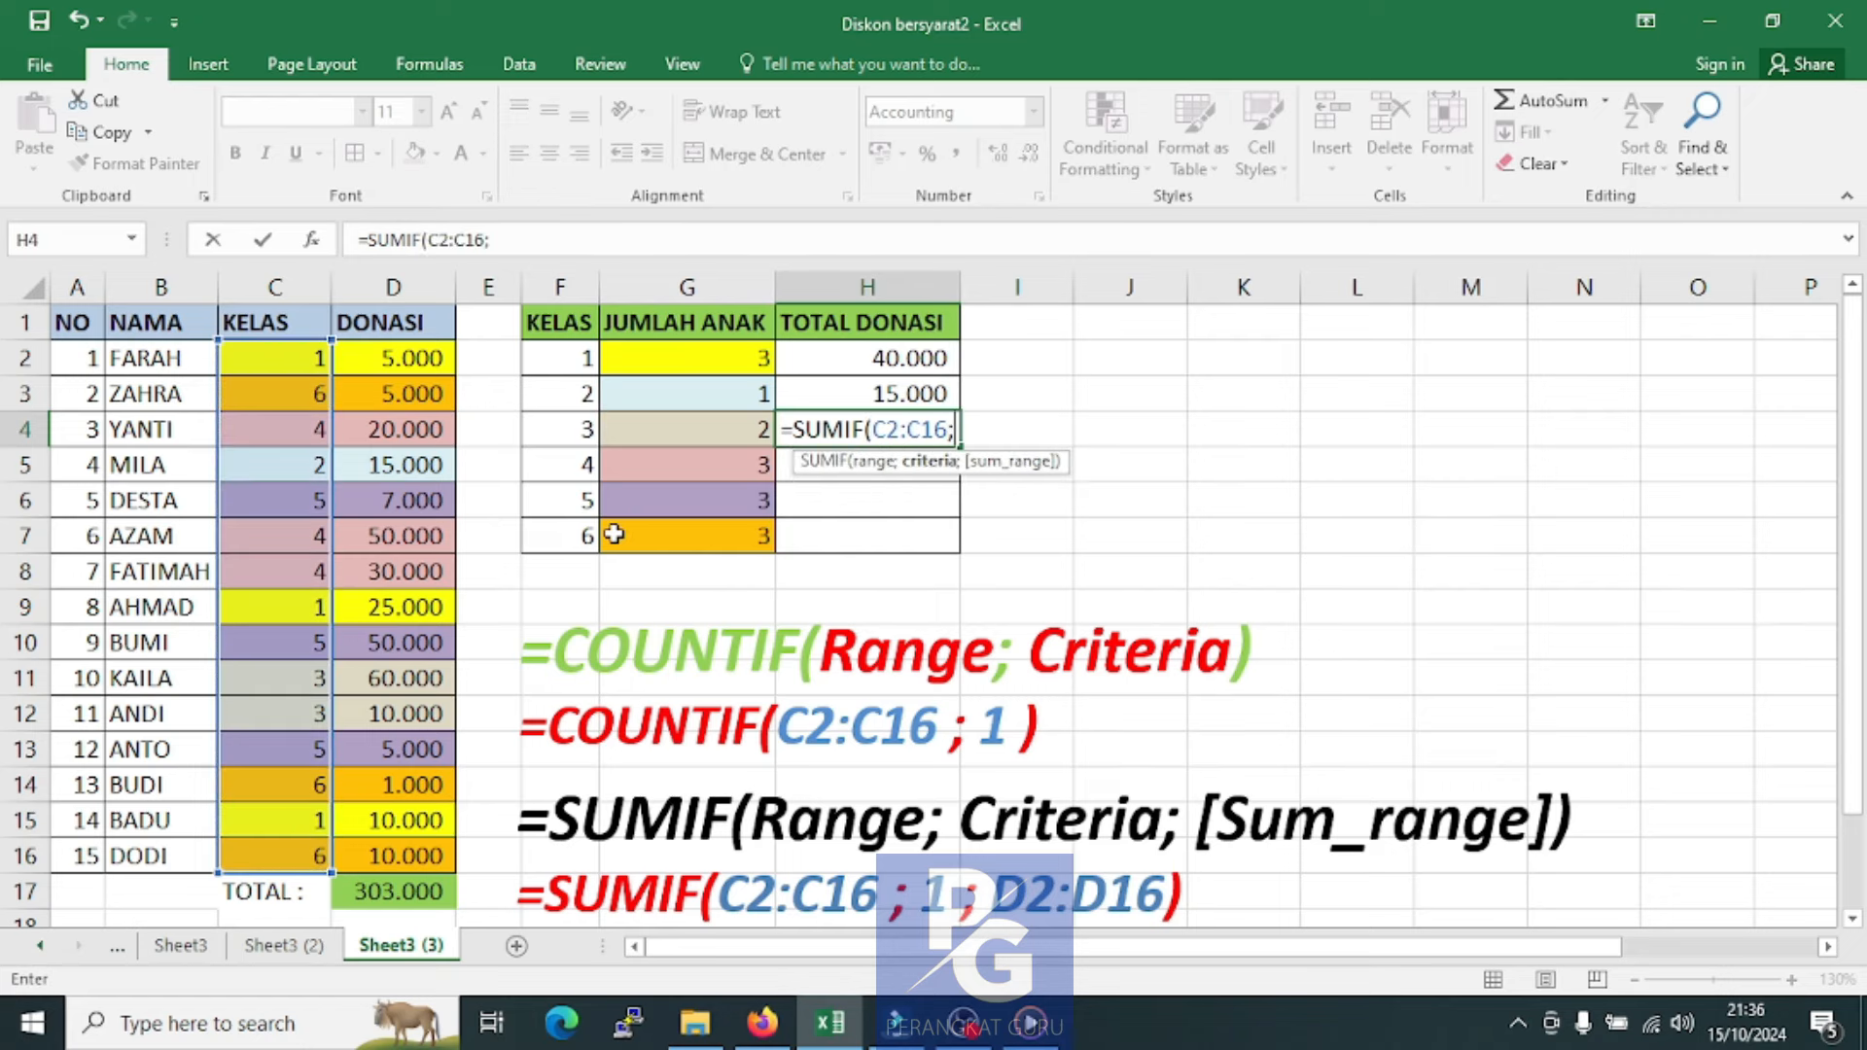
{"action": "type", "text": "3;"}
{"action": "left_click_drag", "start_coordinate": [389, 358], "coordinate": [394, 854]}
{"action": "key", "text": "Return"}
Total the class 4 donations in H5 with the formula =SUMIF(C2:C16;4;D2:D16)
{"action": "type", "text": "="}
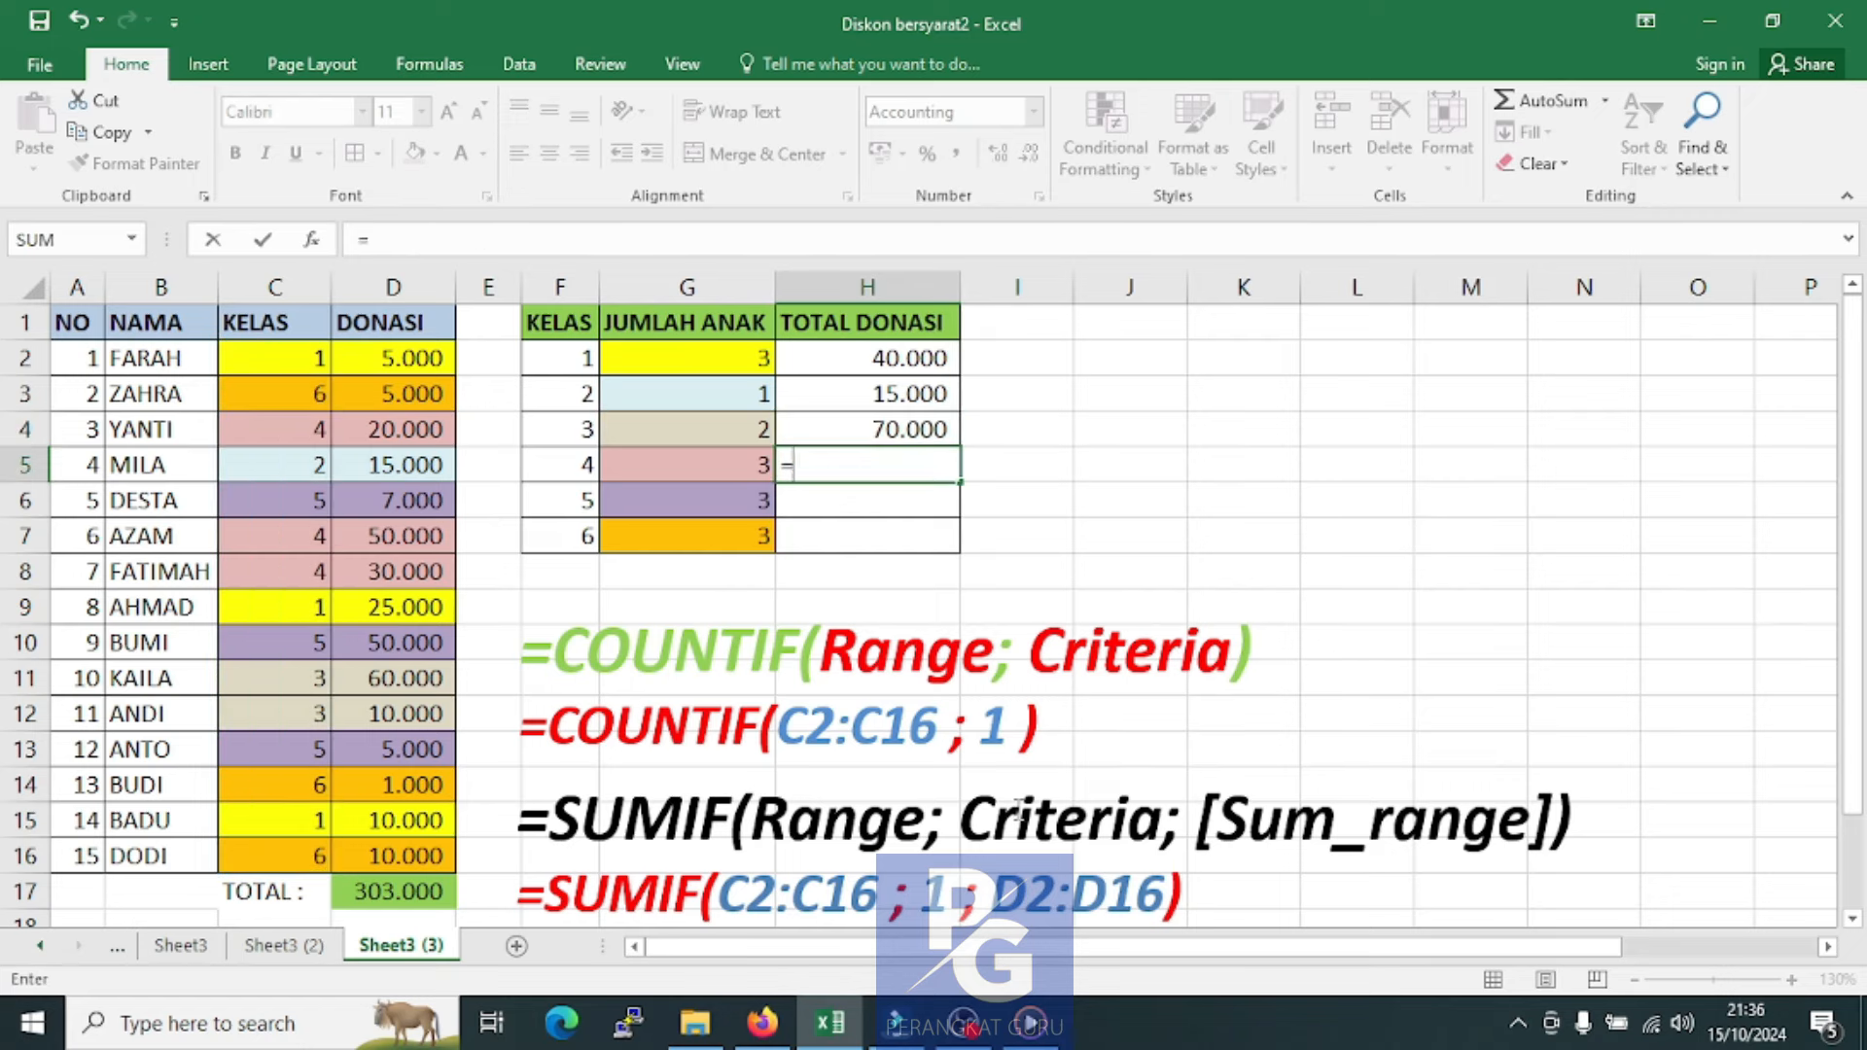
{"action": "type", "text": "SUMIF("}
{"action": "left_click_drag", "start_coordinate": [274, 358], "coordinate": [267, 853]}
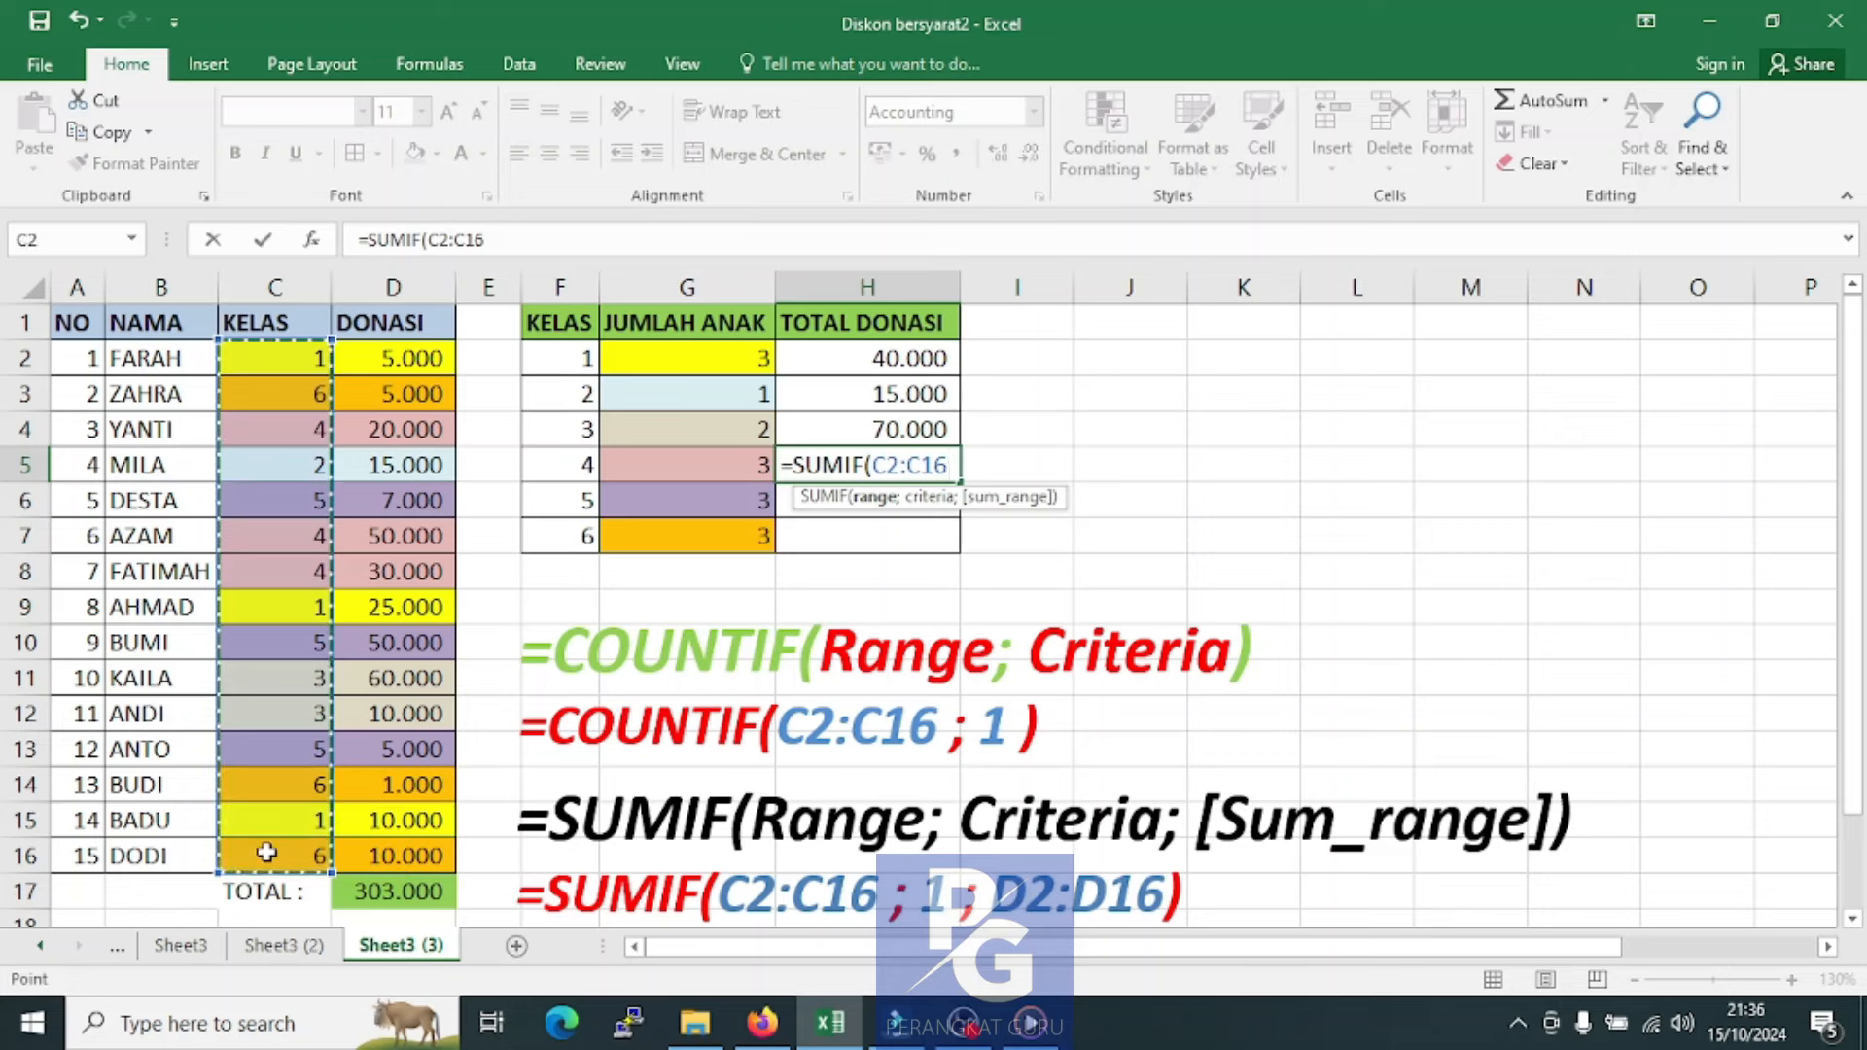
{"action": "type", "text": ";4;"}
{"action": "left_click_drag", "start_coordinate": [389, 358], "coordinate": [401, 857]}
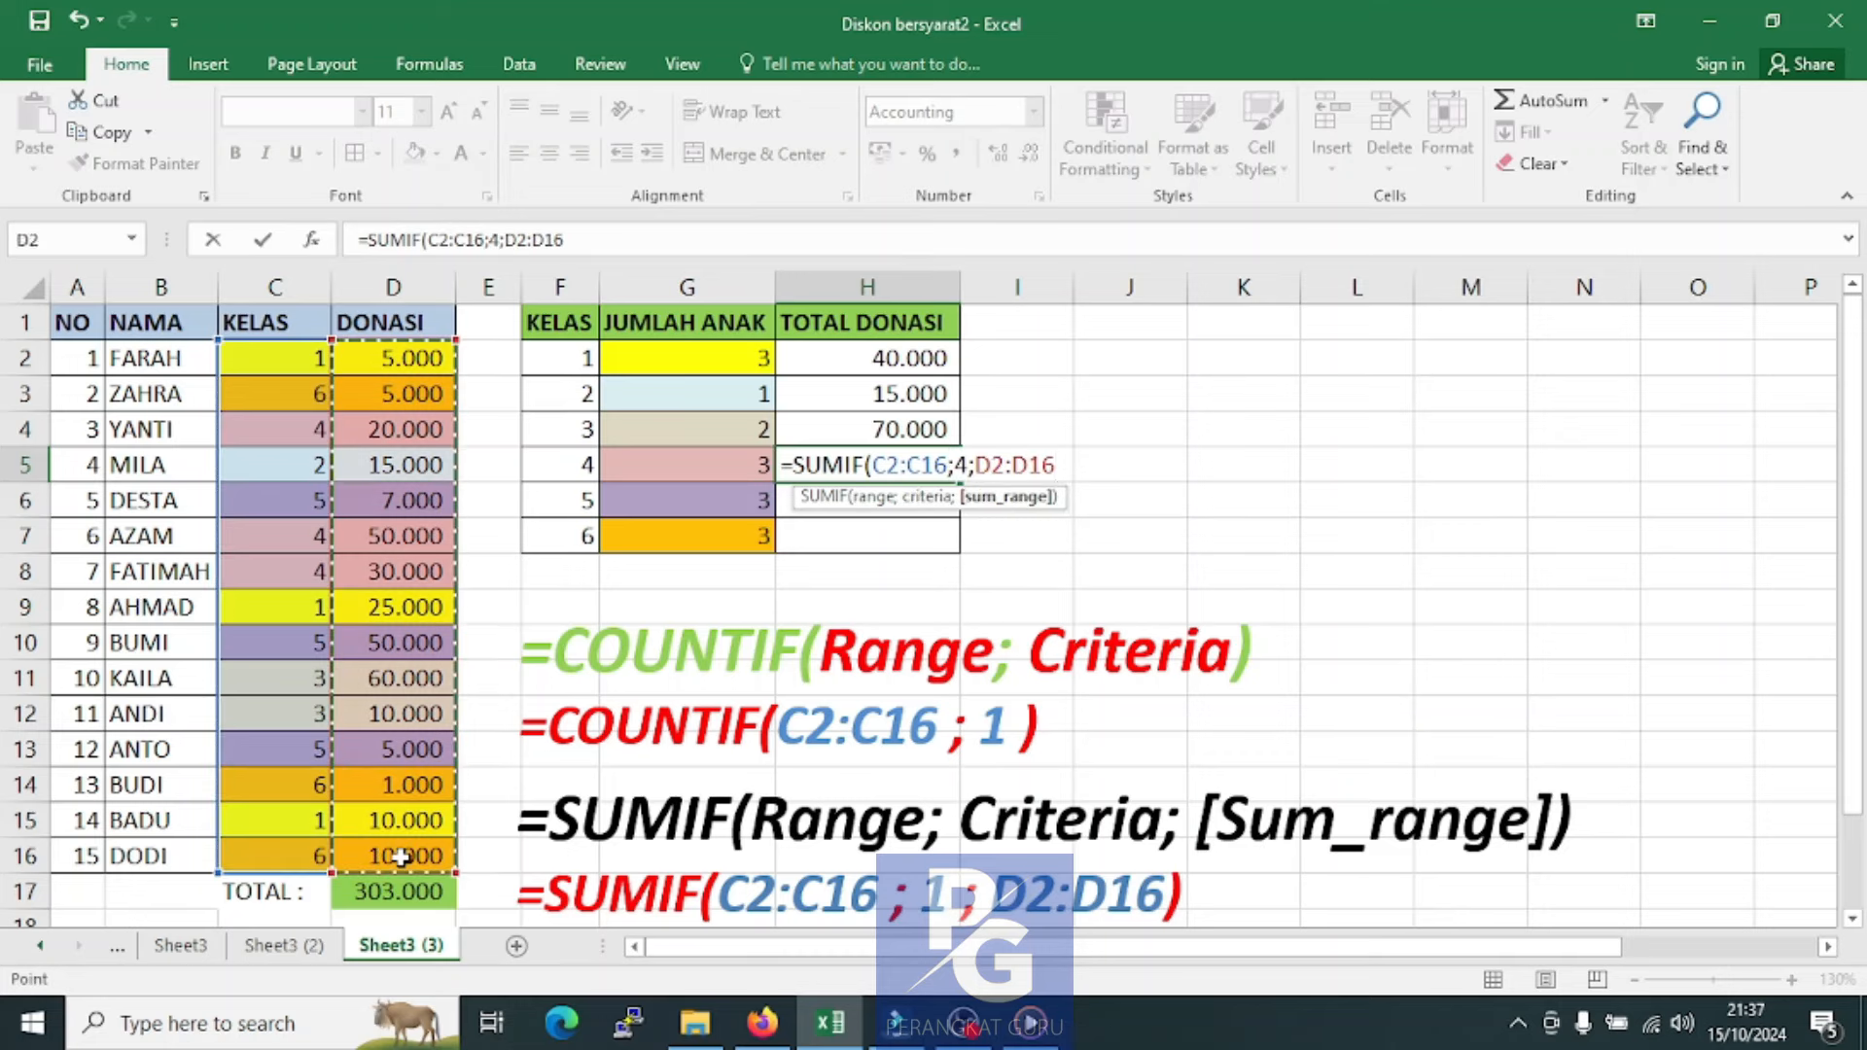
{"action": "key", "text": "Return"}
Total the class 5 donations in H6 with the formula =SUMIF(C2:C16;5;D2:D16)
{"action": "type", "text": "=SUMIF("}
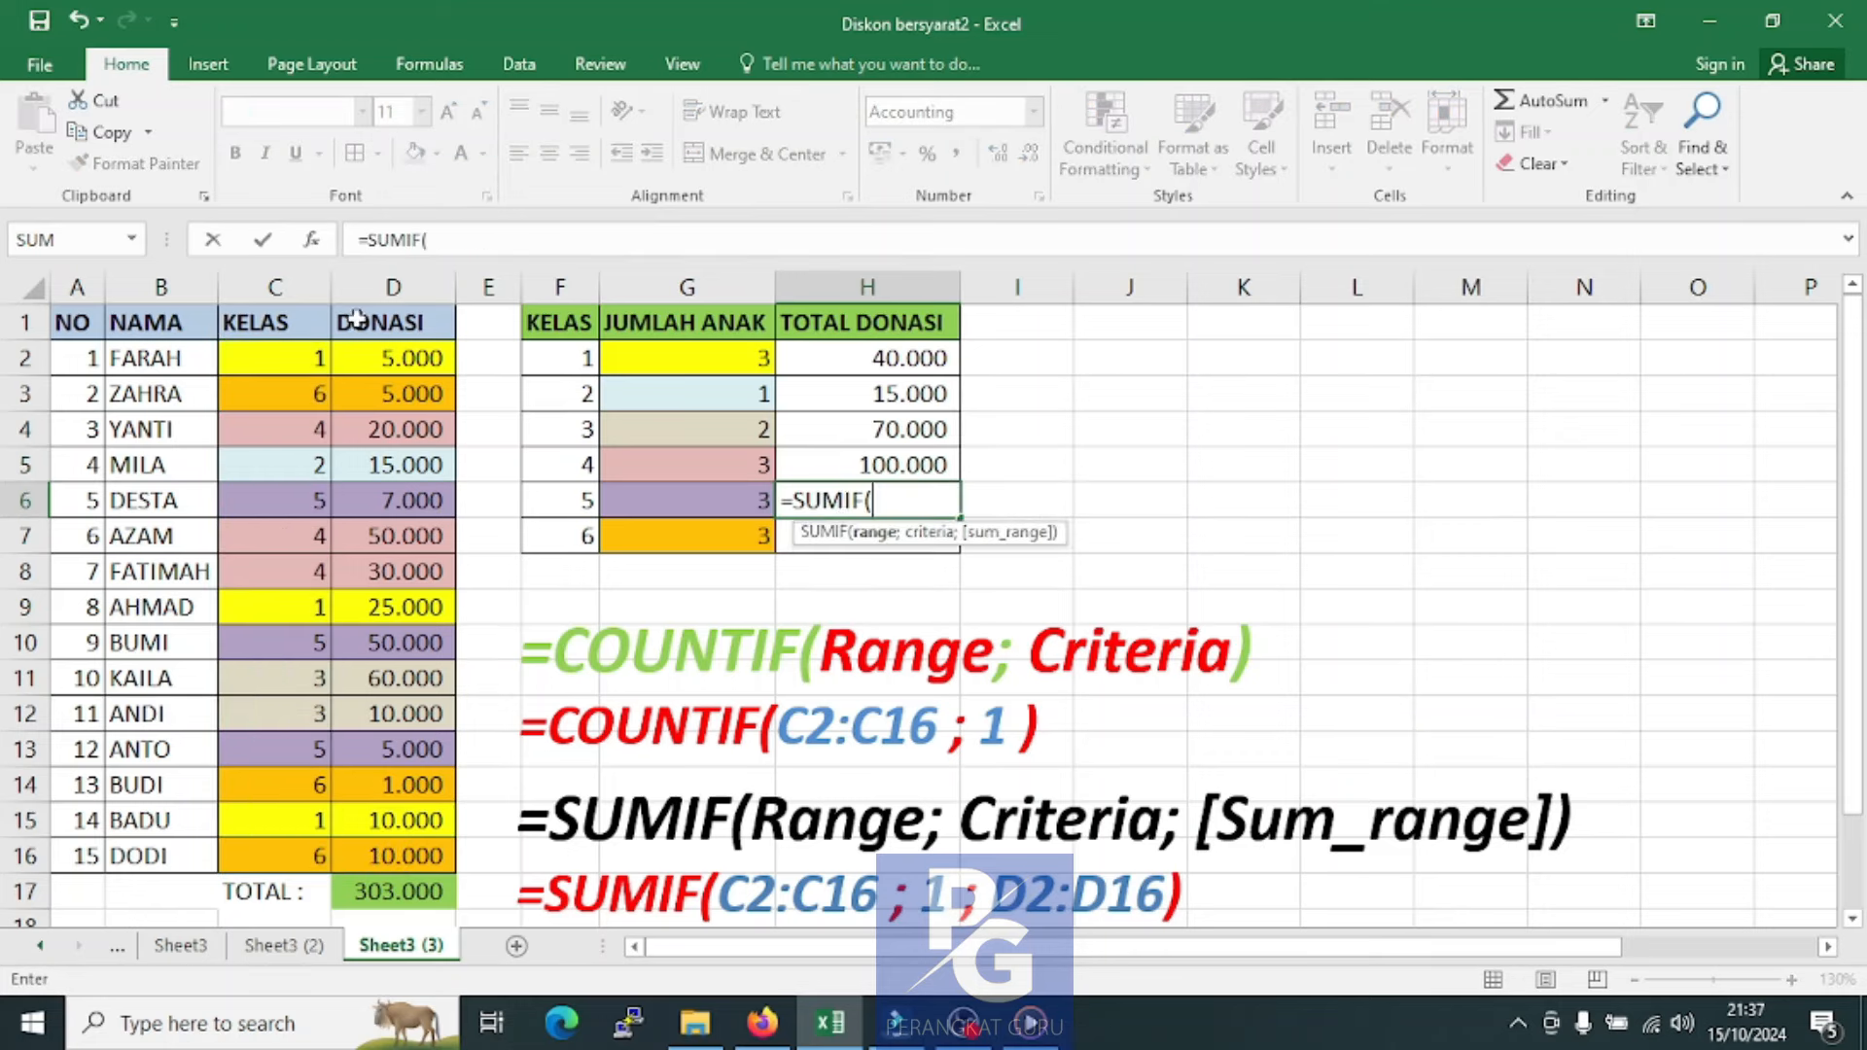
{"action": "left_click_drag", "start_coordinate": [274, 358], "coordinate": [282, 855]}
{"action": "type", "text": ";5;"}
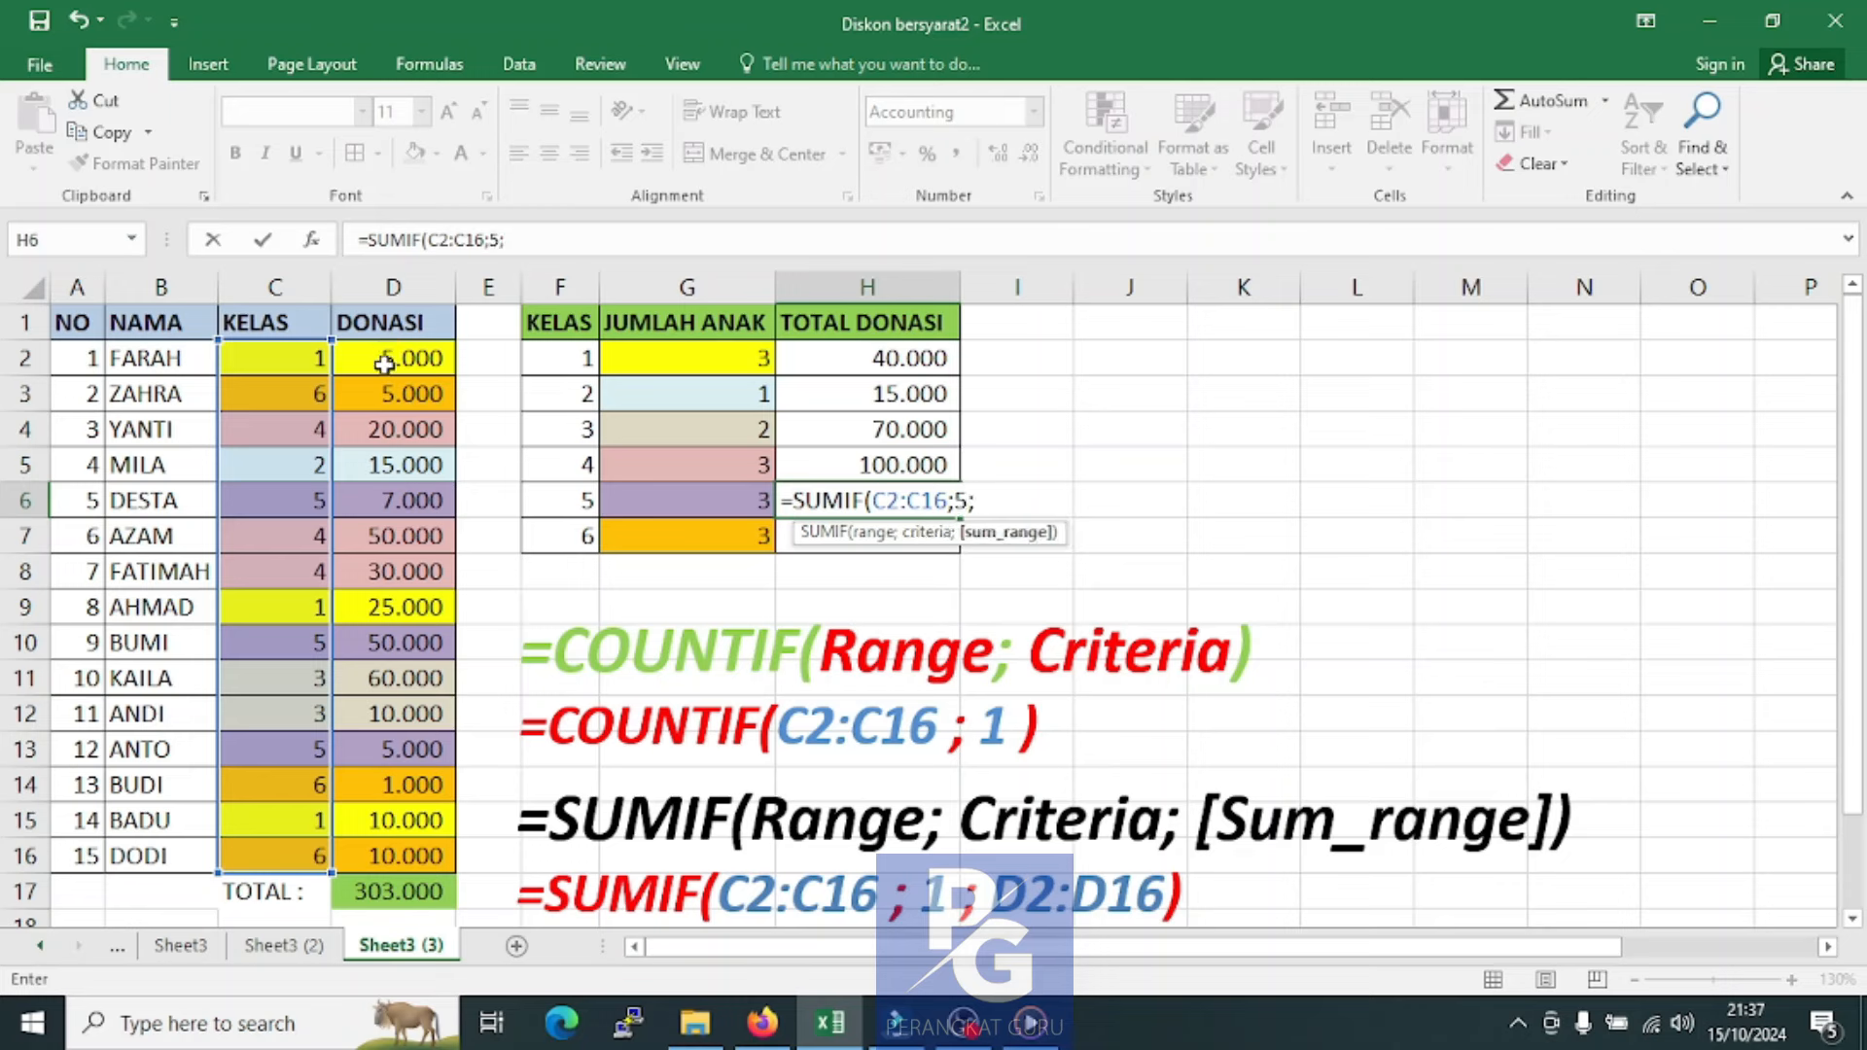
{"action": "left_click_drag", "start_coordinate": [388, 358], "coordinate": [386, 858]}
{"action": "key", "text": "Return"}
Total the class 6 donations in H7 with the formula =SUMIF(C2:C16;6;D2:D16)
{"action": "type", "text": "=SUMIF("}
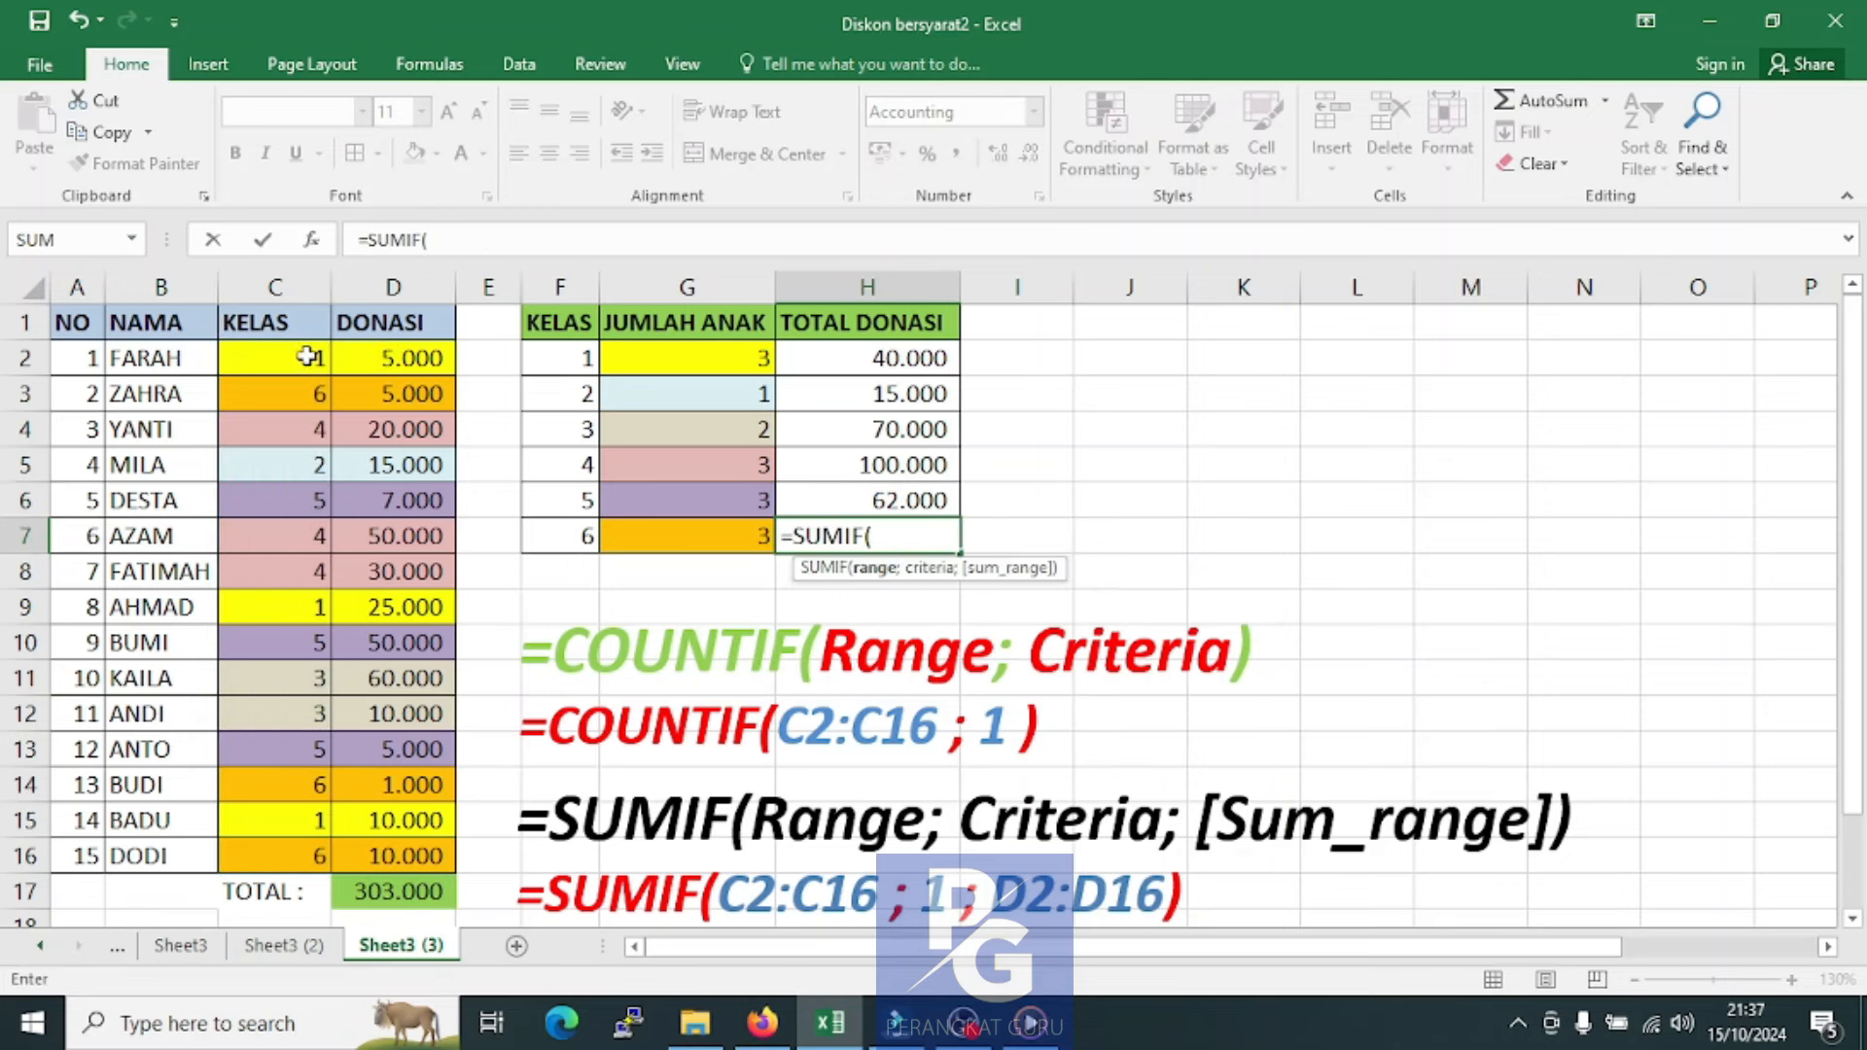
{"action": "left_click_drag", "start_coordinate": [306, 358], "coordinate": [282, 856]}
{"action": "type", "text": ","}
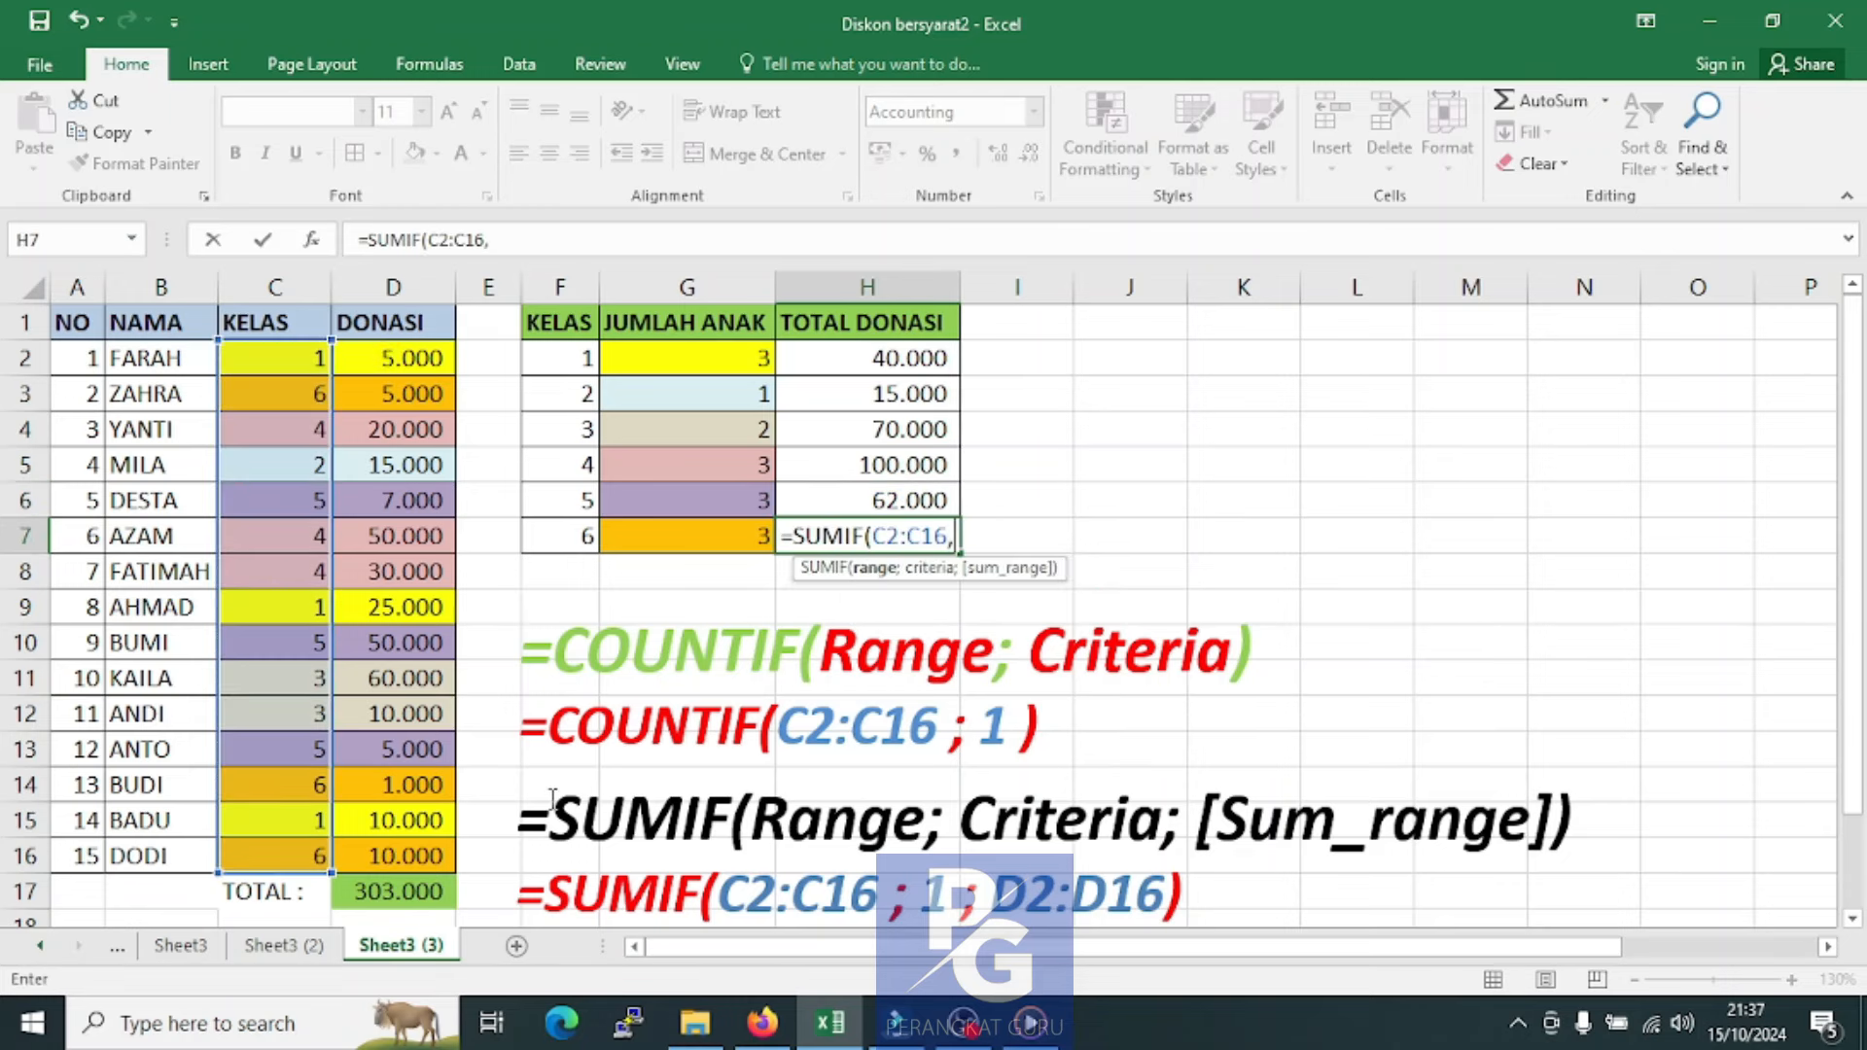
{"action": "type", "text": "6"}
{"action": "key", "text": "BackSpace"}
{"action": "key", "text": "BackSpace"}
{"action": "type", "text": ";6;"}
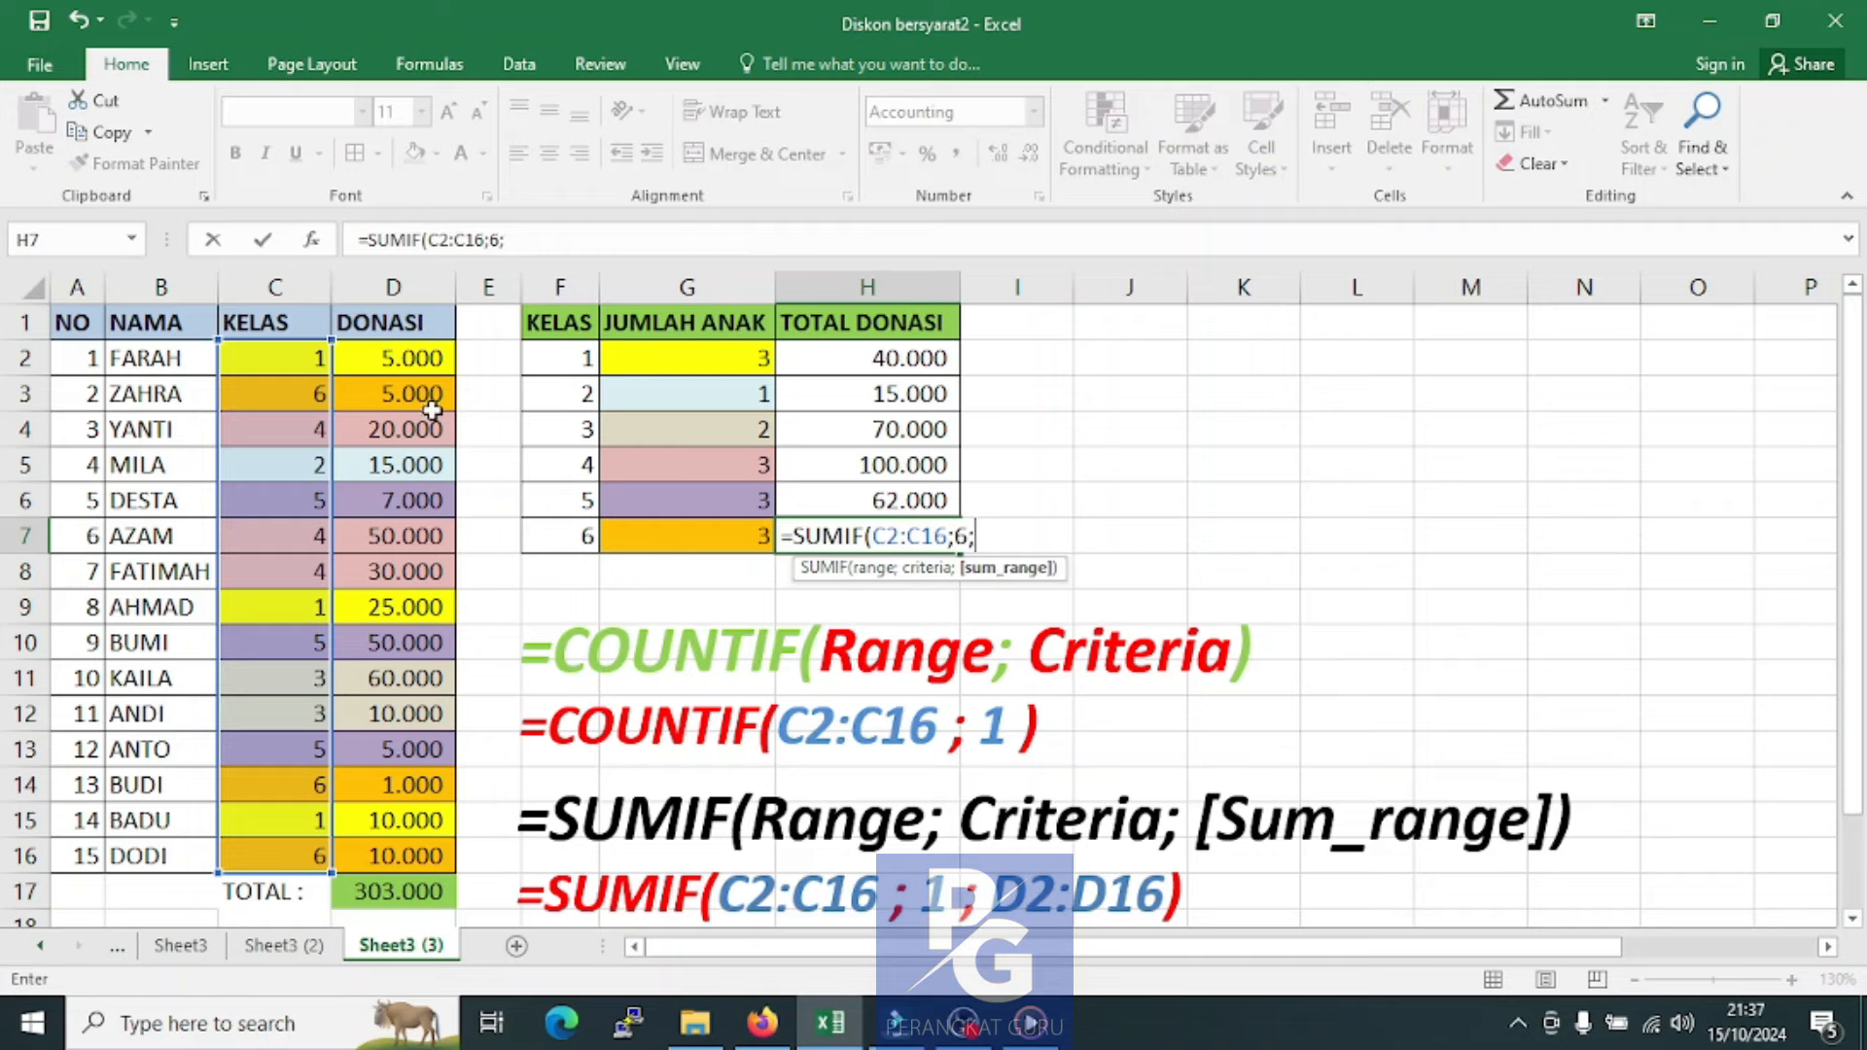
{"action": "left_click_drag", "start_coordinate": [413, 360], "coordinate": [406, 854]}
{"action": "key", "text": "Return"}
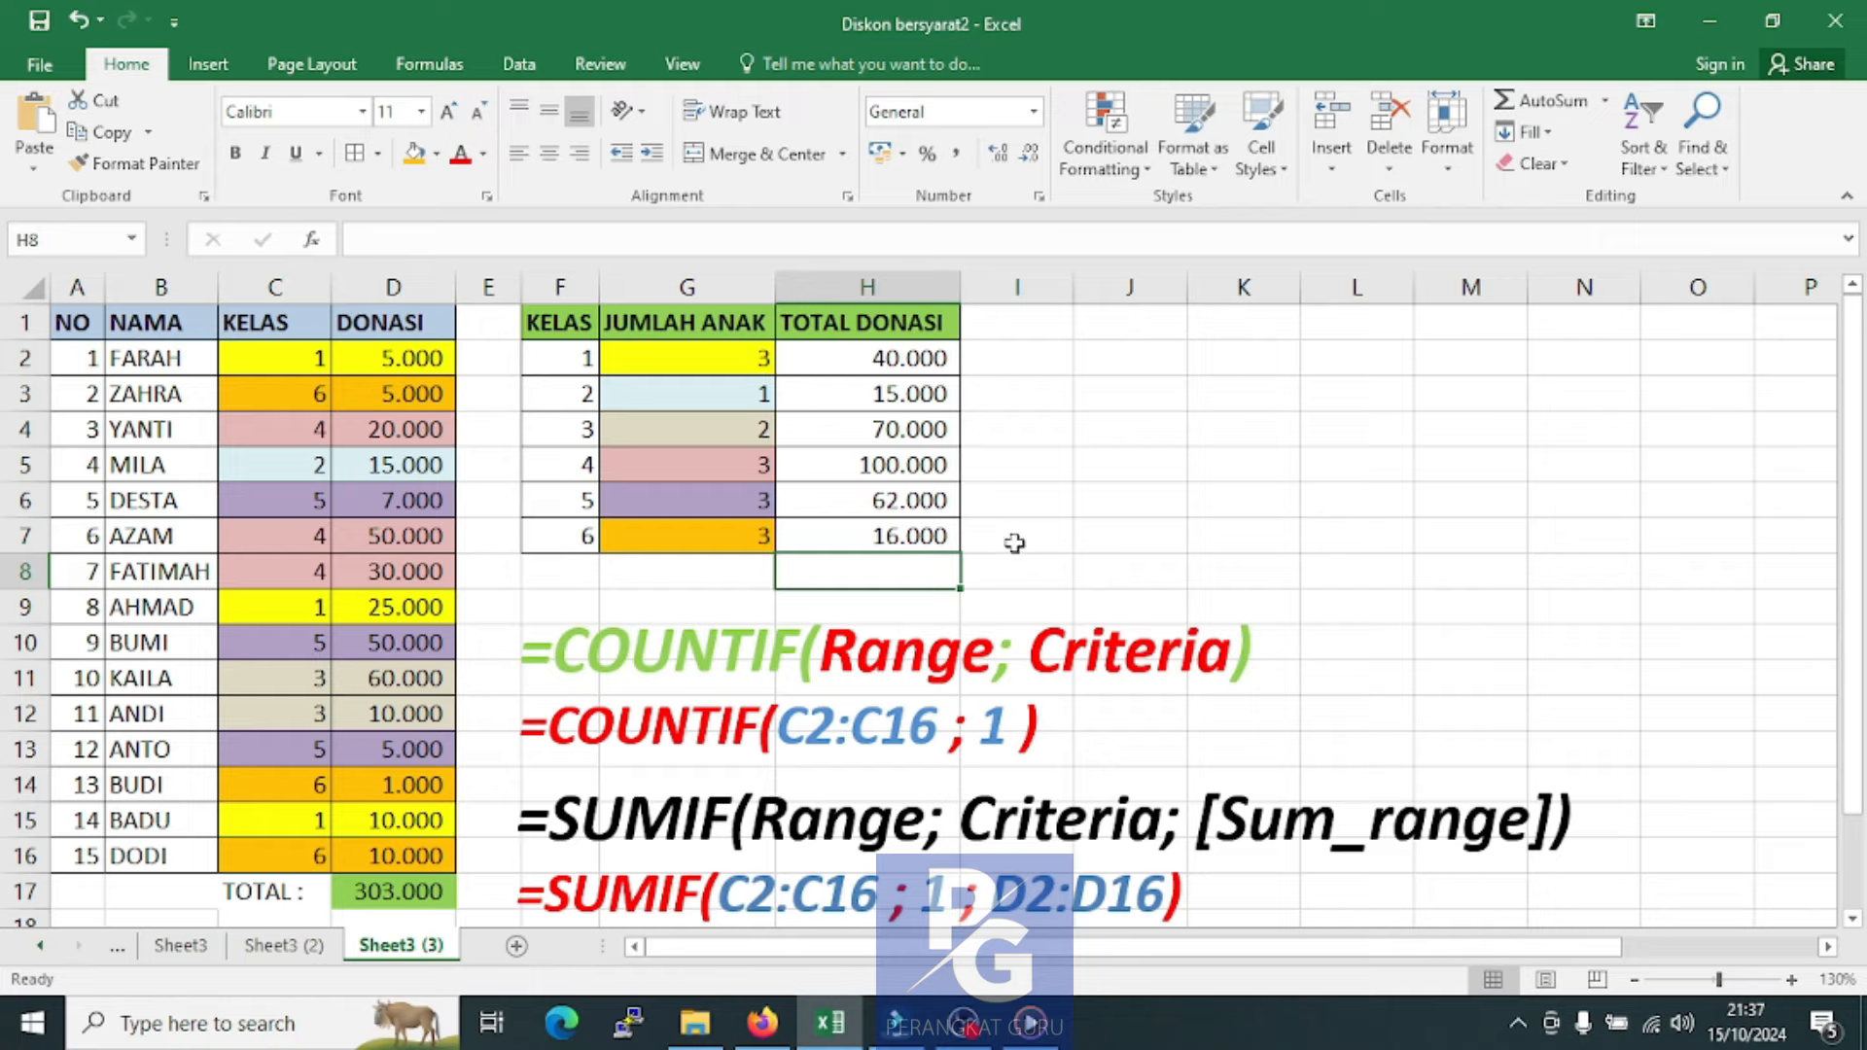
Review the class donation totals in column H and the individual donations in D2:D16
{"action": "left_click", "coordinate": [914, 541]}
{"action": "left_click", "coordinate": [911, 479]}
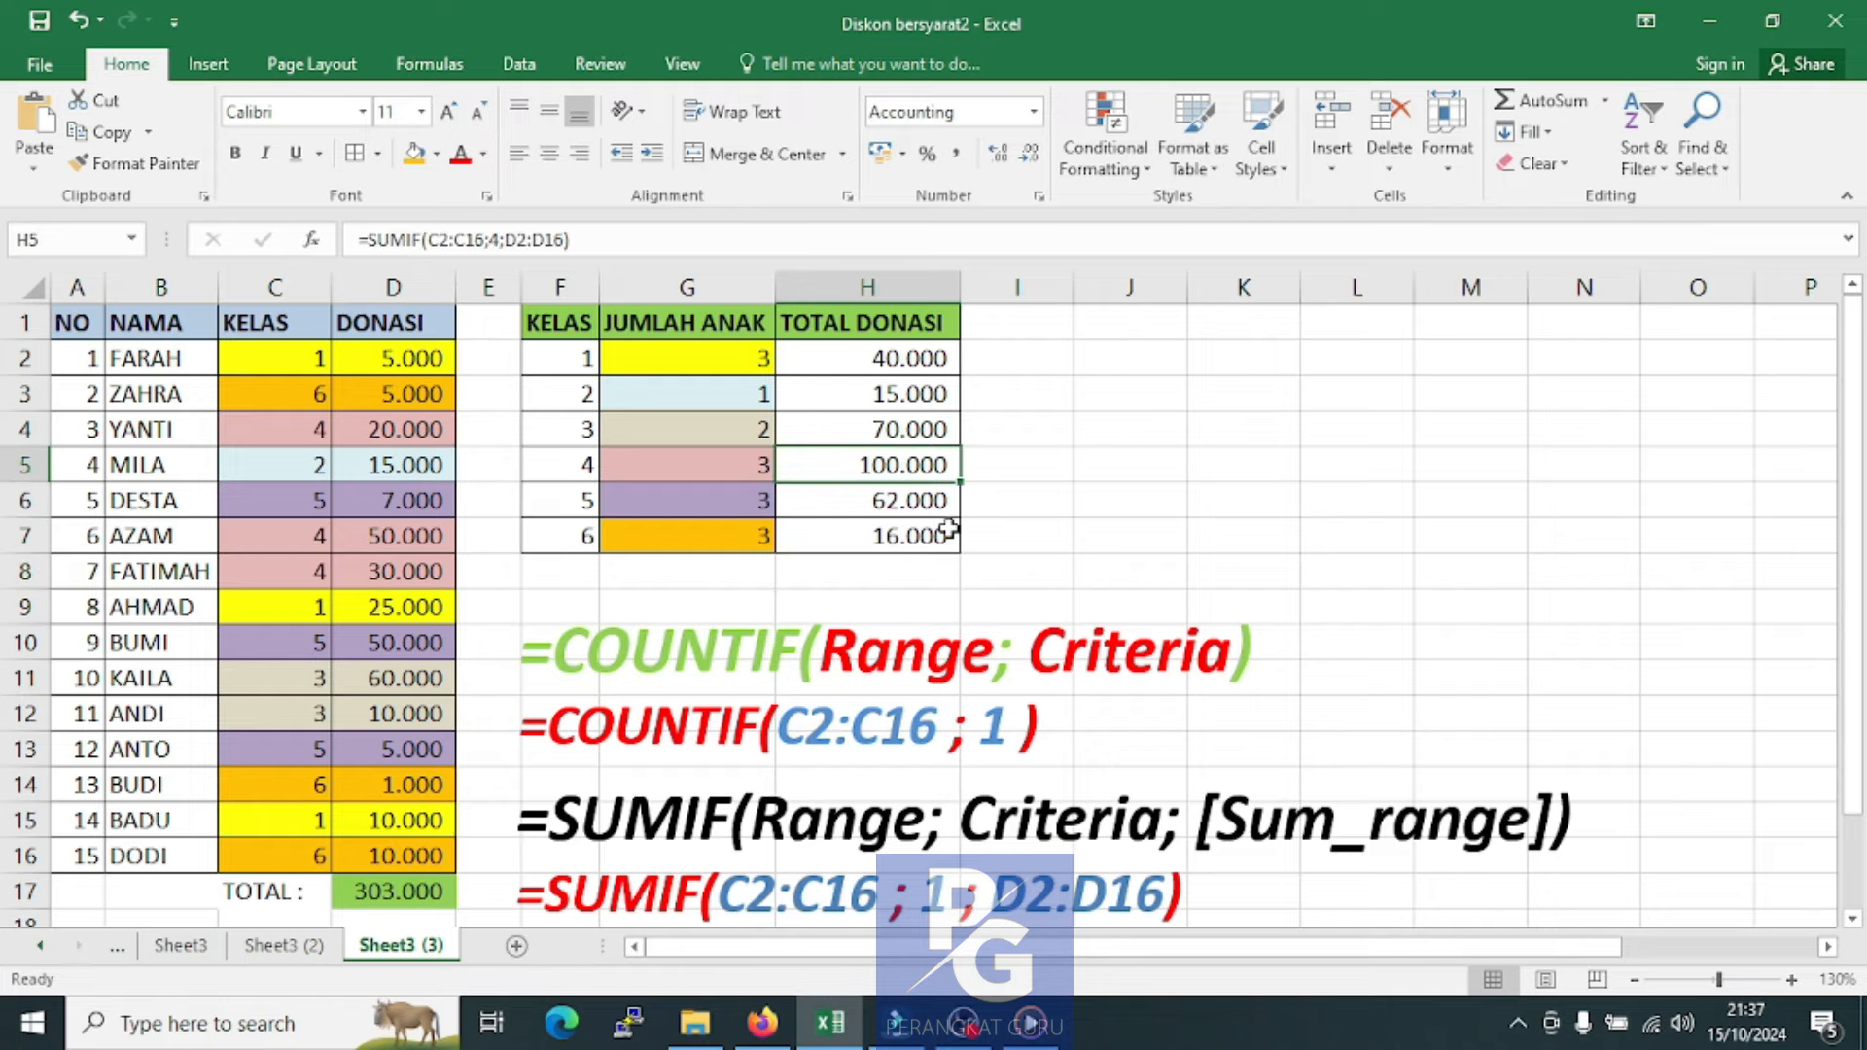
{"action": "scroll", "coordinate": [1021, 530], "scroll_direction": "down", "scroll_amount": 1}
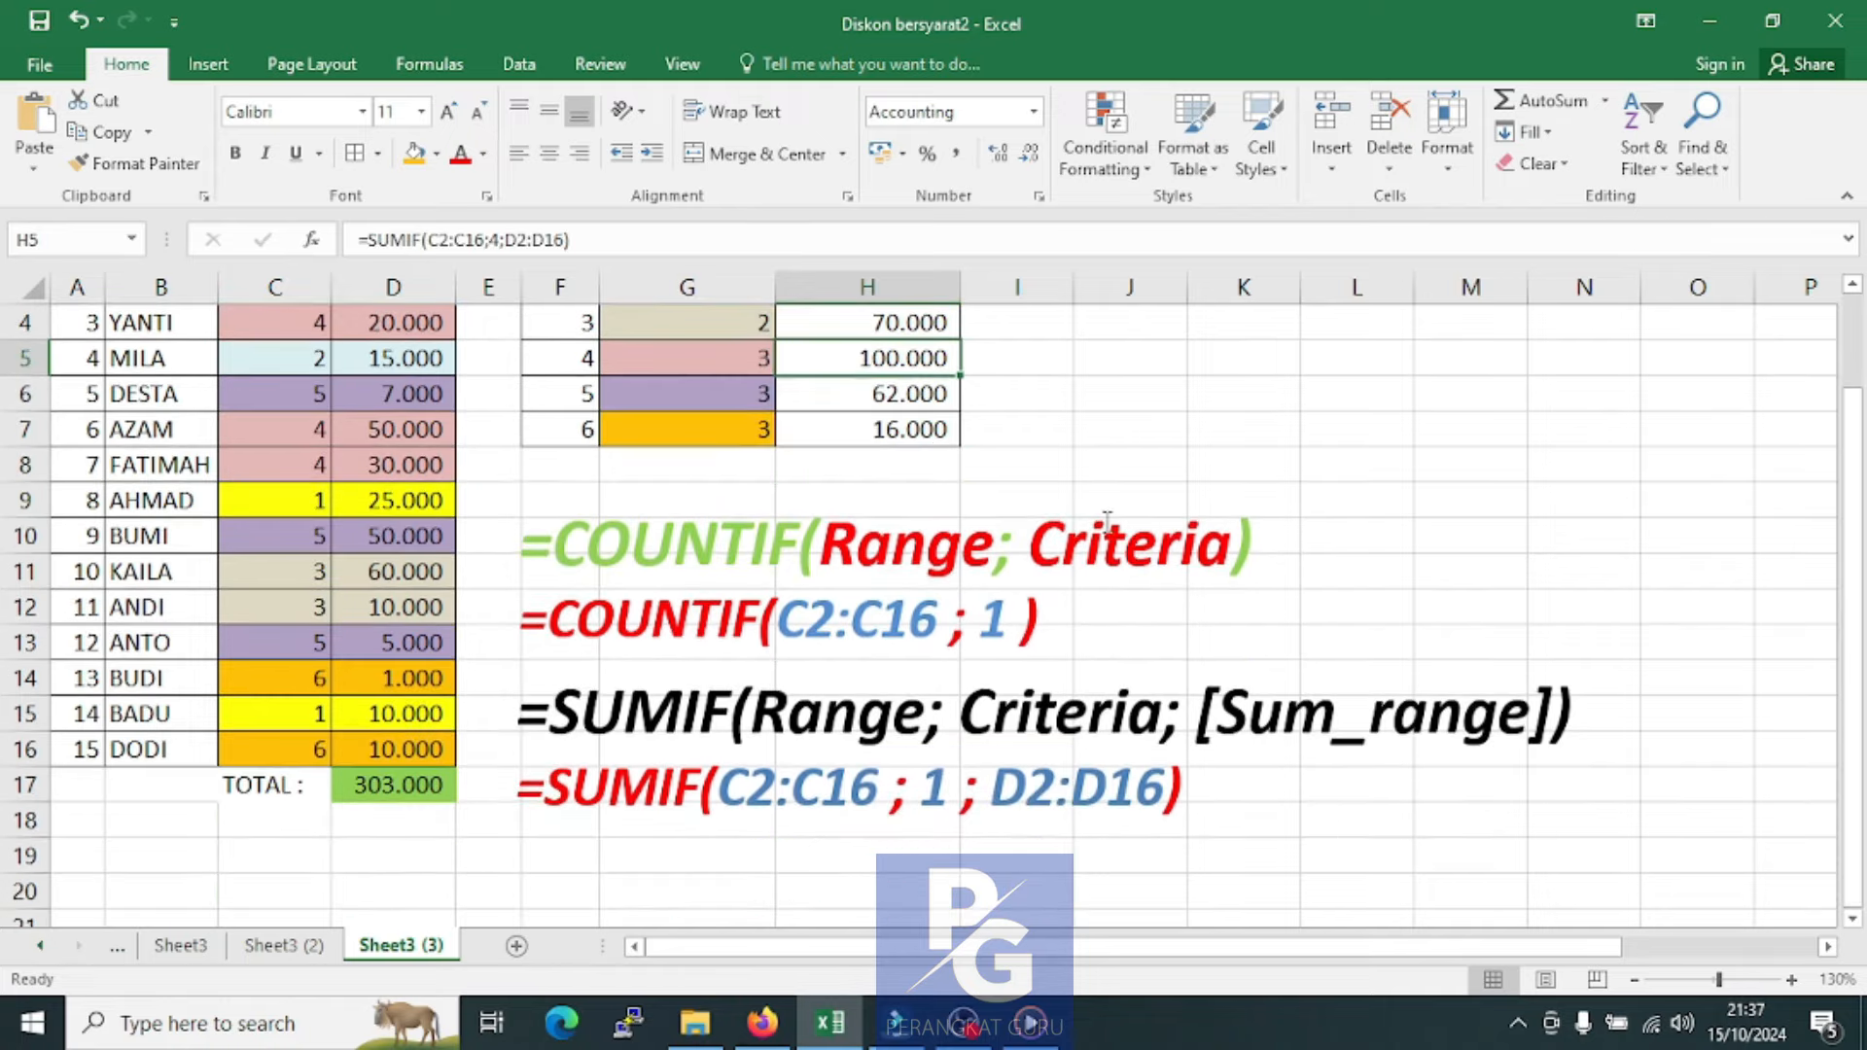
{"action": "scroll", "coordinate": [1167, 525], "scroll_direction": "up", "scroll_amount": 1}
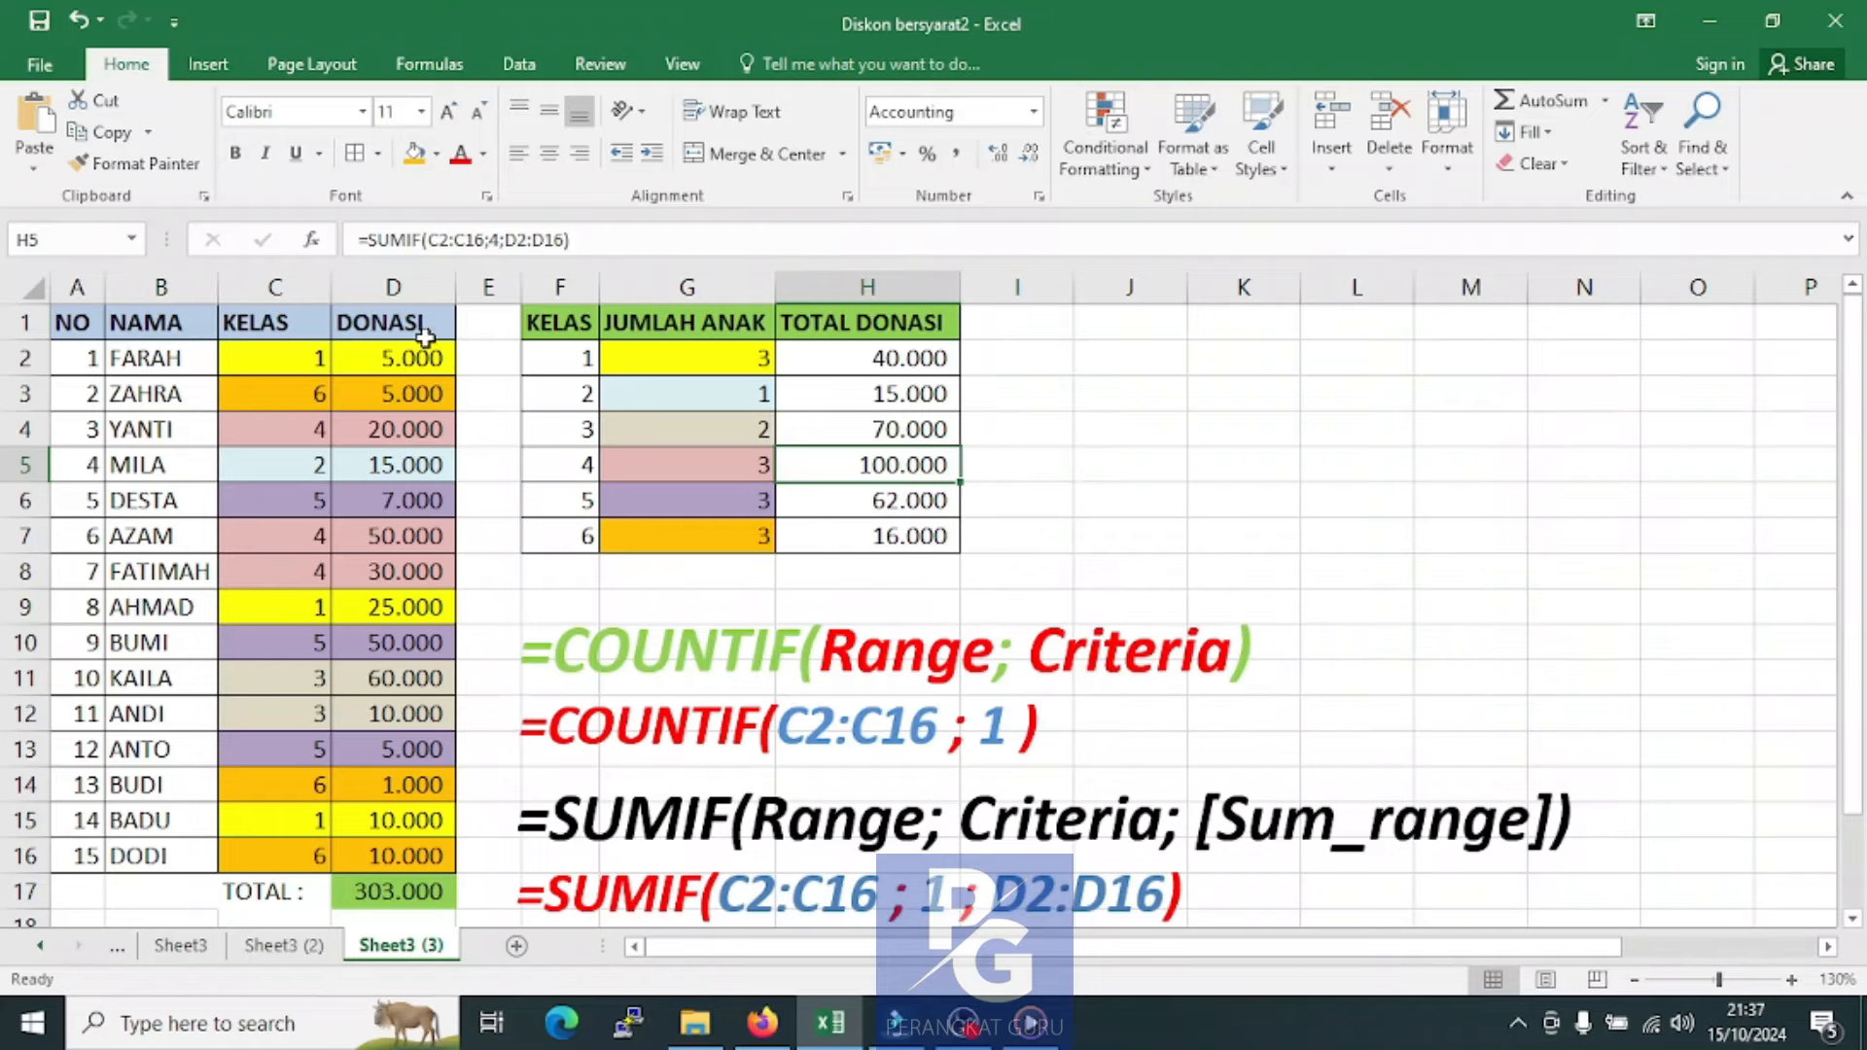
{"action": "left_click_drag", "start_coordinate": [389, 362], "coordinate": [389, 856]}
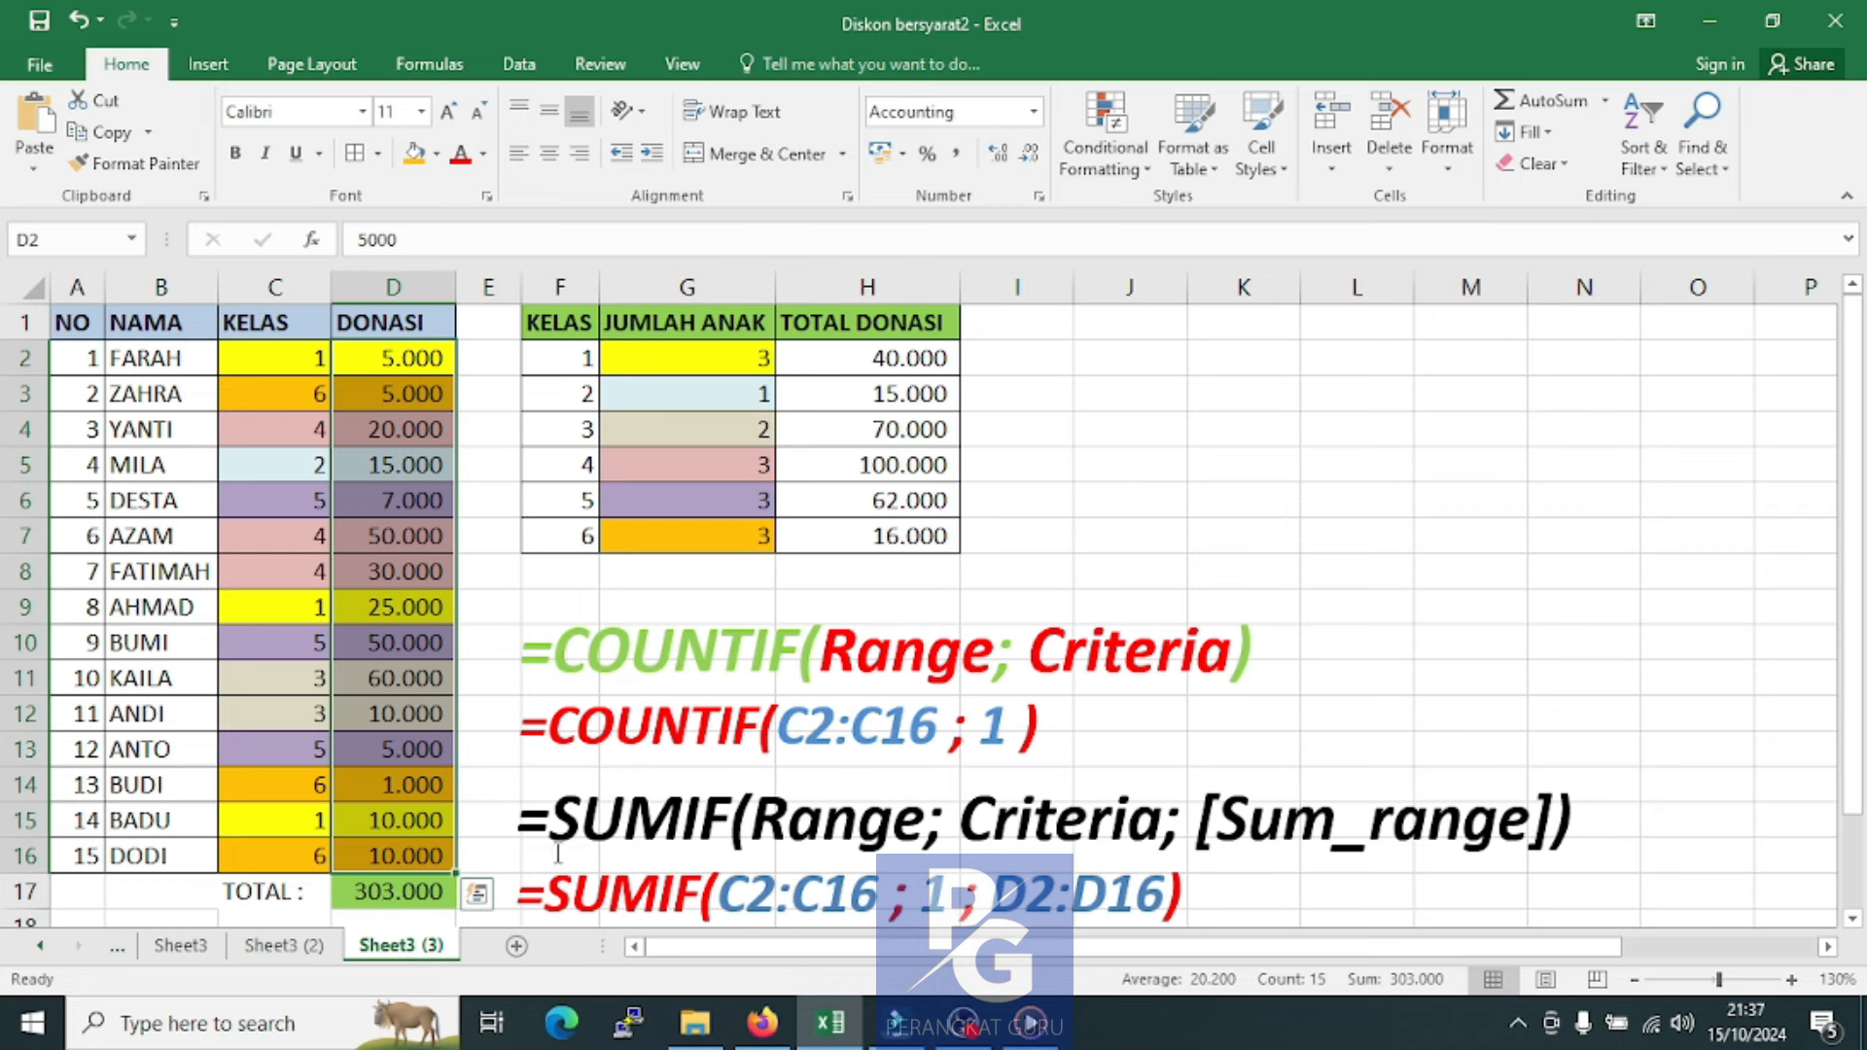
{"action": "left_click", "coordinate": [881, 574]}
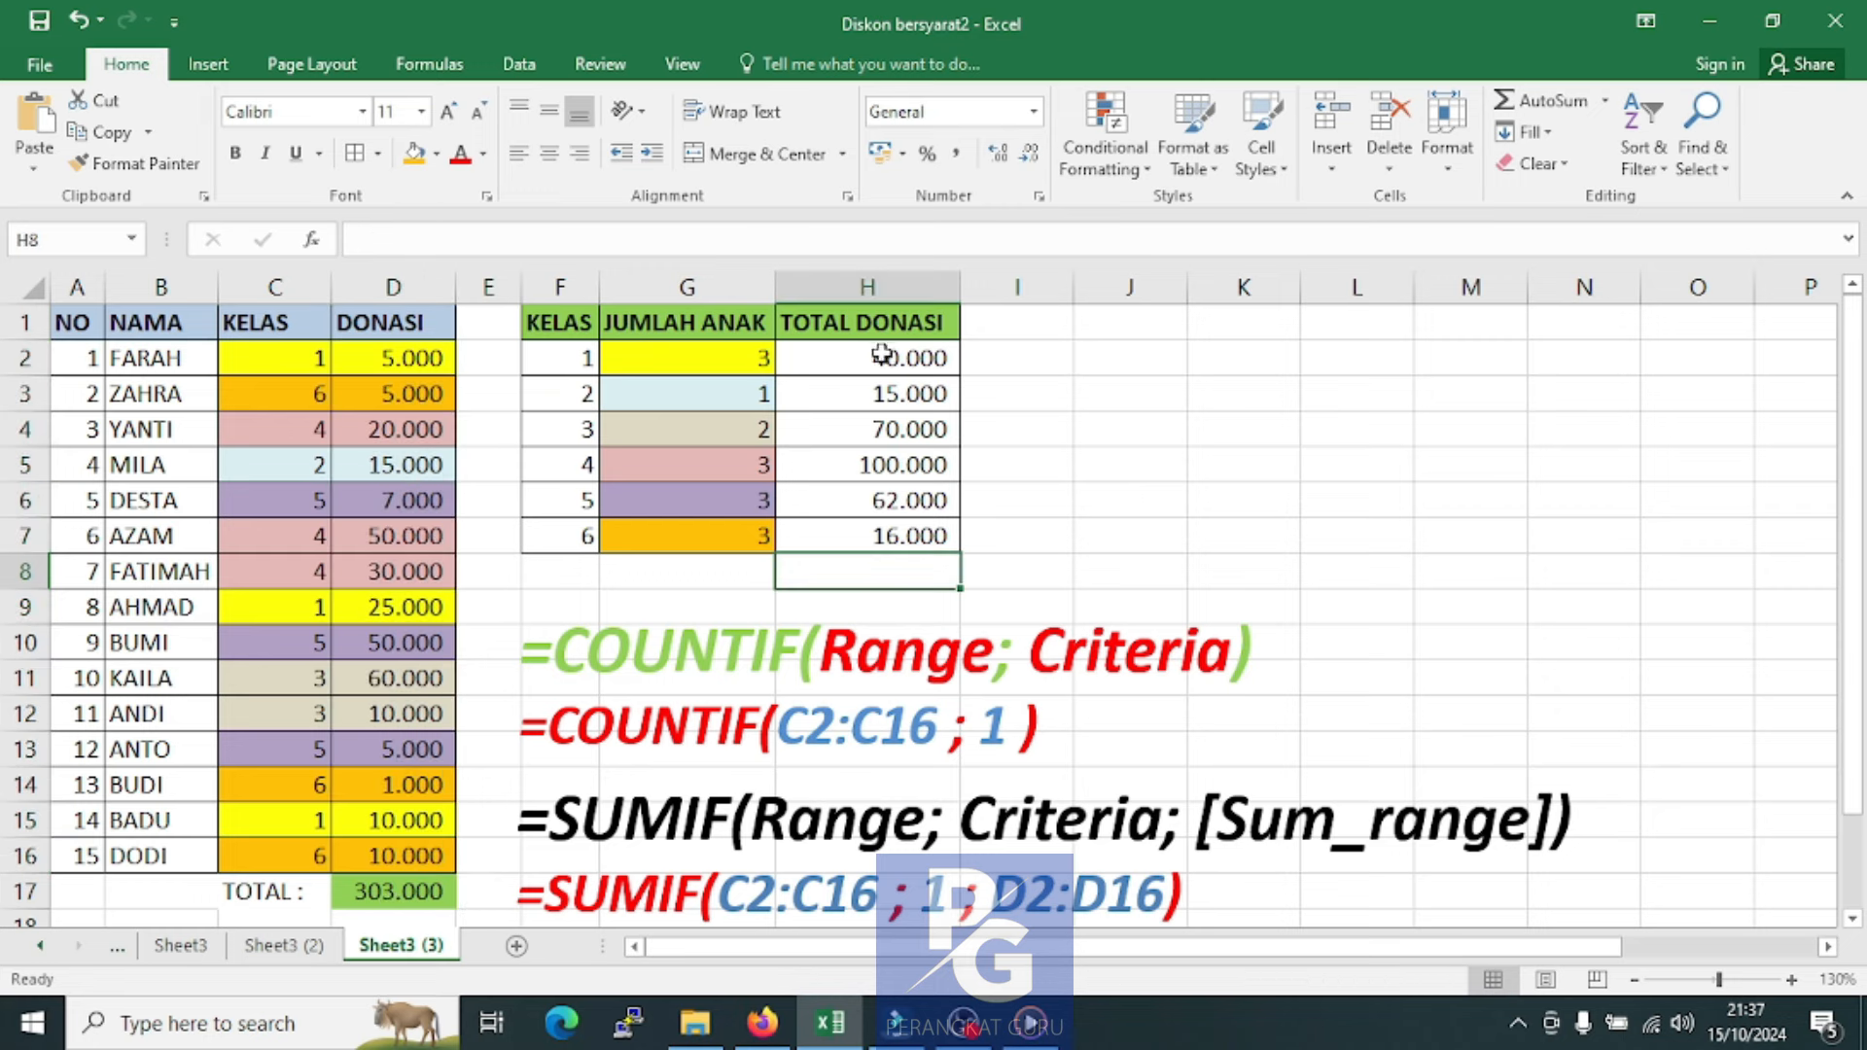
{"action": "left_click", "coordinate": [1136, 575]}
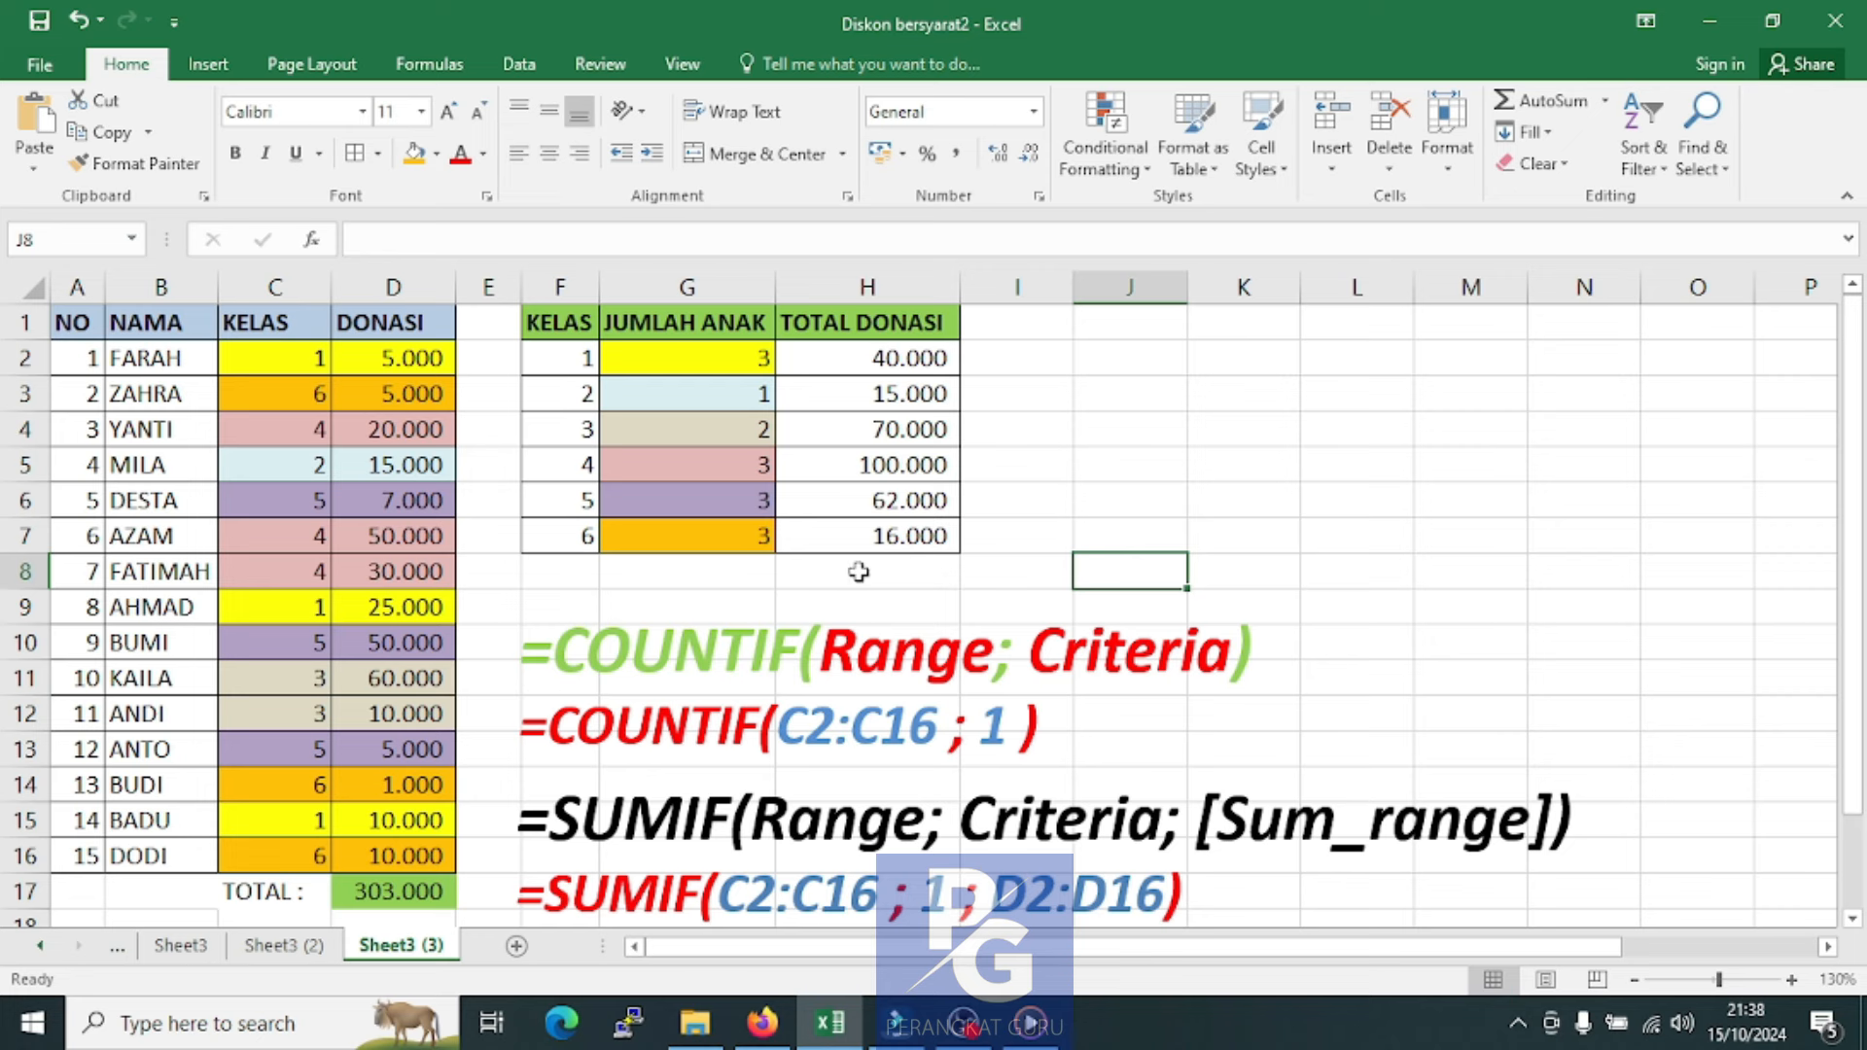
Sum the class totals H2:H7 in H8 with AutoSum and fill the cell green
{"action": "left_click", "coordinate": [857, 572]}
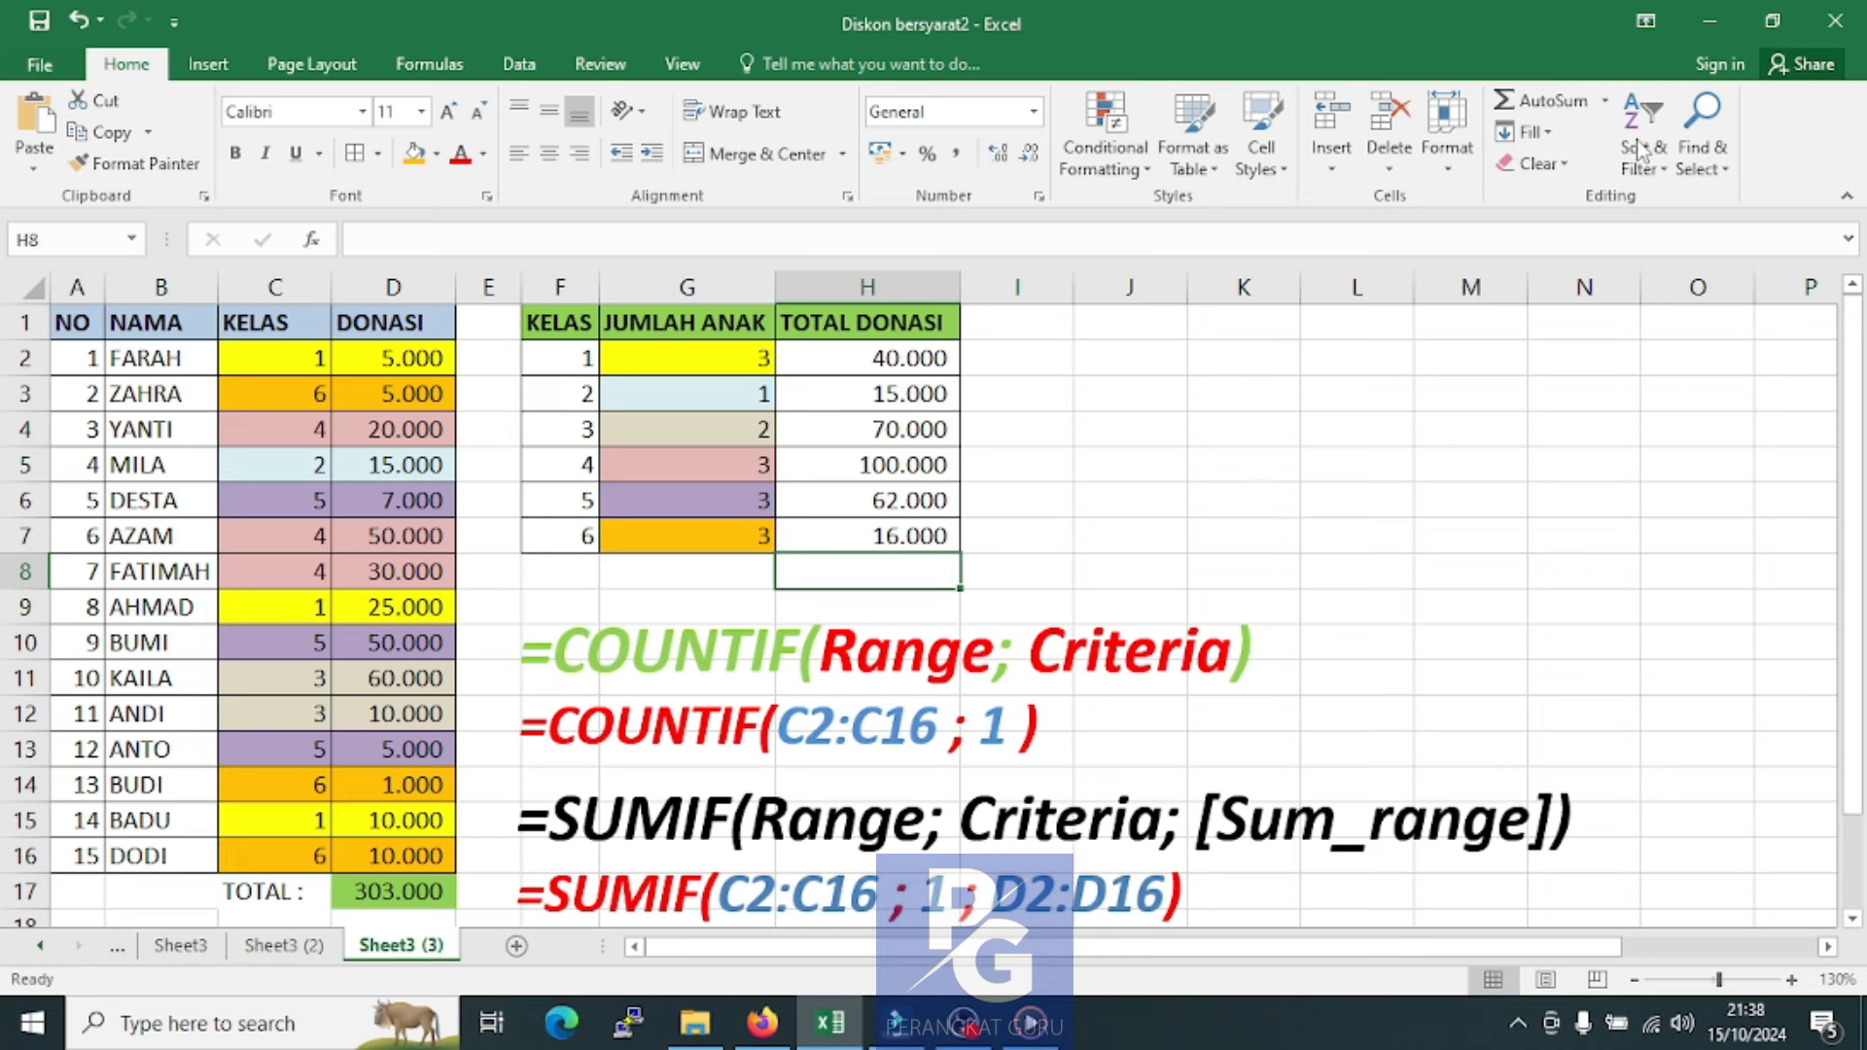
{"action": "left_click", "coordinate": [1549, 103]}
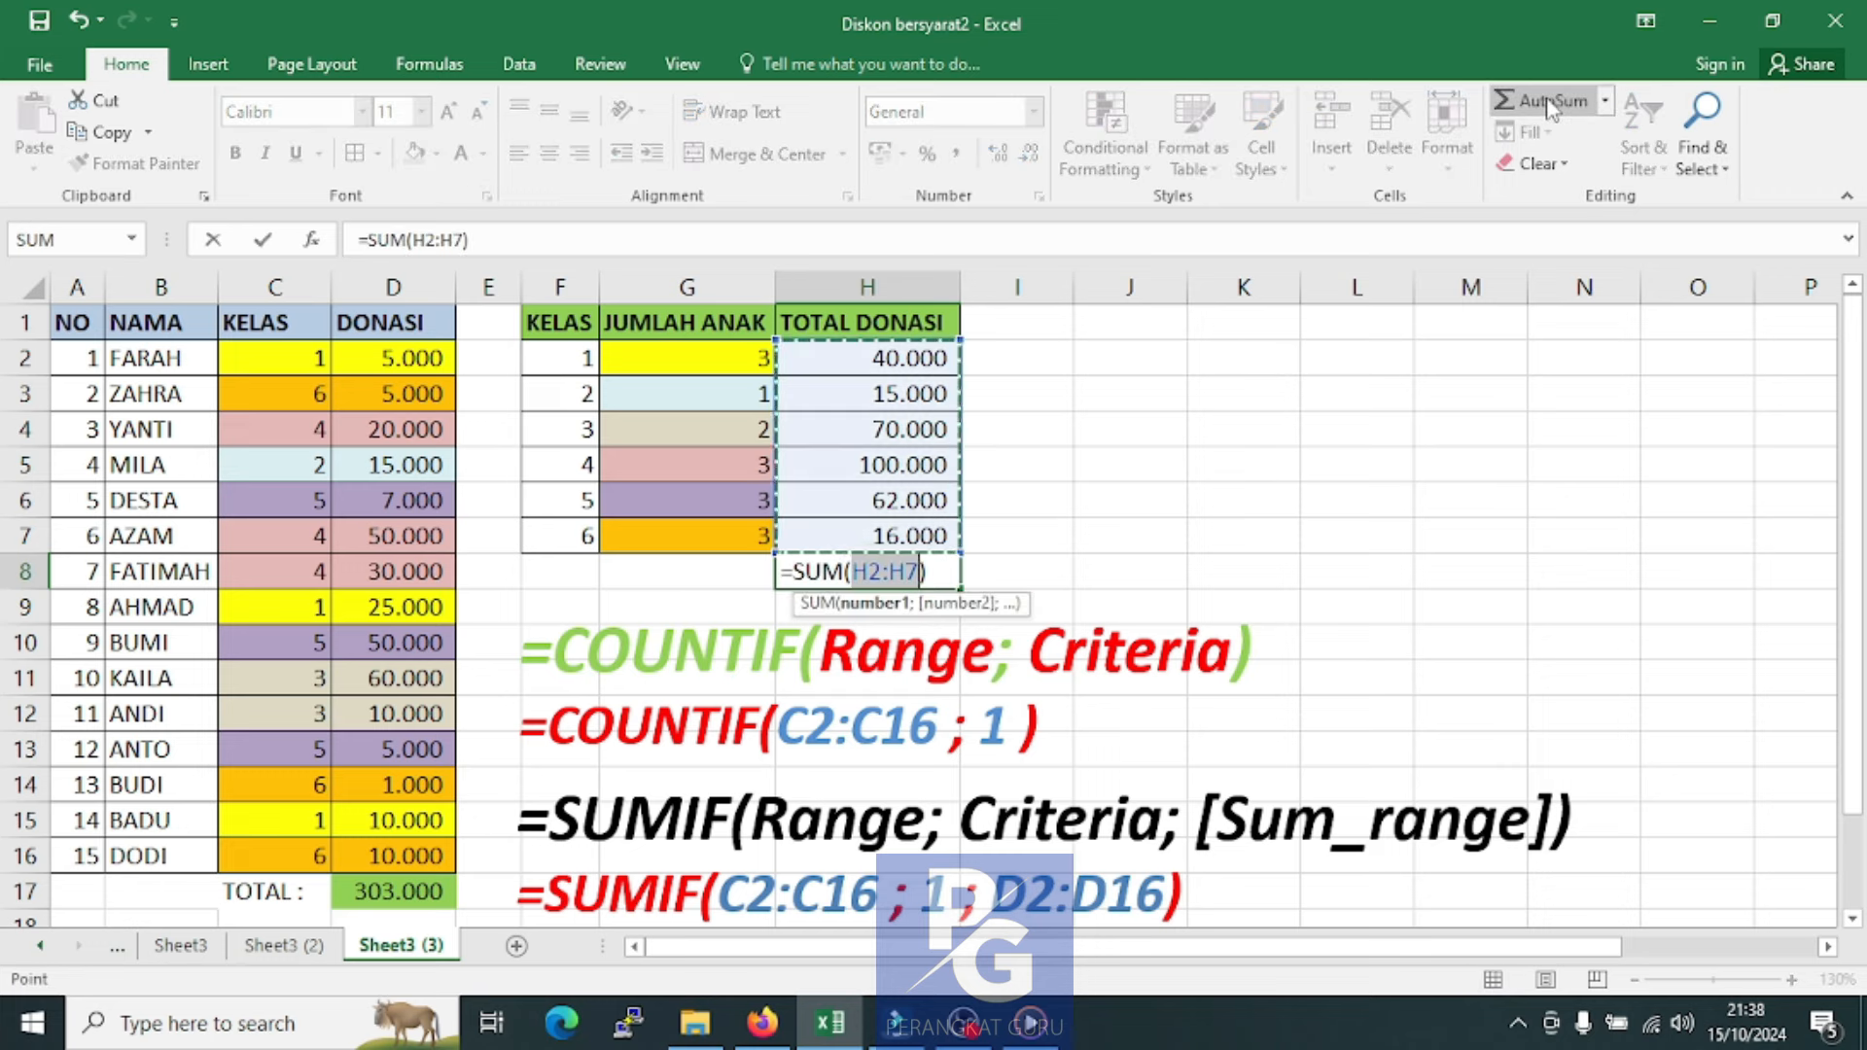
{"action": "key", "text": "Return"}
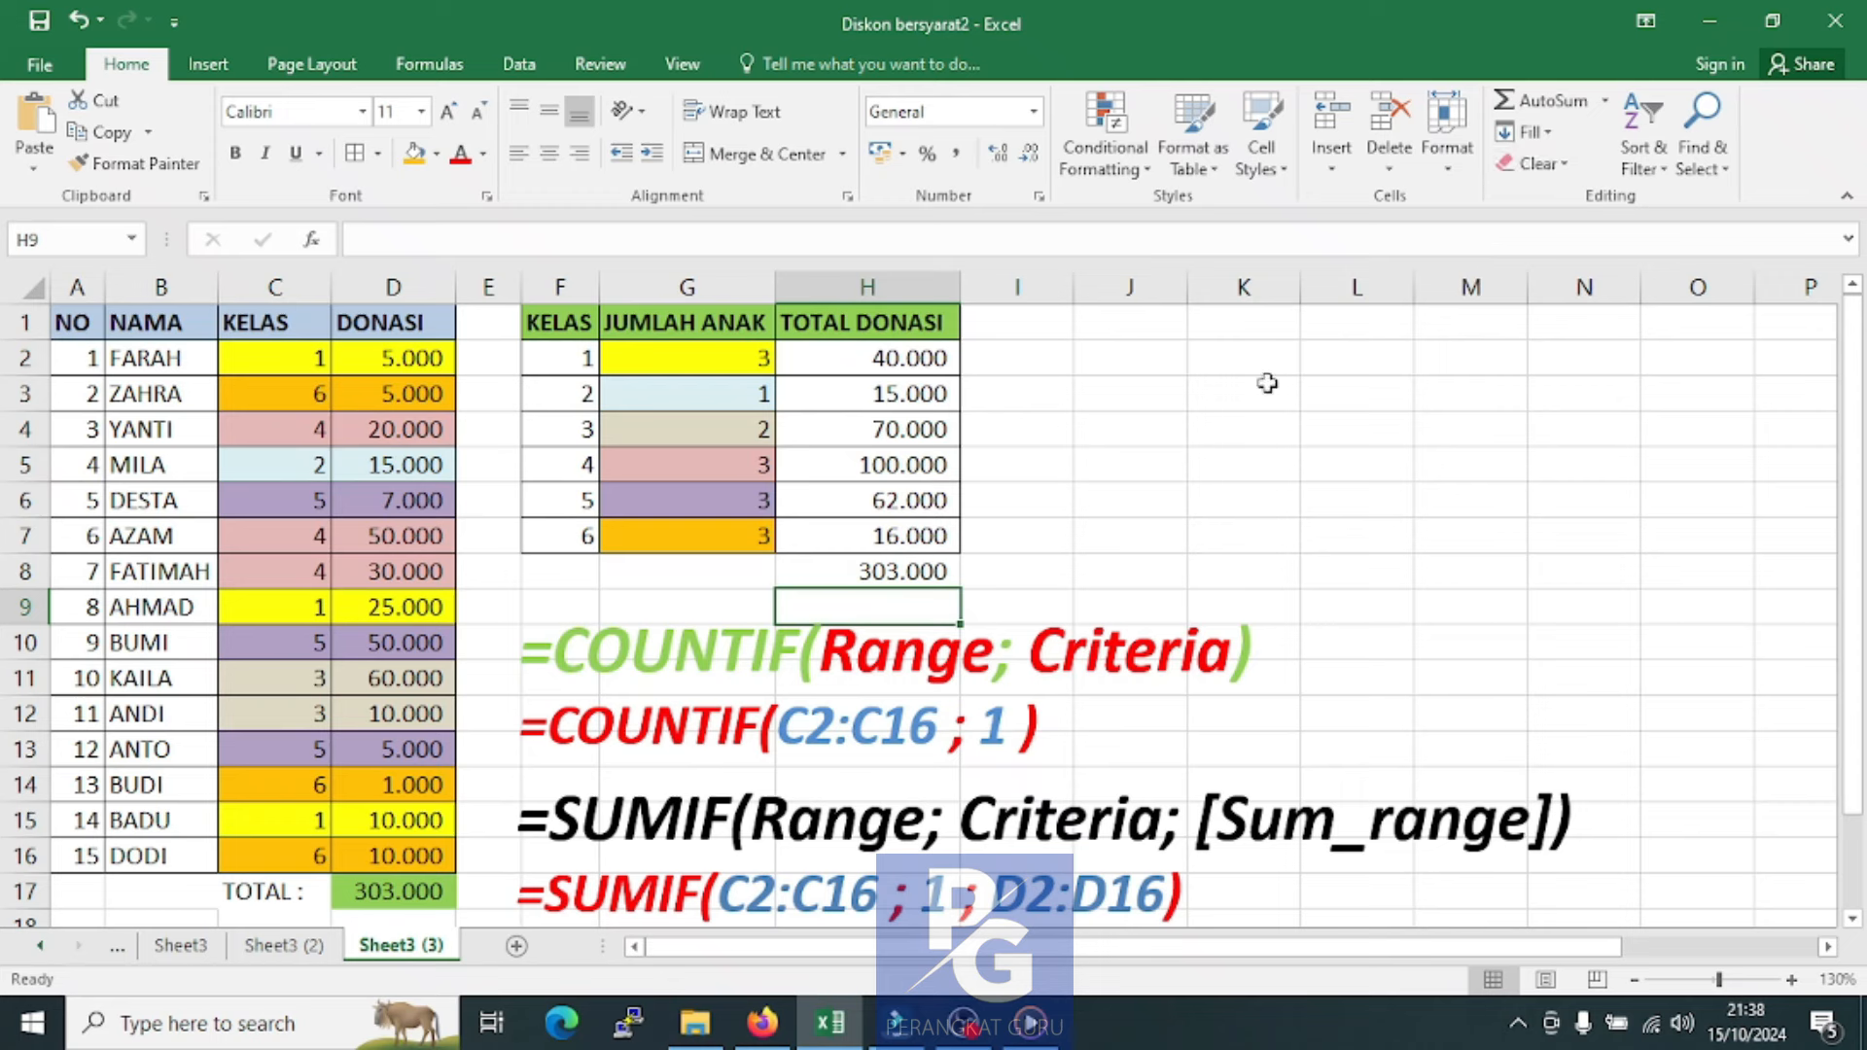
{"action": "left_click", "coordinate": [890, 574]}
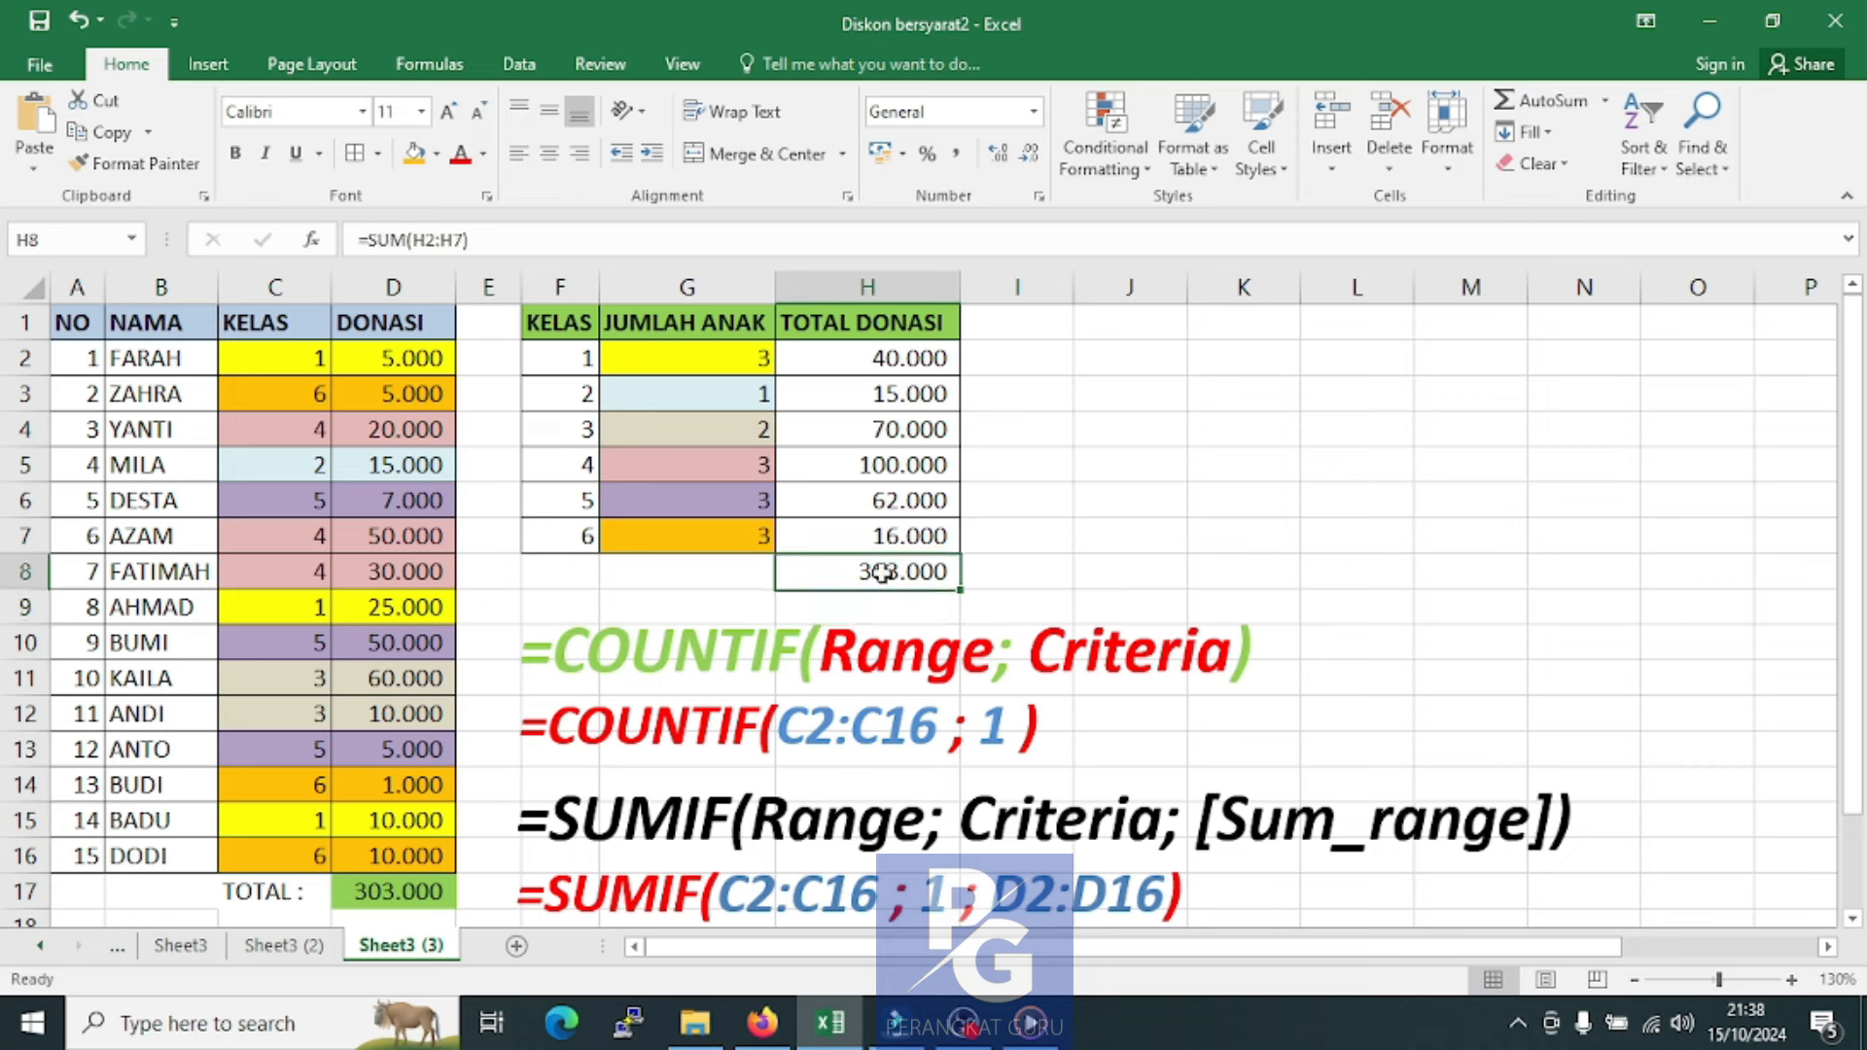
{"action": "left_click", "coordinate": [436, 153]}
{"action": "left_click", "coordinate": [505, 370]}
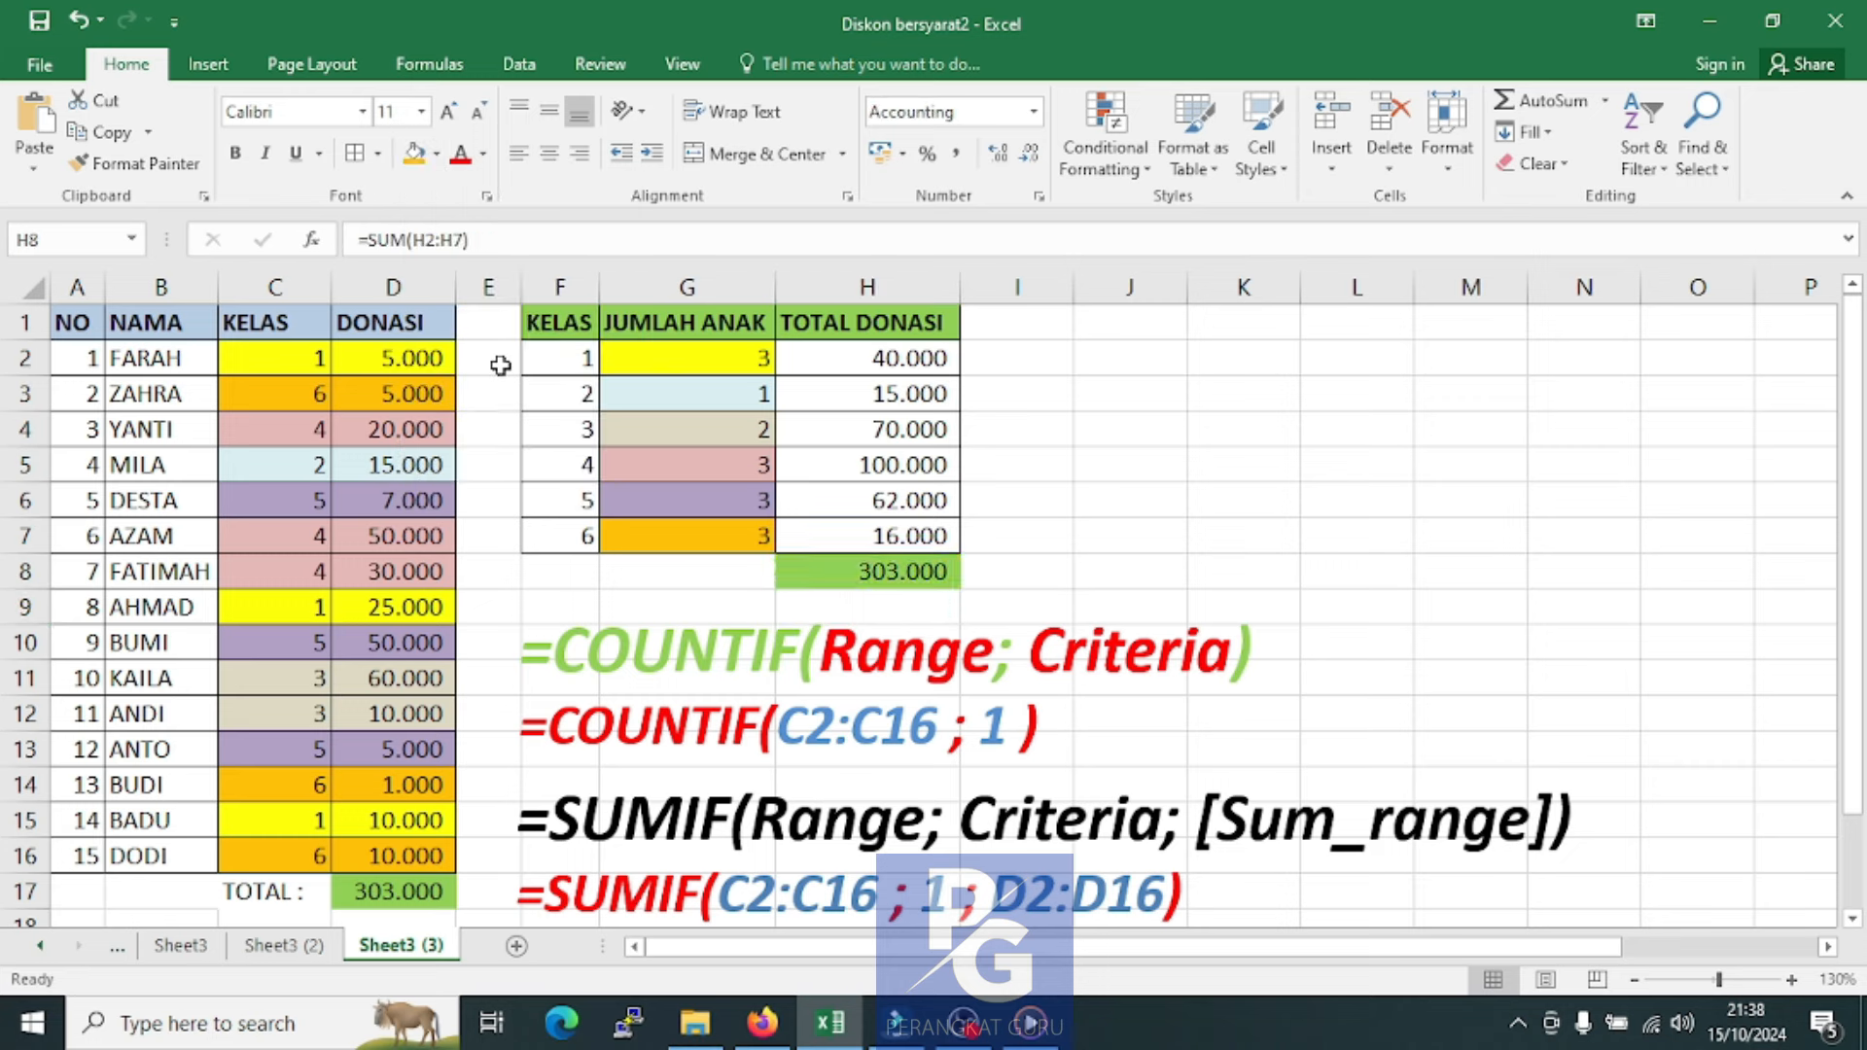
Delete the COUNTIF and SUMIF example text boxes below the summary table
{"action": "left_click", "coordinate": [730, 605]}
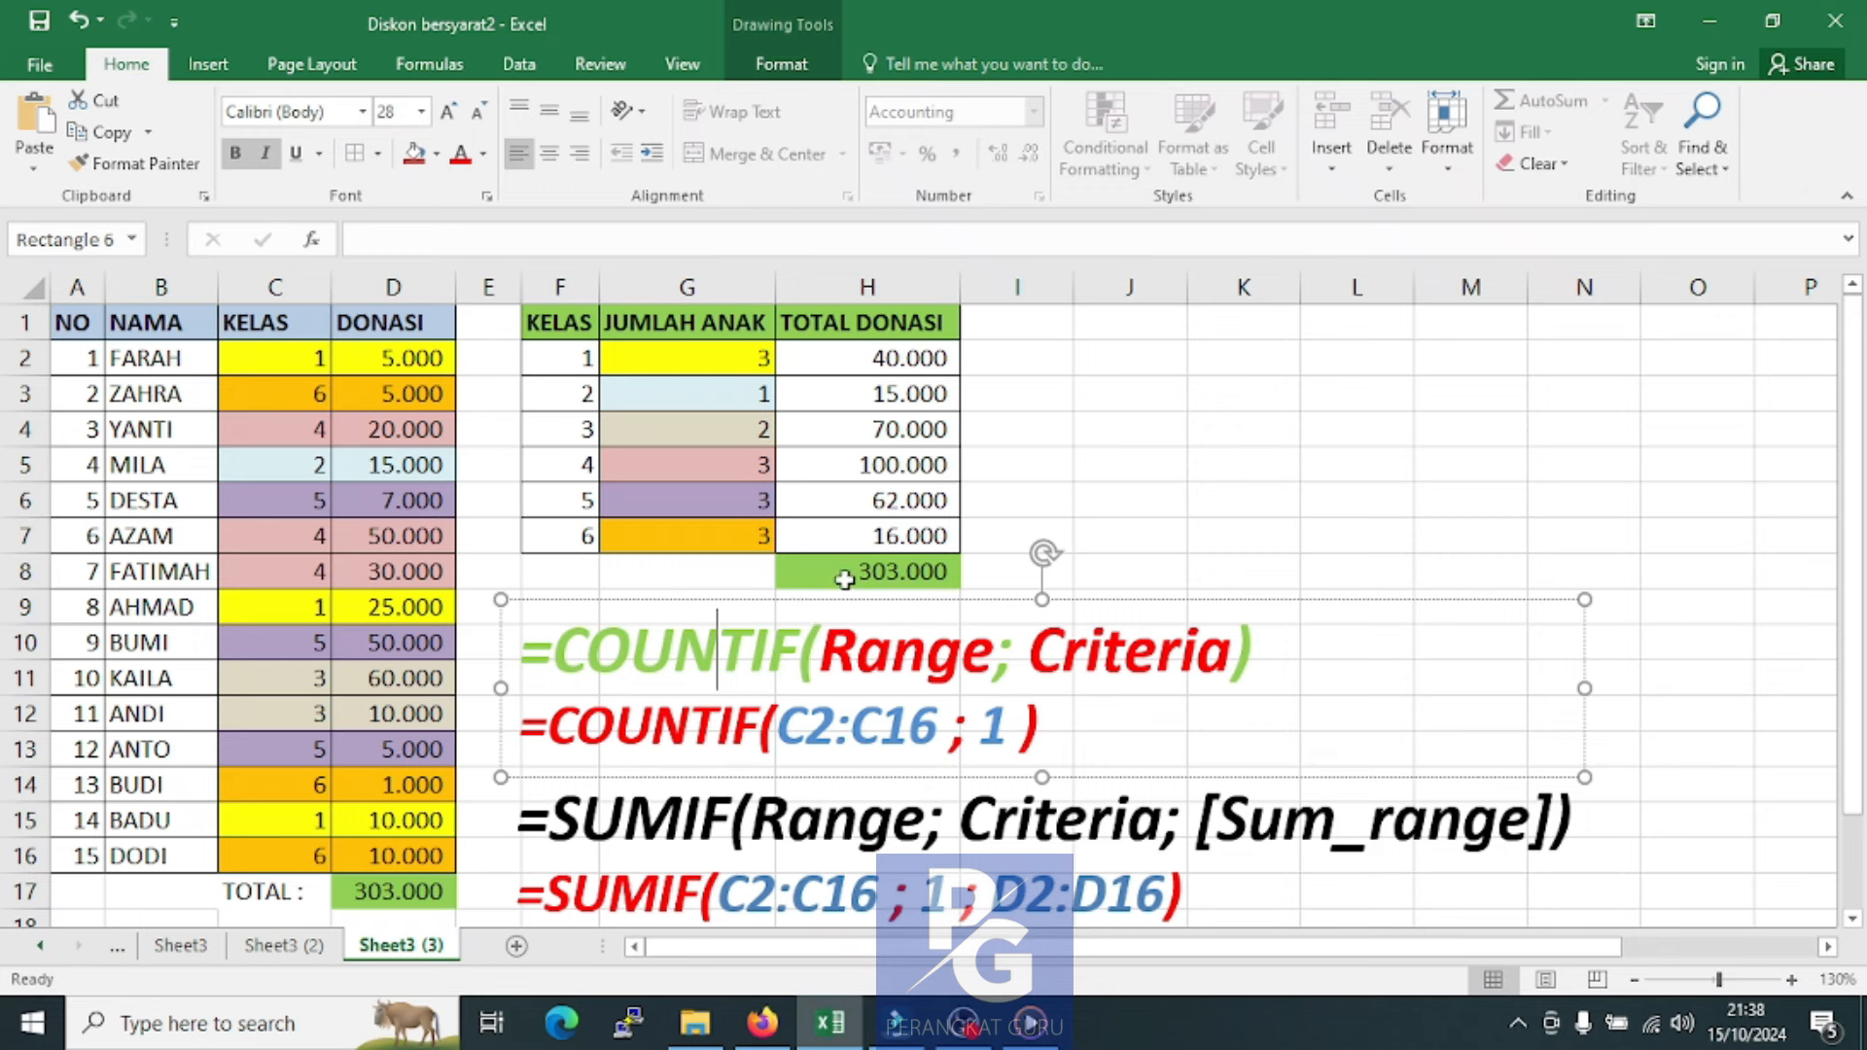
{"action": "left_click", "coordinate": [1226, 475]}
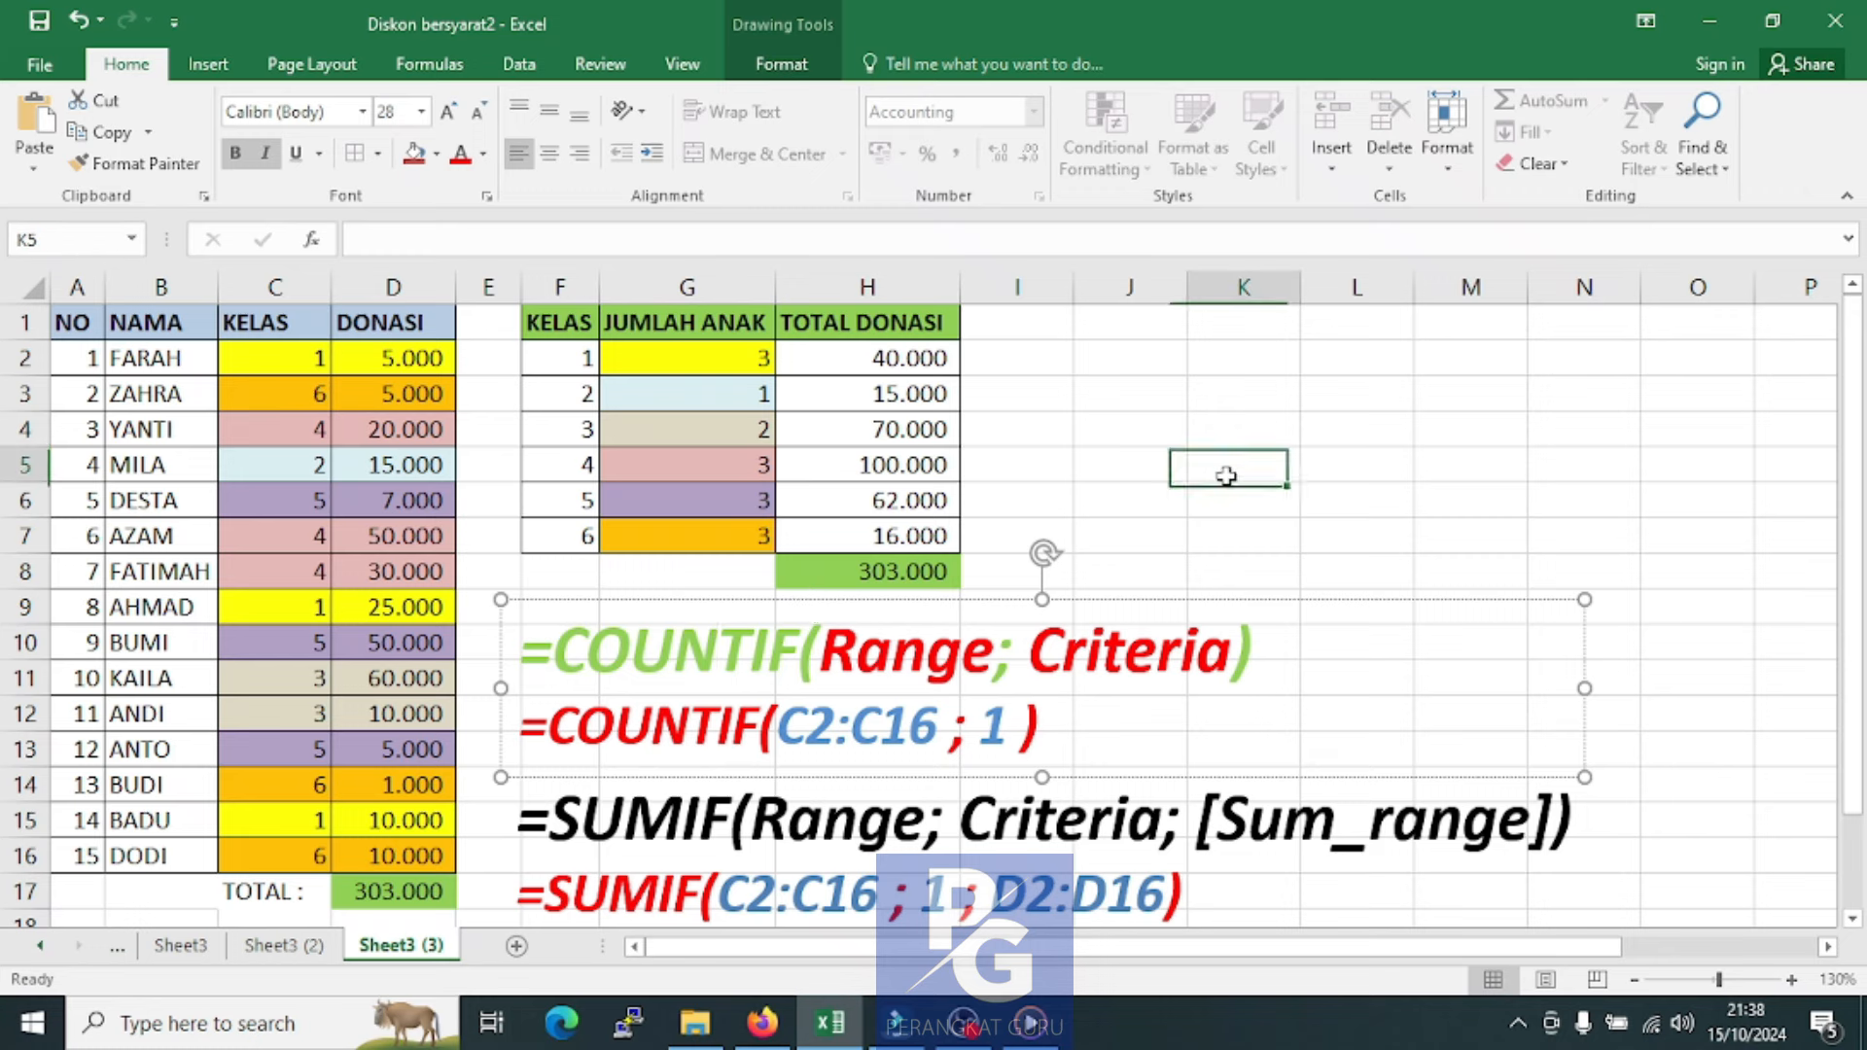
{"action": "left_click", "coordinate": [1209, 642]}
{"action": "key", "text": "Delete"}
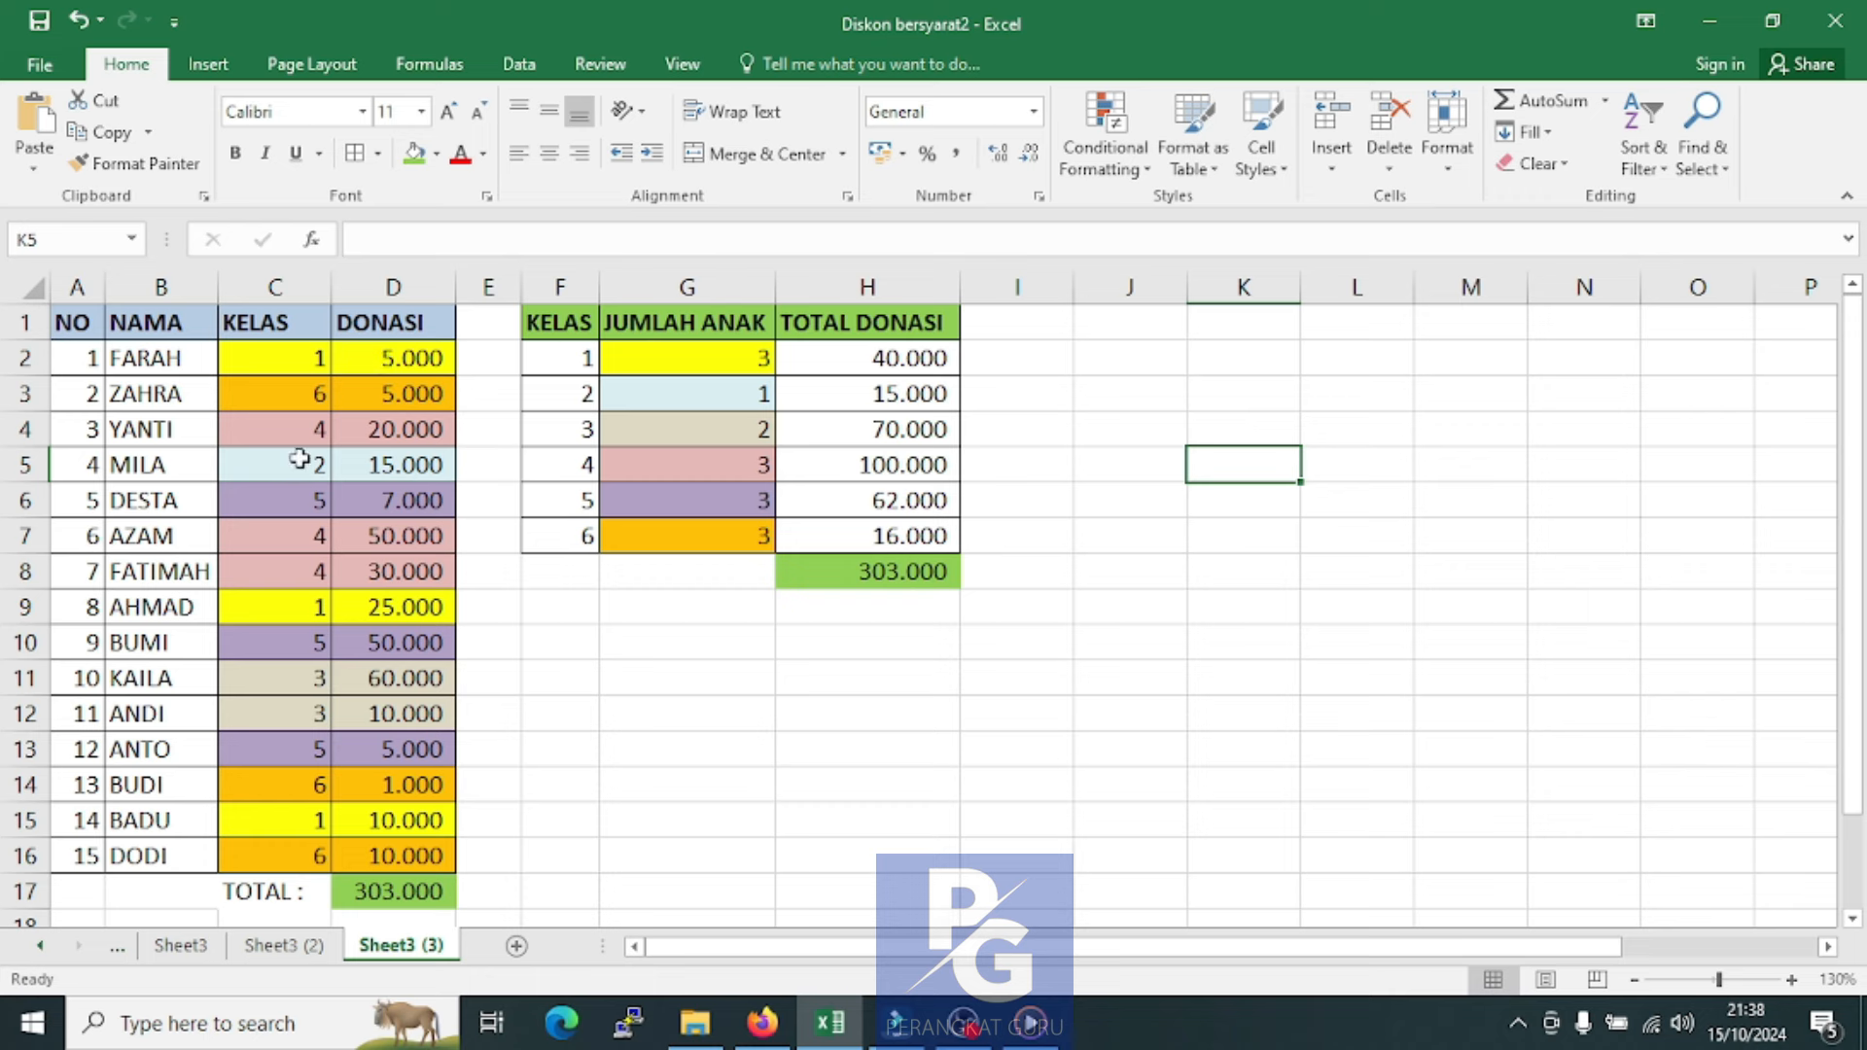
Set the class in C14 to 5 to test the summary formulas
{"action": "left_click", "coordinate": [291, 784]}
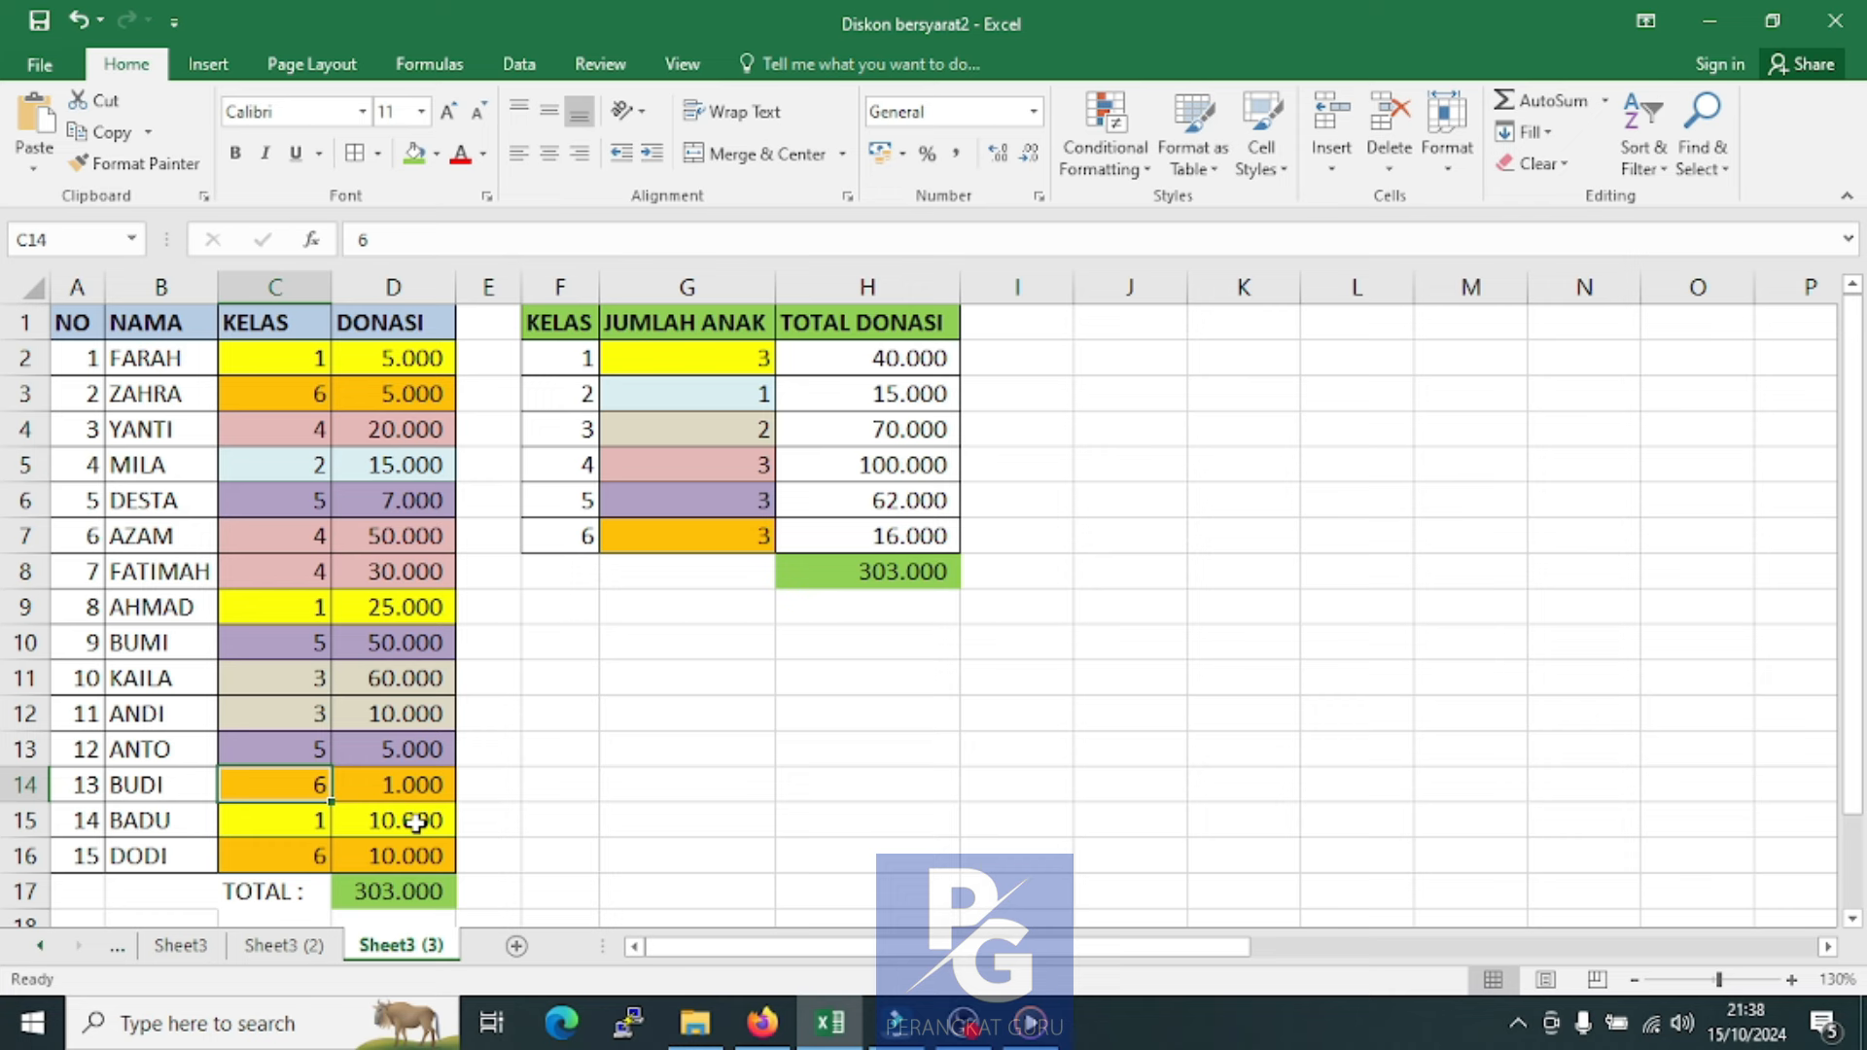
{"action": "type", "text": "5"}
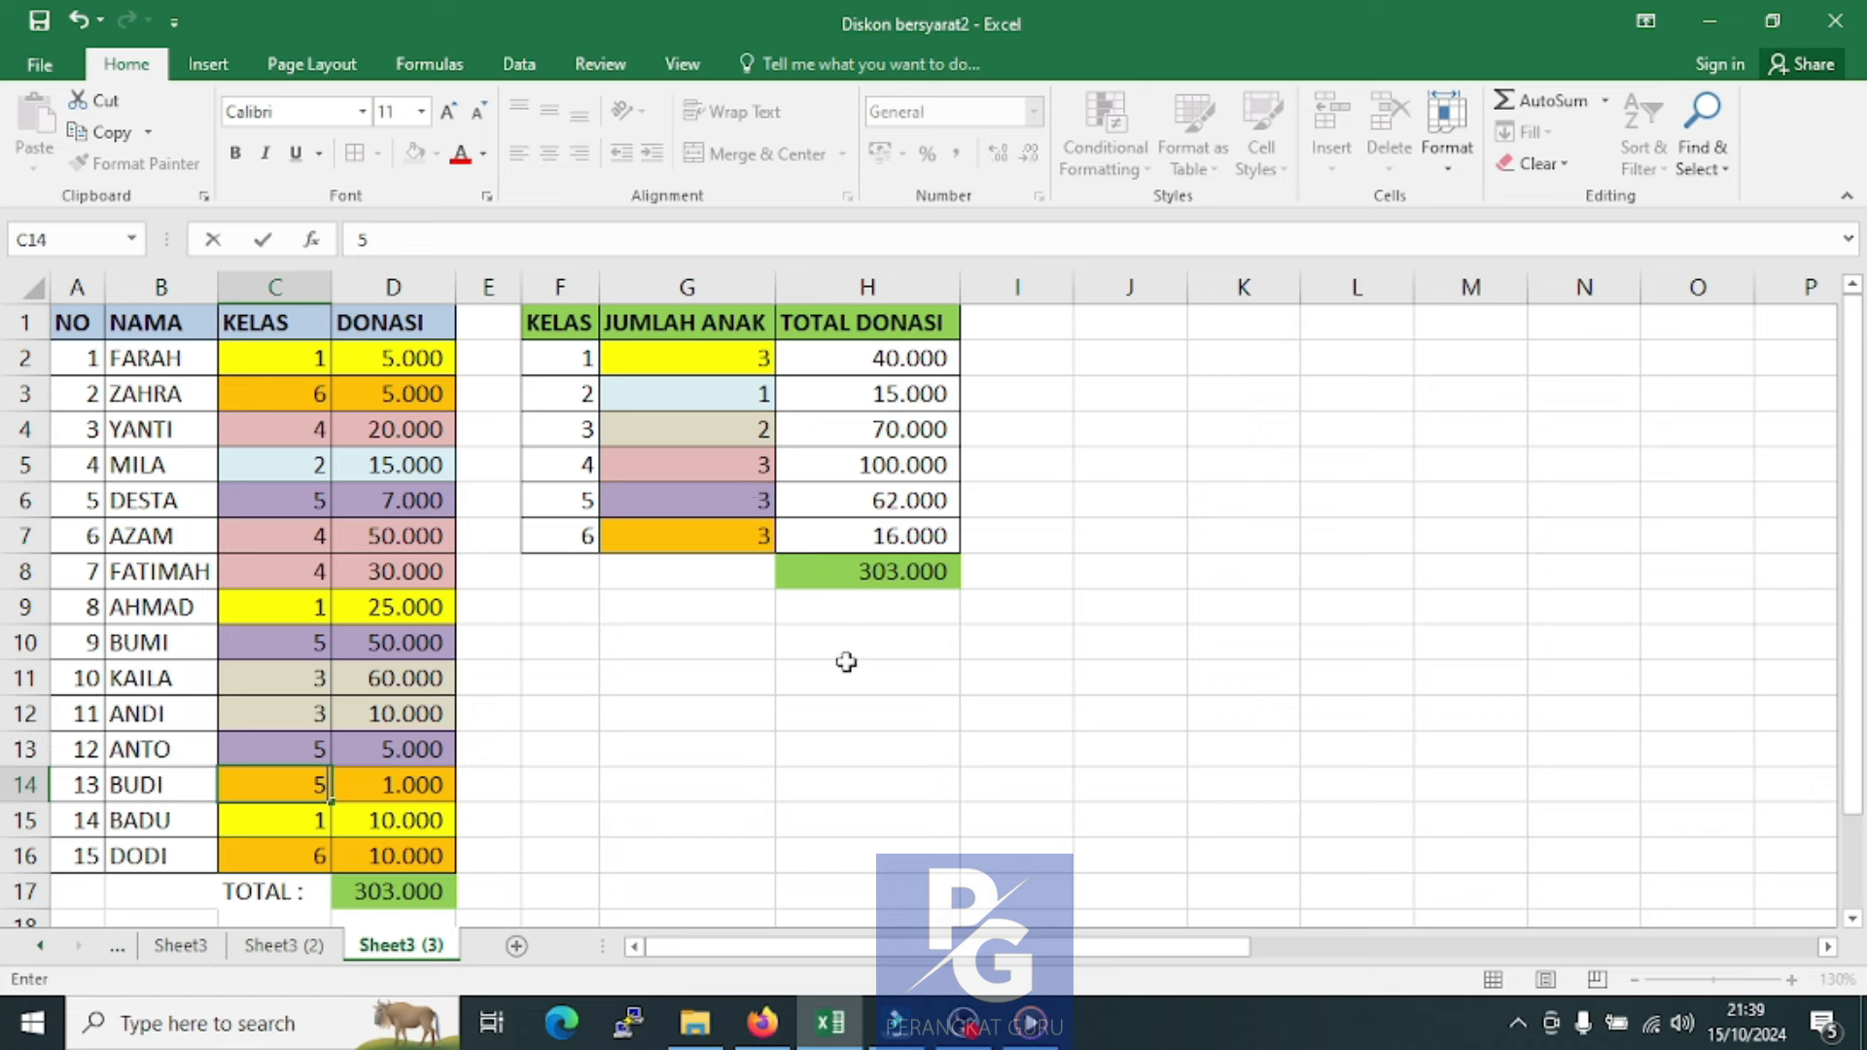
{"action": "key", "text": "Return"}
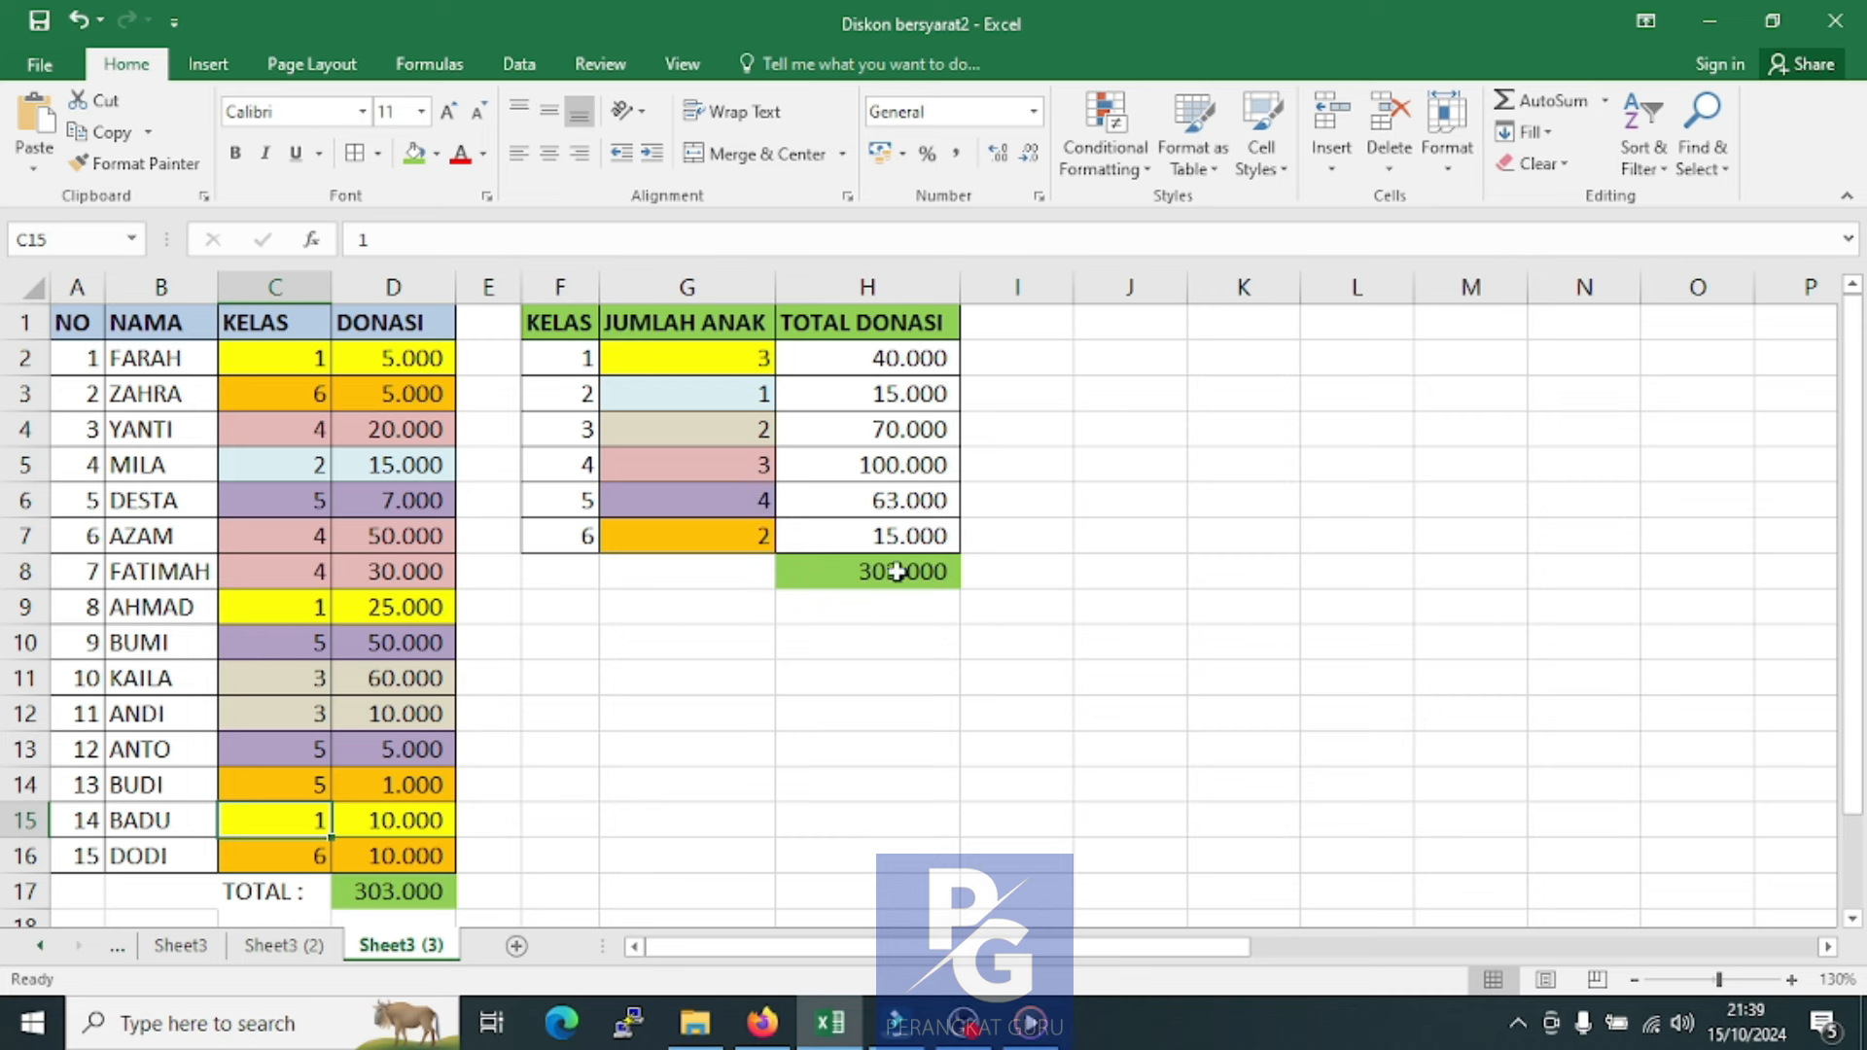
Check the grand total in H8 and the class 6 row, and undo the class change in C14
{"action": "left_click", "coordinate": [843, 581]}
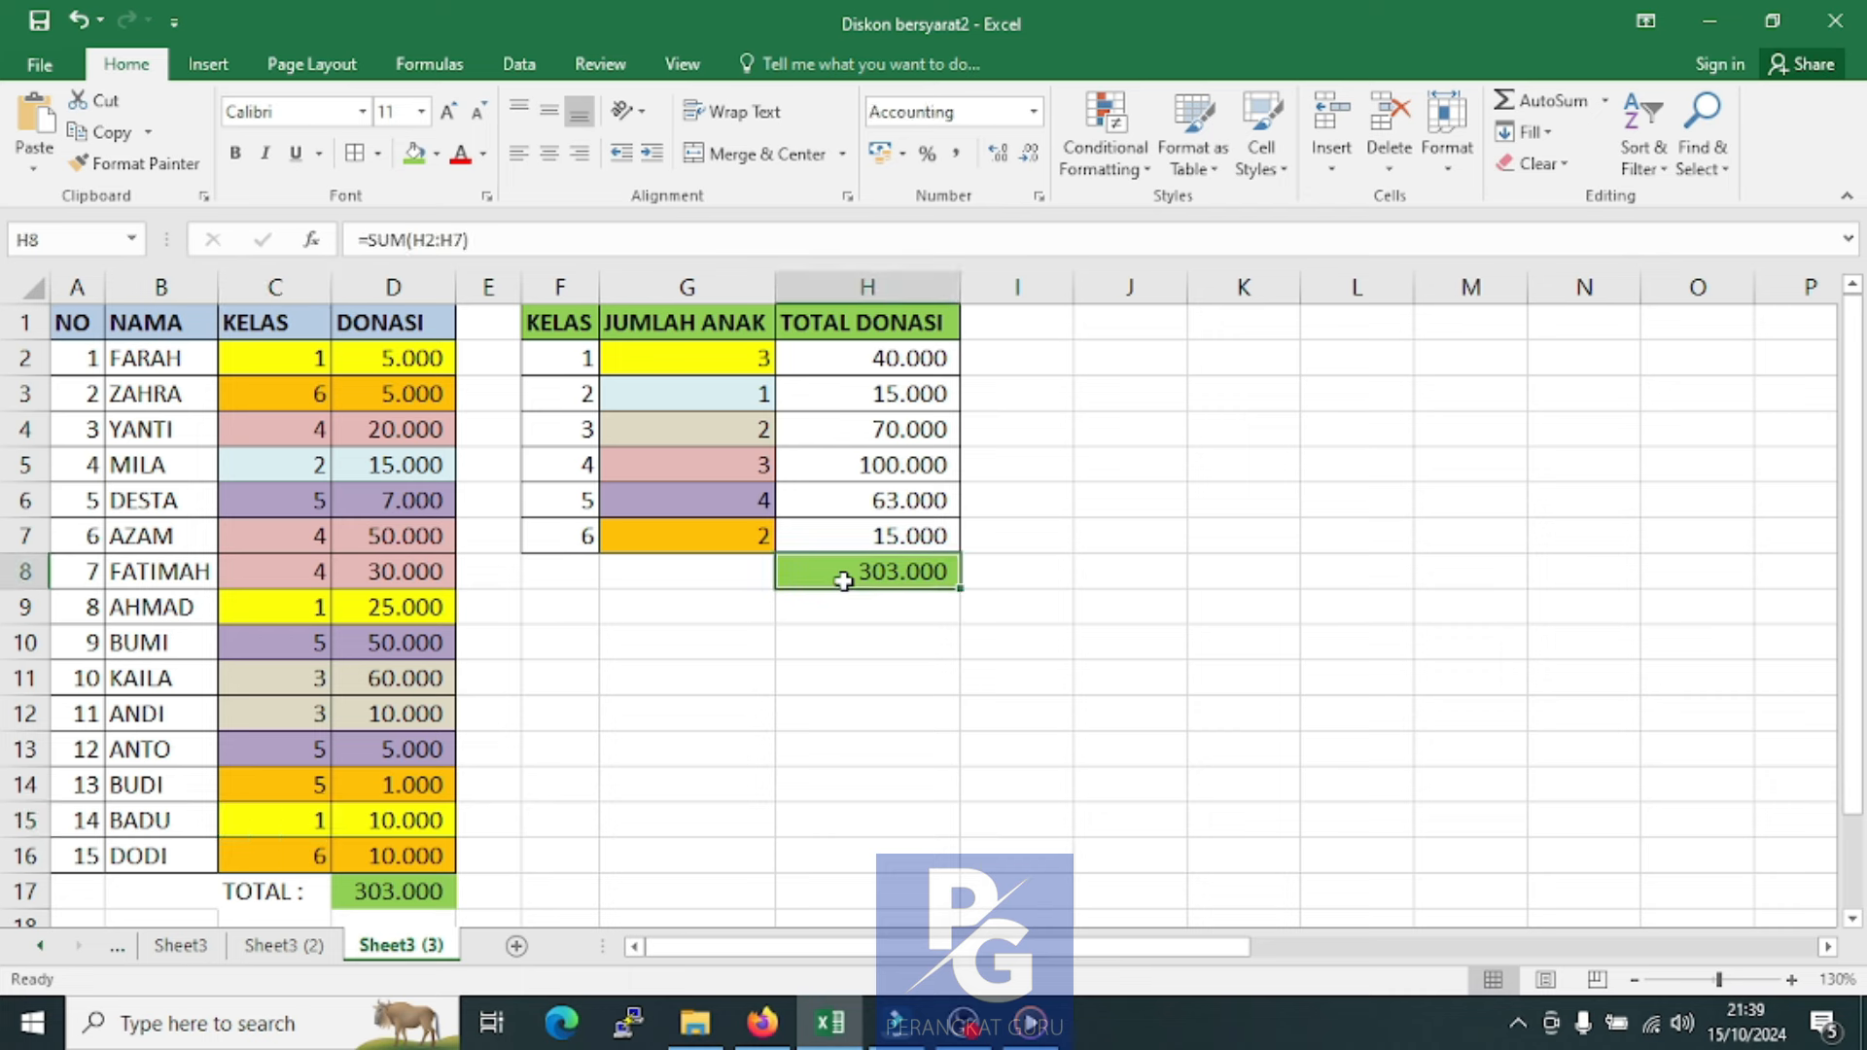
{"action": "left_click", "coordinate": [878, 530]}
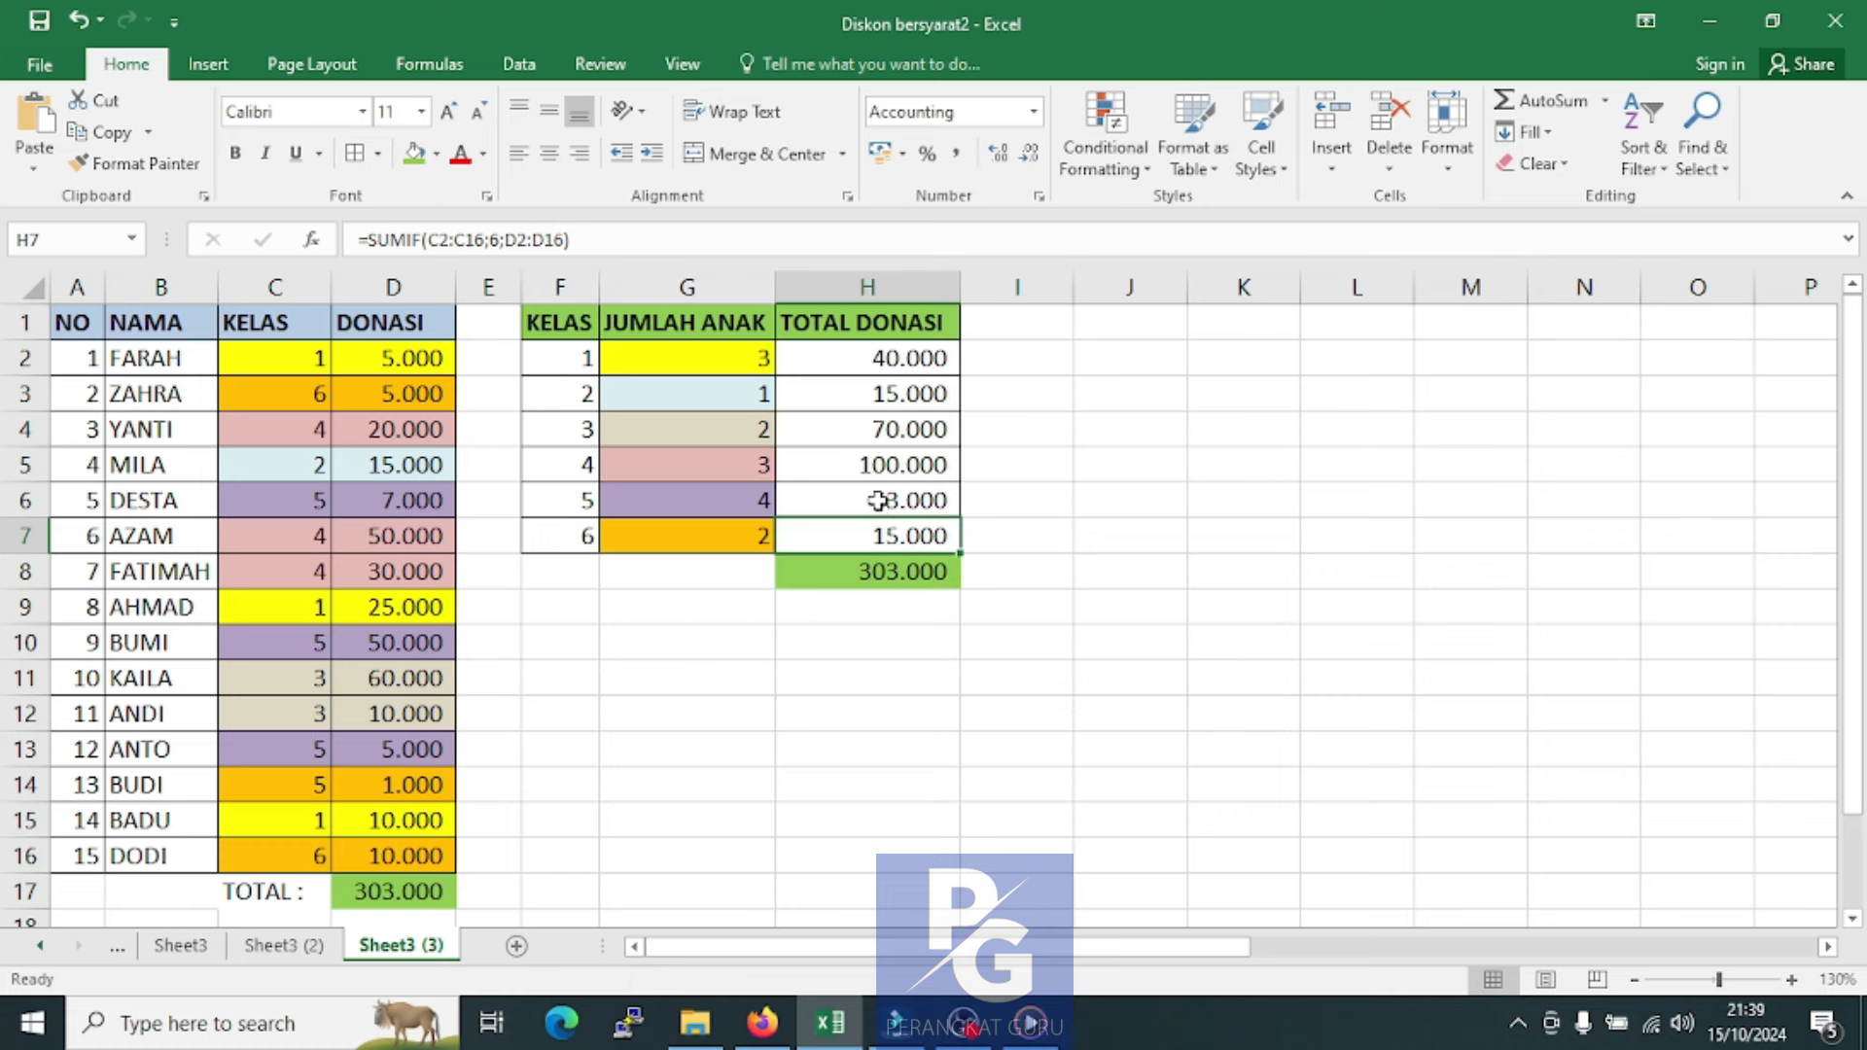
{"action": "left_click", "coordinate": [584, 537]}
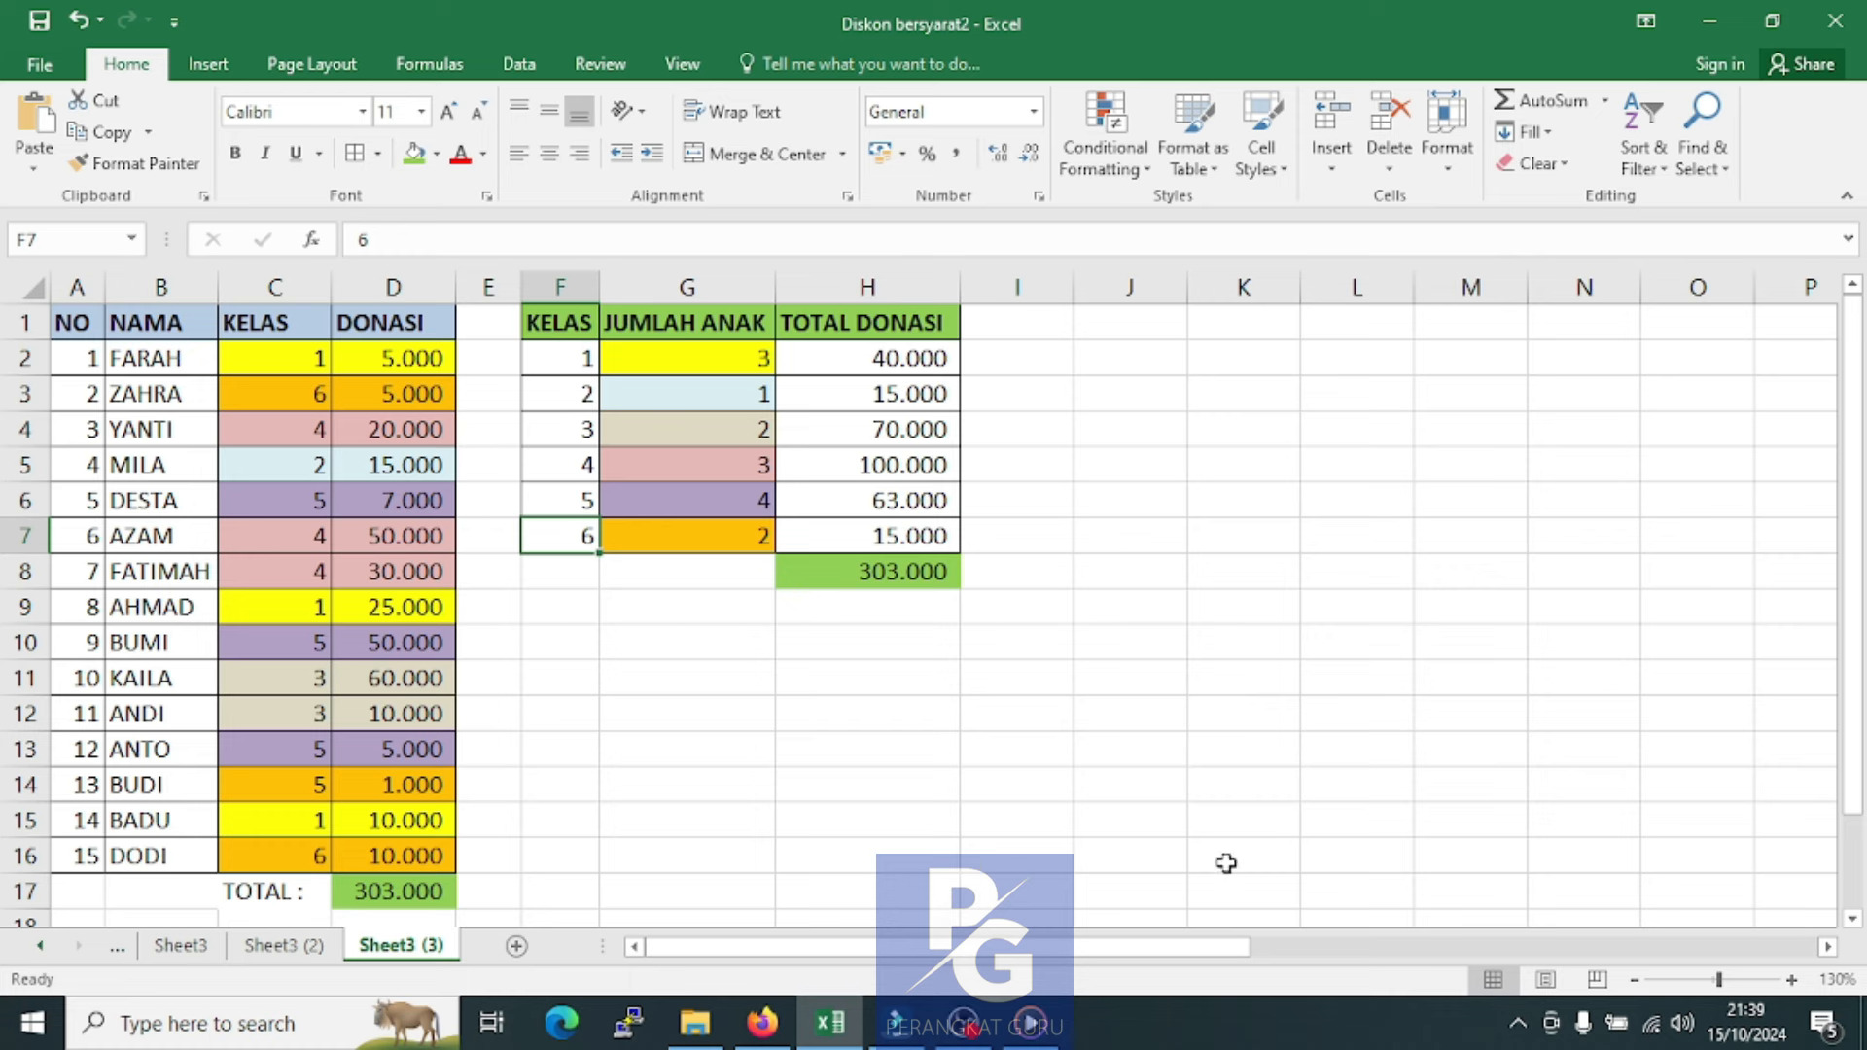
{"action": "left_click", "coordinate": [78, 21]}
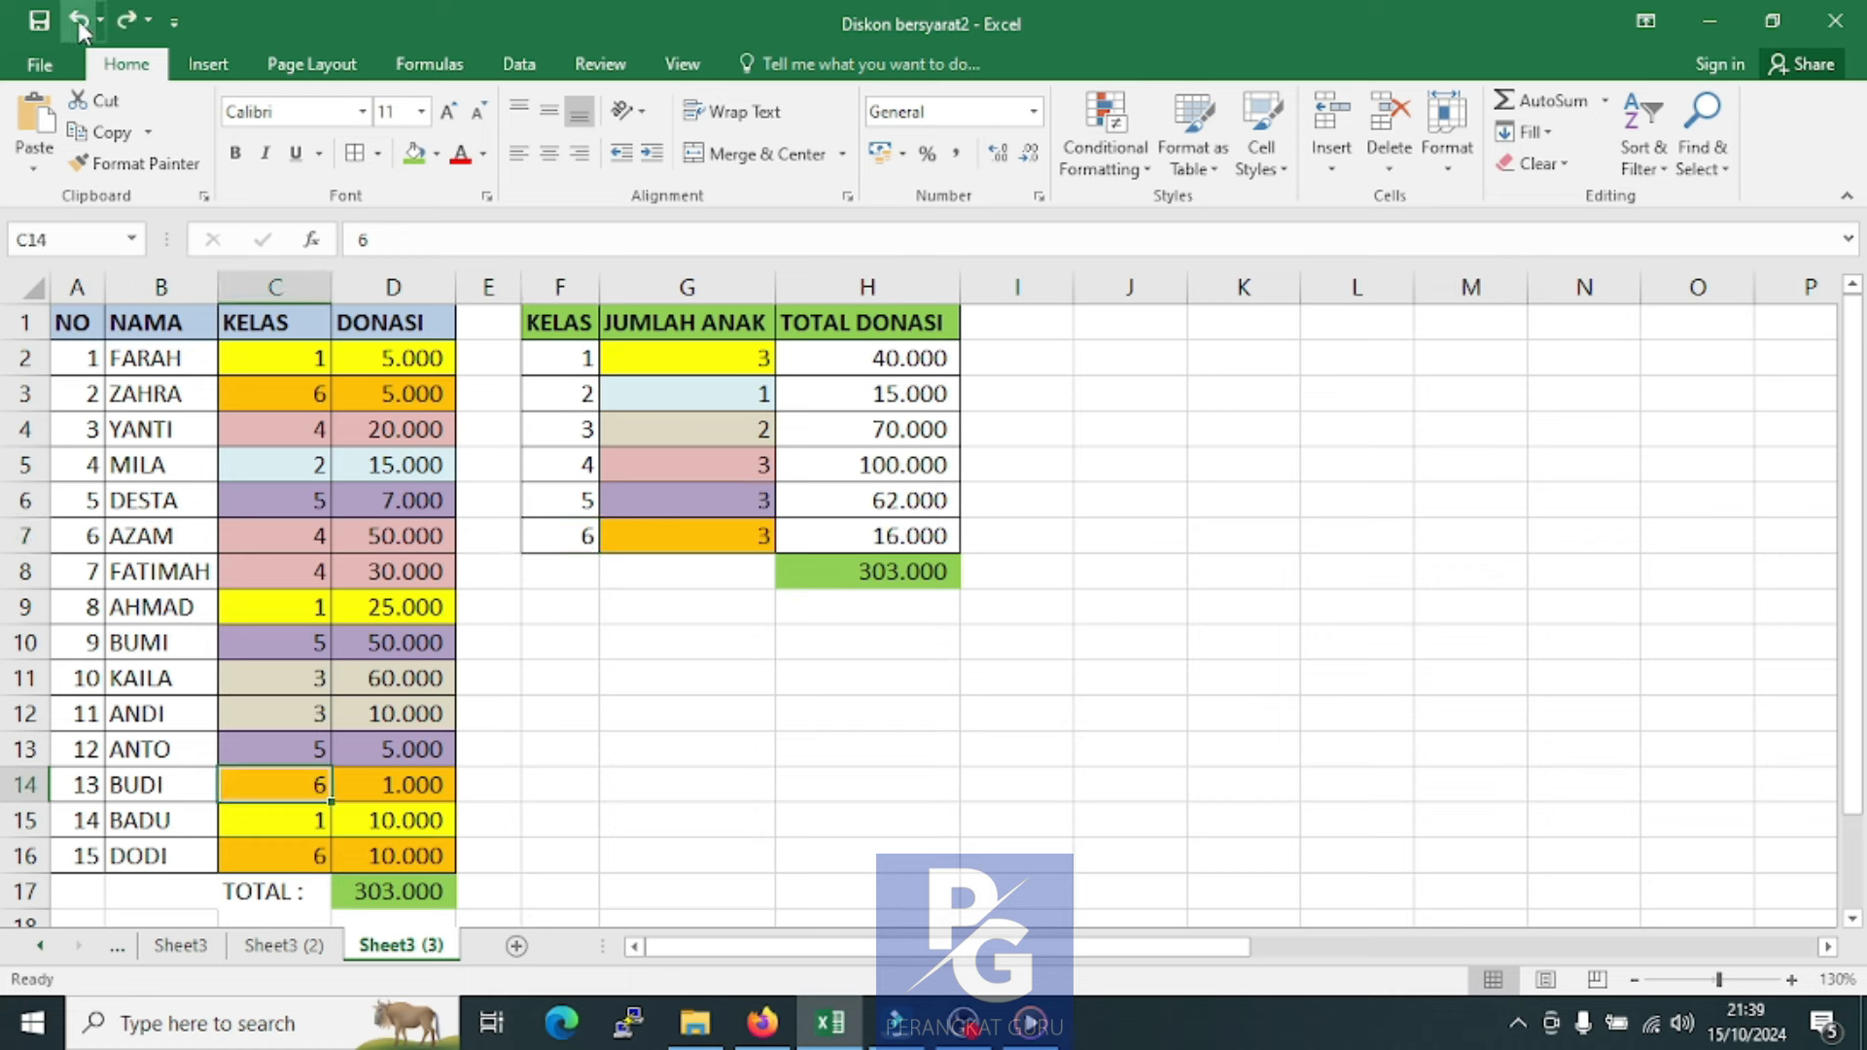
{"action": "left_click", "coordinate": [943, 731]}
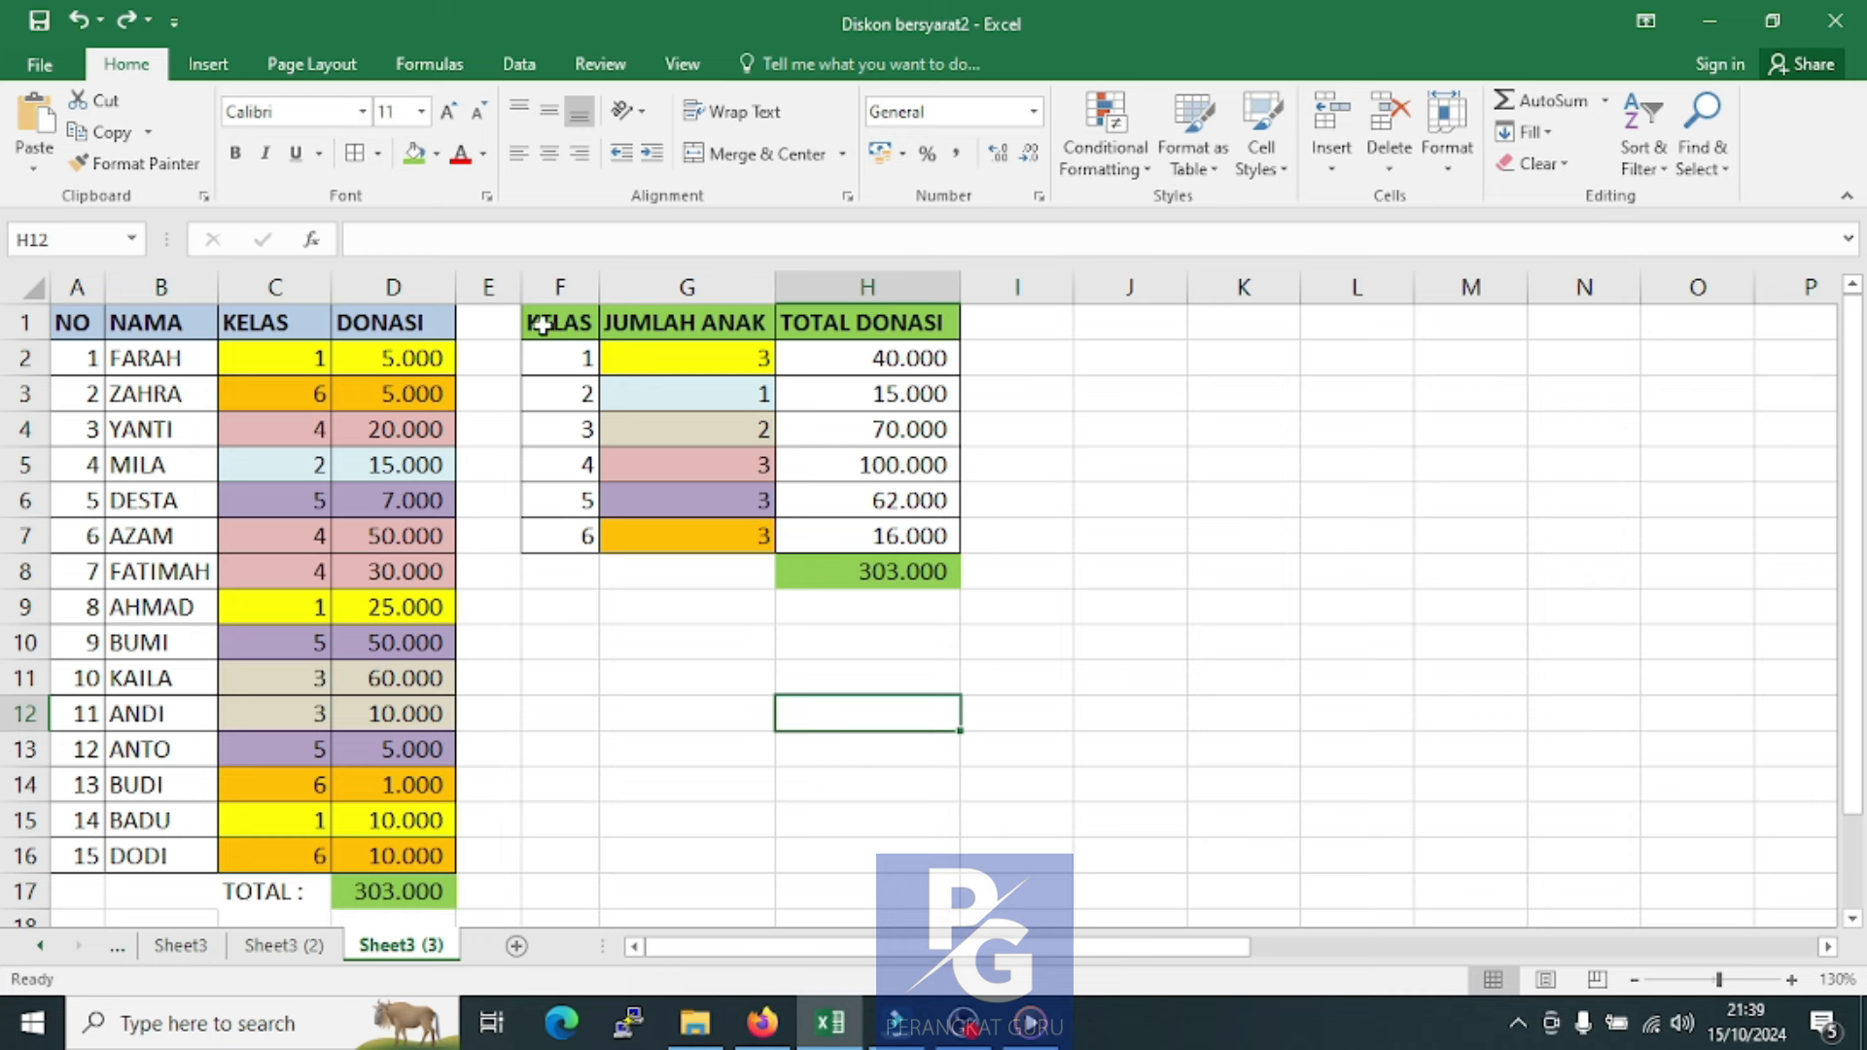
Insert a clustered column chart of the class summary in F1:H7 from the recommended charts
{"action": "left_click_drag", "start_coordinate": [541, 319], "coordinate": [895, 523]}
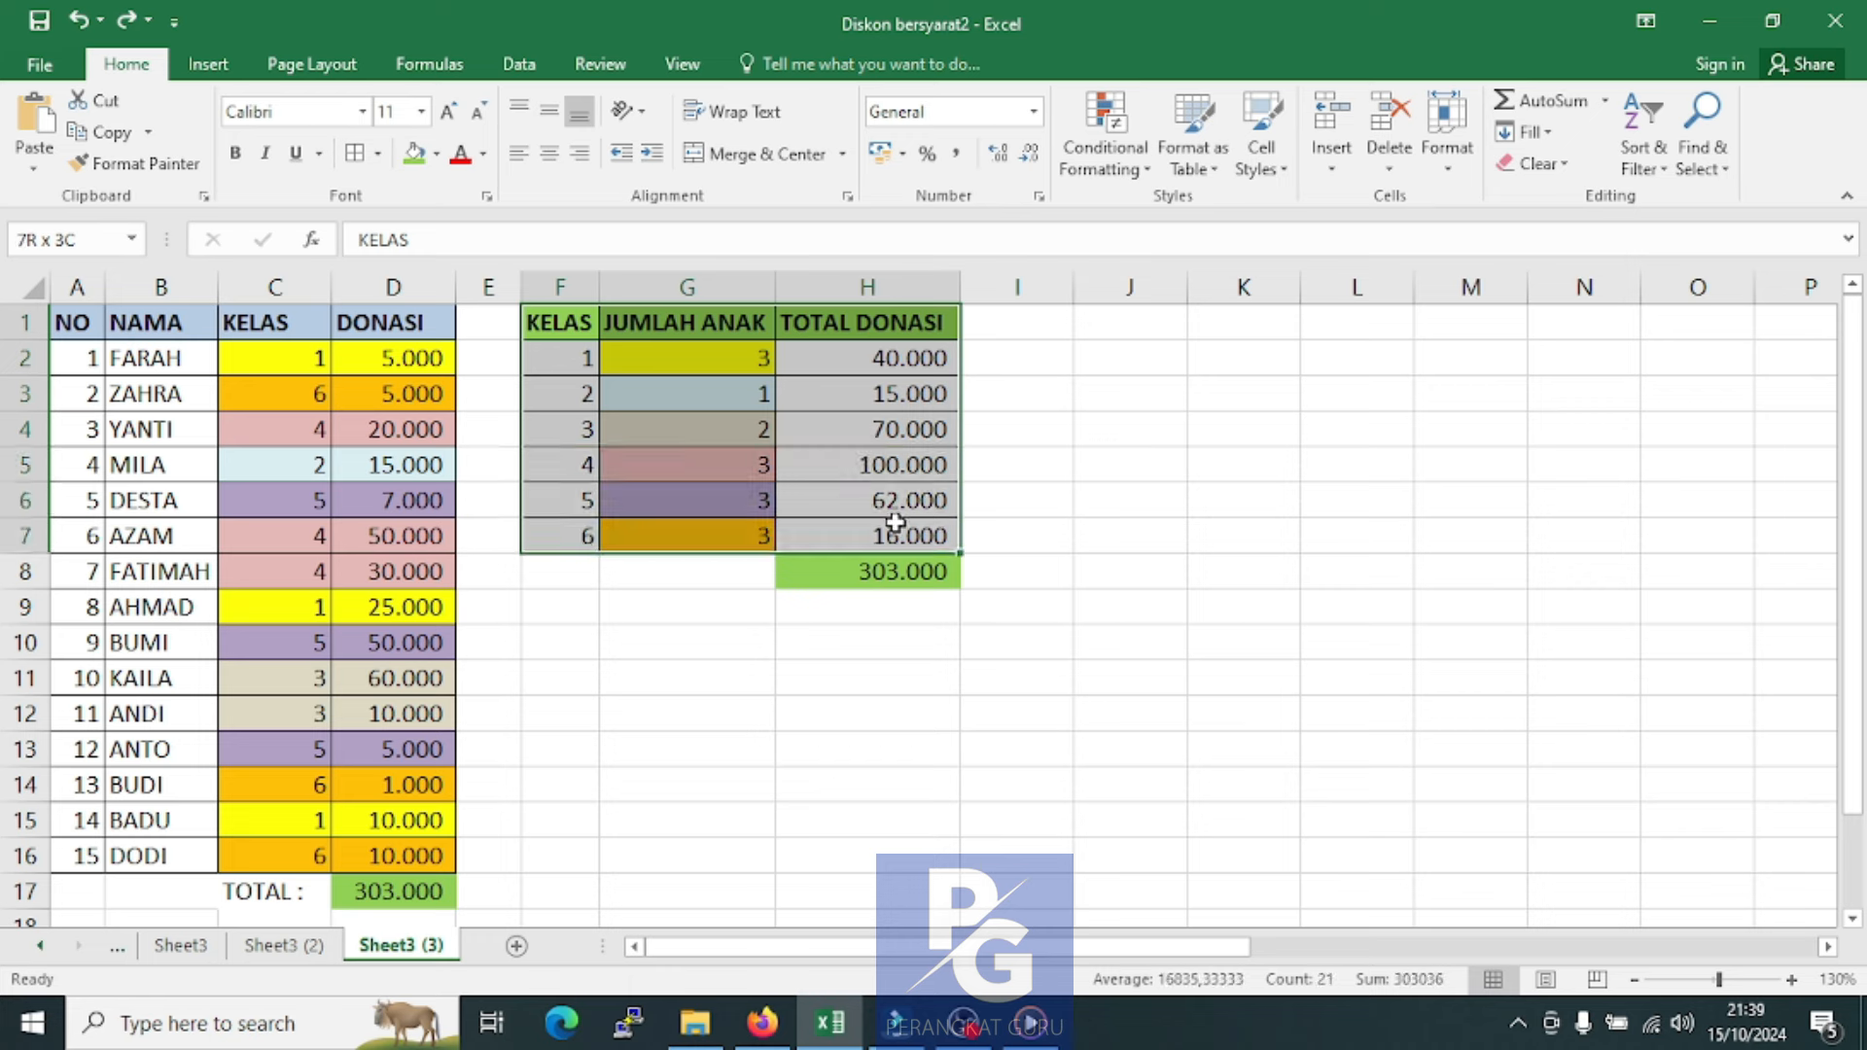
{"action": "left_click", "coordinate": [212, 66]}
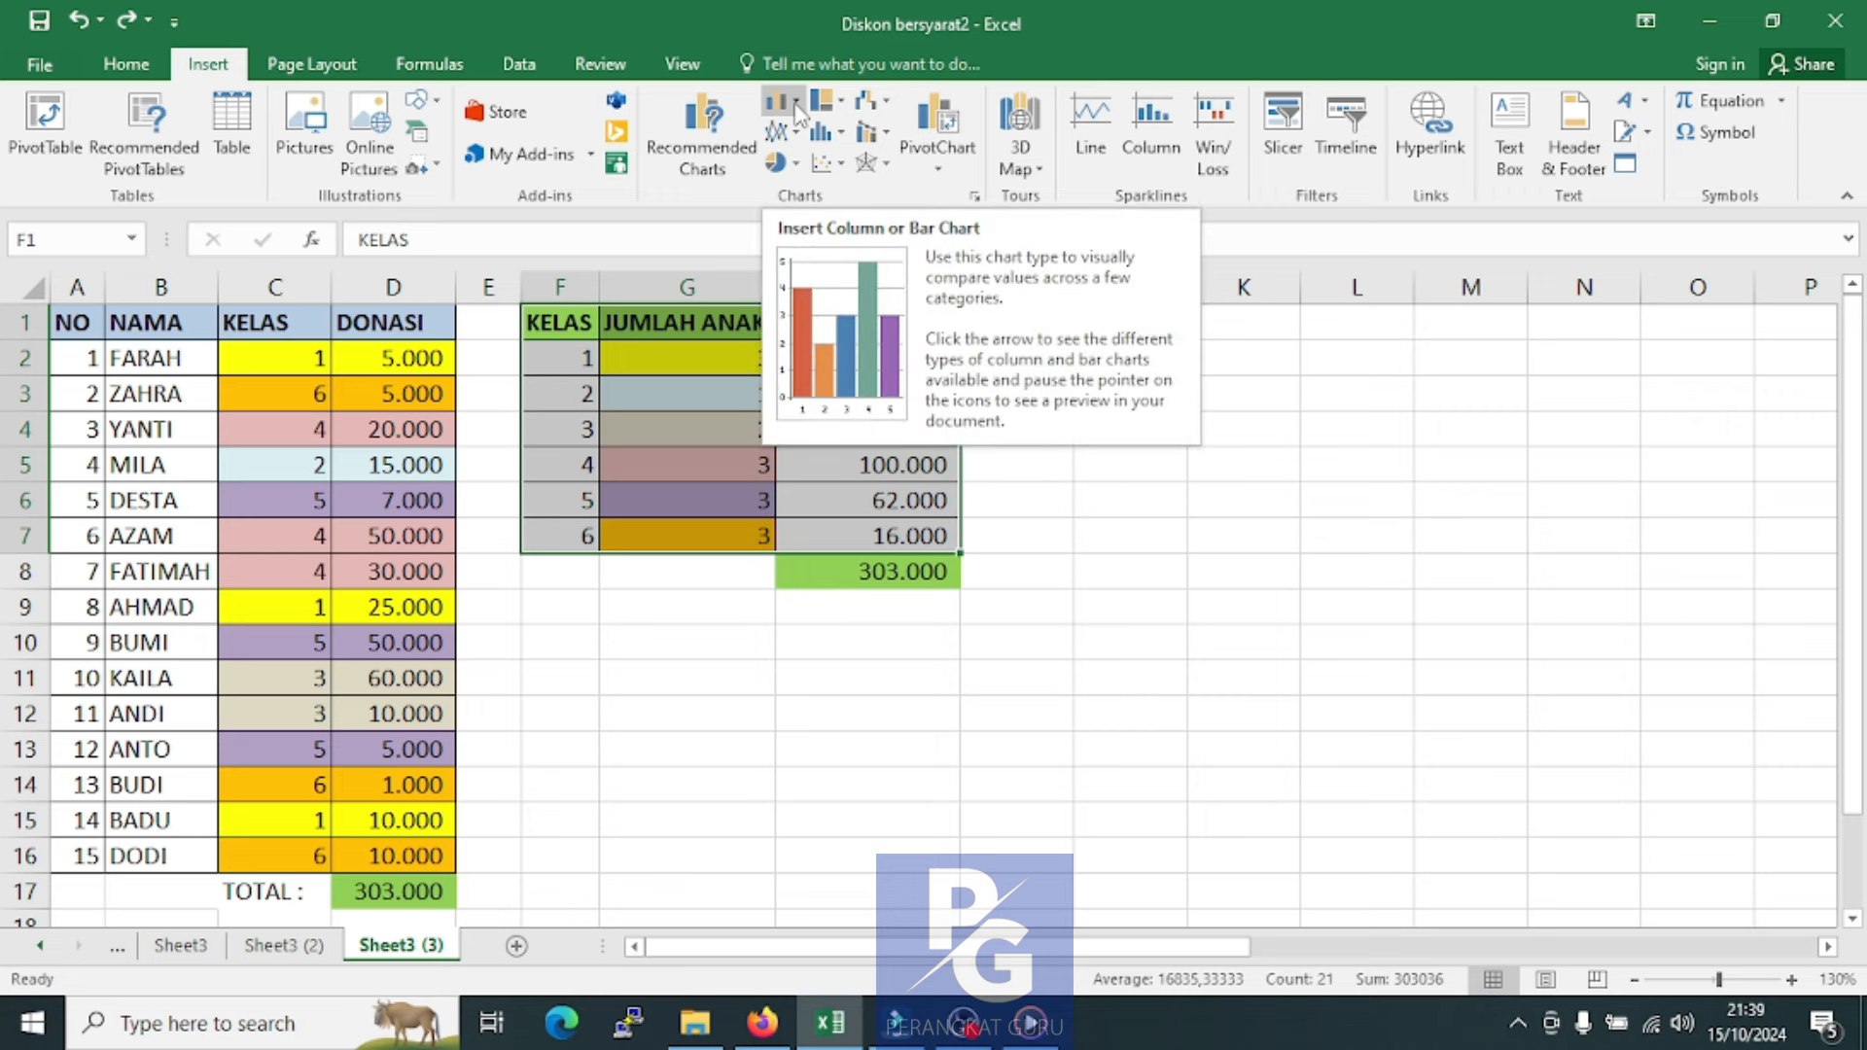
{"action": "left_click", "coordinate": [728, 131]}
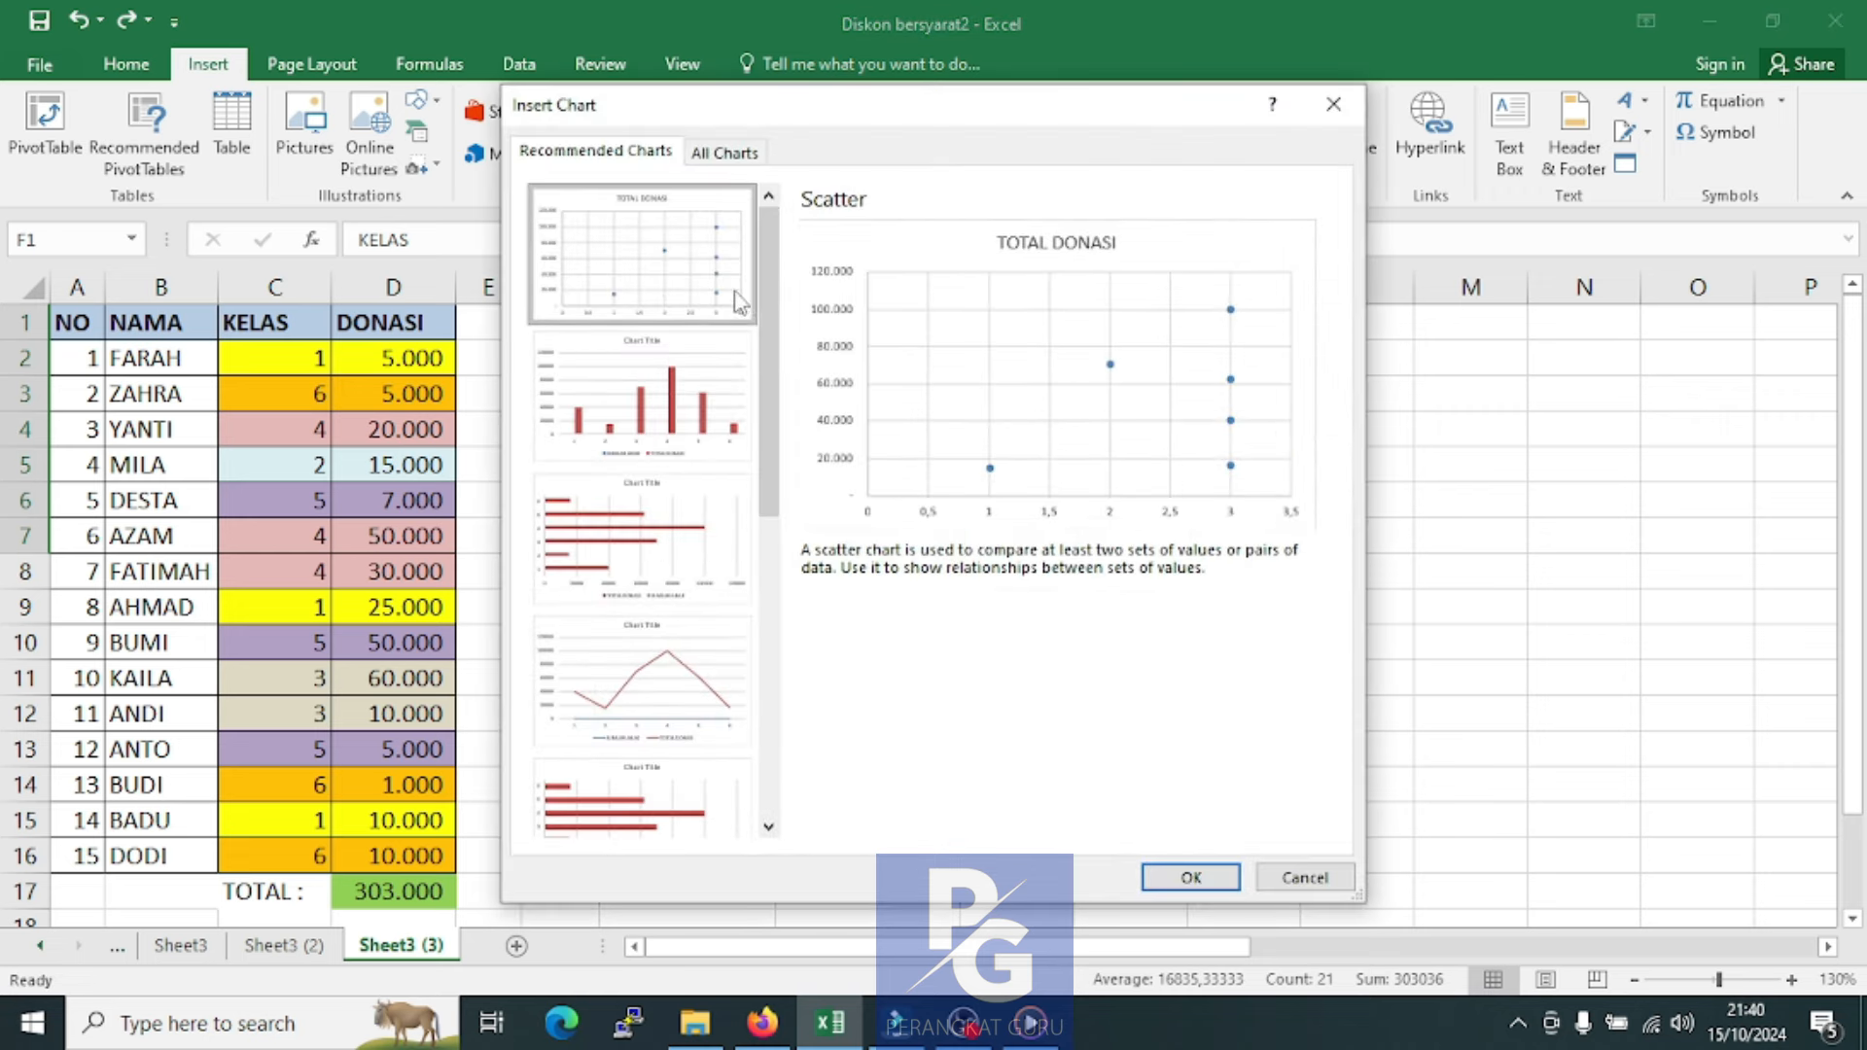
{"action": "scroll", "coordinate": [650, 572], "scroll_direction": "down", "scroll_amount": 5}
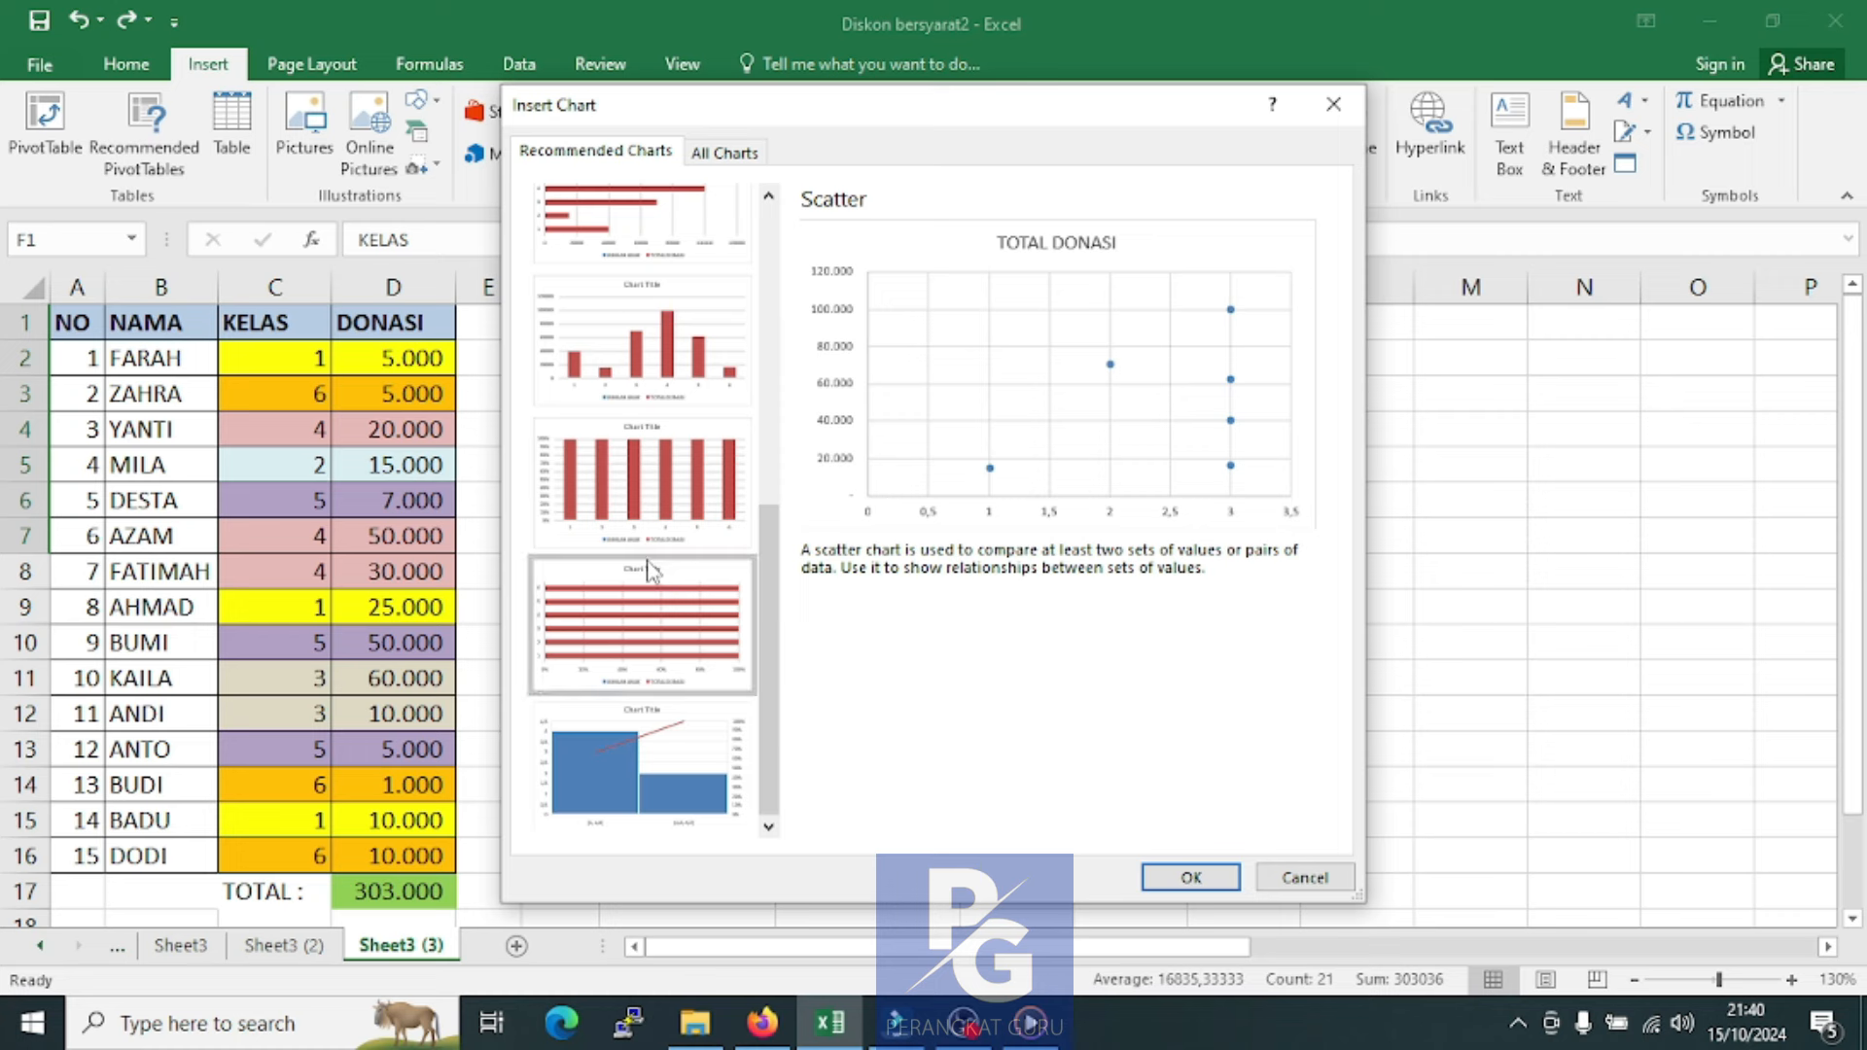
{"action": "scroll", "coordinate": [647, 574], "scroll_direction": "up", "scroll_amount": 5}
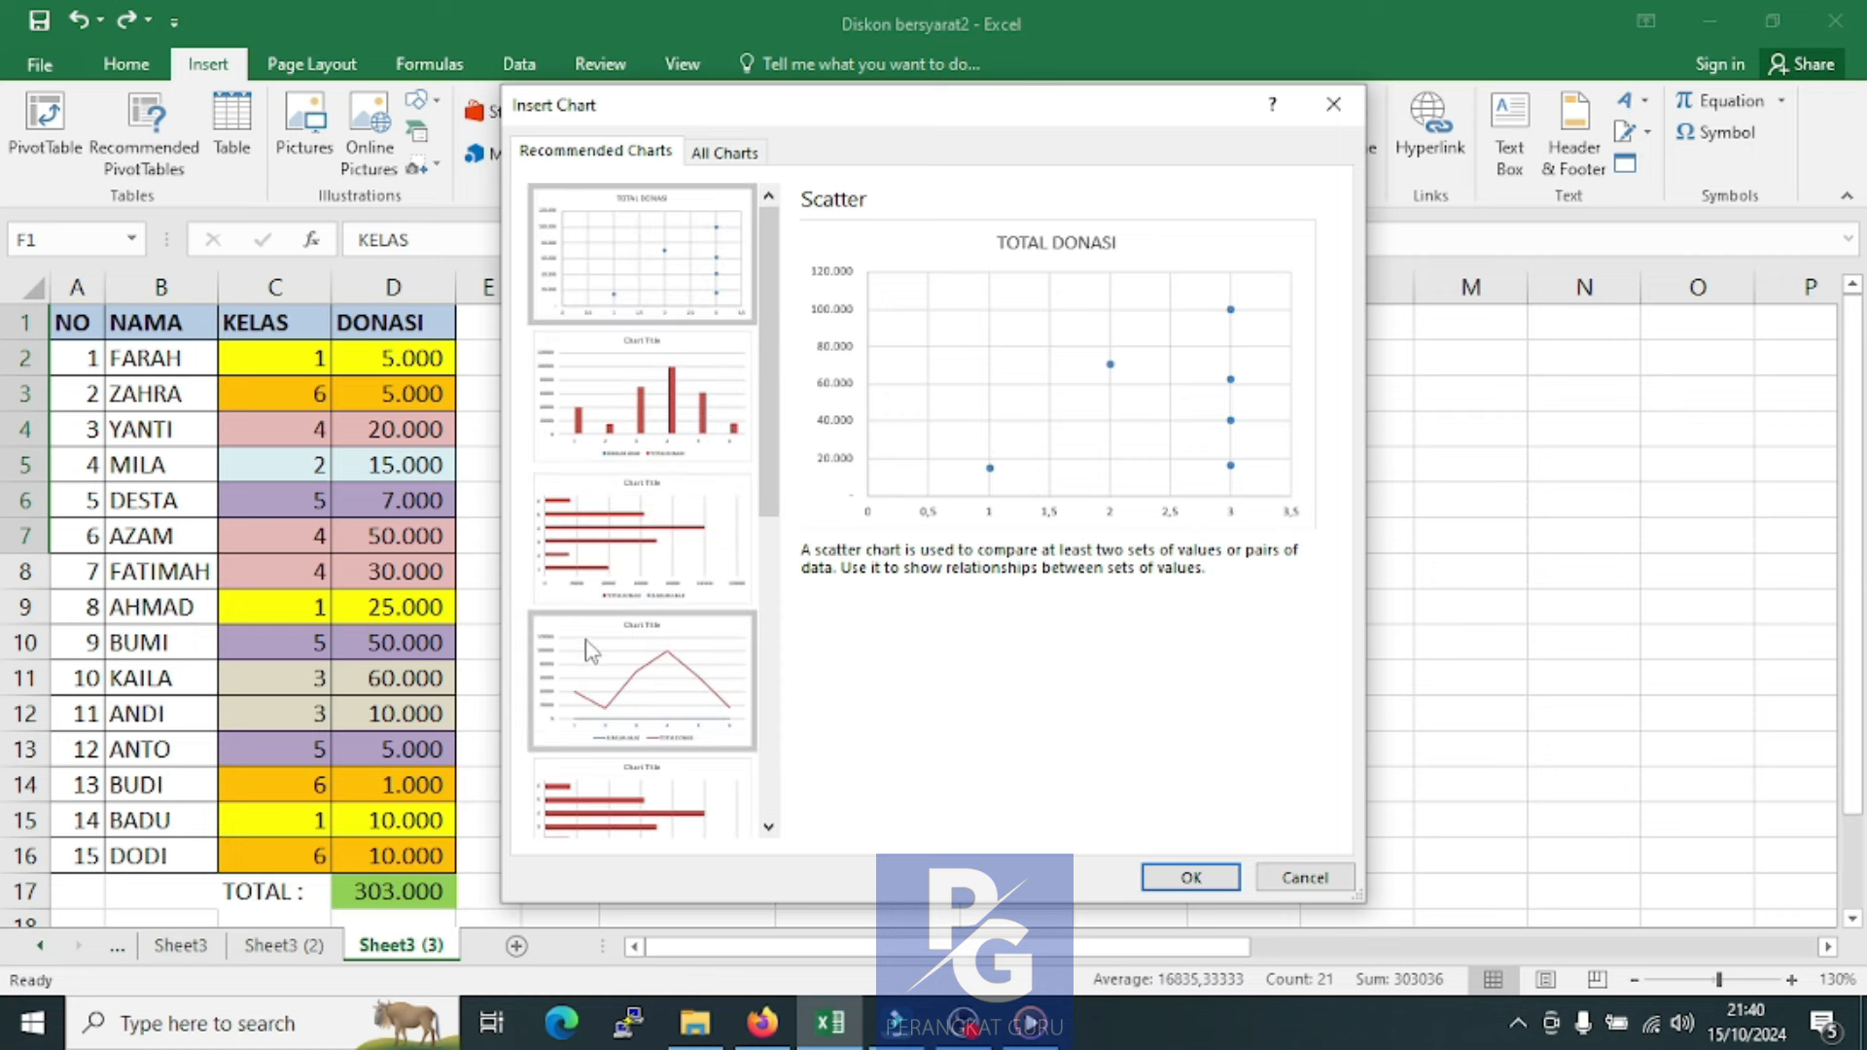
{"action": "left_click", "coordinate": [646, 389]}
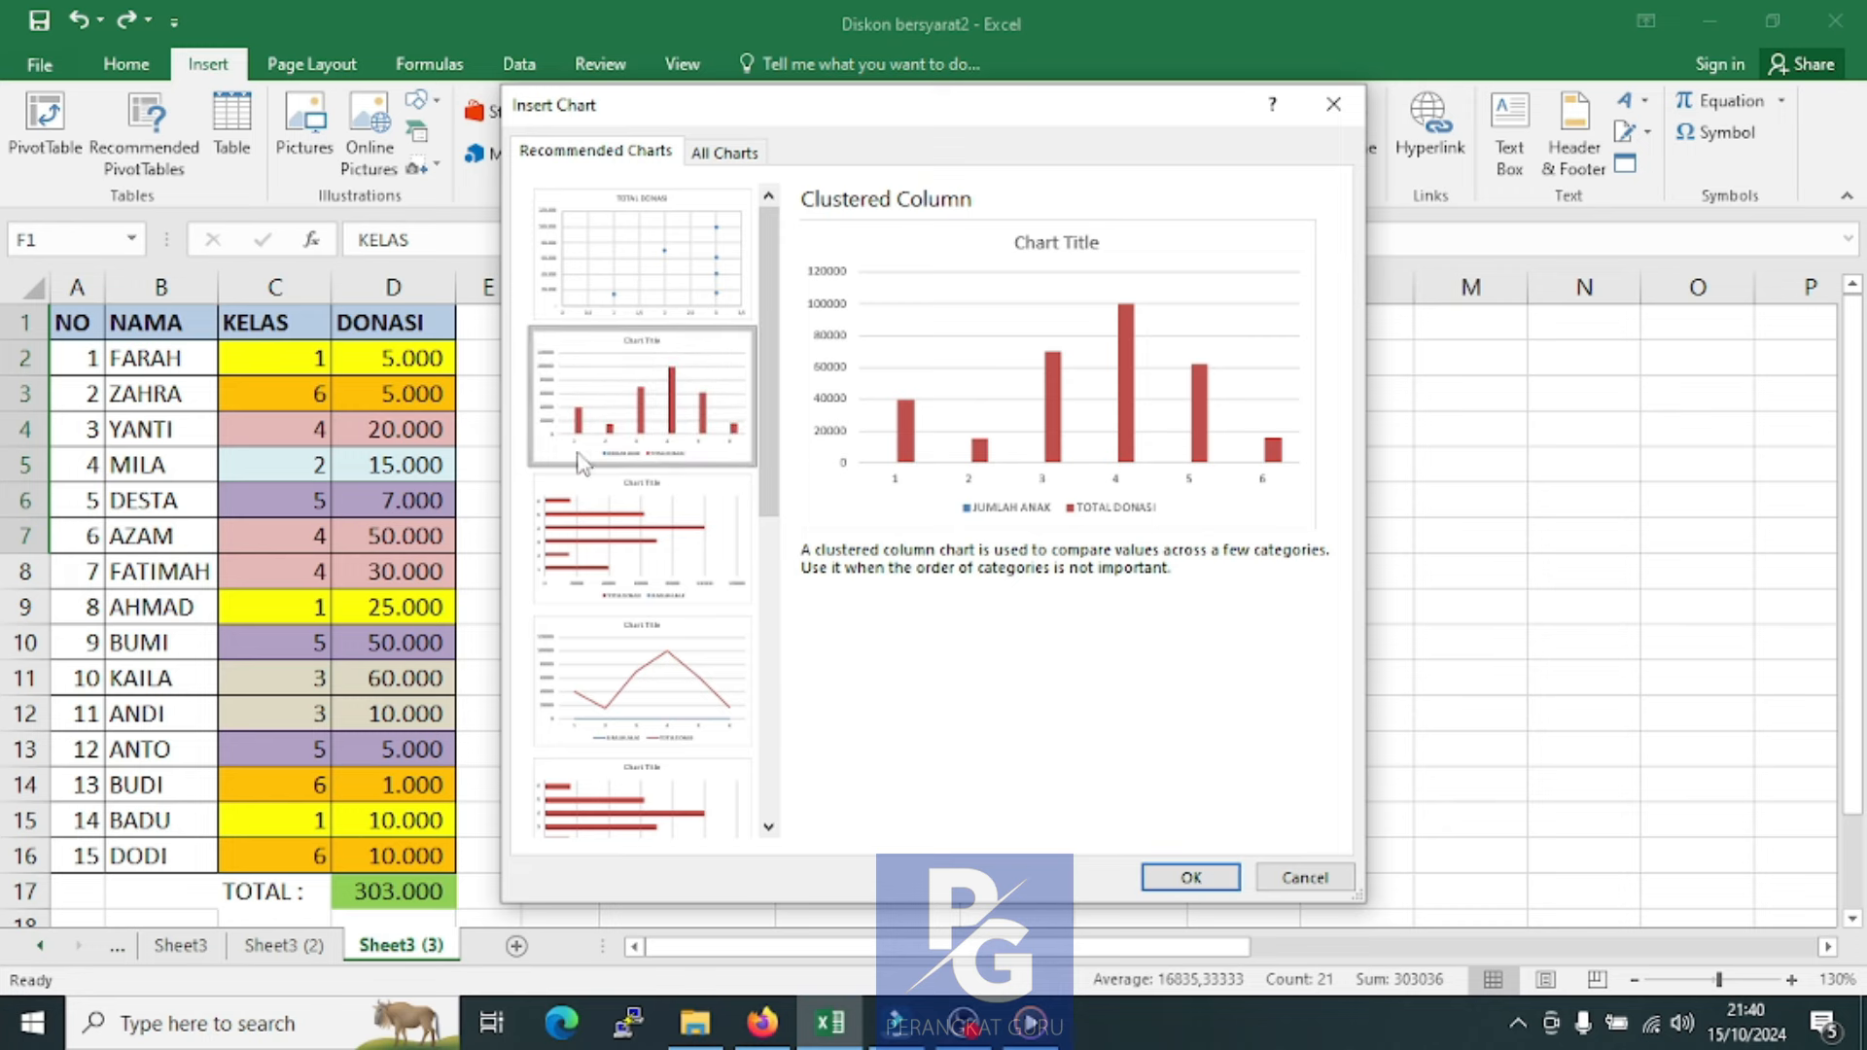
{"action": "left_click", "coordinate": [1192, 881]}
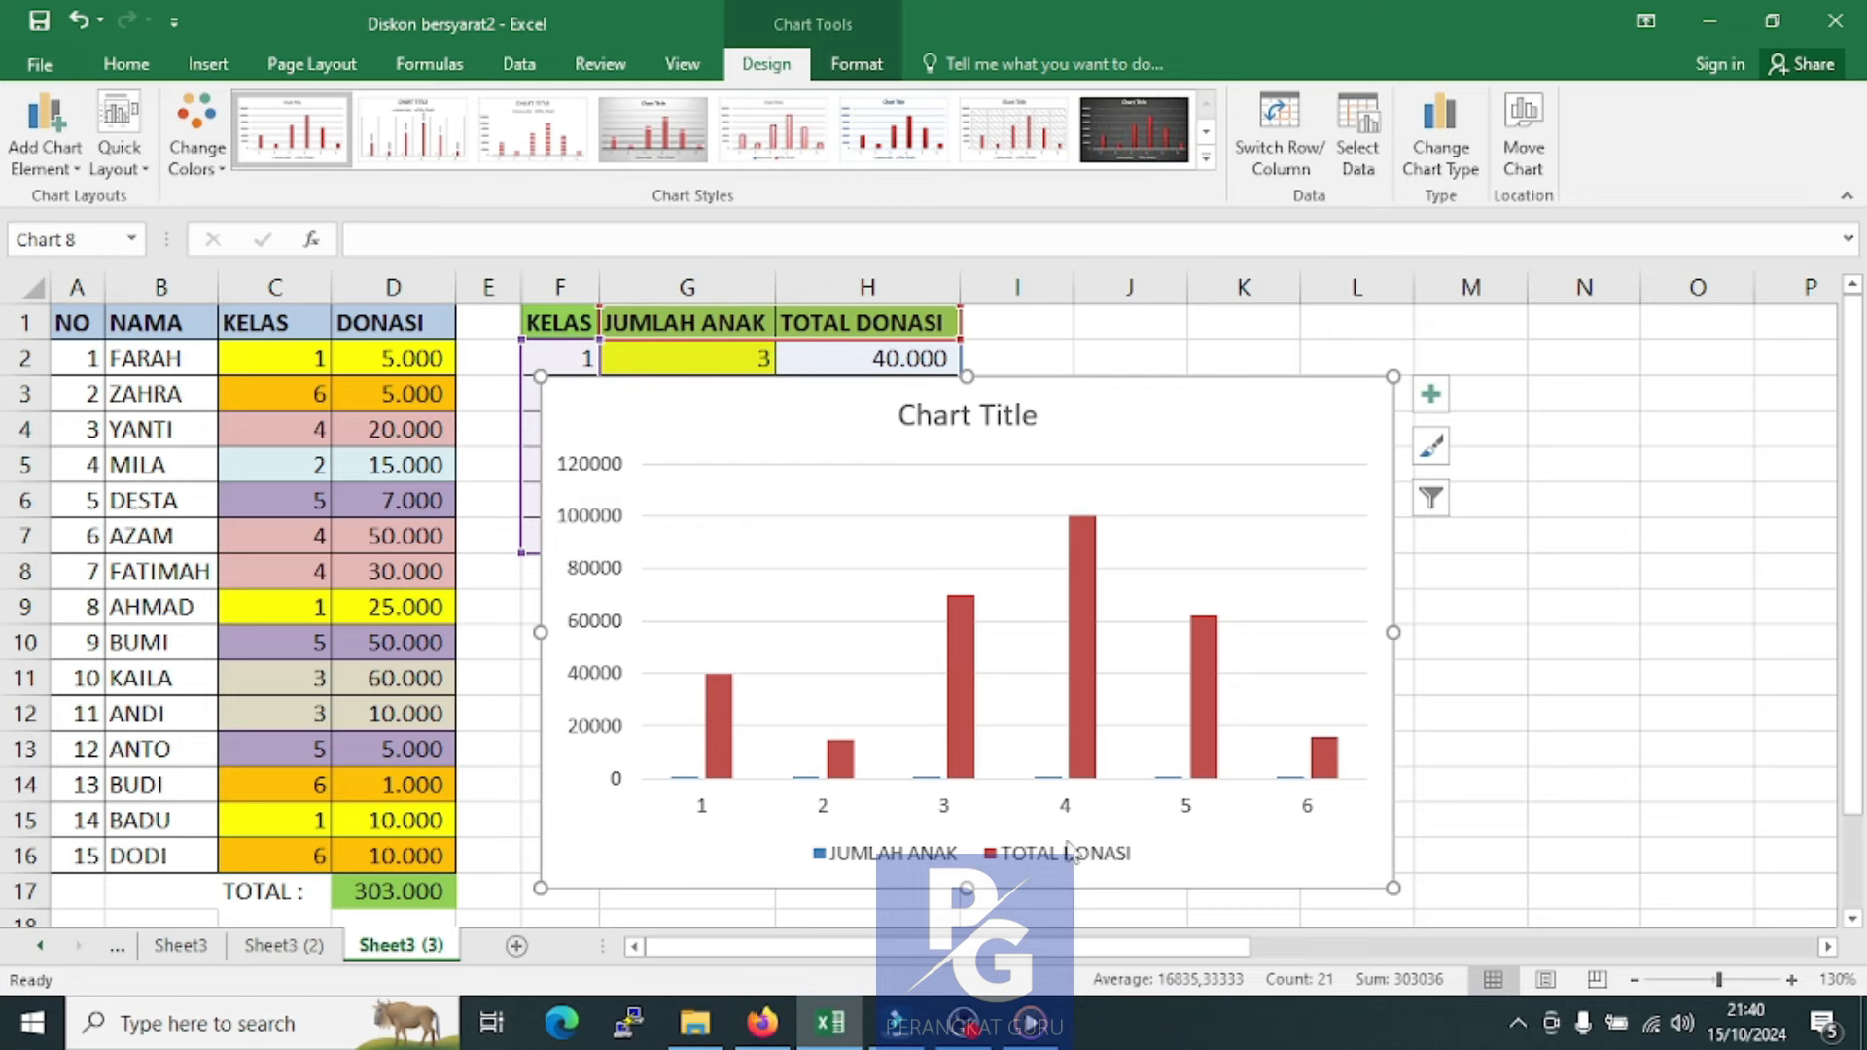
Move the column chart into the empty area beside the summary table, starting at column I, and deselect it
{"action": "left_click_drag", "start_coordinate": [564, 399], "coordinate": [1000, 333]}
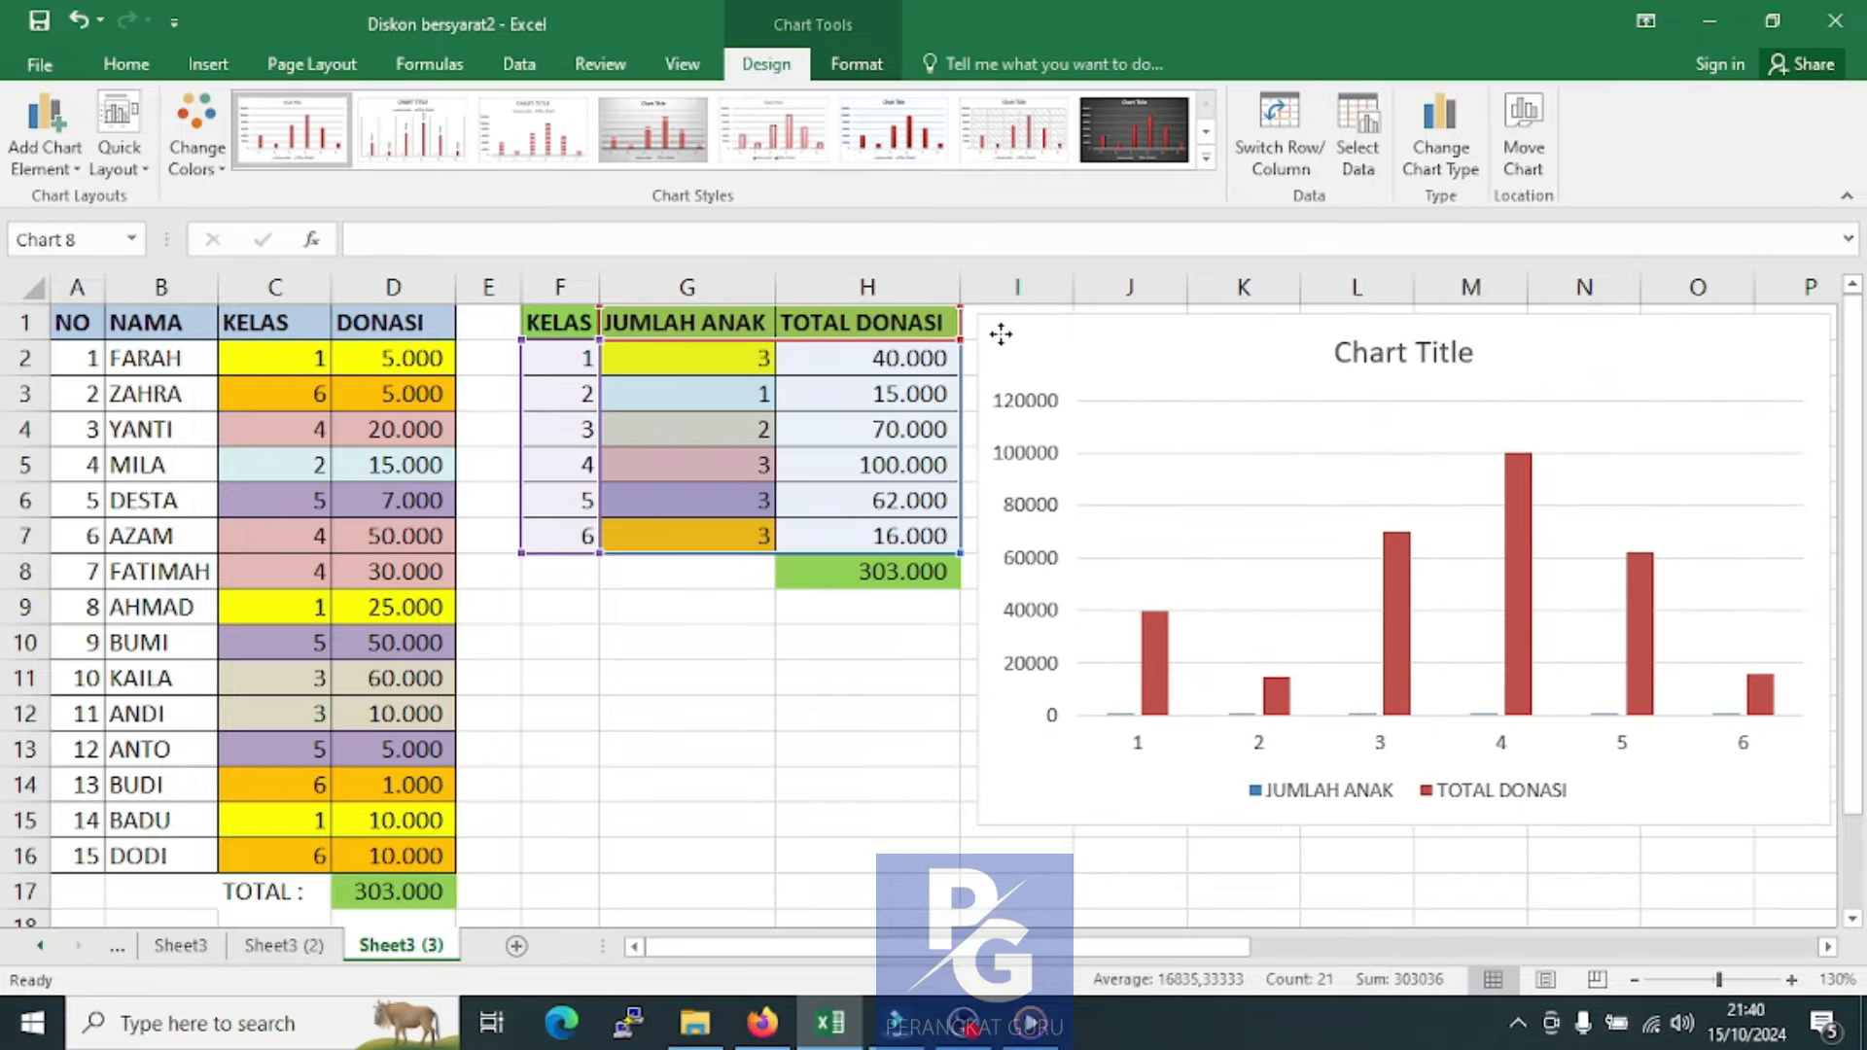
{"action": "left_click", "coordinate": [822, 718]}
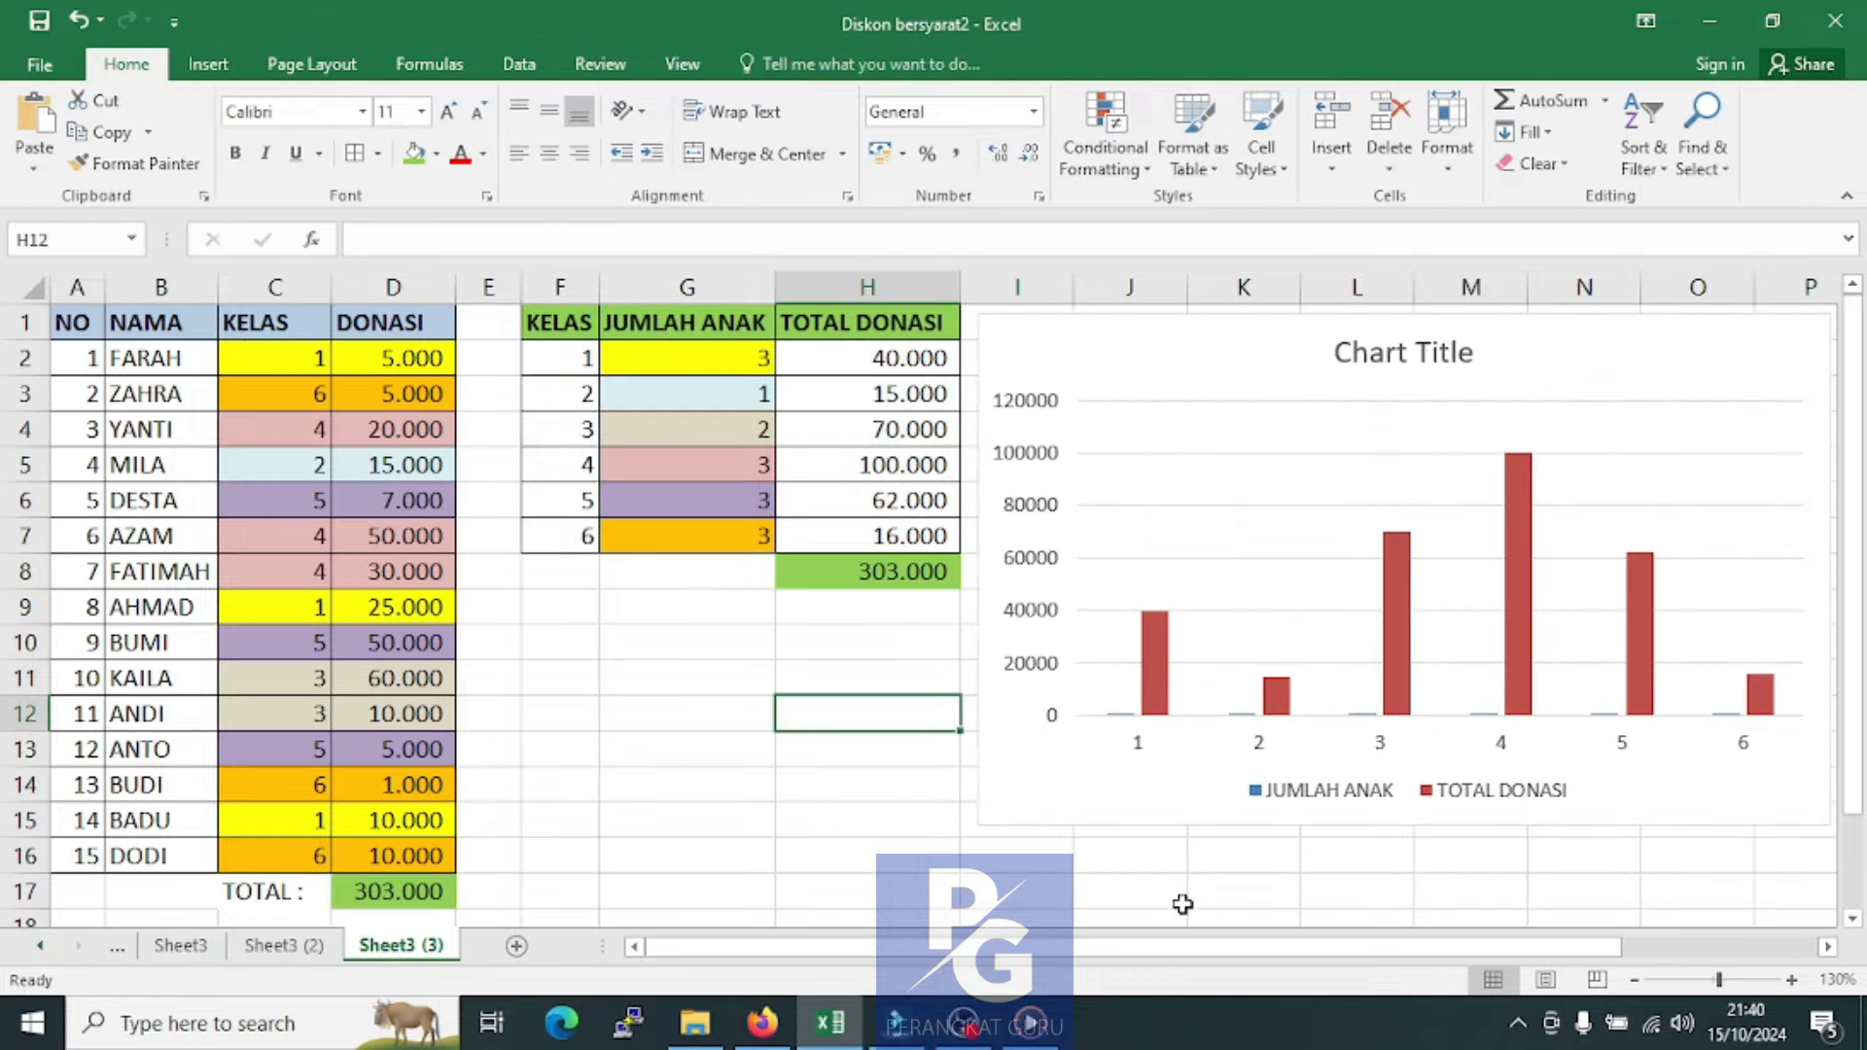
{"action": "left_click", "coordinate": [1182, 905]}
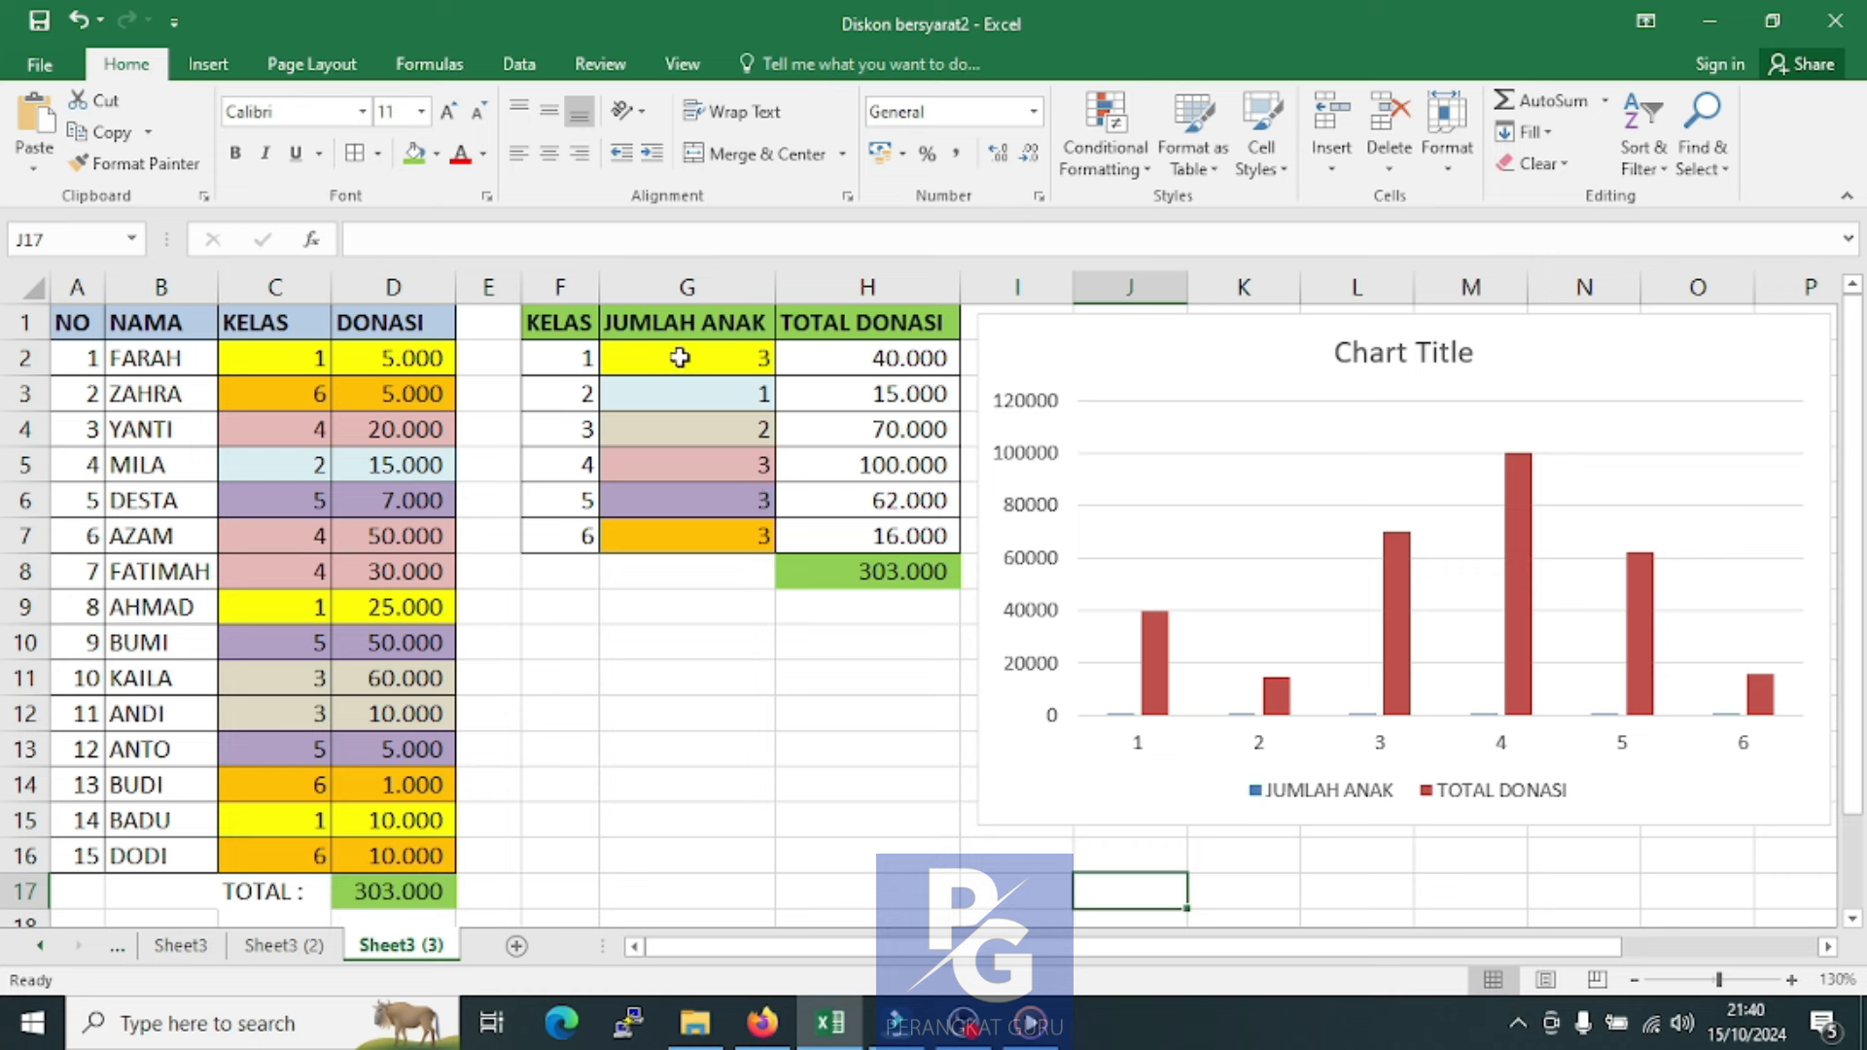
Examine the COUNTIF formula in G2, the chart's TOTAL DONASI series, and the SUMIF formula for class 4 in H5
{"action": "left_click", "coordinate": [745, 358]}
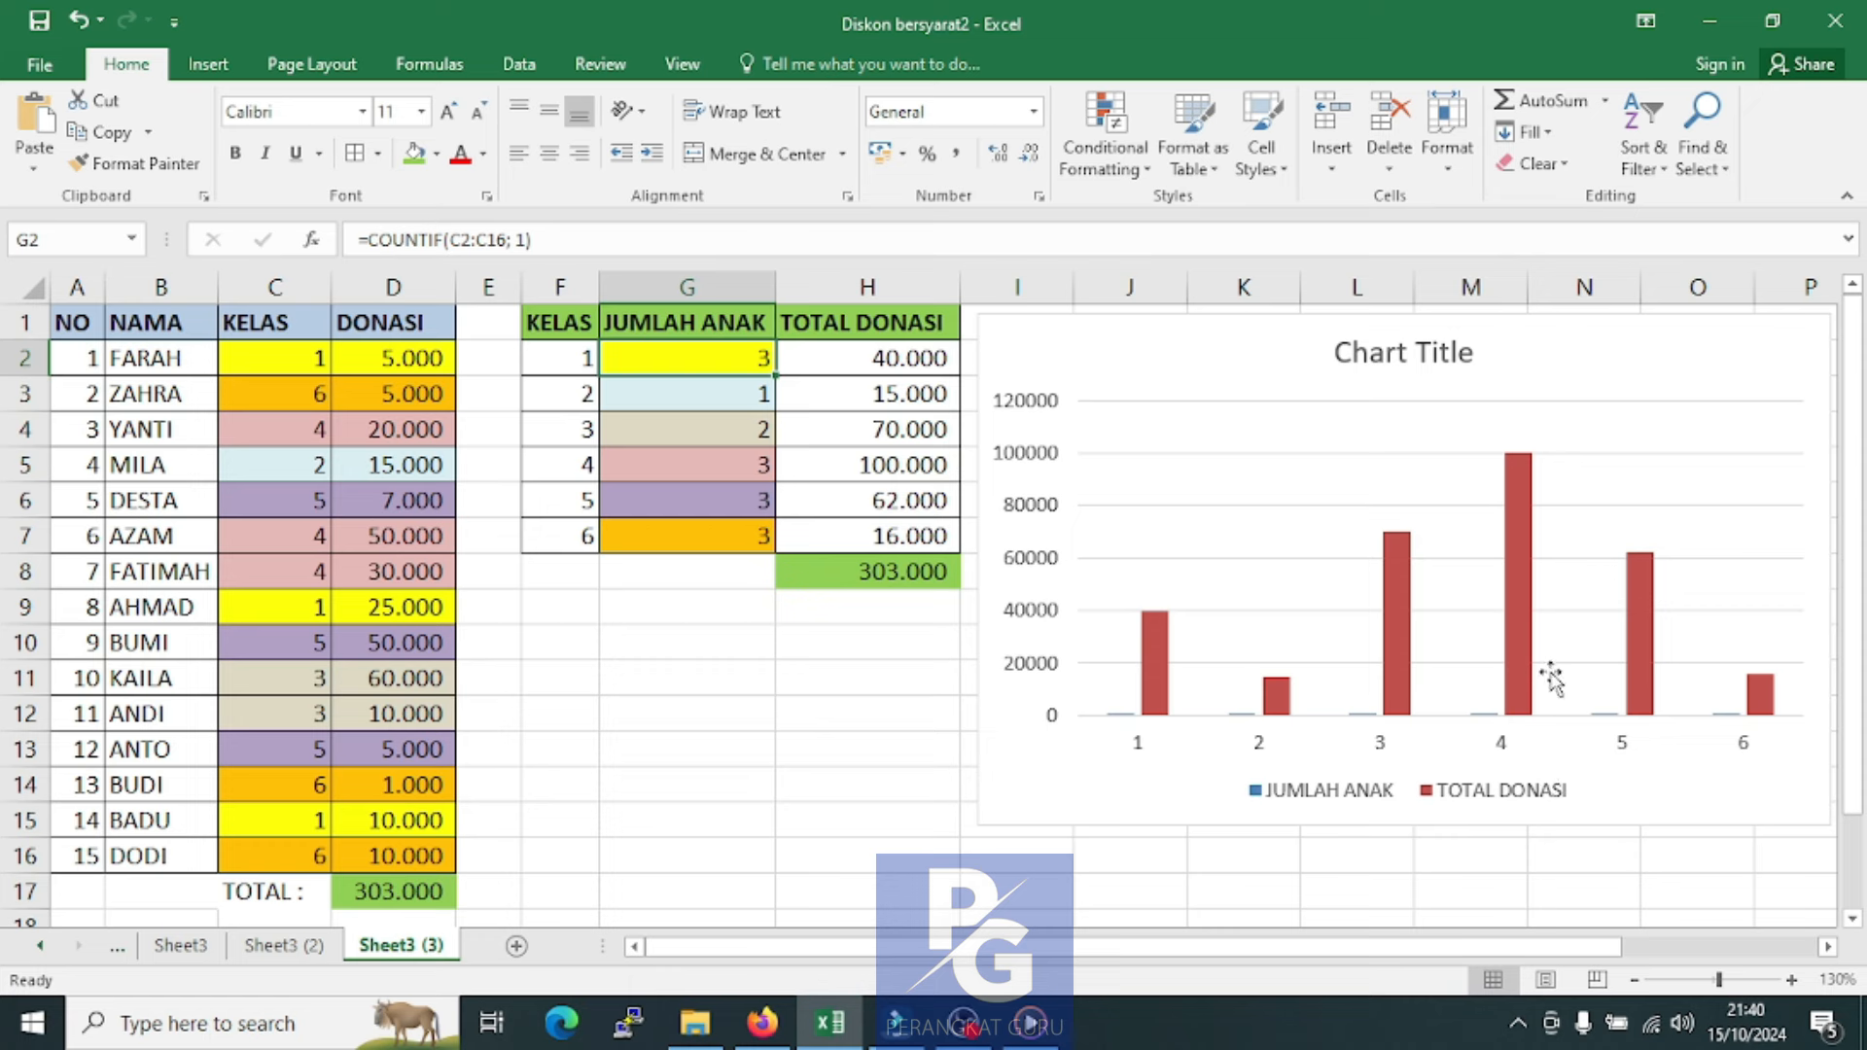
{"action": "mouse_move", "coordinate": [1520, 626]}
{"action": "left_click", "coordinate": [1529, 634]}
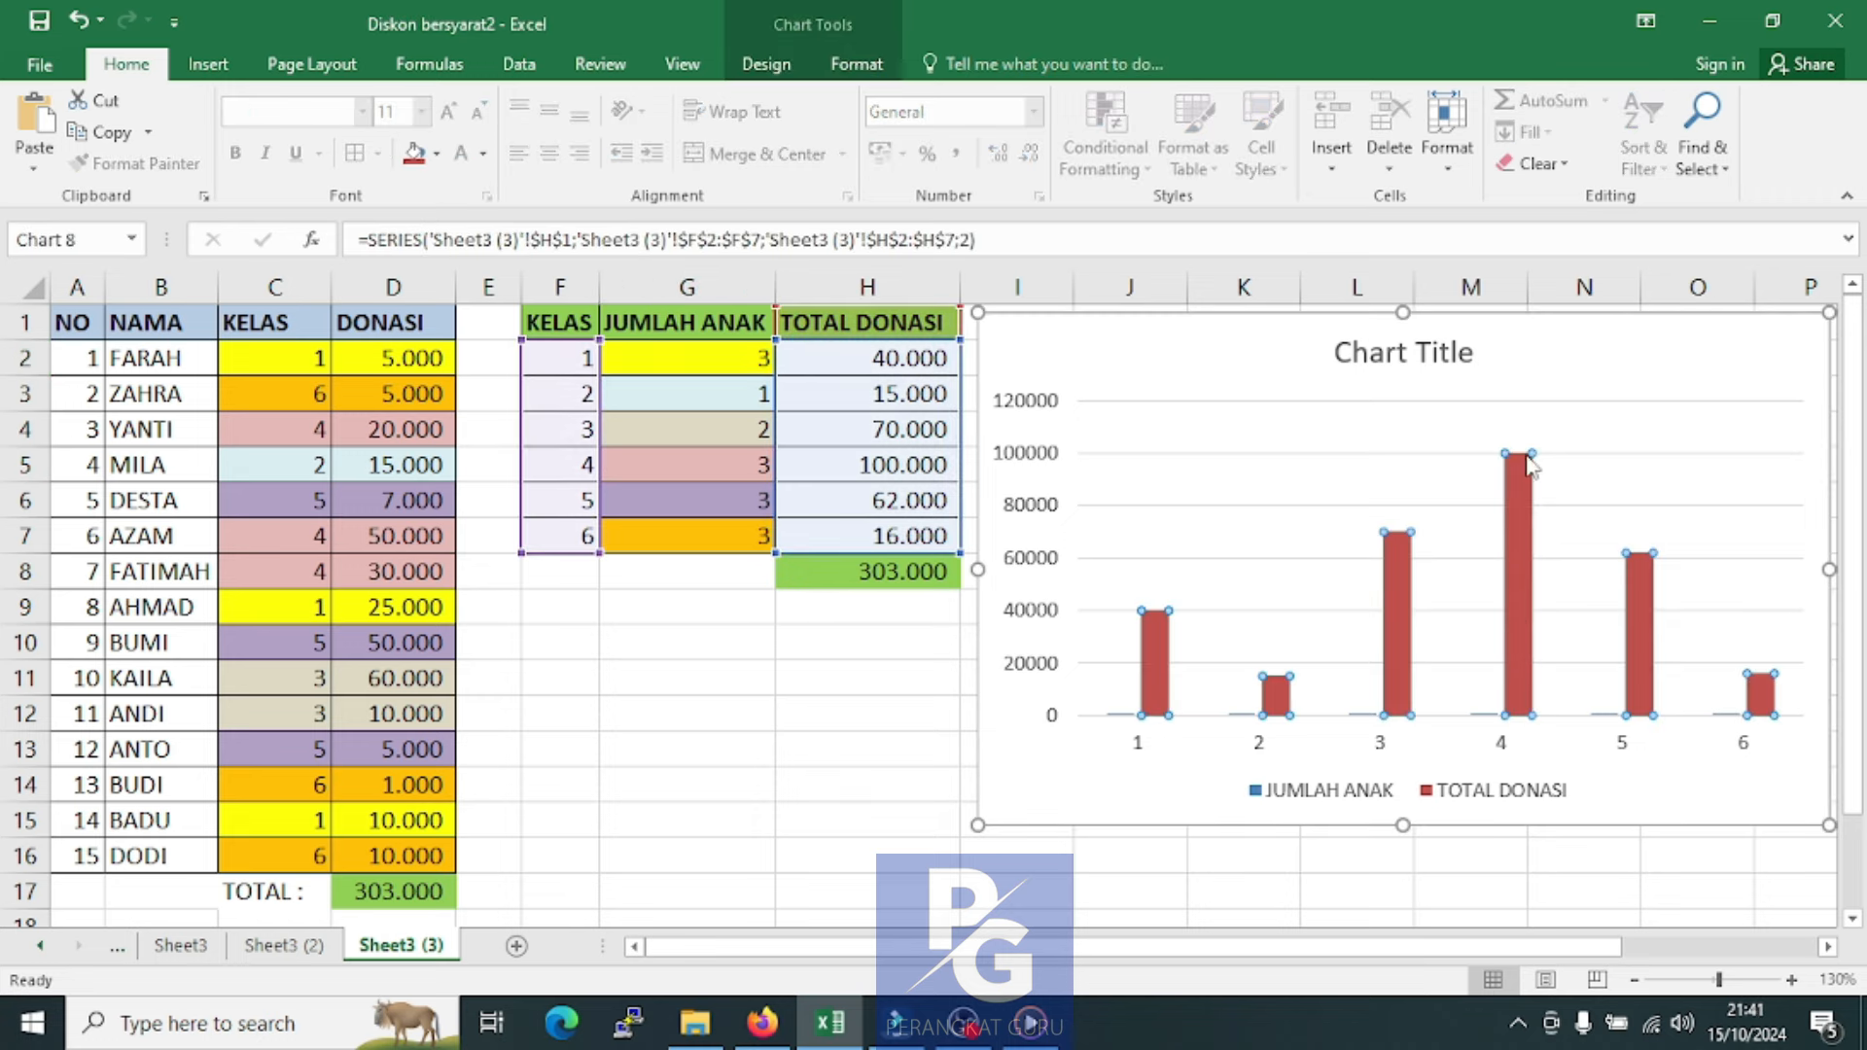
{"action": "left_click", "coordinate": [1089, 917]}
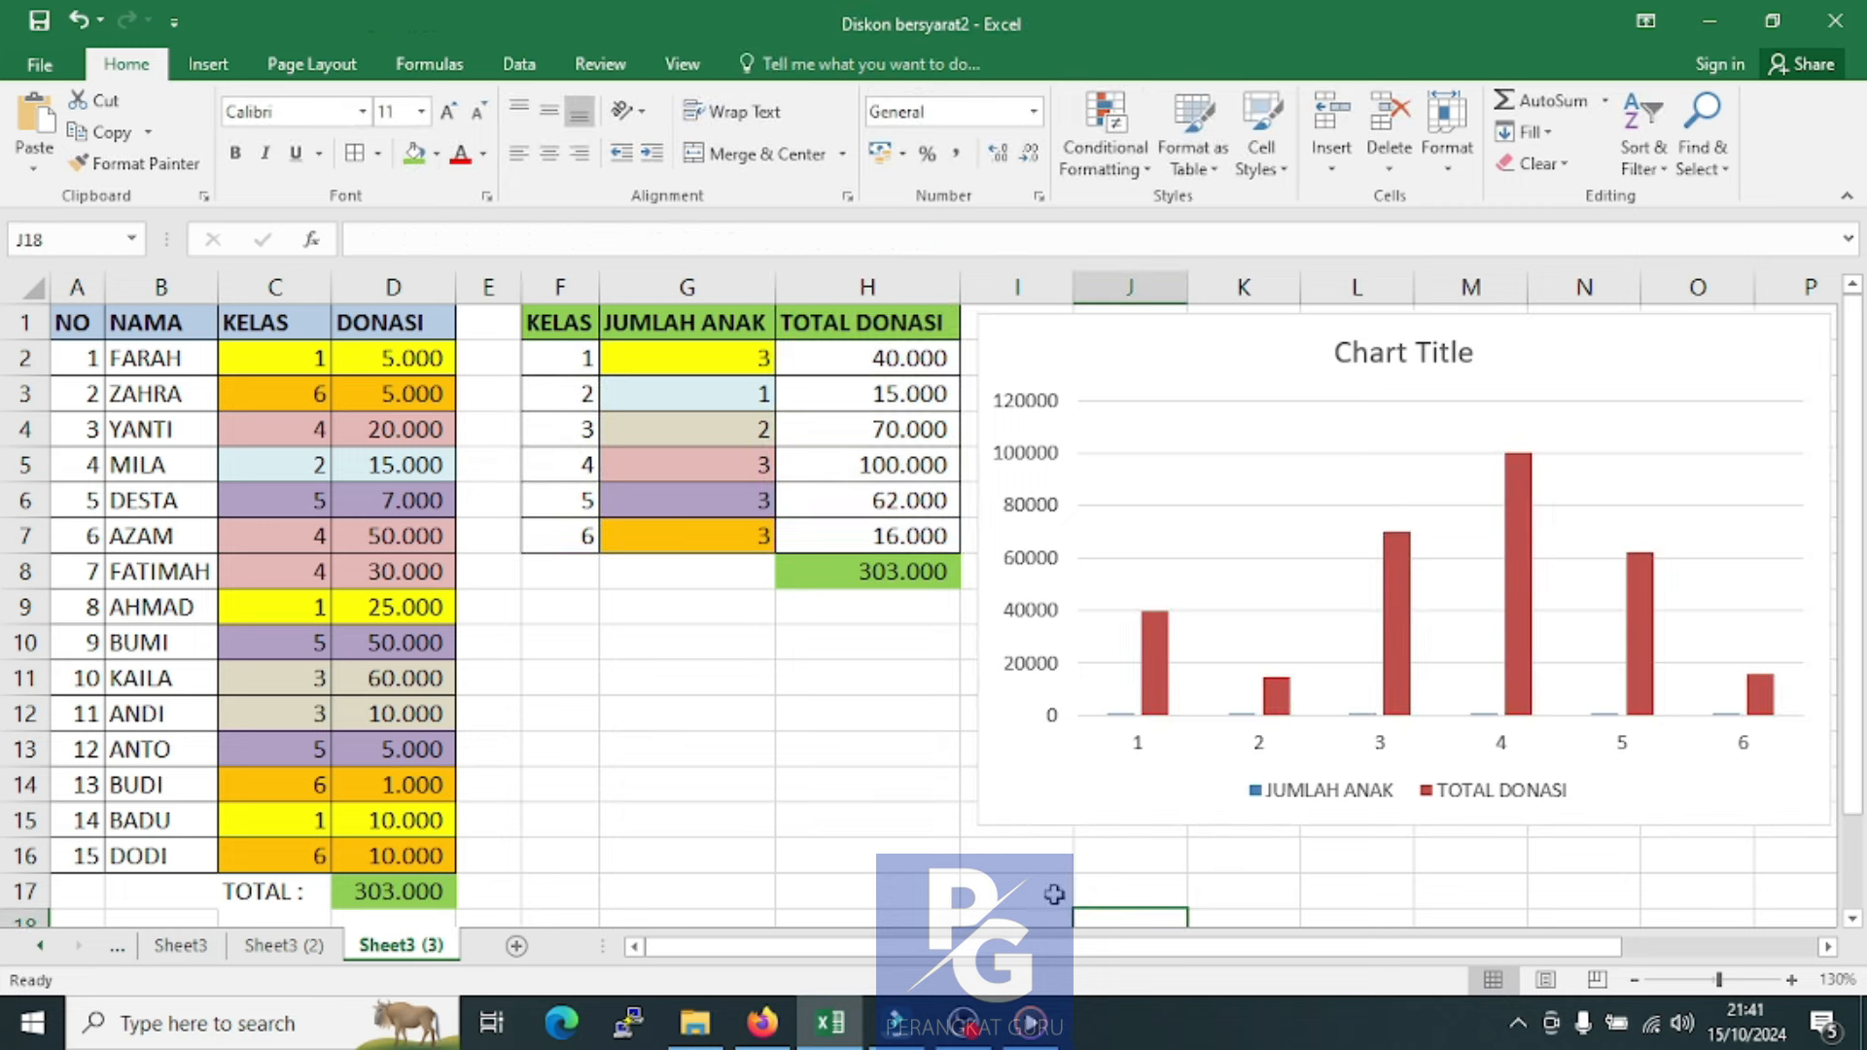
{"action": "left_click", "coordinate": [853, 466]}
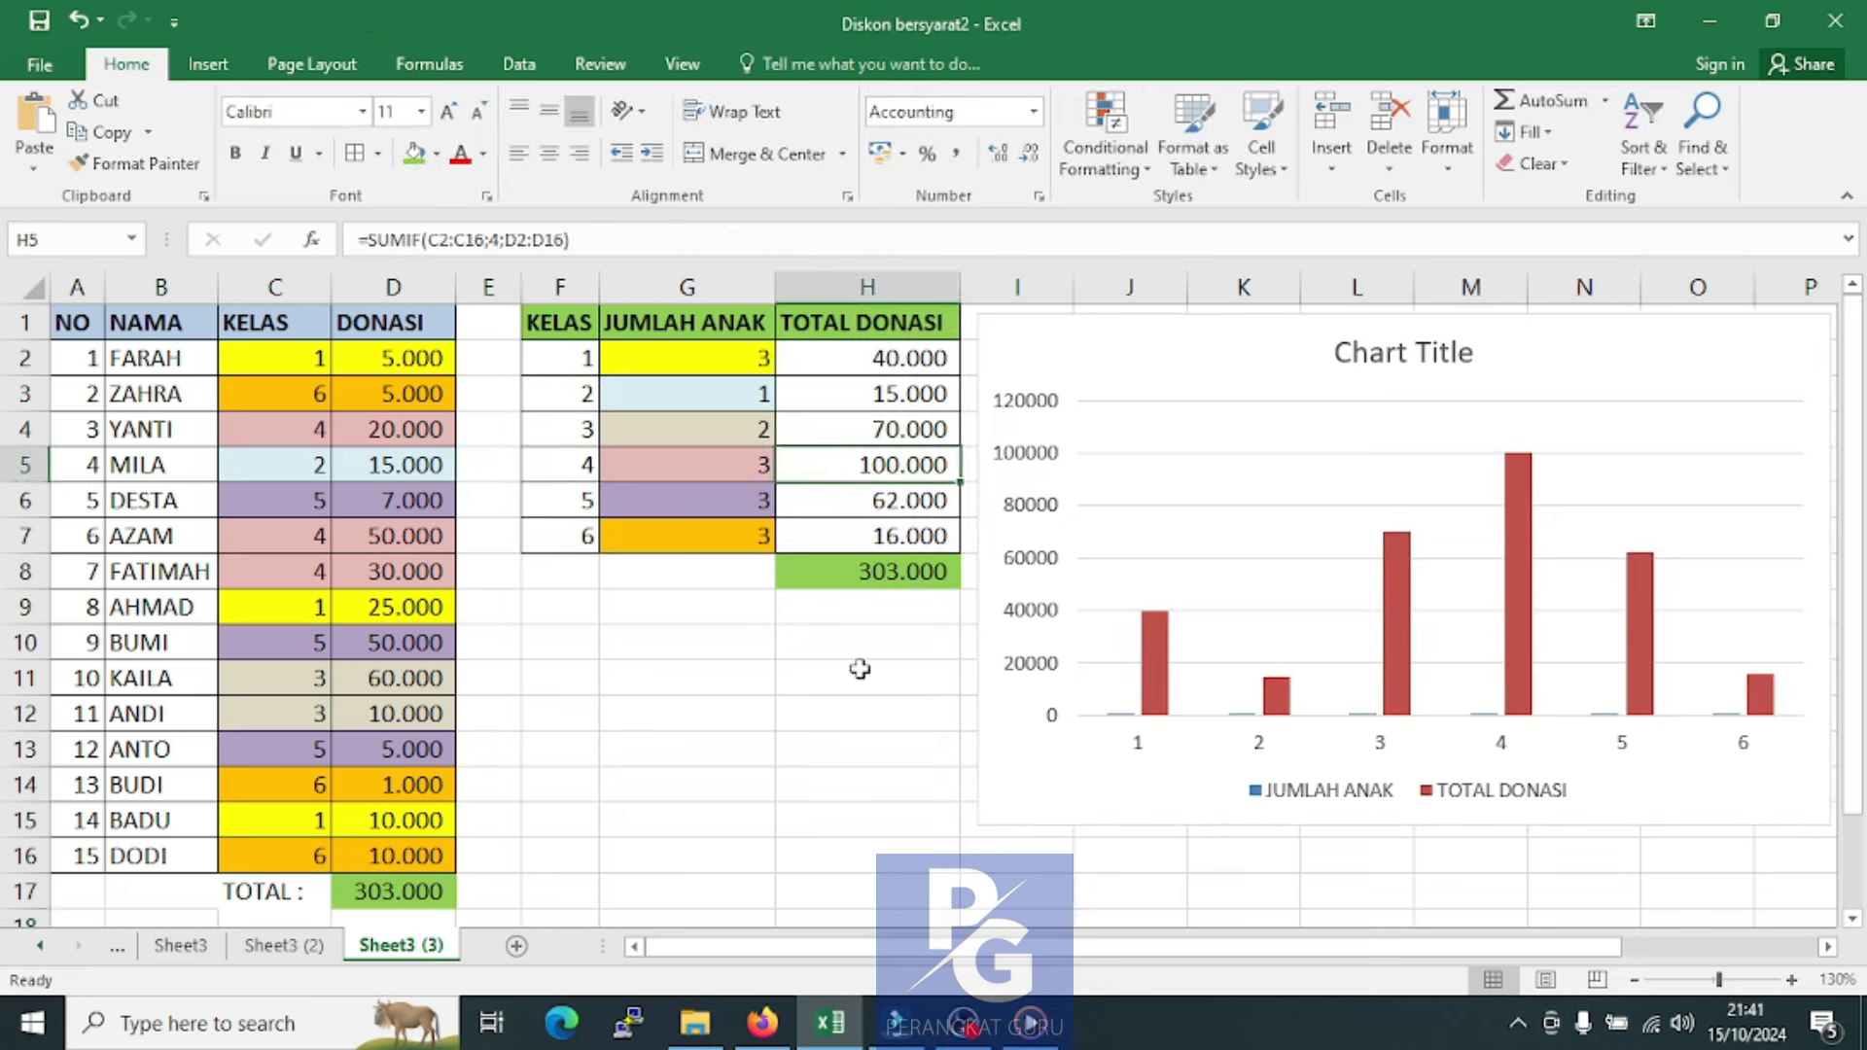
{"action": "left_click", "coordinate": [851, 720]}
{"action": "left_click", "coordinate": [853, 465]}
{"action": "left_click", "coordinate": [825, 700]}
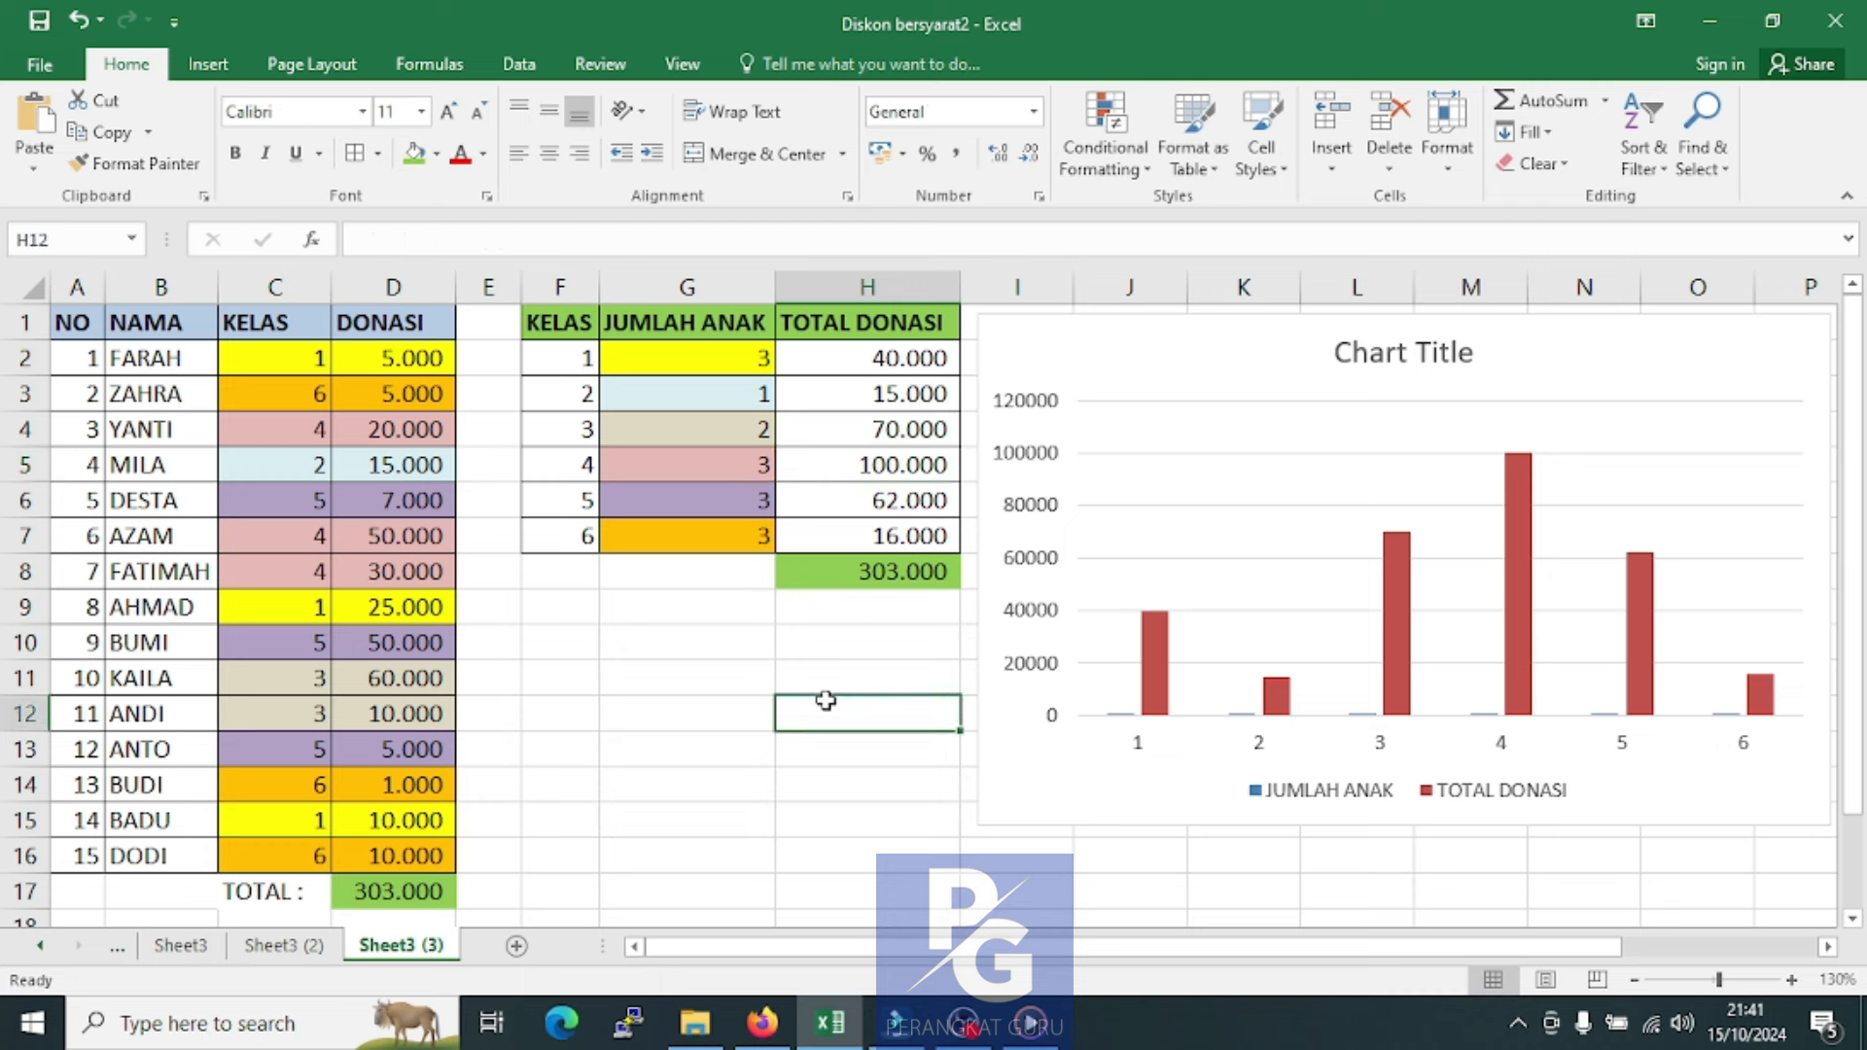